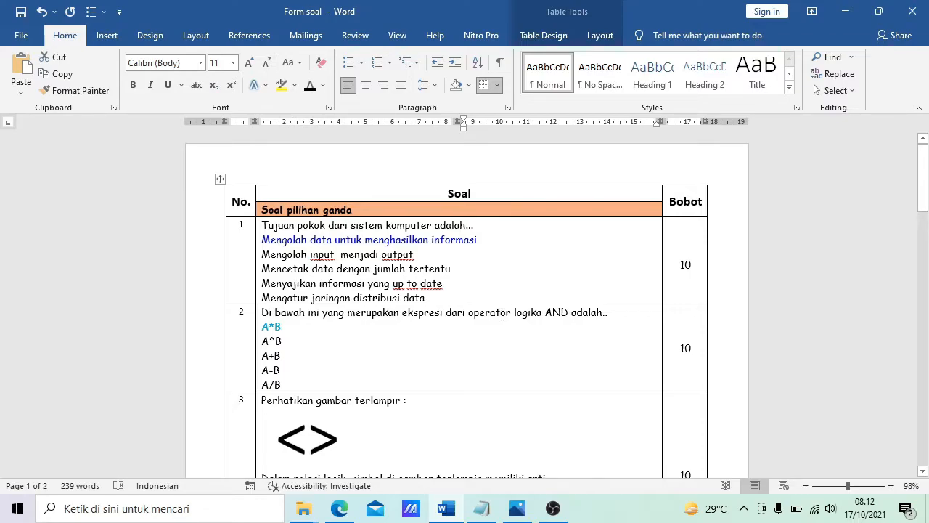
Step: Switch to the Photos app and view the Gabung 2 akun Google.png image showing the teacher and student accounts
mouse_move(517, 513)
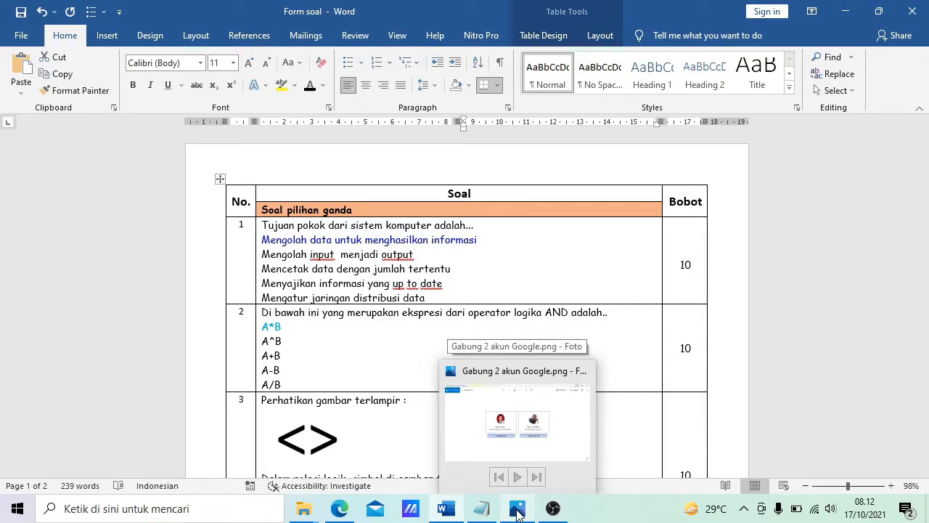
mouse_move(543, 457)
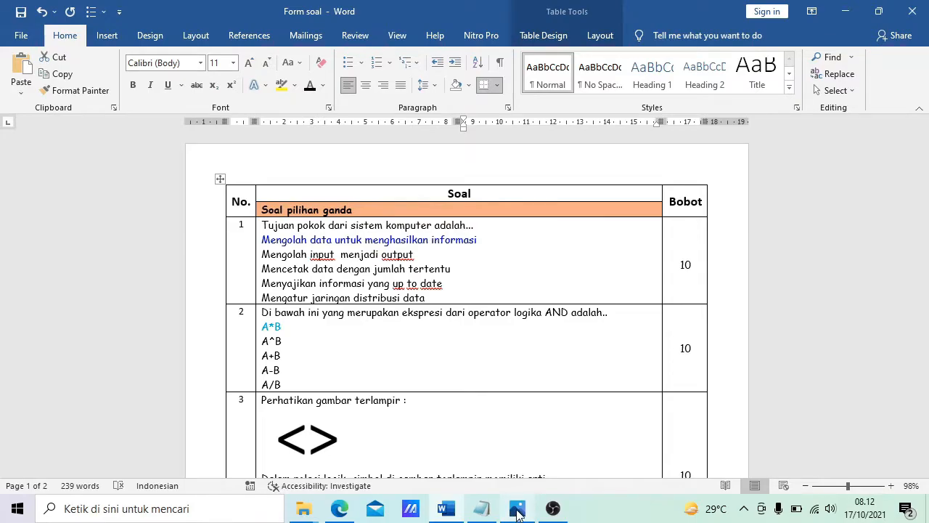
click(518, 510)
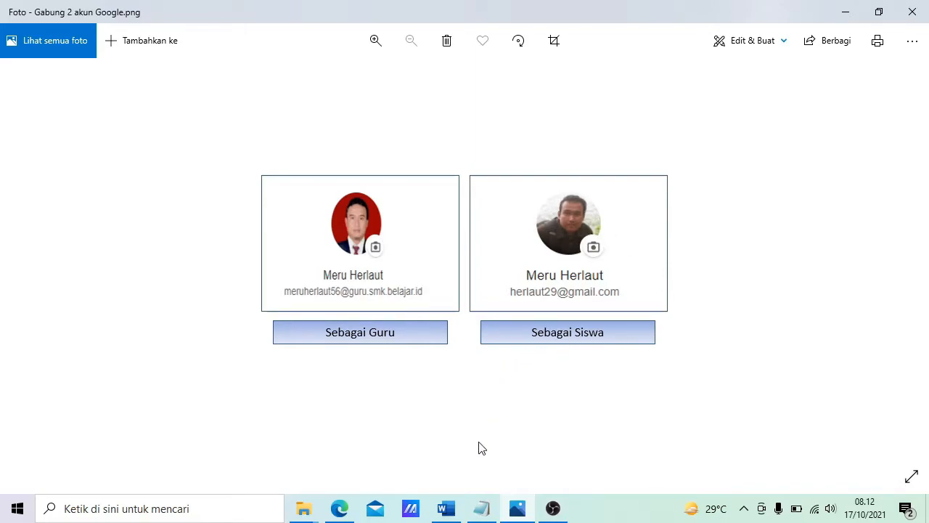
Step: Switch back to the Form soal document in Word and examine its question types from multiple choice through matching
click(448, 509)
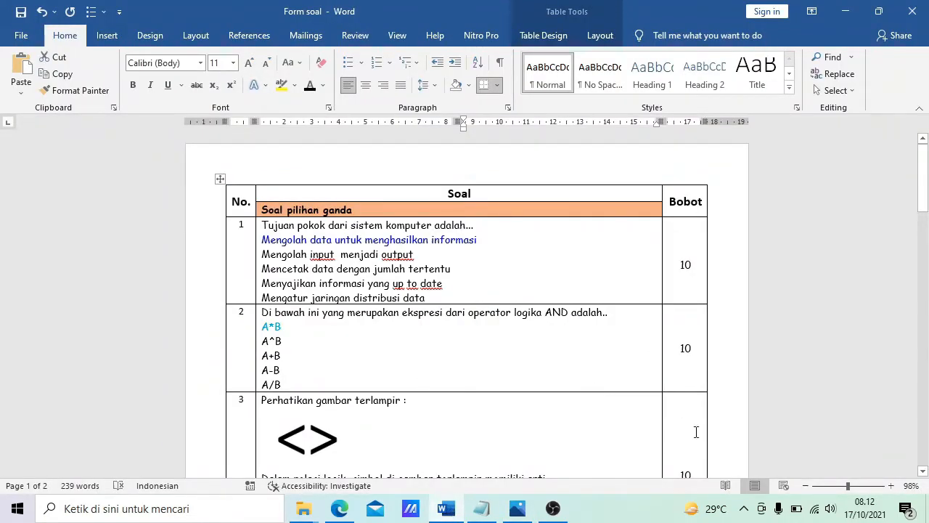
click(851, 491)
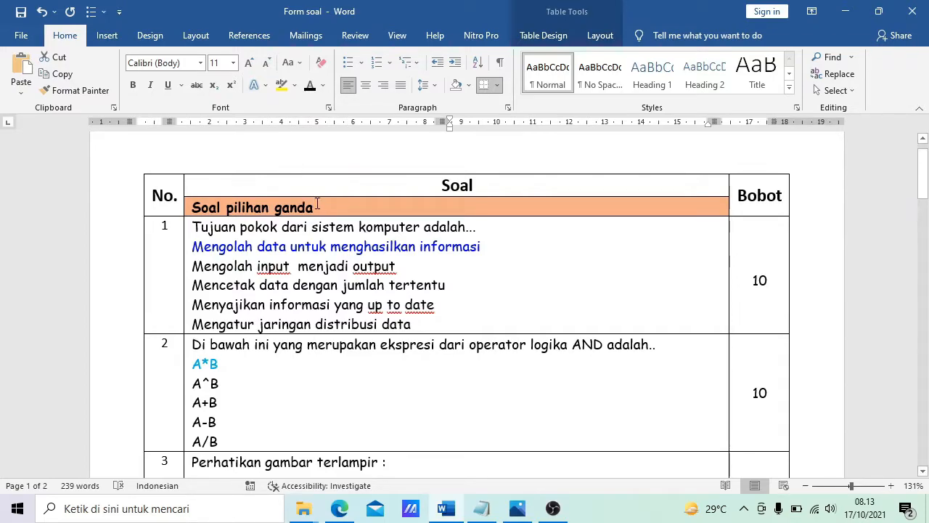
scroll(322, 207, down, 8)
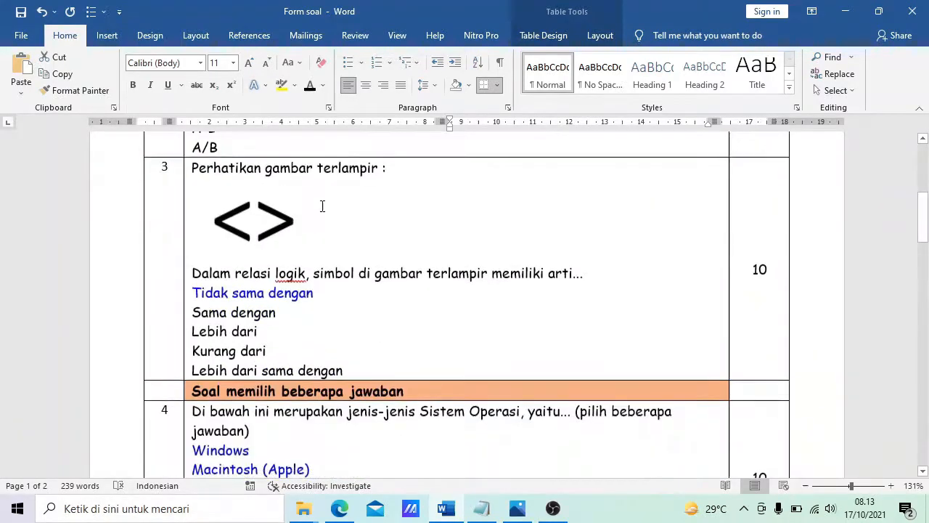
scroll(323, 207, down, 3)
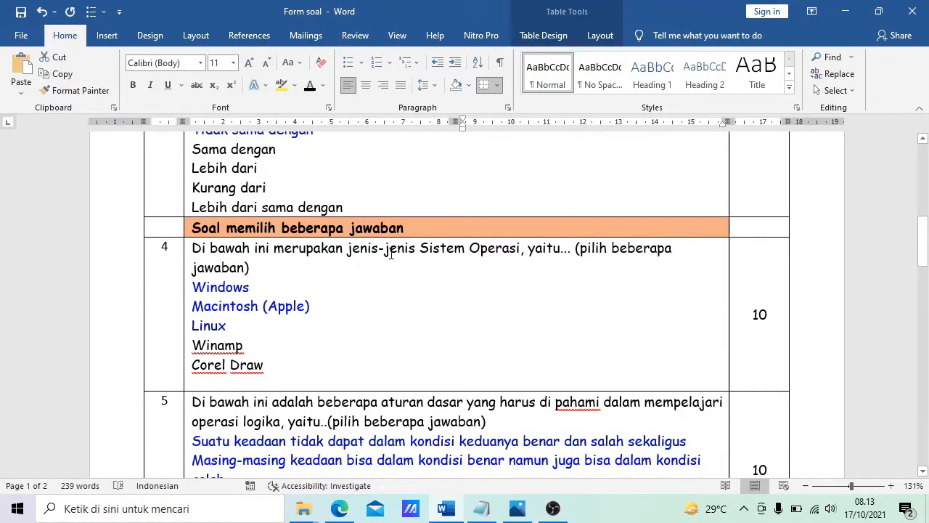
scroll(389, 251, down, 2)
scroll(389, 250, down, 5)
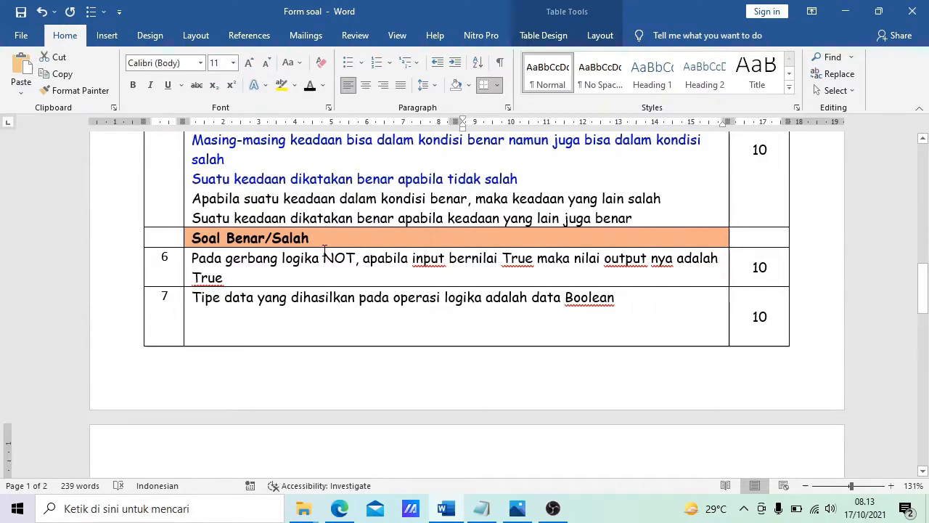
scroll(324, 249, down, 2)
scroll(324, 250, down, 3)
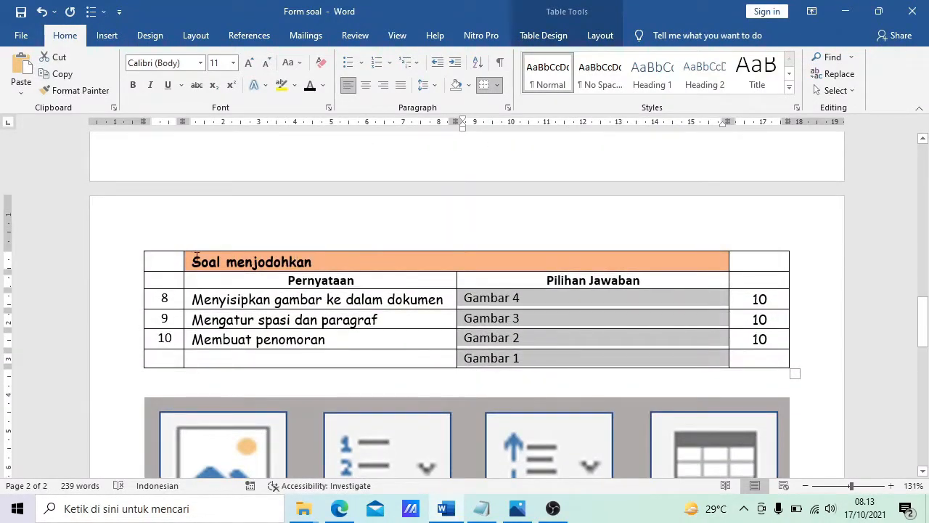
scroll(310, 267, up, 6)
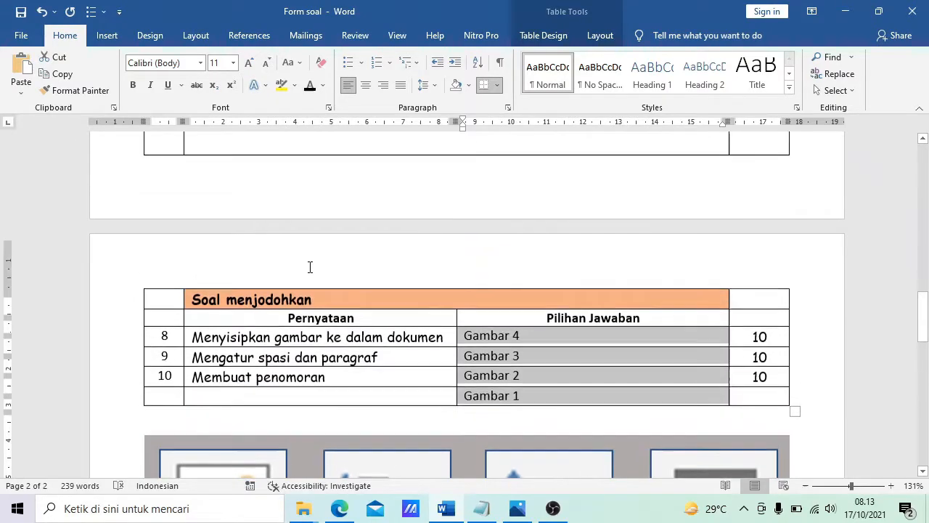
scroll(311, 267, down, 6)
scroll(310, 267, down, 1)
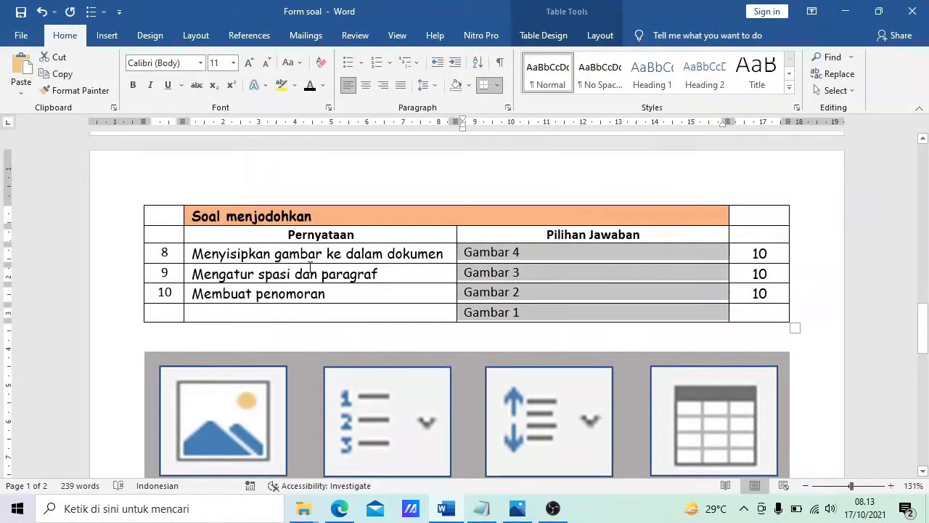
Step: Return to the start of the question table and examine the Bobot column for the multiple-choice questions
scroll(310, 267, up, 2)
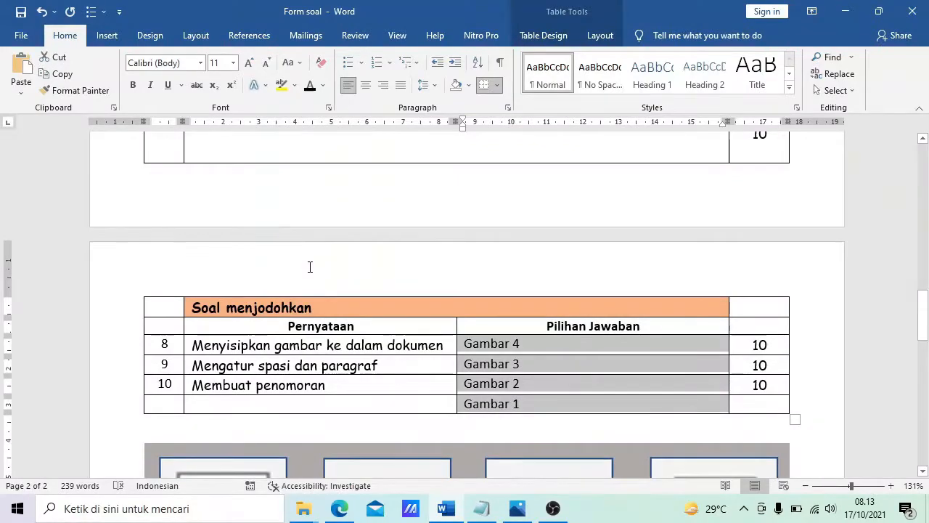
scroll(310, 267, up, 4)
scroll(310, 267, up, 10)
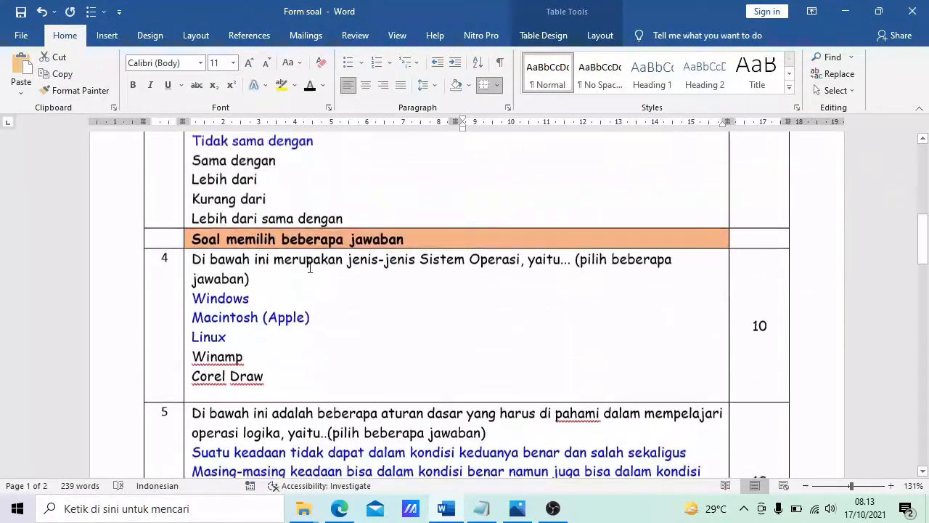
scroll(310, 267, up, 9)
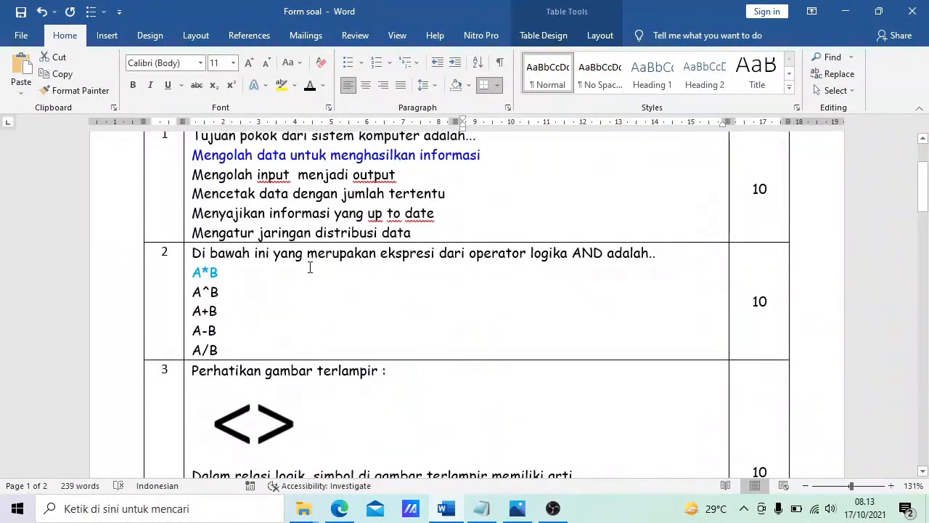
scroll(309, 267, up, 1)
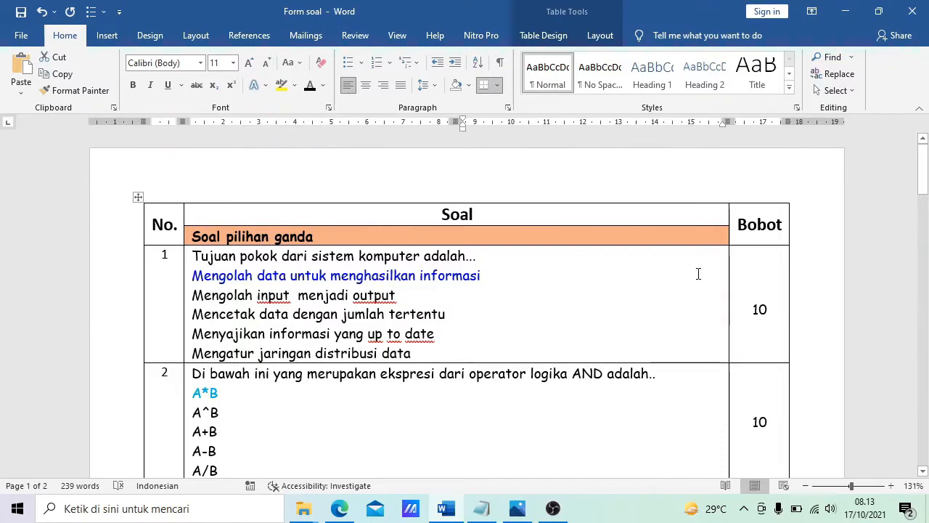
scroll(708, 274, down, 1)
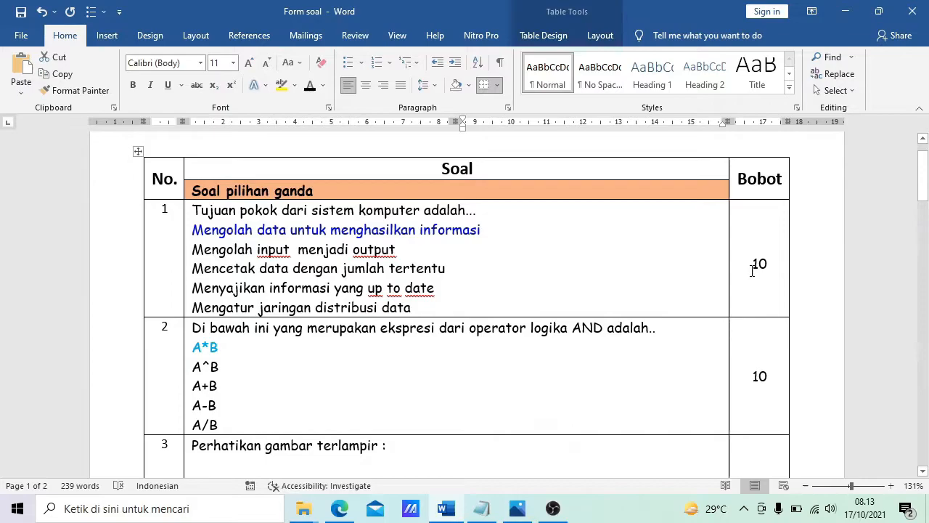
scroll(752, 271, down, 3)
scroll(749, 272, down, 1)
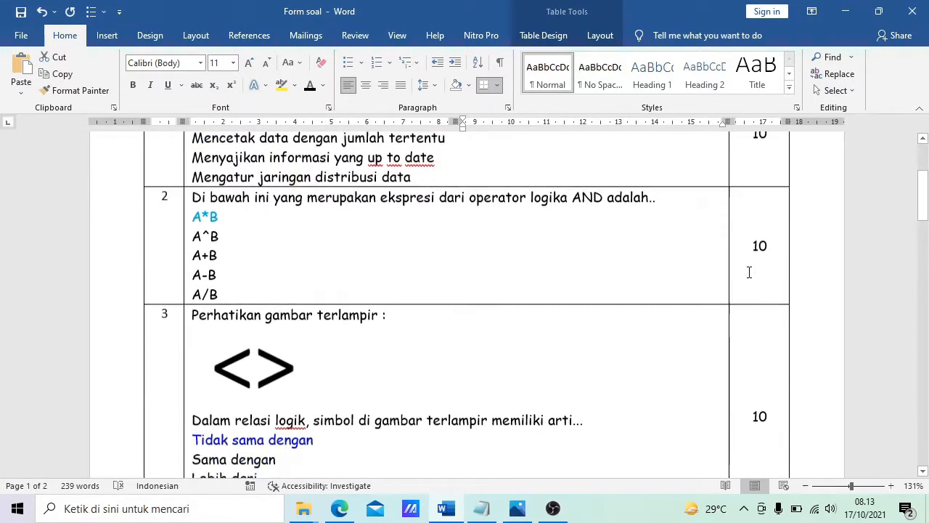
scroll(749, 273, up, 4)
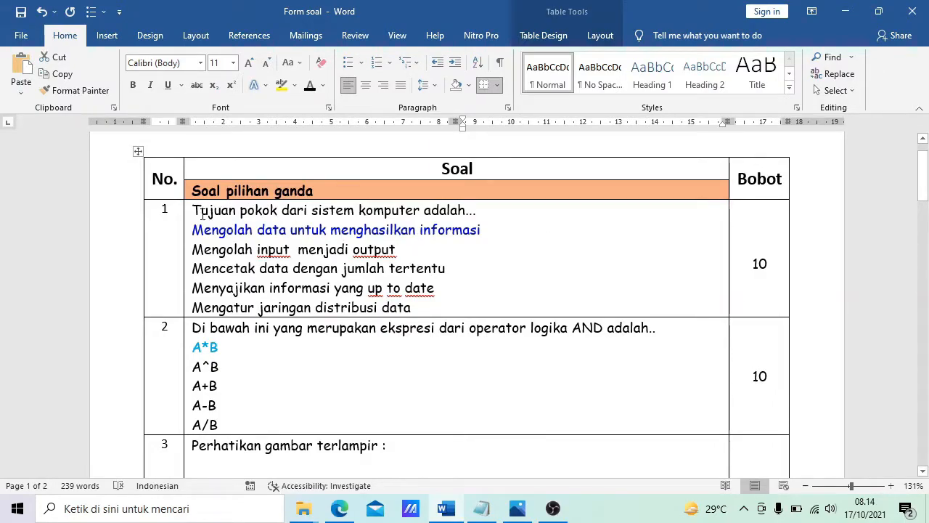
Step: Examine the wording of question 1 and the blue correct answers of questions 1 and 2 by highlighting them
drag(195, 210, 310, 211)
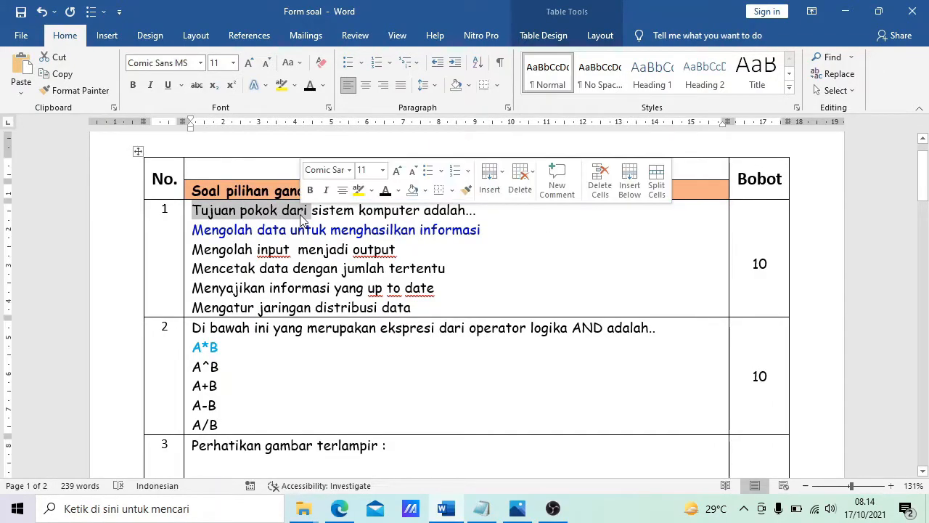
click(446, 246)
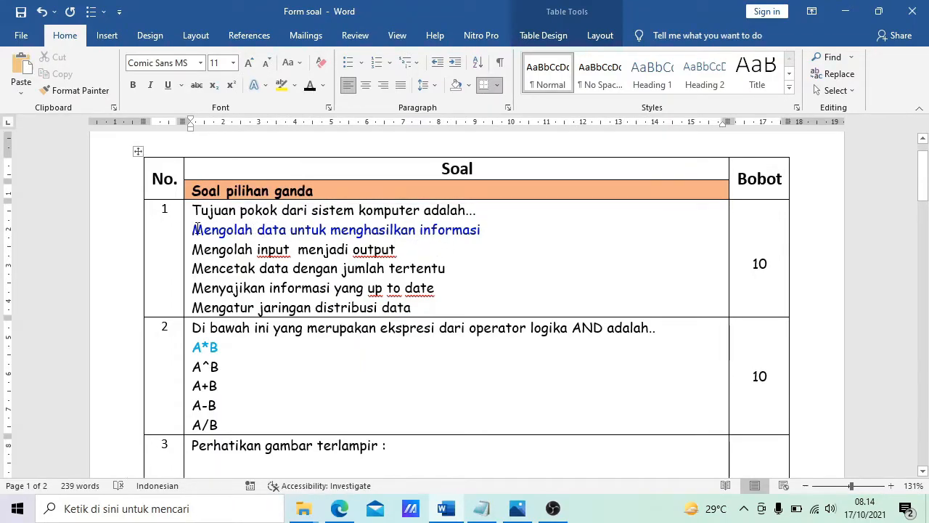
drag(195, 231, 492, 232)
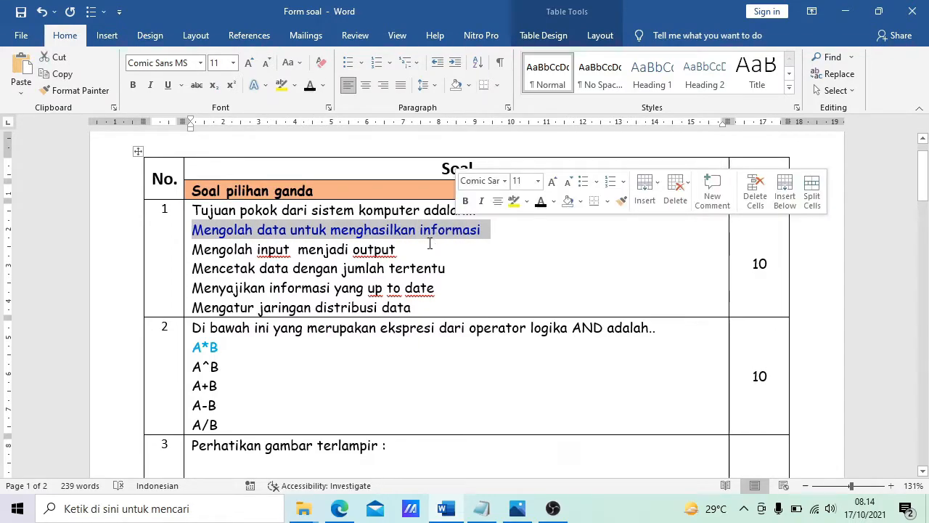
scroll(437, 256, down, 2)
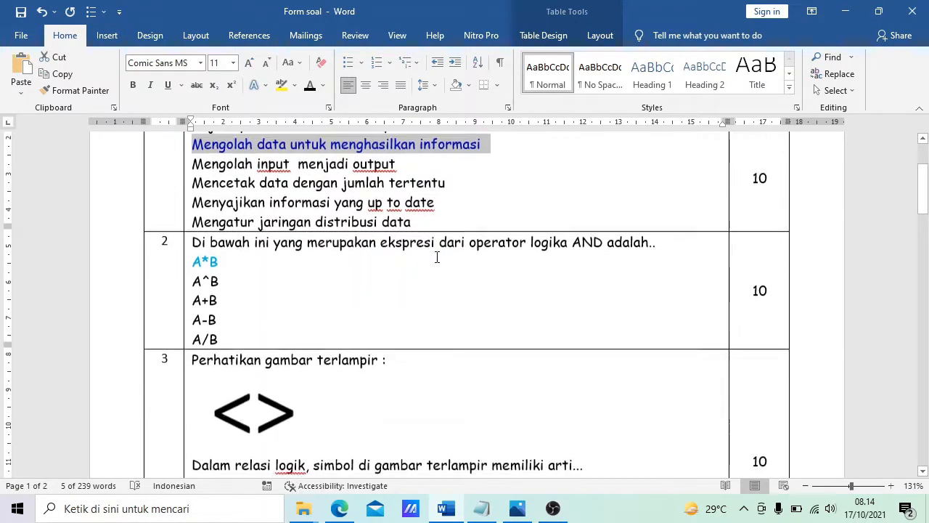
scroll(436, 257, up, 1)
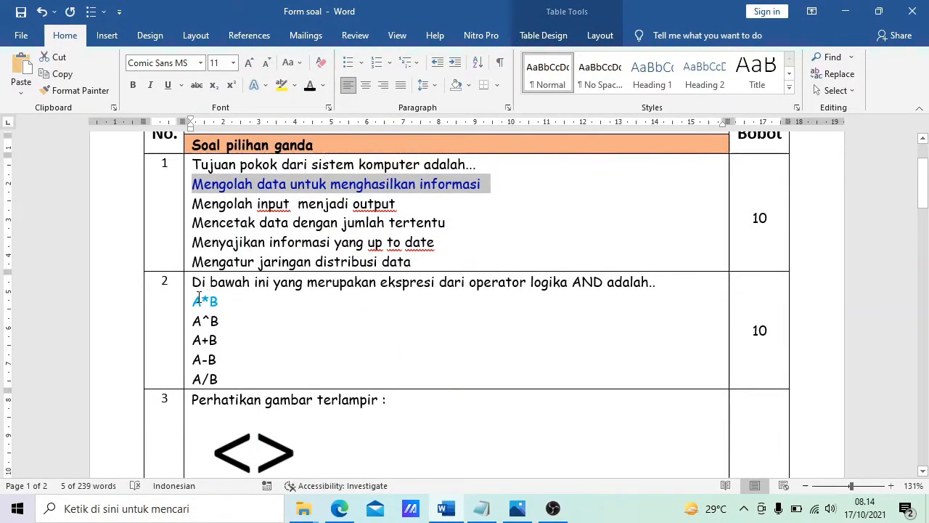
drag(193, 301, 218, 302)
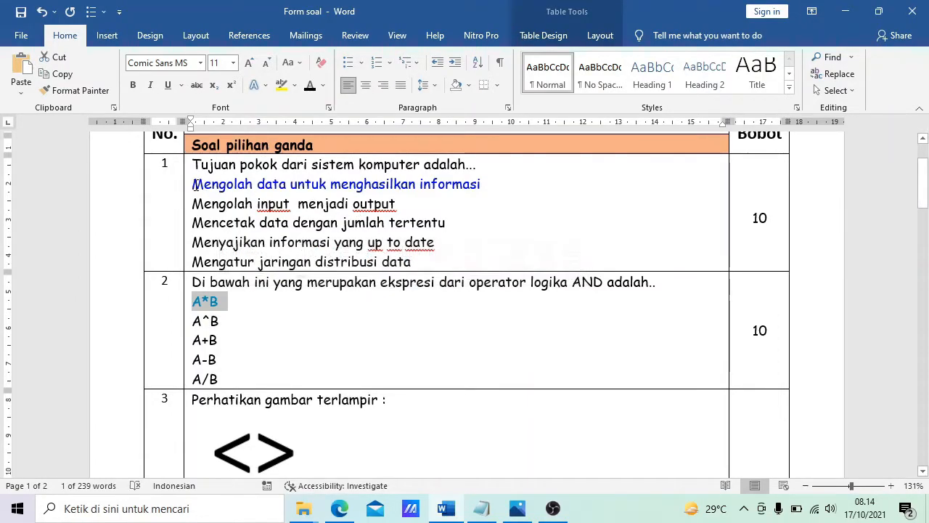
drag(195, 183, 474, 185)
Step: Highlight the blue correct answers of question 4 in the Soal memilih beberapa jawaban section to examine them
scroll(392, 292, down, 6)
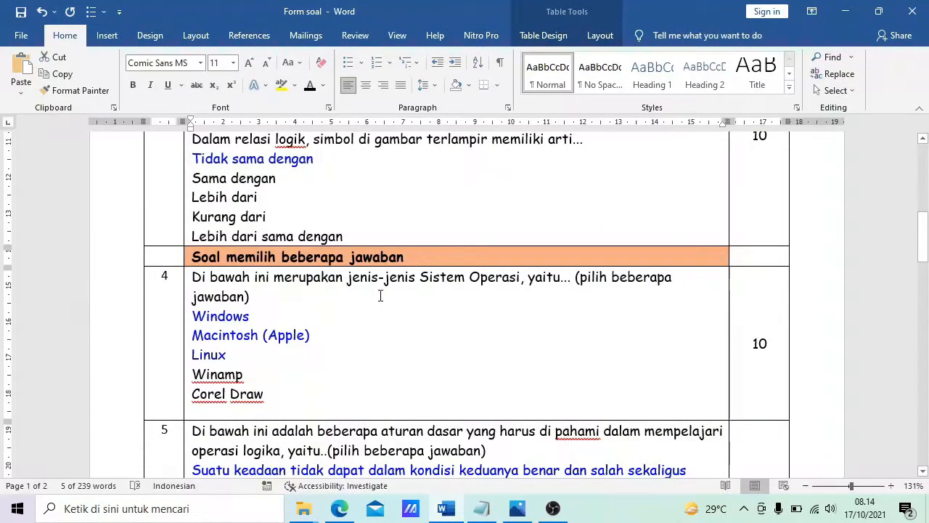
scroll(379, 309, down, 1)
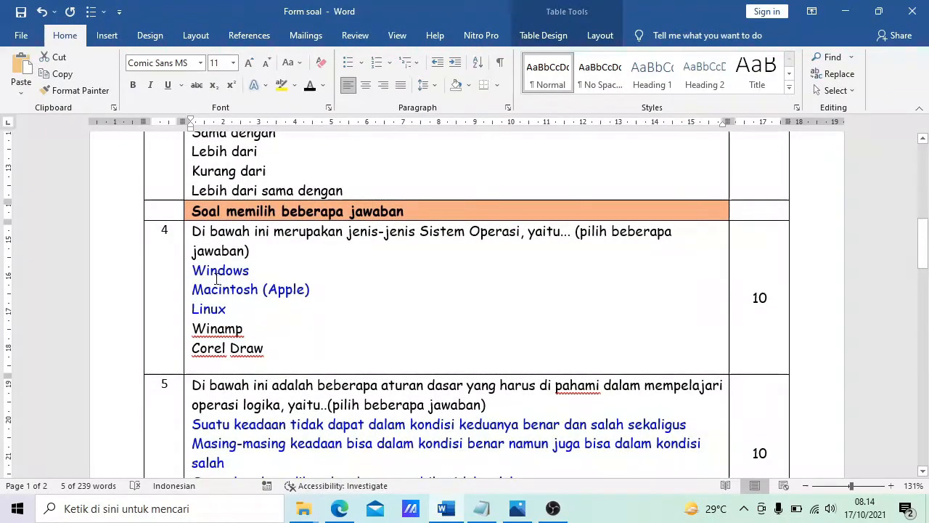
drag(197, 274, 229, 309)
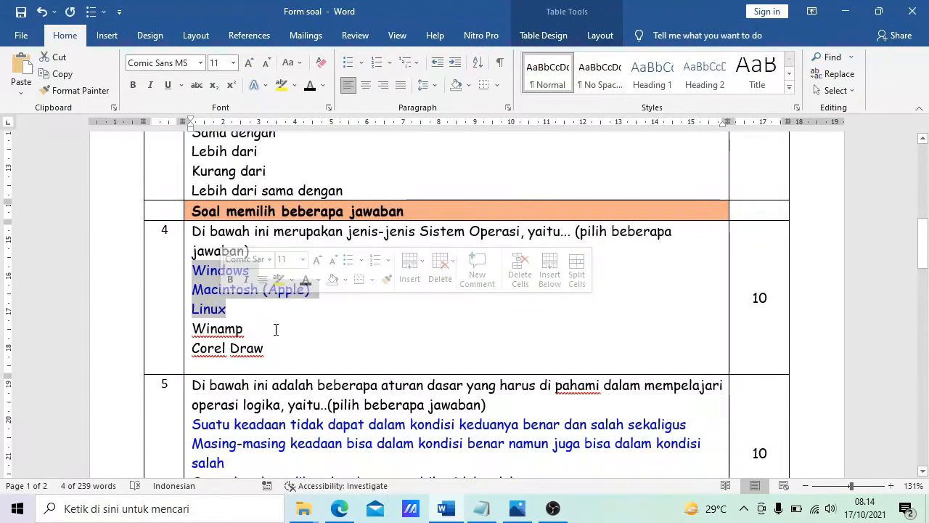
click(245, 328)
drag(192, 270, 311, 290)
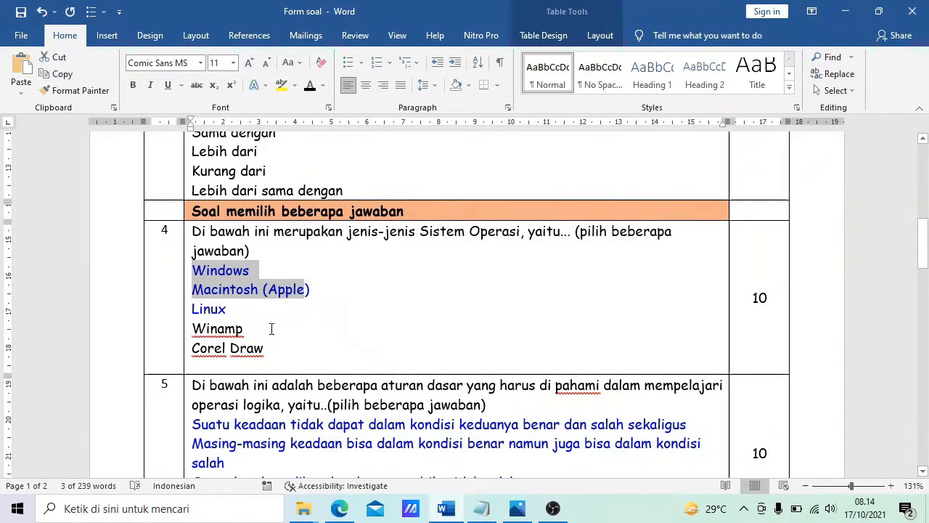
Step: Examine the Soal Benar/Salah and Soal menjodohkan sections, and return to the beginning of the document
scroll(270, 328, down, 2)
scroll(270, 328, down, 5)
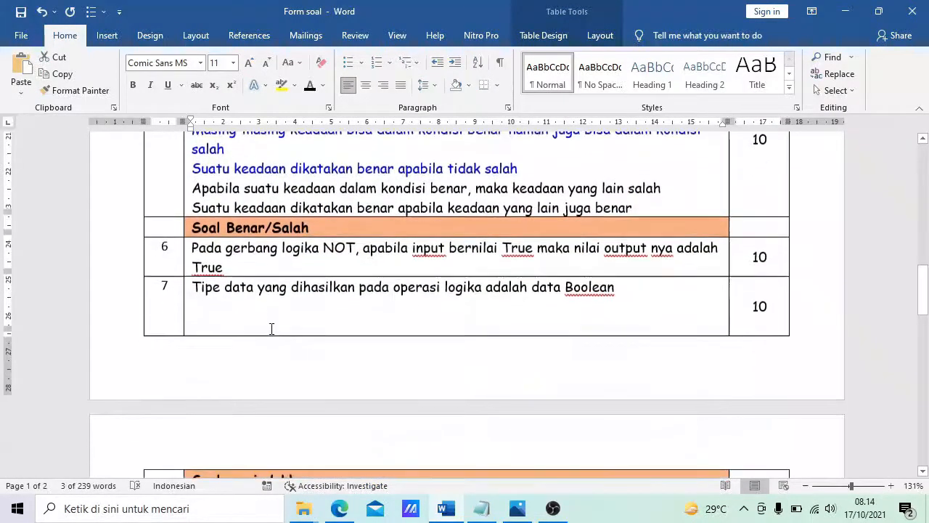
scroll(272, 265, down, 1)
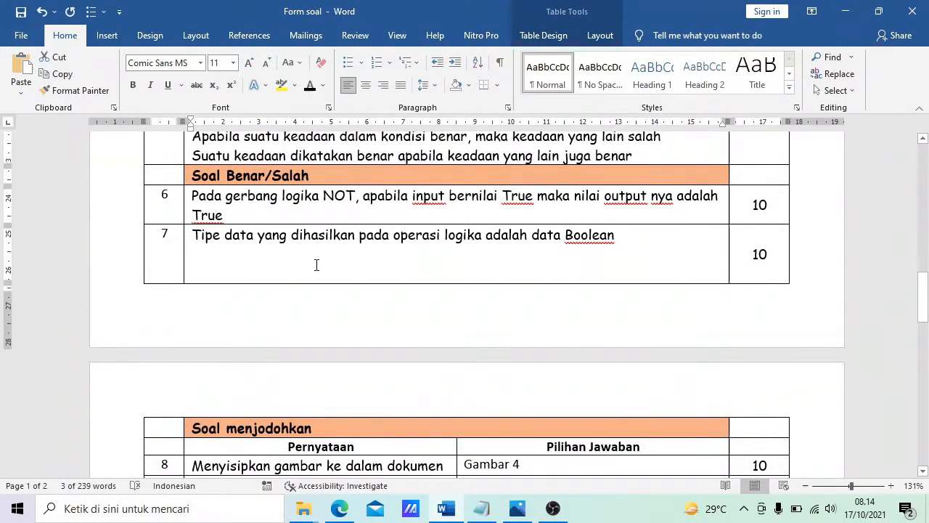
scroll(315, 265, down, 5)
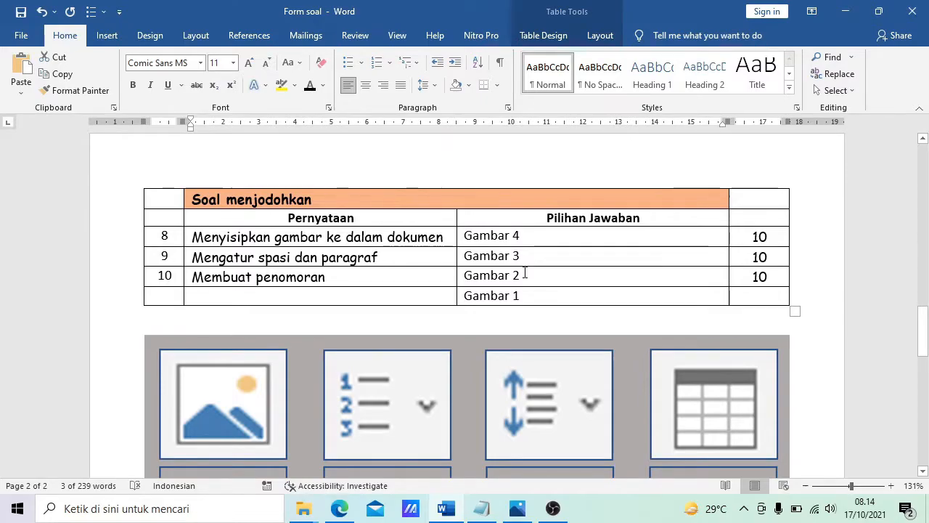
scroll(525, 272, up, 12)
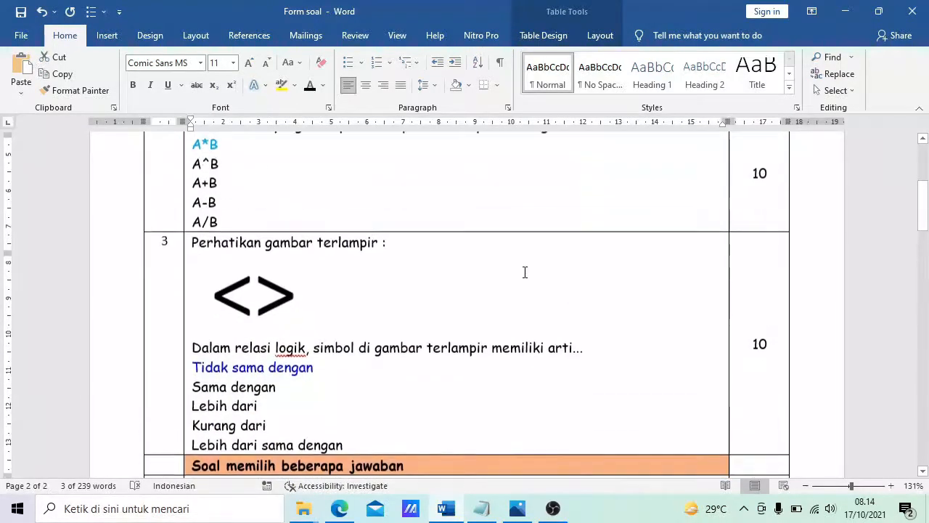
scroll(525, 272, up, 8)
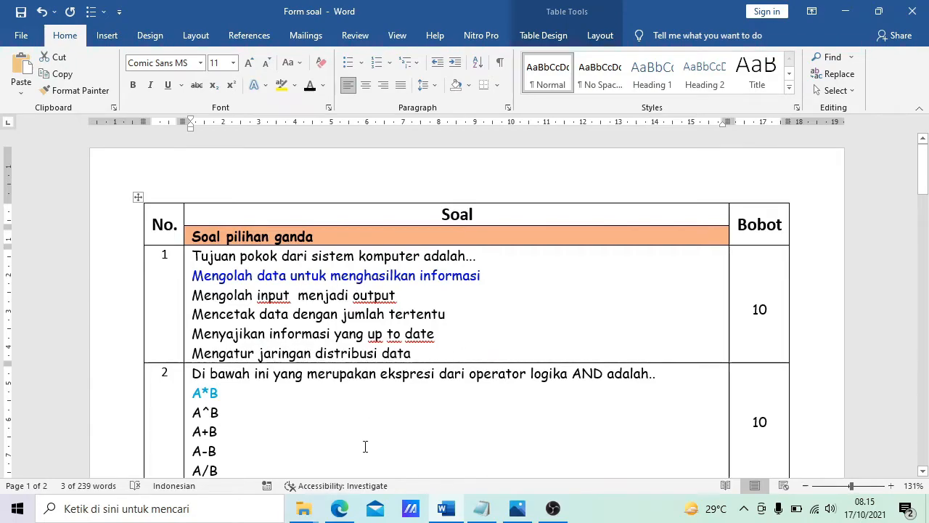
Step: Switch to Google Classroom in Edge and open the Tugas kelas page of the Kelas 3B class
click(341, 509)
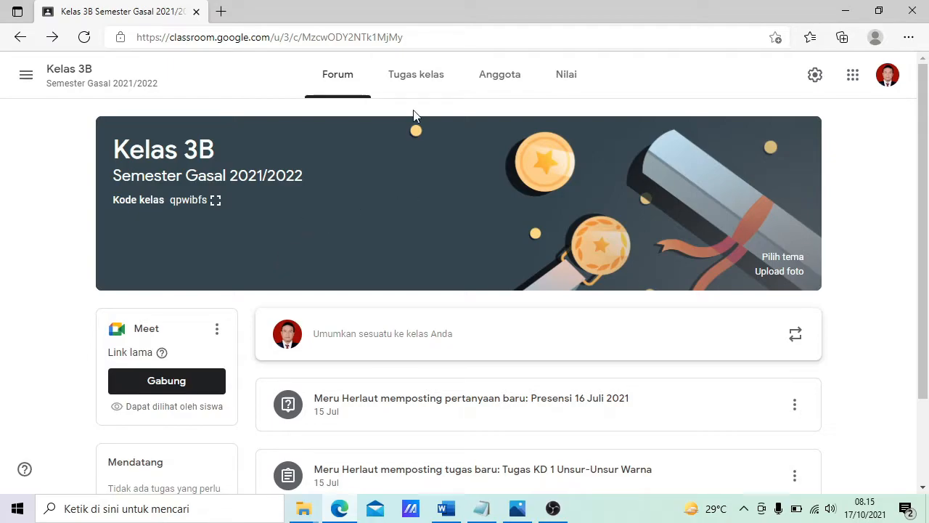
click(415, 77)
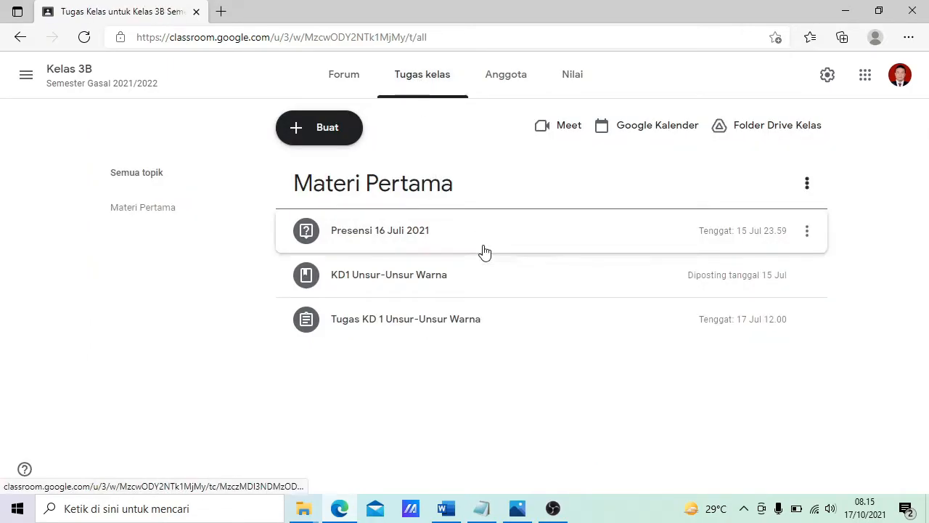
Step: Create a quiz assignment (Tugas kuis) for the class and title it "Soal Kuis KD 1"
click(331, 136)
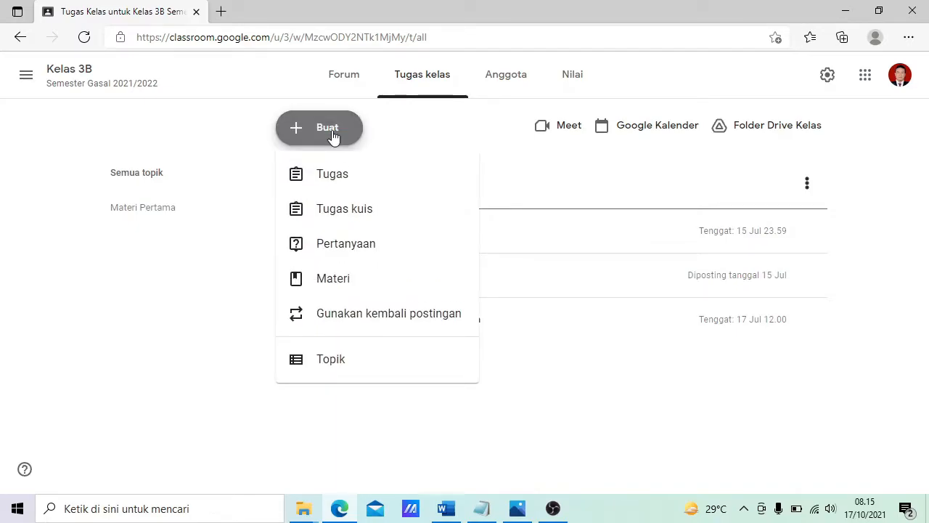
click(356, 210)
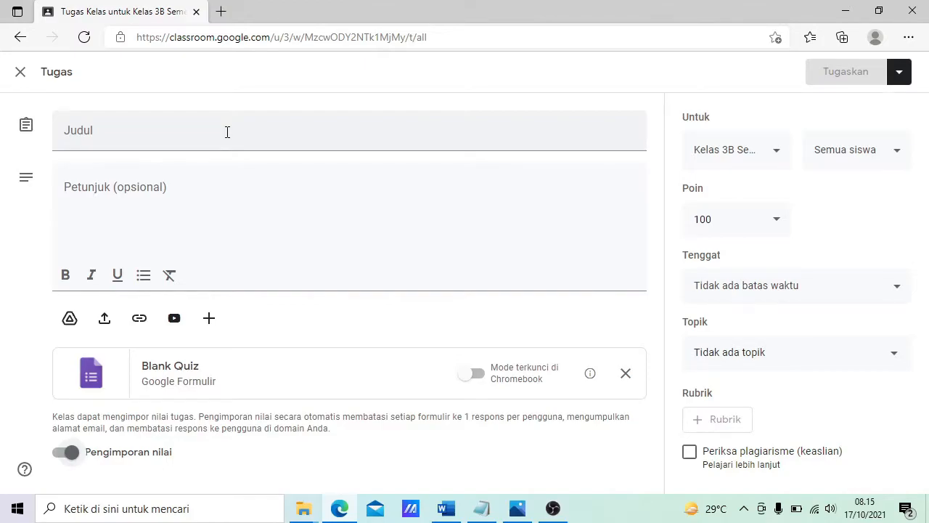
click(87, 136)
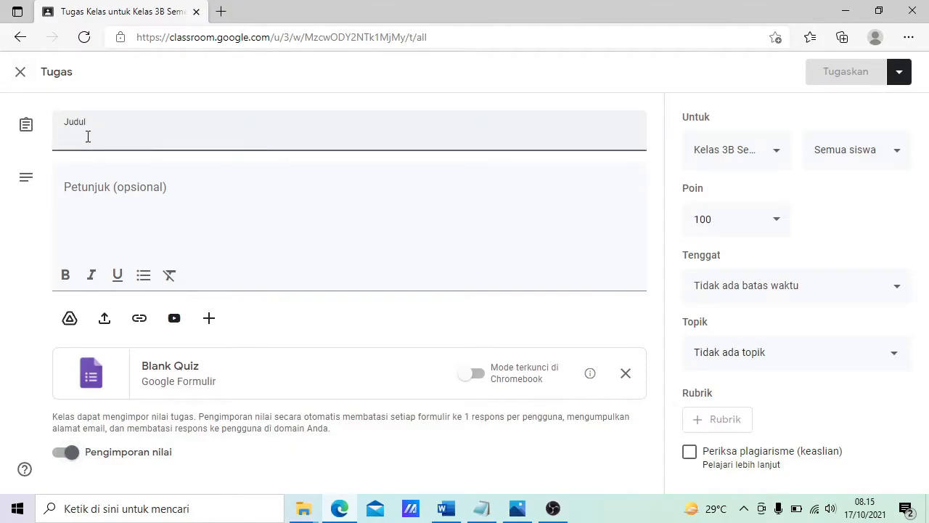
text(Soal KUI)
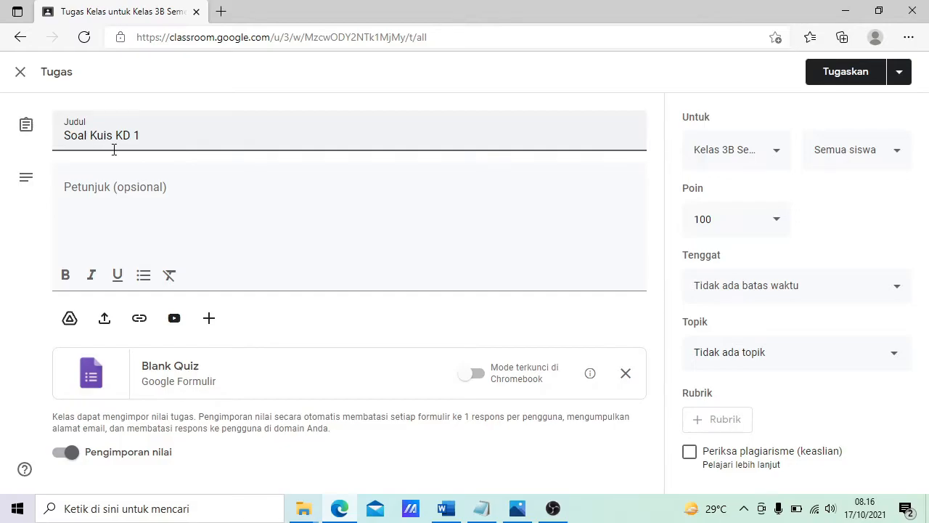
Step: Enter "Kerjakan soal-soal di bawah ini sesuai petunjuk" as the assignment's instructions
click(130, 192)
text(K)
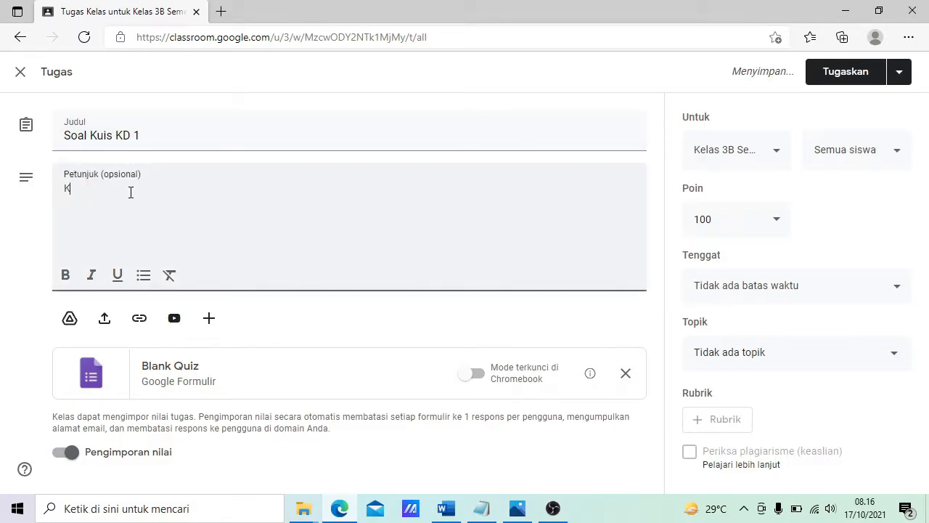
text(erjakan soal)
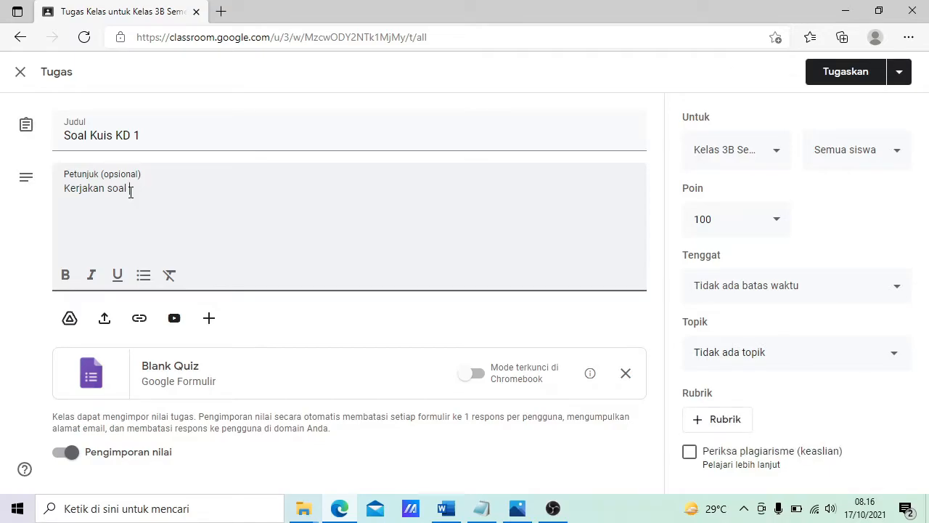
text(-soal di bawah ini sesuai petunjuk)
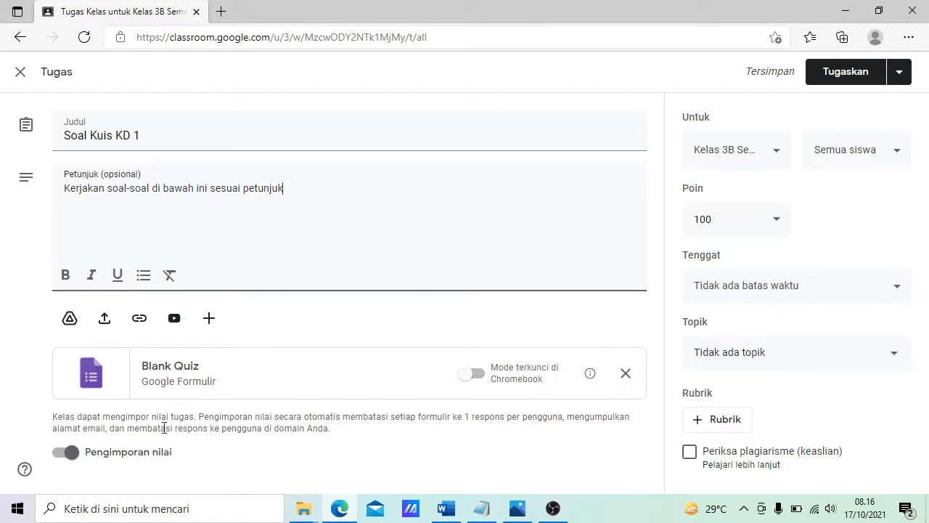
Step: Open the attached Blank Quiz form and set both its file name and its form title to "Kuis KD1"
click(179, 373)
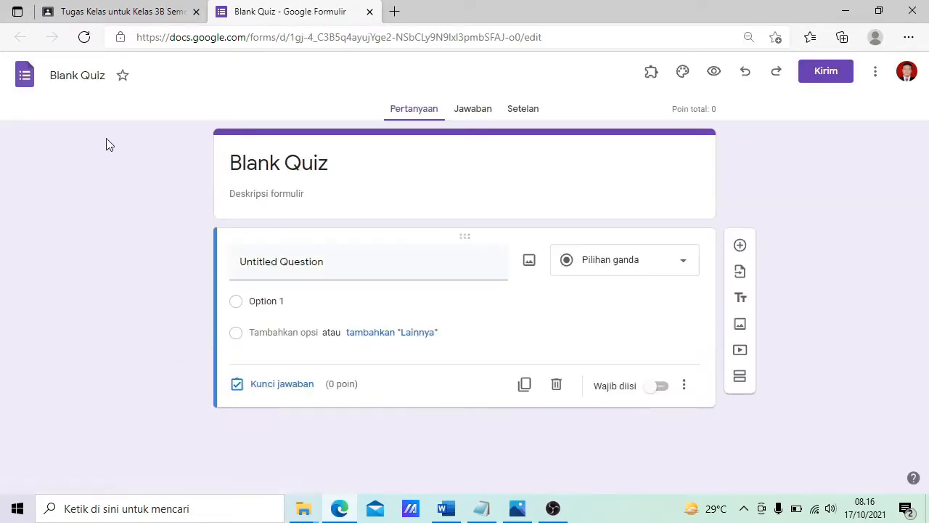
drag(105, 77, 35, 87)
text(K)
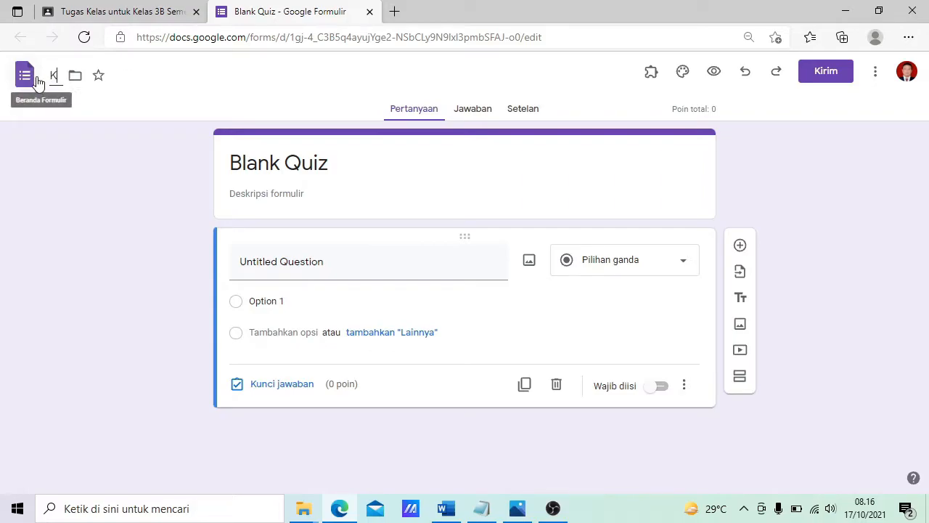
text(uis KD)
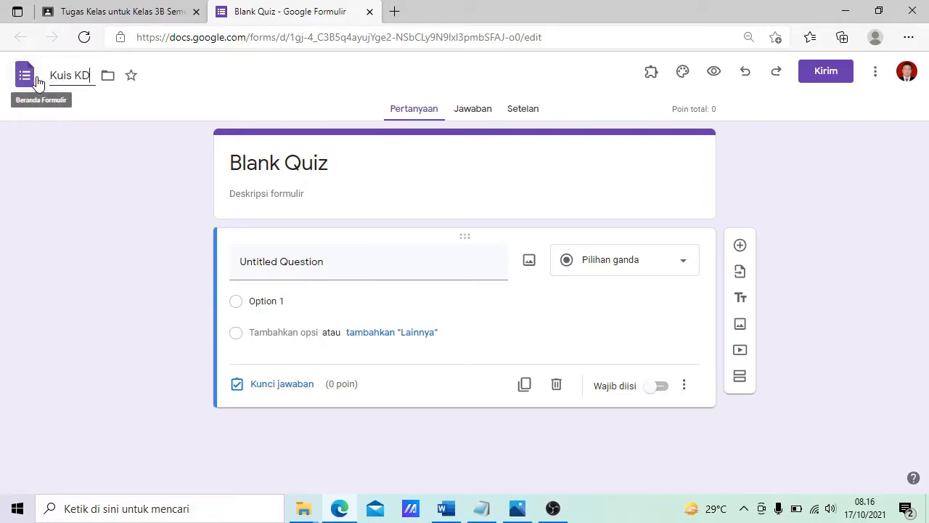
text(1)
click(282, 163)
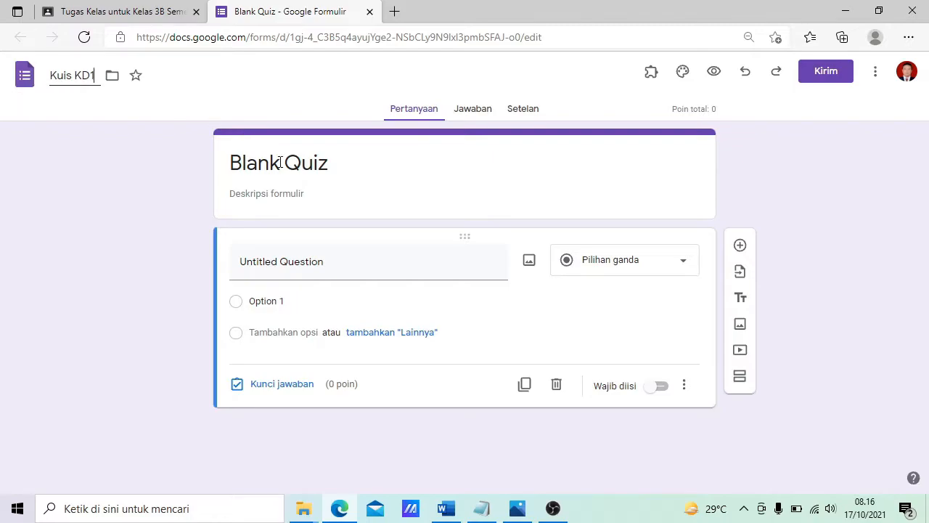
drag(336, 162, 206, 170)
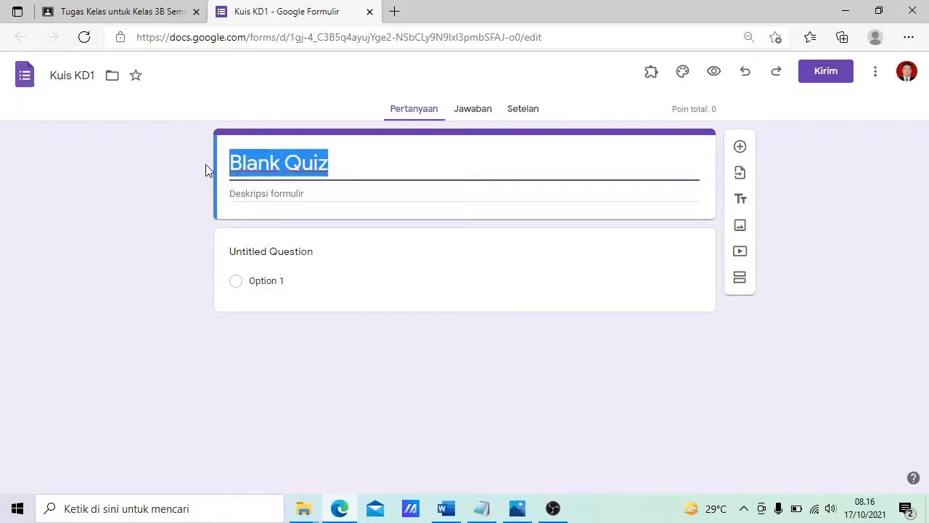
text(Kuis KD1)
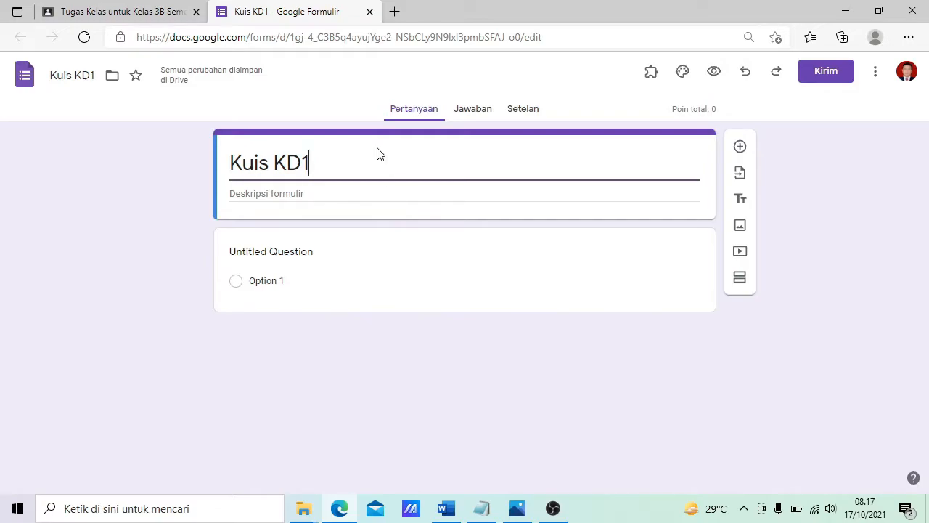
Step: Turn the untitled question into a required short-answer (Jawaban singkat) question reading "Nama Lengkap :"
click(291, 252)
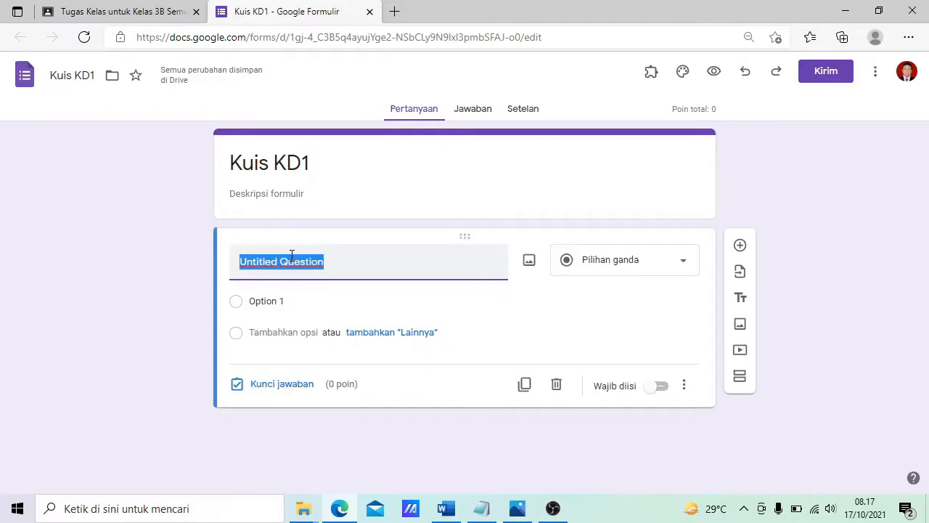
text(Nama )
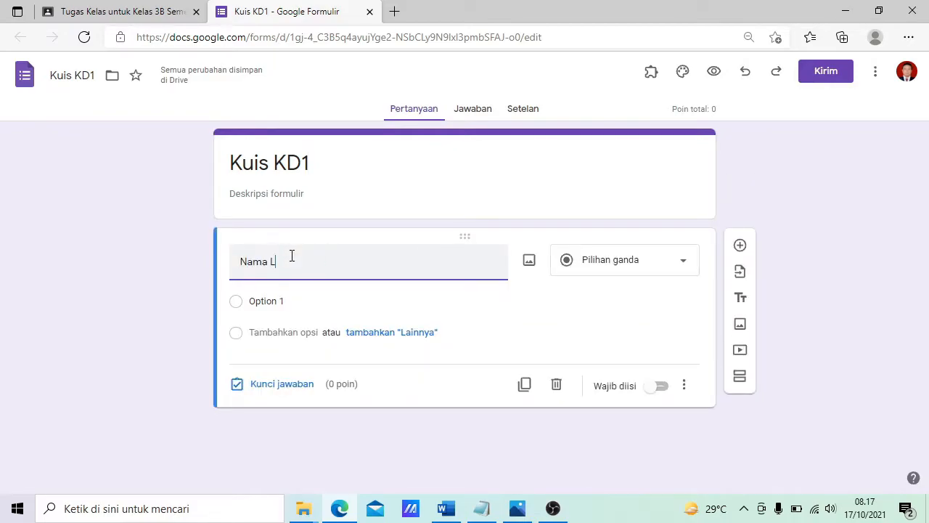
text(Lengkap :)
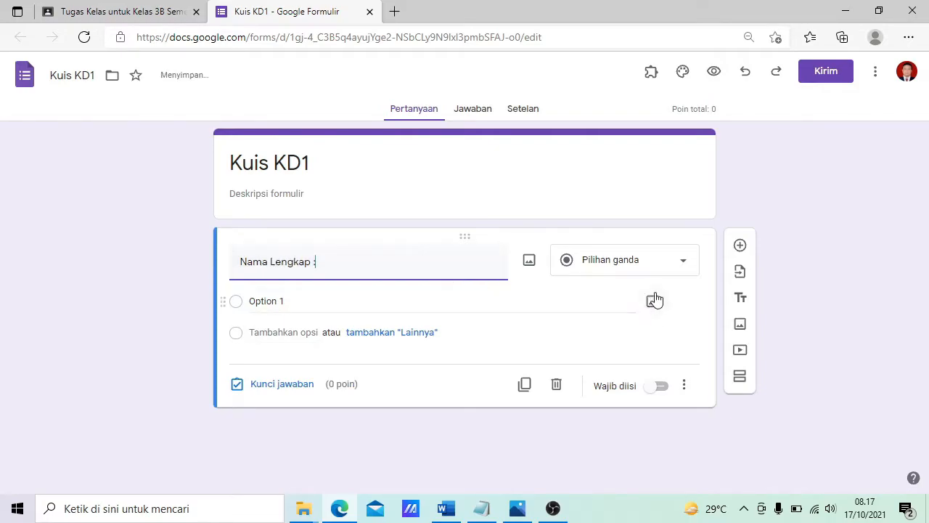
click(684, 264)
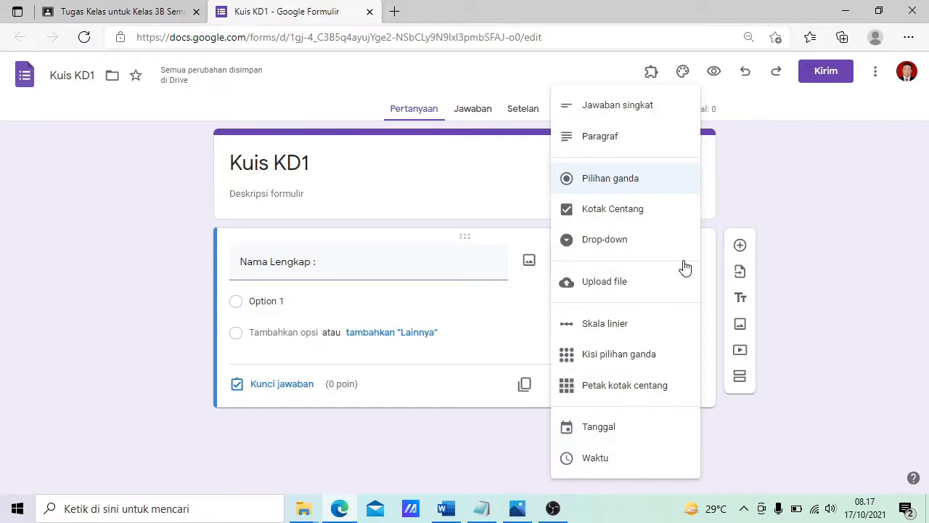
click(608, 111)
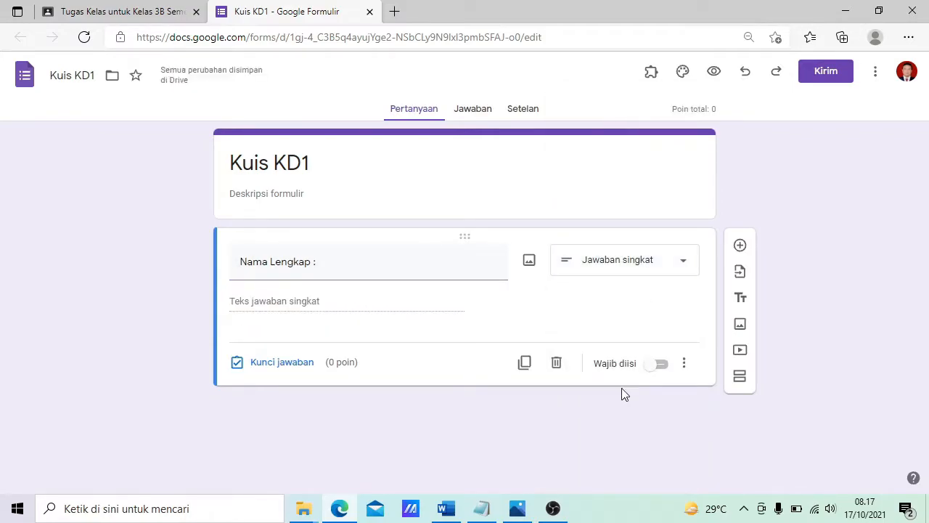
click(661, 365)
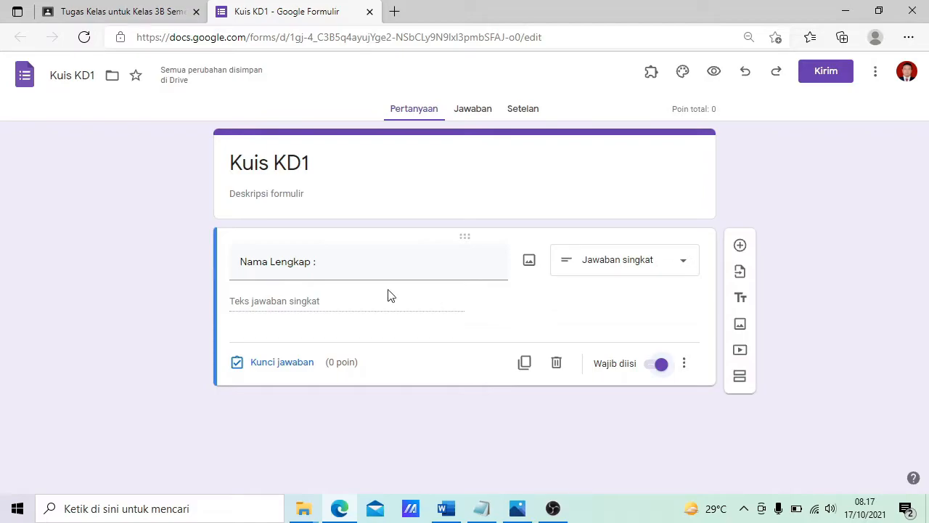
Step: Add a required multiple-choice question "Kelas :" with the options X MM1 and X MM2
click(740, 248)
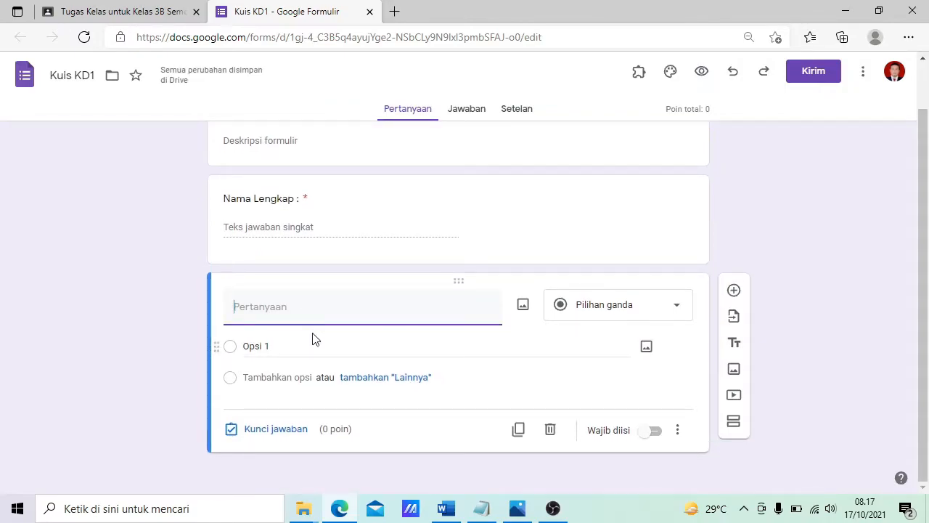
text(Kelas :)
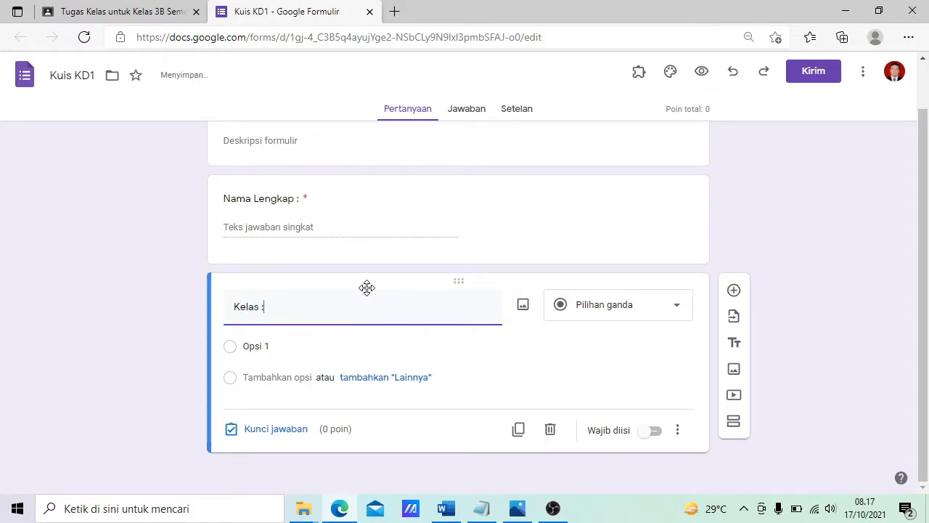
click(297, 348)
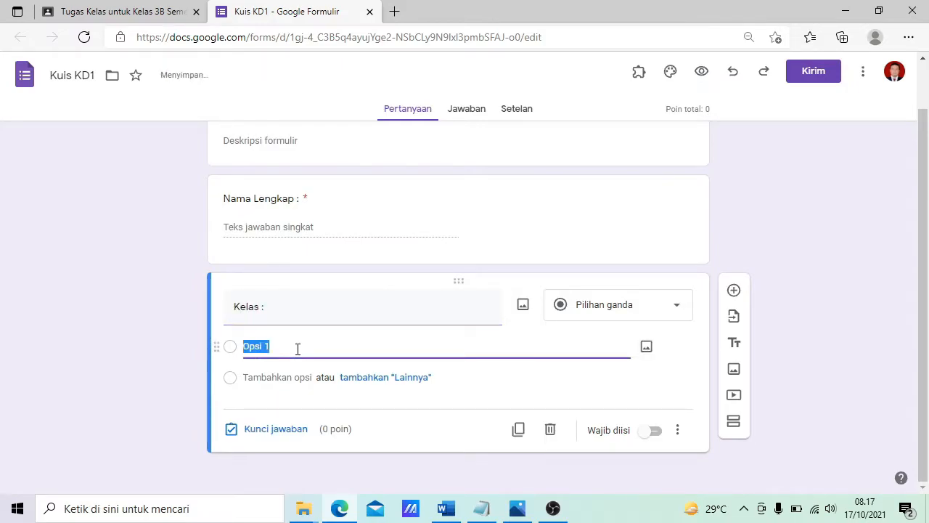
text(X MM1)
key(Return)
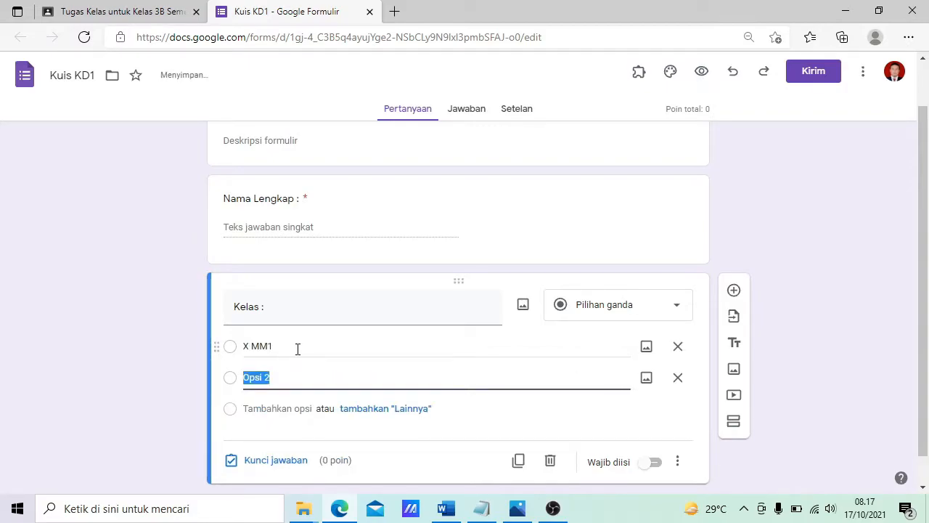
text(X MM2)
scroll(297, 349, down, 1)
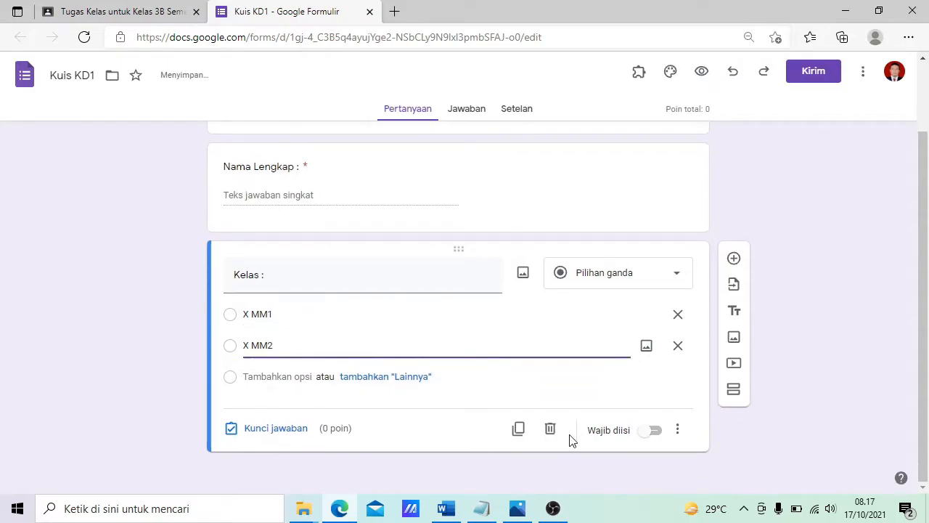
click(655, 433)
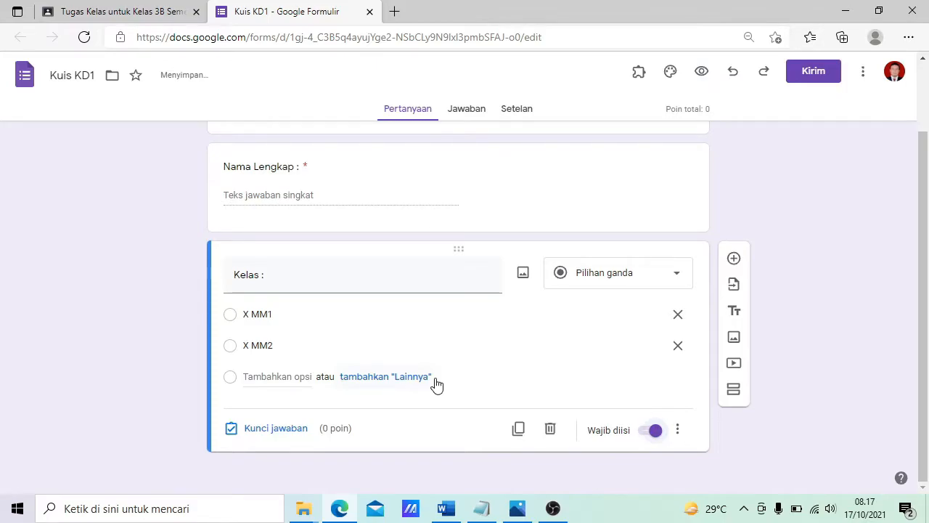
Step: Add a new section after the Kelas question and title it "Soal Pilihan Ganda"
scroll(433, 382, up, 2)
scroll(346, 288, down, 2)
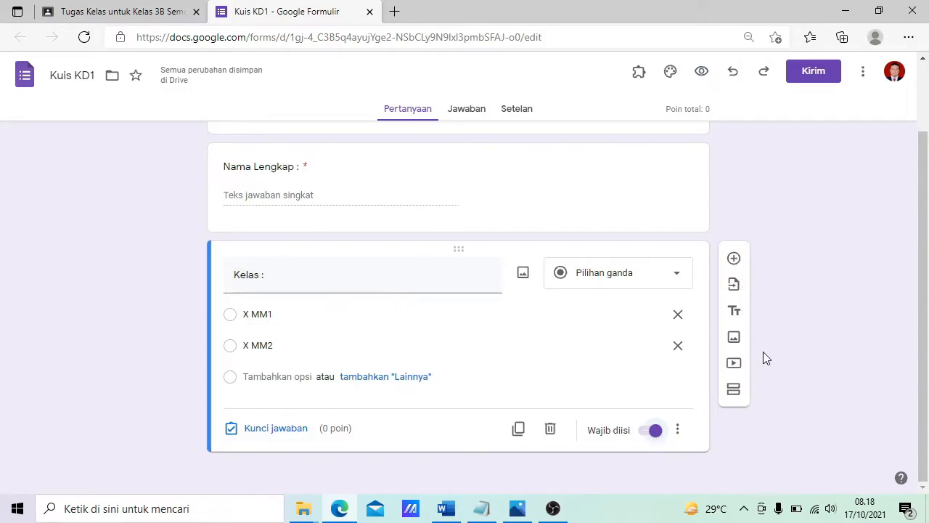
click(733, 390)
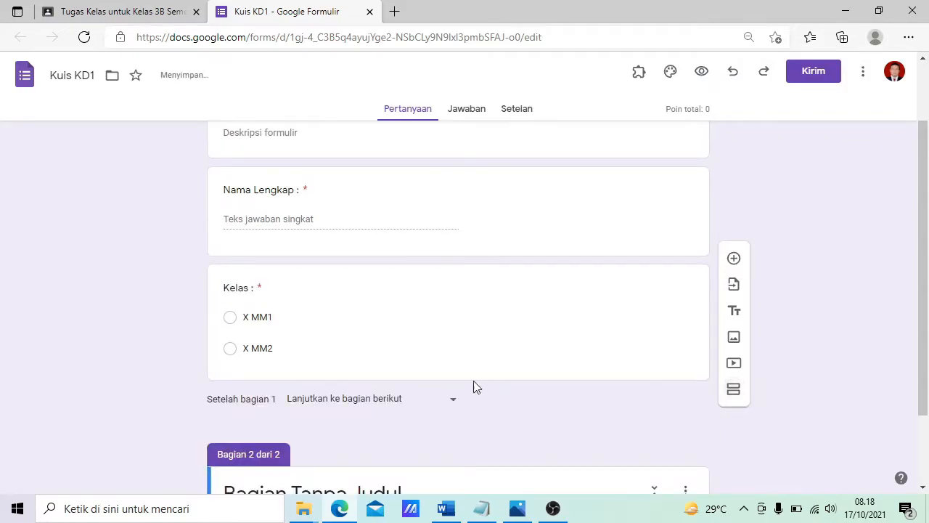
click(388, 387)
drag(408, 394, 216, 405)
text(Soa)
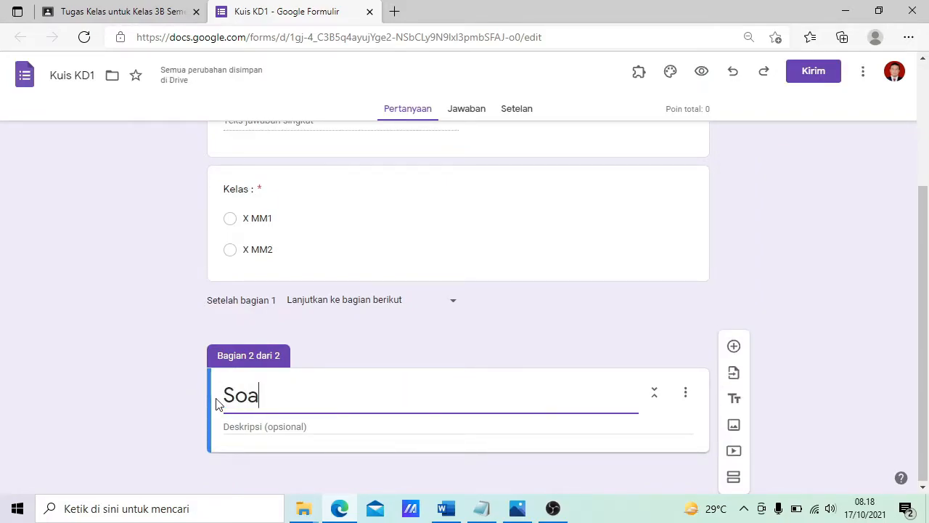
text(l Pilihan Ganda)
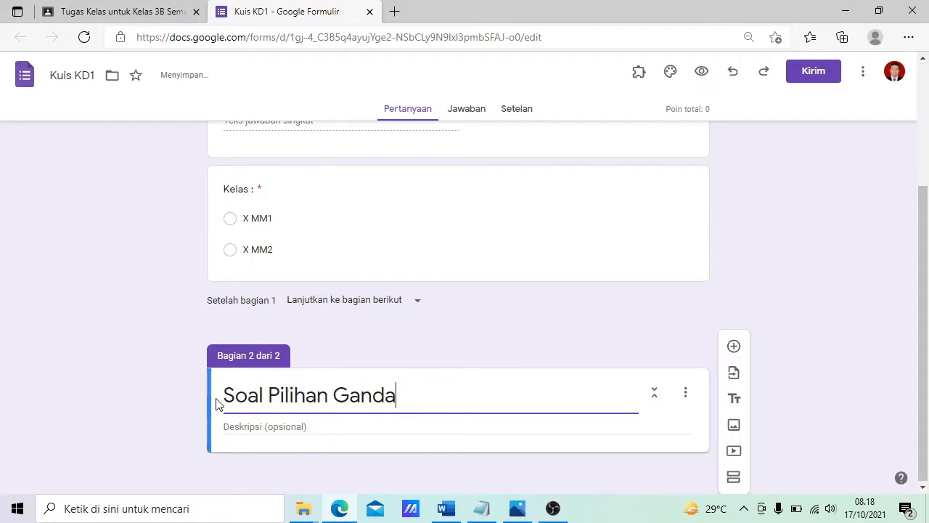
Step: Enter "Plilihlah jawaban dari opsi yang paling tepat" as the description of the Soal Pilihan Ganda section
click(270, 426)
text(P)
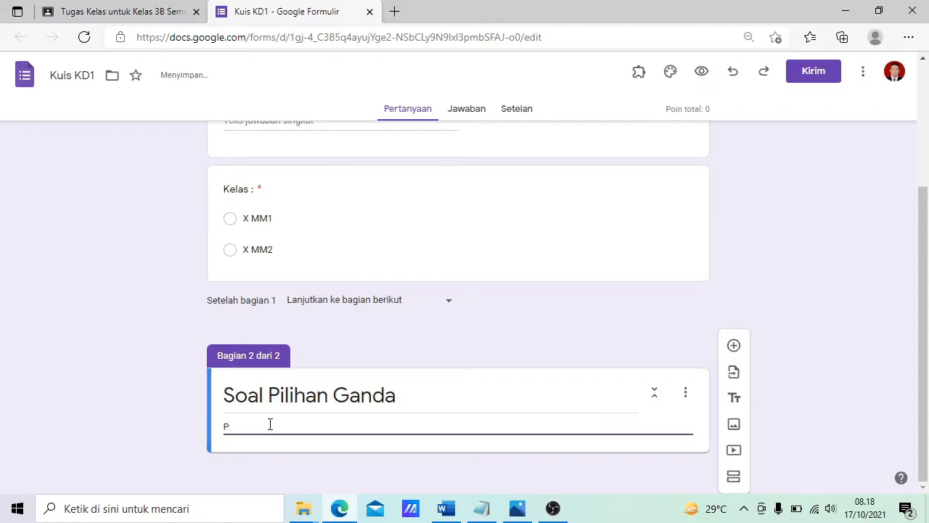
text(lilih jawa)
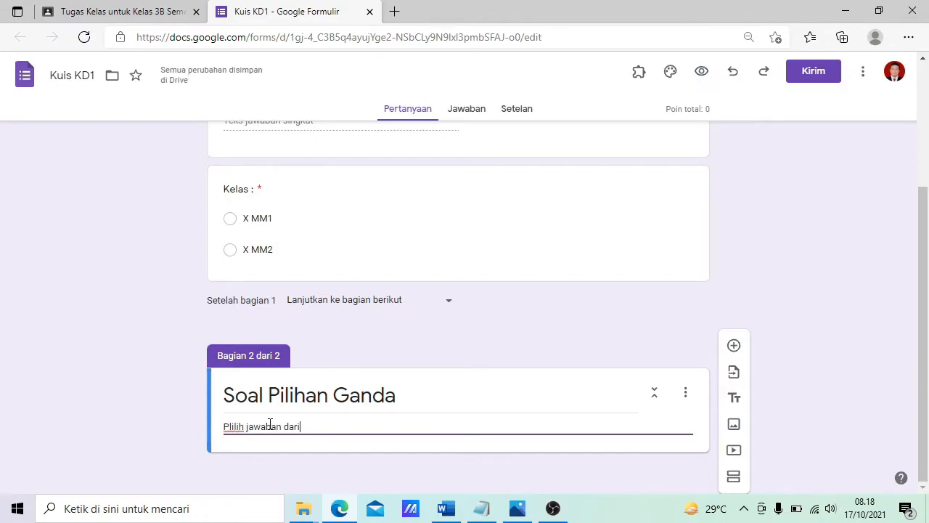
text(ban dari)
key(BackSpace)
key(BackSpace)
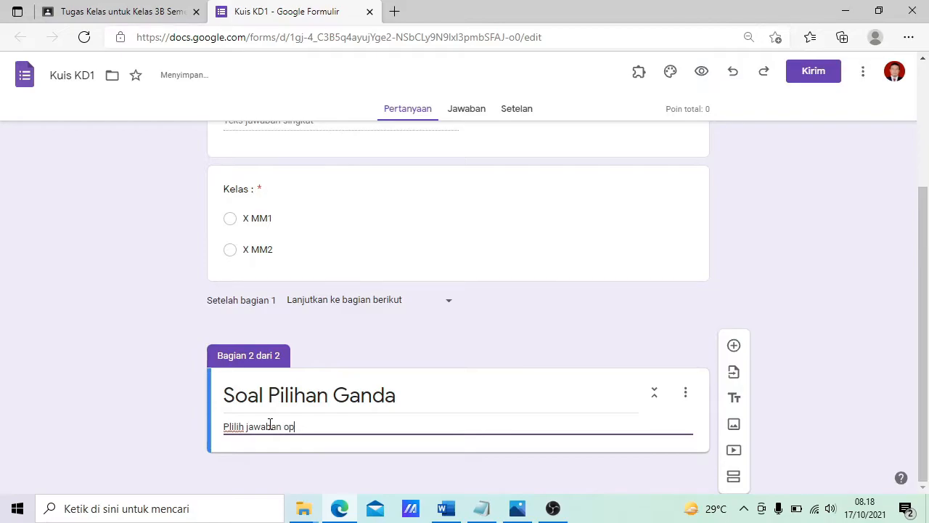
key(BackSpace)
key(BackSpace)
key(BackSpace)
key(BackSpace)
text(lah jawaban dari opsi yang pali)
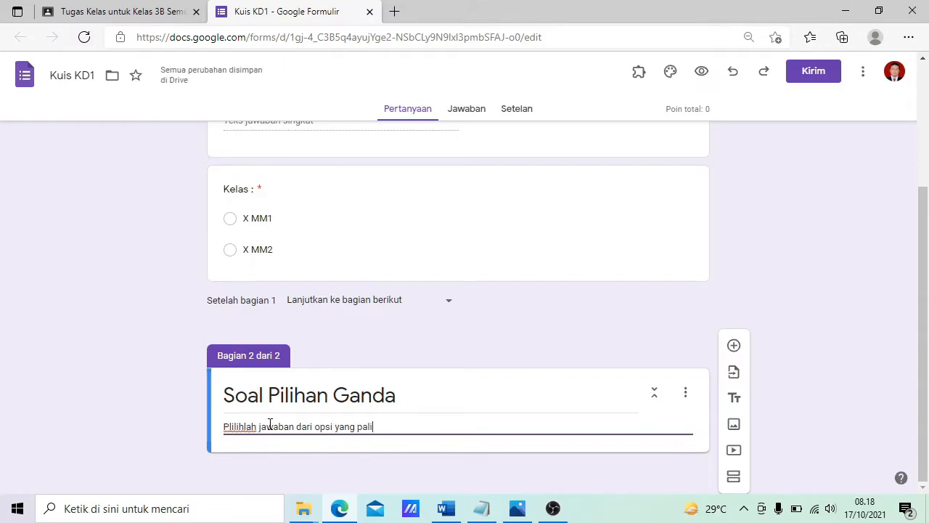
text(ng tepat)
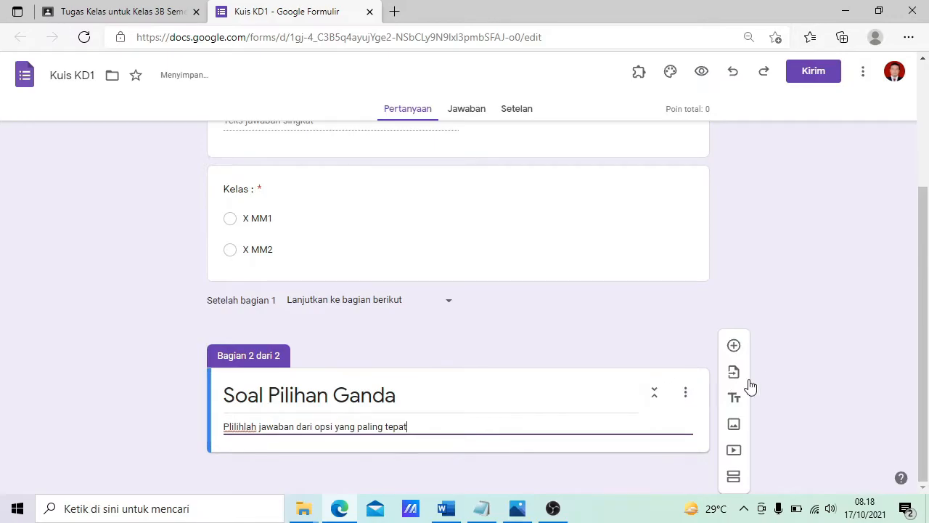
Step: Add a question to the Soal Pilihan Ganda section and copy its text "Tujuan pokok dari sistem komputer adalah.." from the Form soal Word document
click(734, 347)
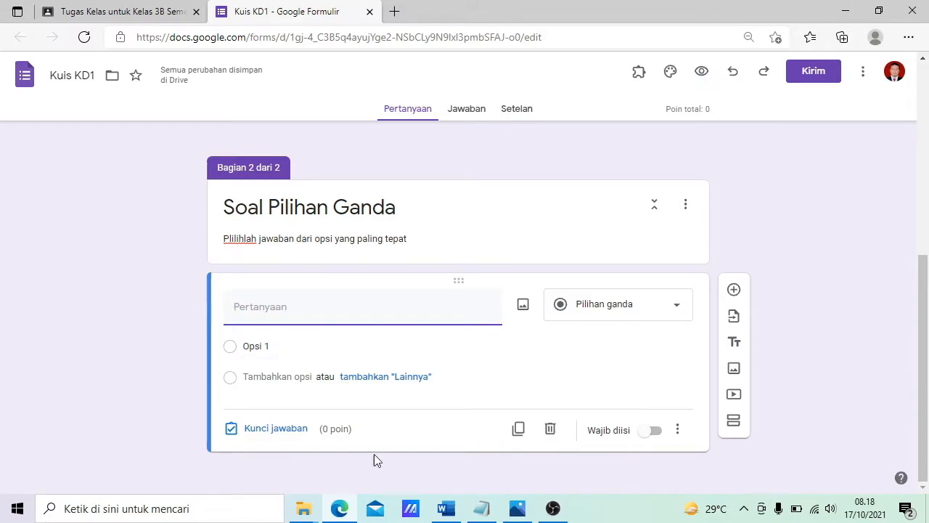
click(445, 508)
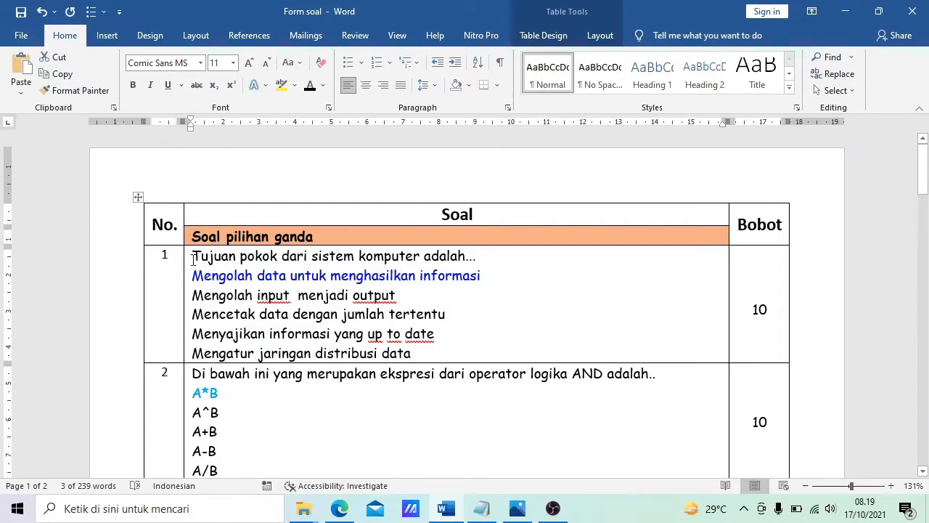
drag(192, 256, 474, 258)
key(ctrl+c)
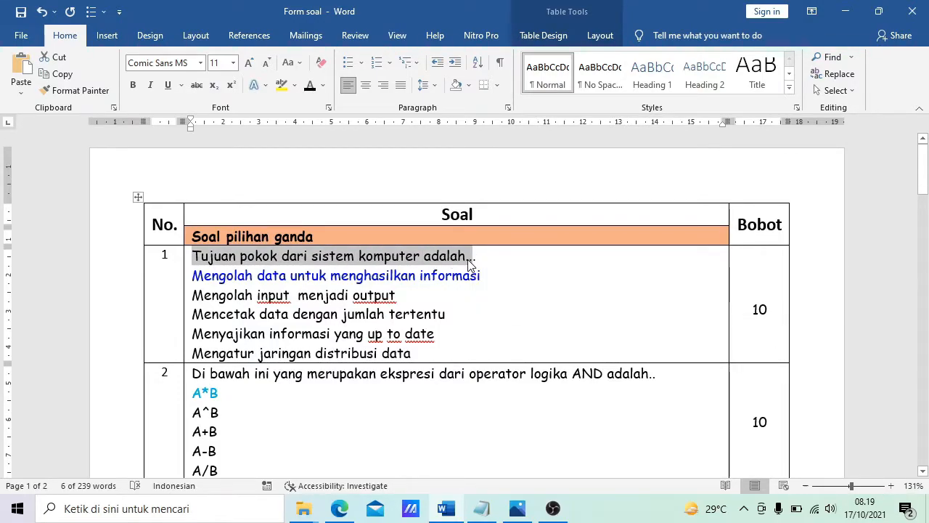
right_click(459, 263)
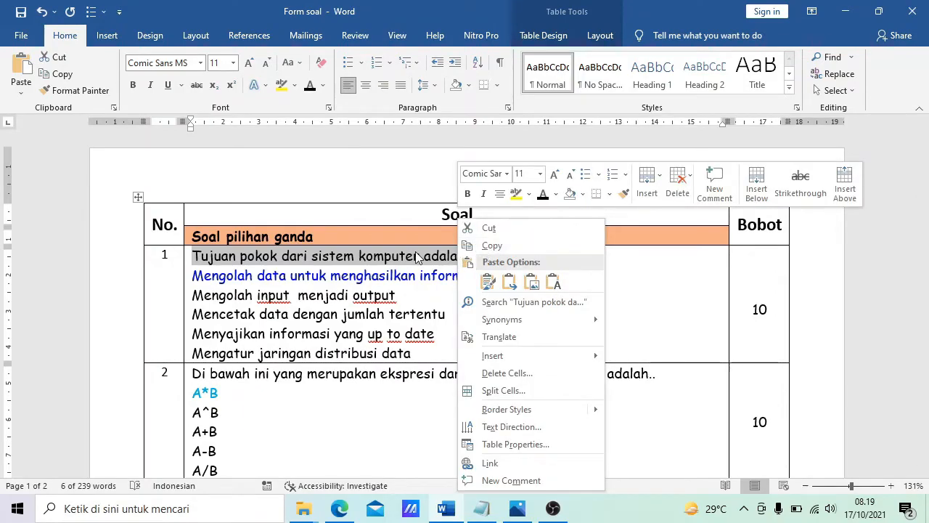
key(Escape)
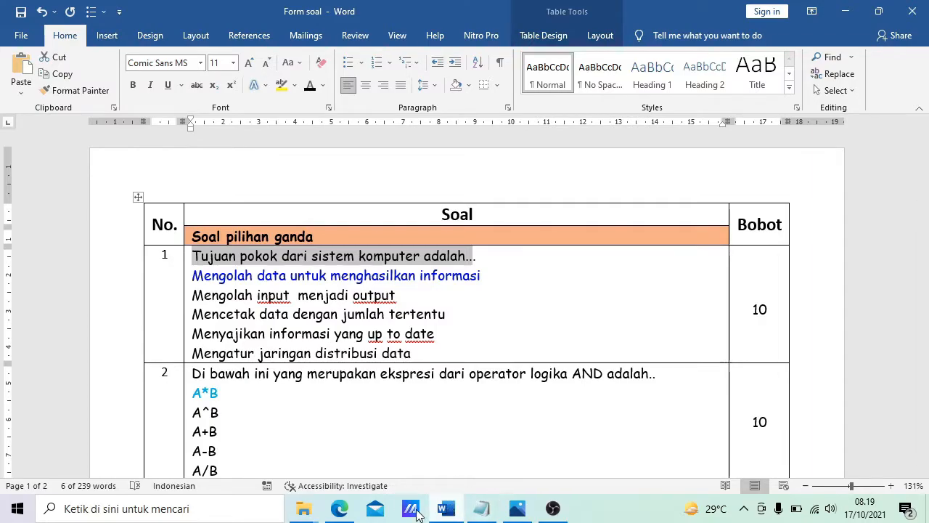
click(339, 508)
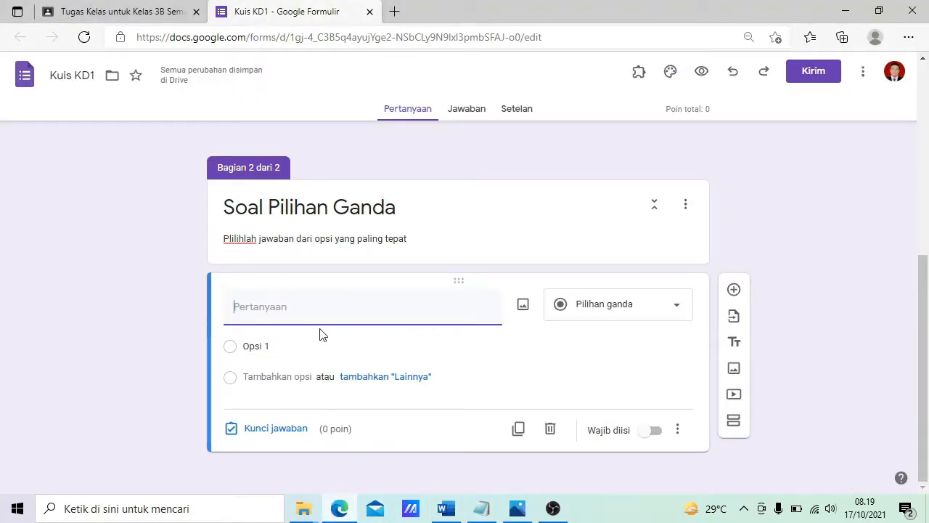
key(ctrl+v)
Step: Copy question 1's five answers from Word, "Mengolah data untuk menghasilkan informasi" through "Mengatur jaringan distribusi data", into the form question's options
click(452, 508)
click(339, 336)
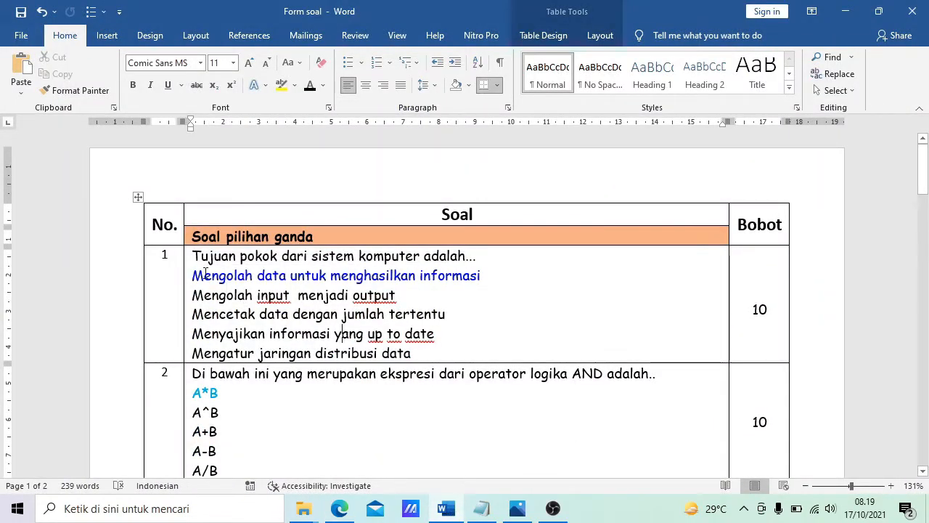
drag(193, 276, 390, 314)
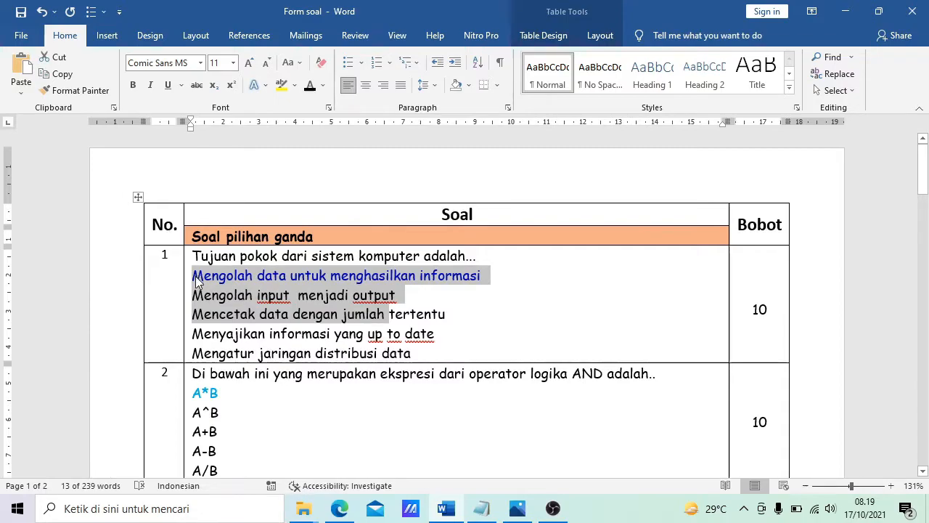
click(234, 318)
drag(193, 276, 420, 352)
key(ctrl+c)
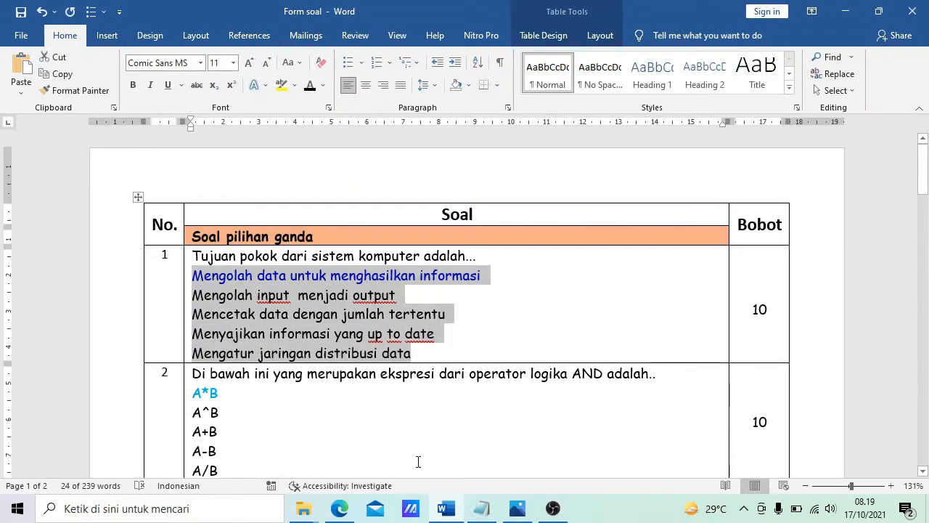
click(339, 508)
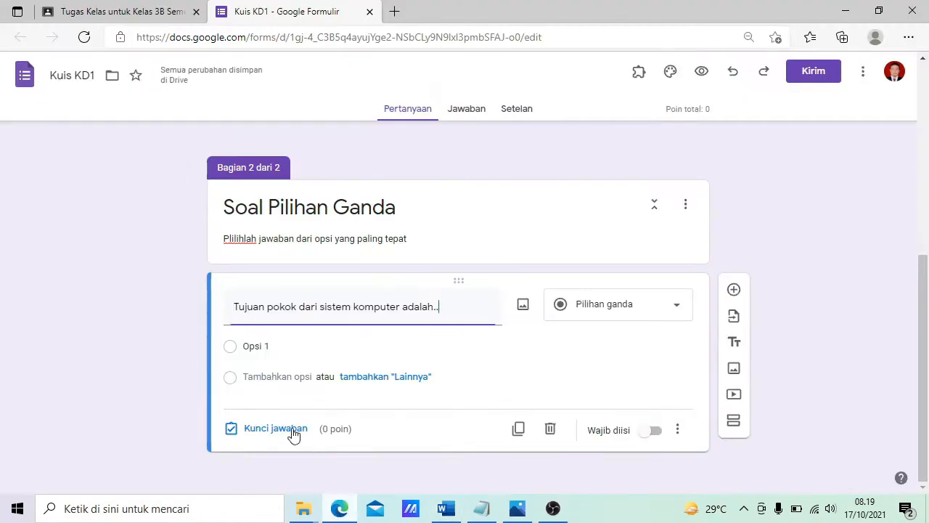
click(267, 348)
key(ctrl+v)
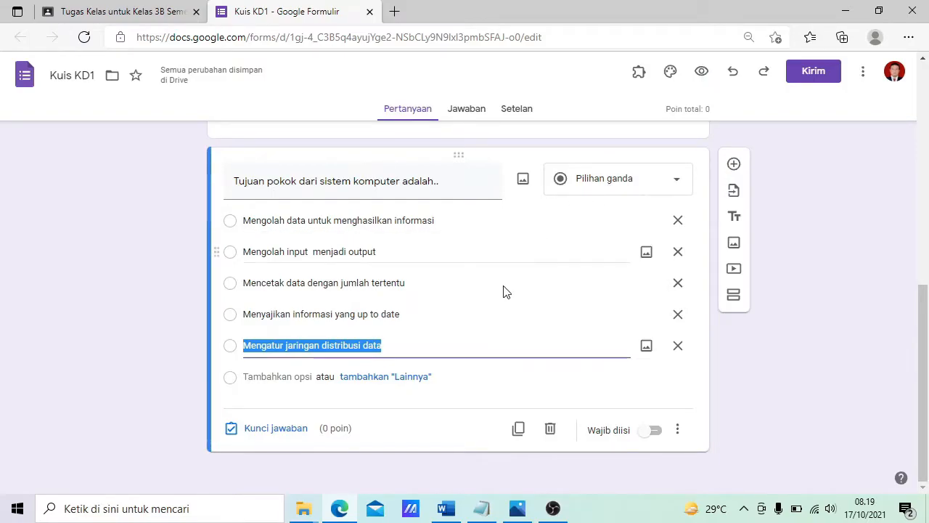
Step: Set the question's answer key to 10 points with "Mengolah data untuk menghasilkan informasi" as the correct answer
click(285, 430)
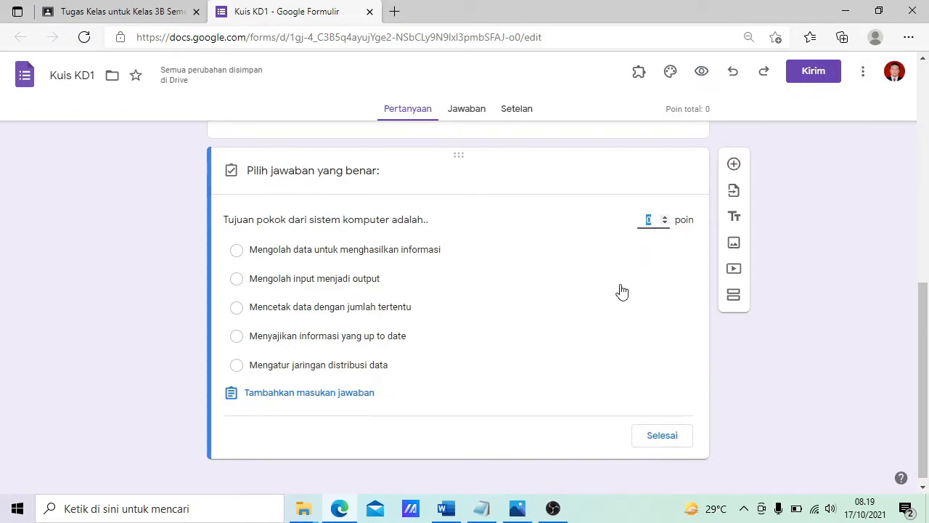
text(0)
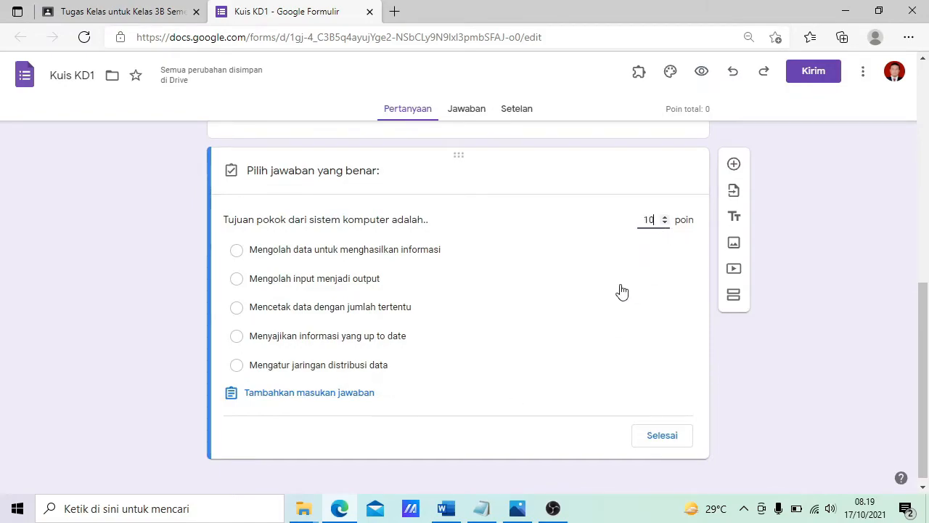
click(236, 254)
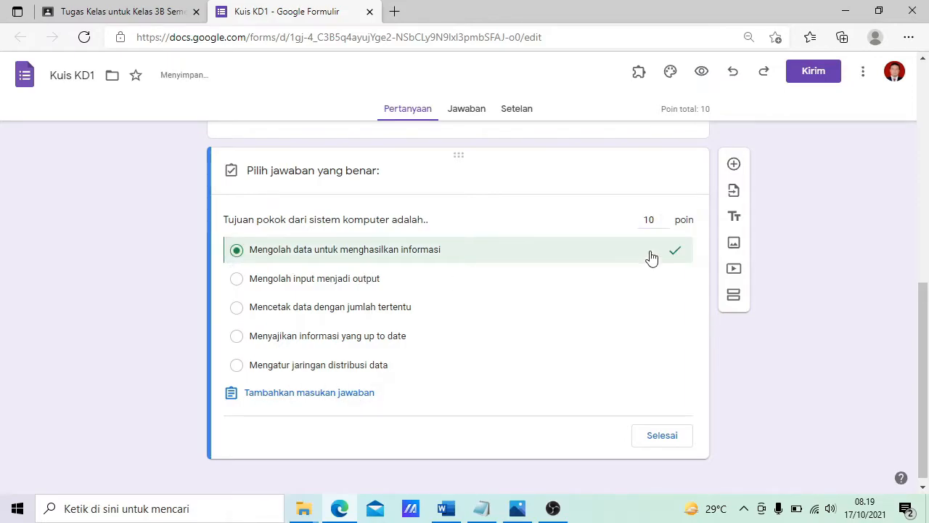
click(662, 441)
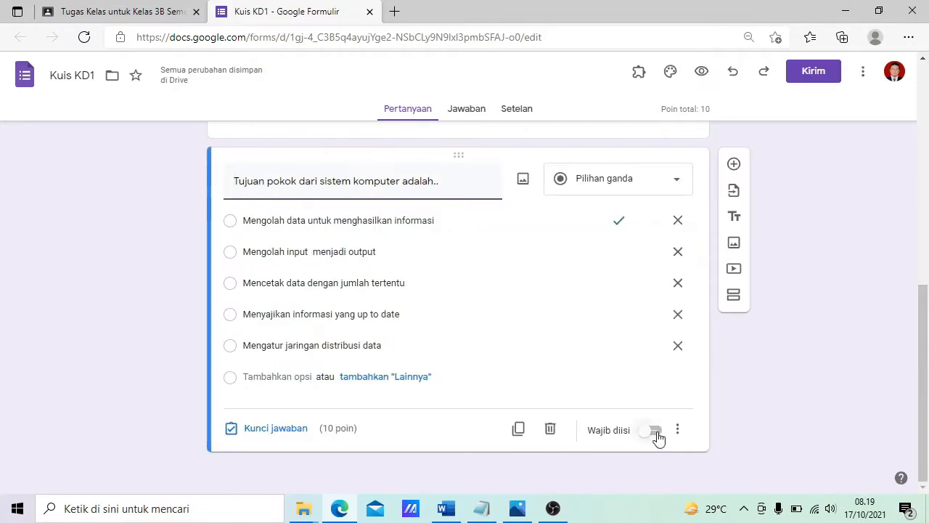
Step: Make the "Tujuan pokok dari sistem komputer" question required and enable shuffled option order (Acak urutan opsi)
click(656, 432)
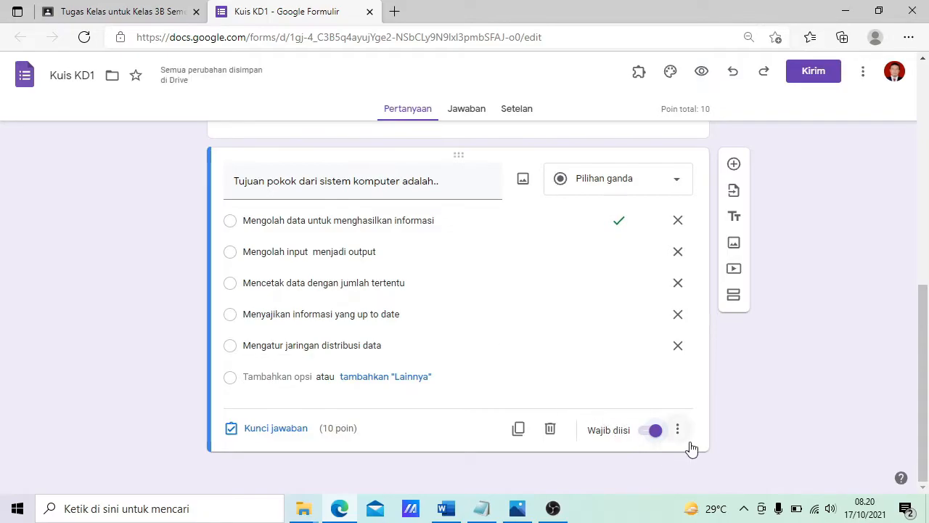
click(678, 433)
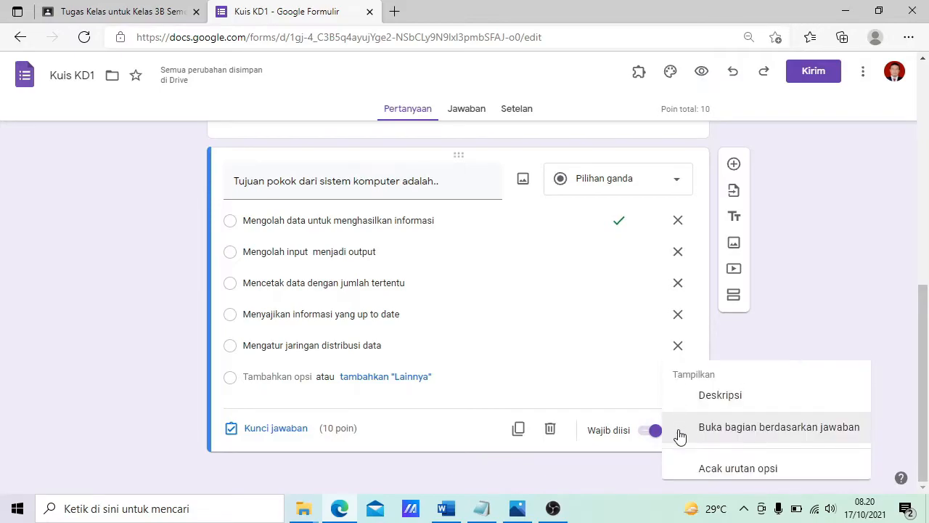
click(712, 465)
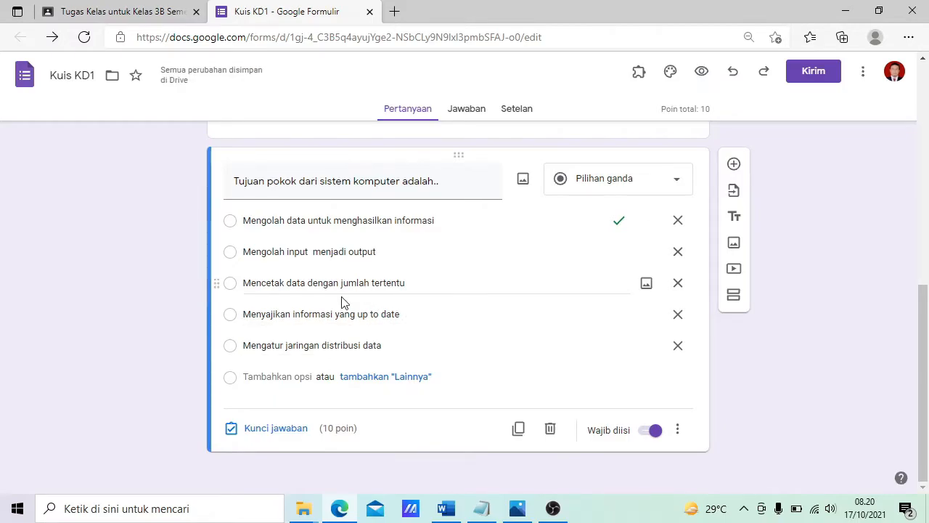
Step: Add a second quiz question and copy its text "Di bawah ini yang merupakan ekspresi dari operator logika AND adalah.." from the Word document
click(734, 165)
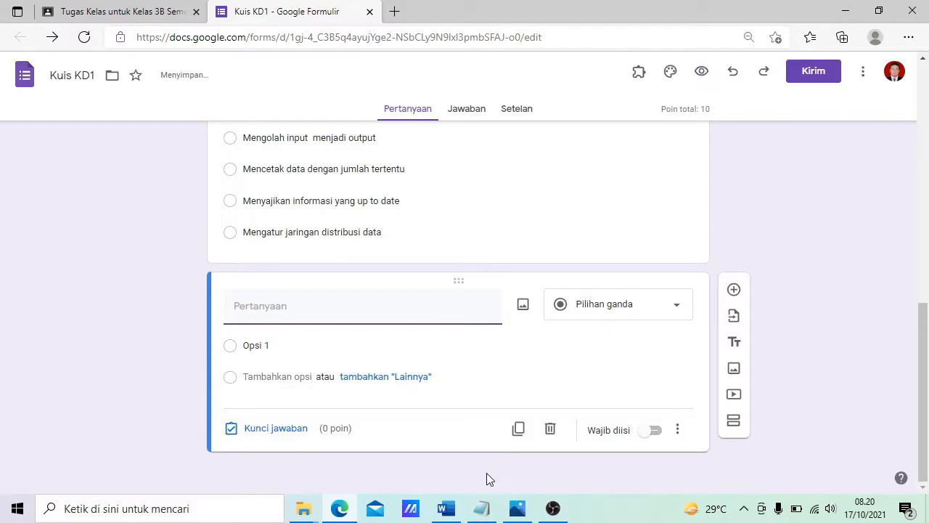
click(447, 512)
scroll(359, 420, down, 3)
click(247, 313)
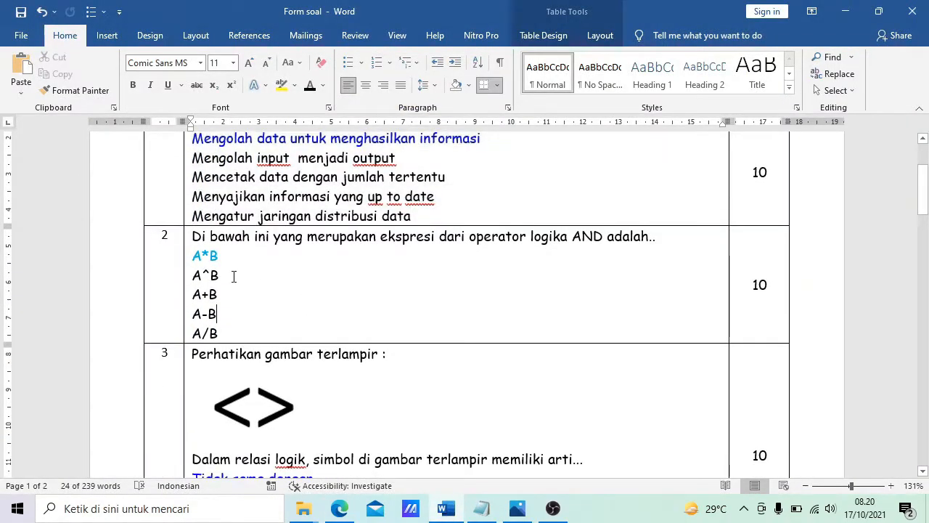
drag(194, 236, 657, 235)
key(ctrl+c)
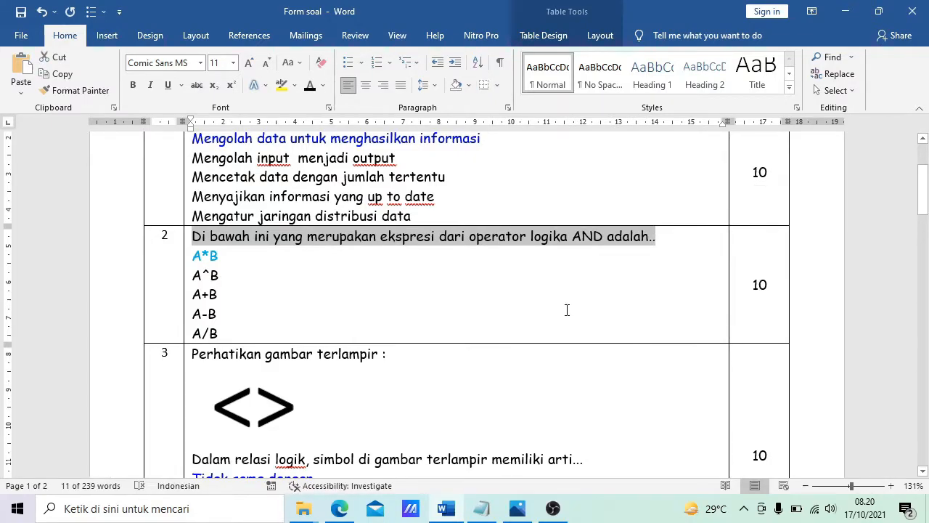
click(447, 506)
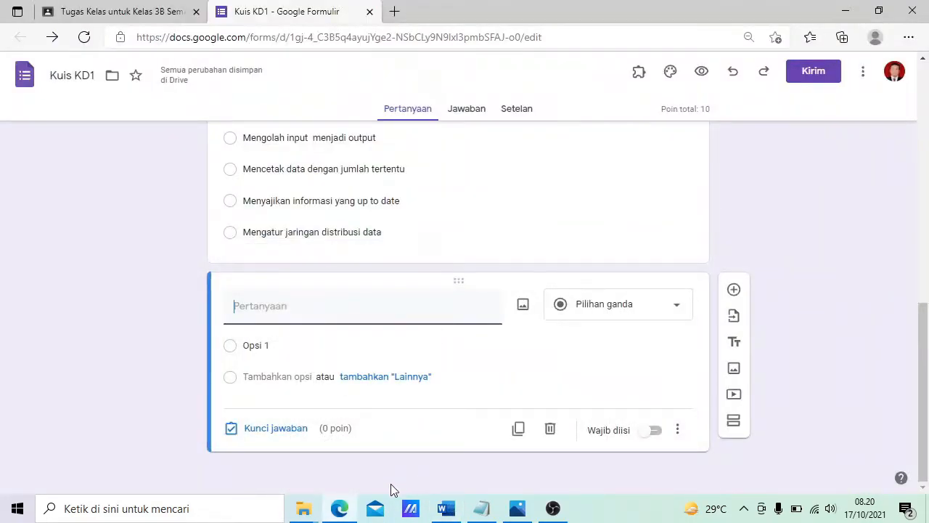
key(ctrl+v)
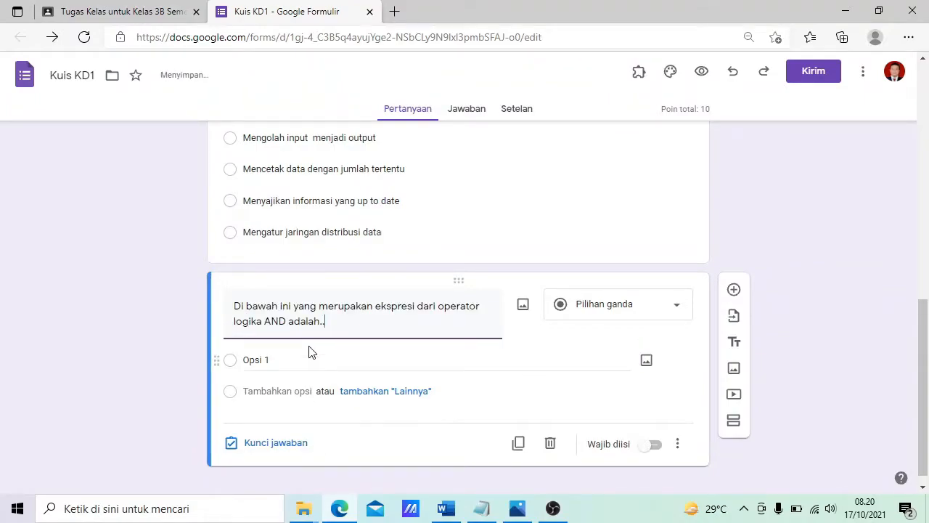
Step: Copy question 2's answers A*B, A^B, A+B, A-B and A/B from the Word document into the form question's options
click(445, 508)
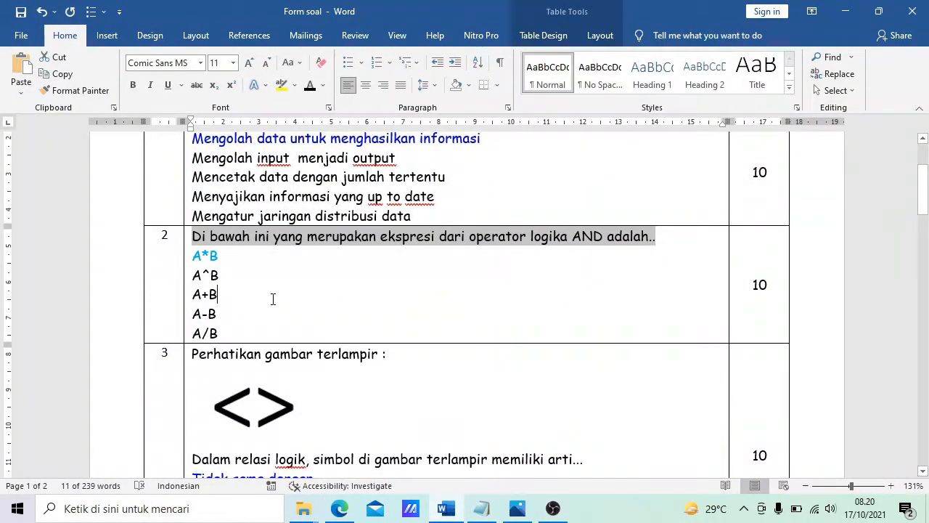
click(262, 295)
drag(194, 256, 216, 338)
key(ctrl+c)
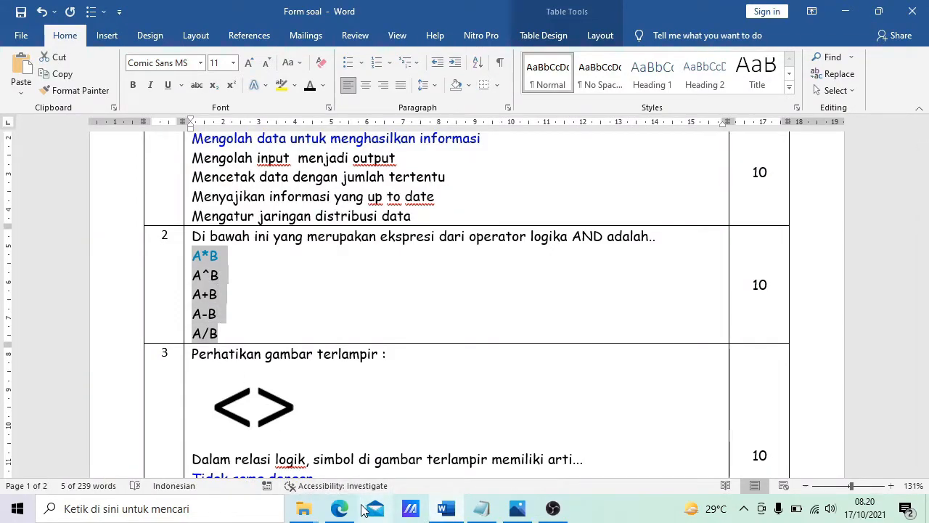
click(339, 508)
click(294, 363)
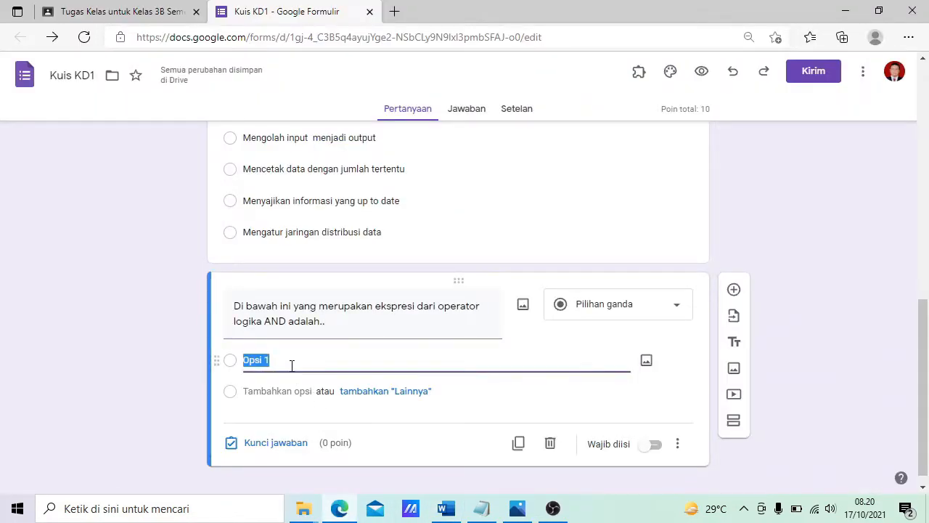
key(ctrl+v)
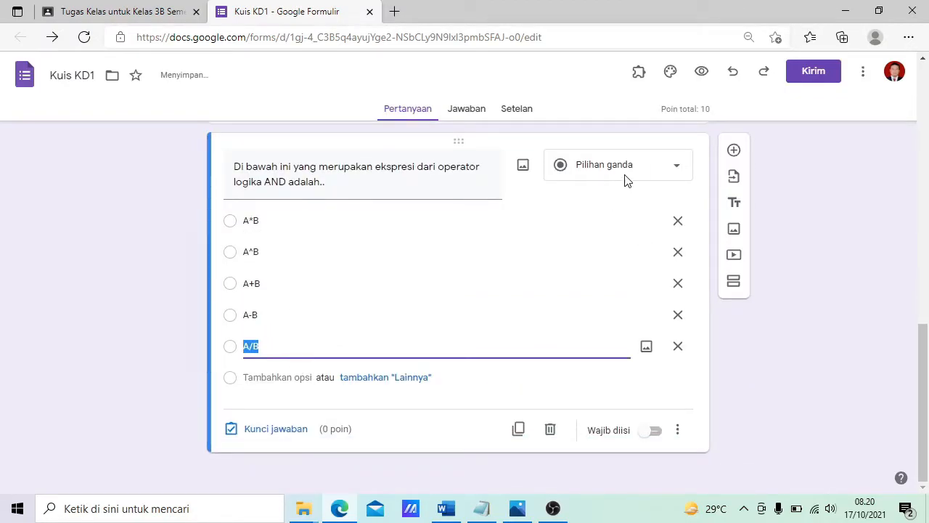
Step: Set the AND operator question's answer key to 10 points with A*B as the correct answer
click(288, 430)
text(1)
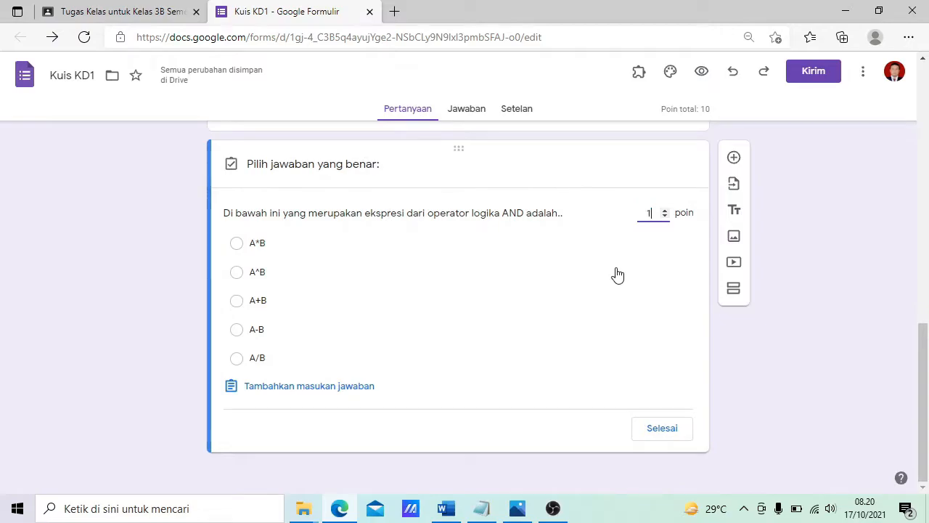
text(0)
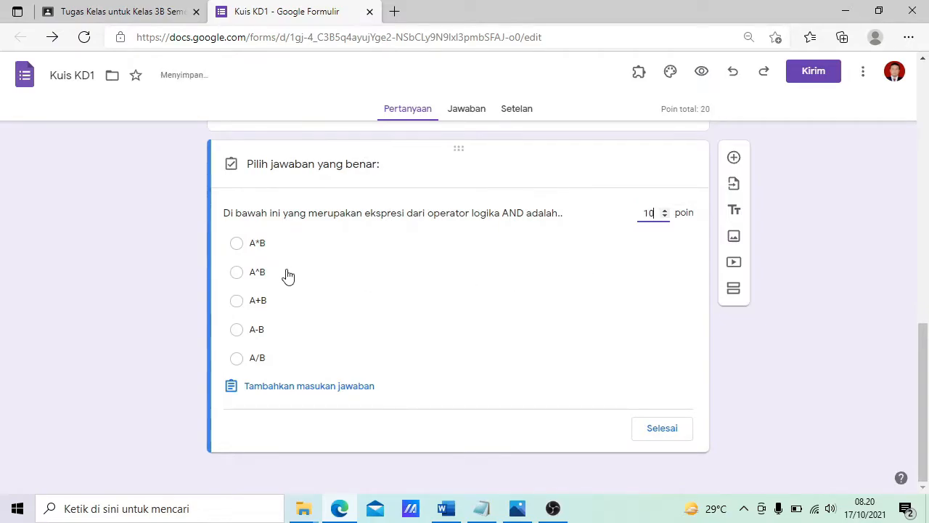
click(237, 243)
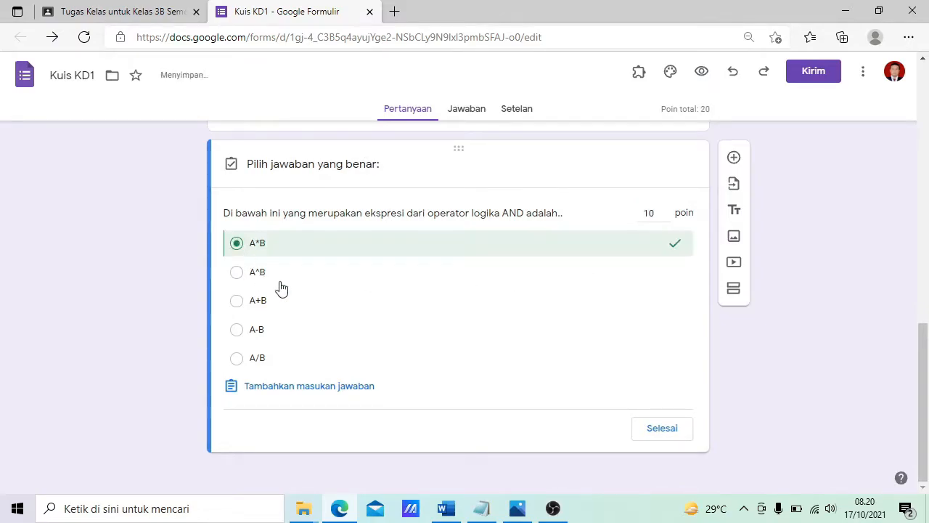
click(644, 440)
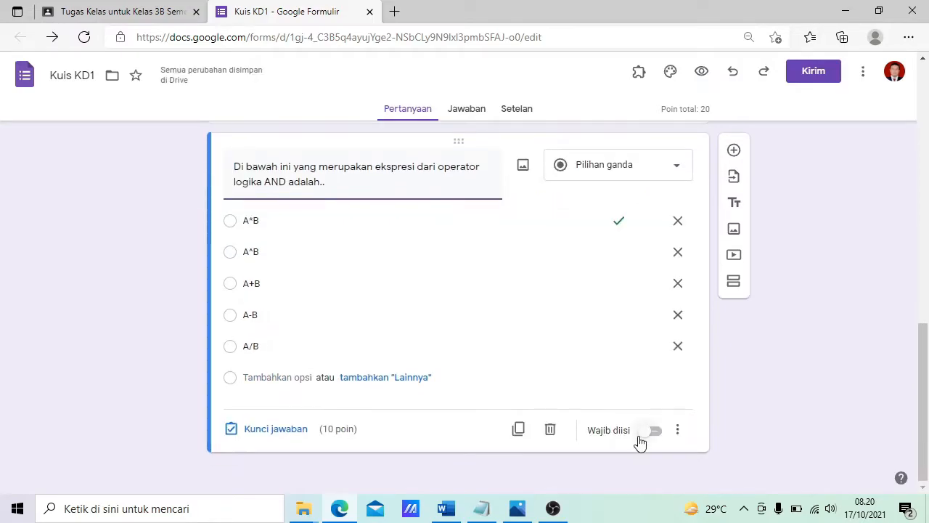
Step: Make the AND operator question required and enable shuffled option order (Acak urutan opsi)
click(657, 433)
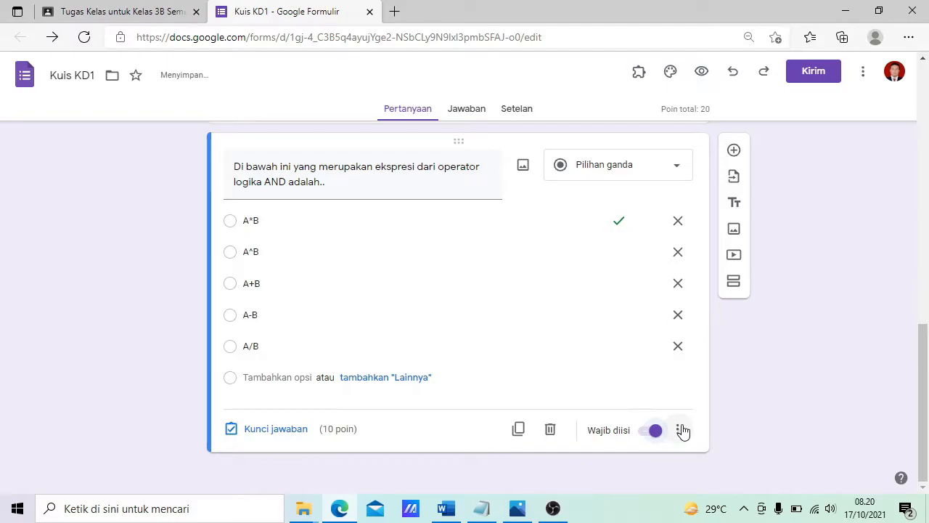
click(678, 431)
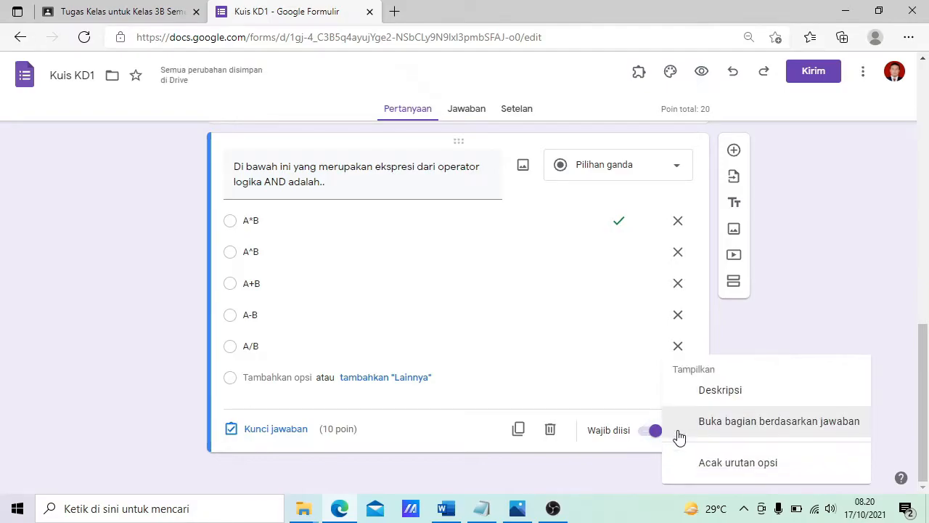
click(714, 464)
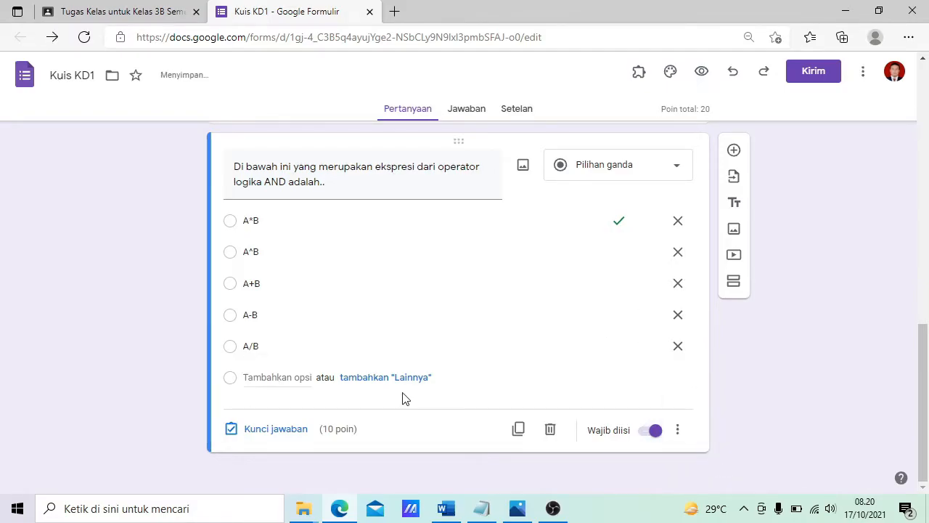
Step: Add a third multiple-choice question to the quiz with the text "Perhatikan gambar terlampir :"
click(734, 152)
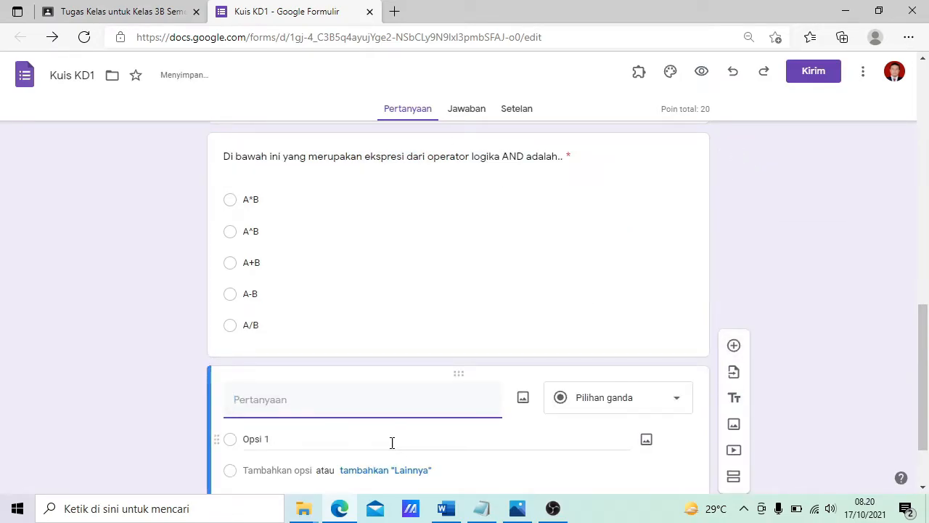
click(446, 508)
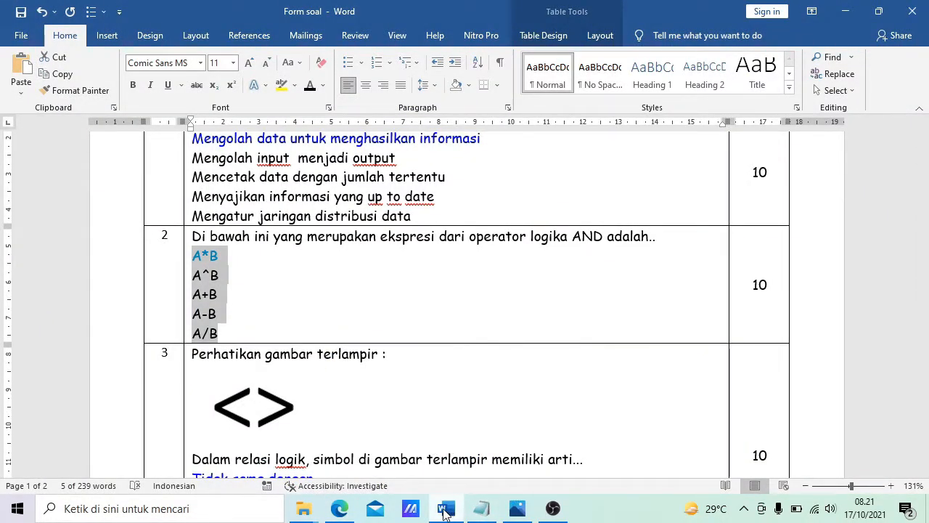
click(340, 508)
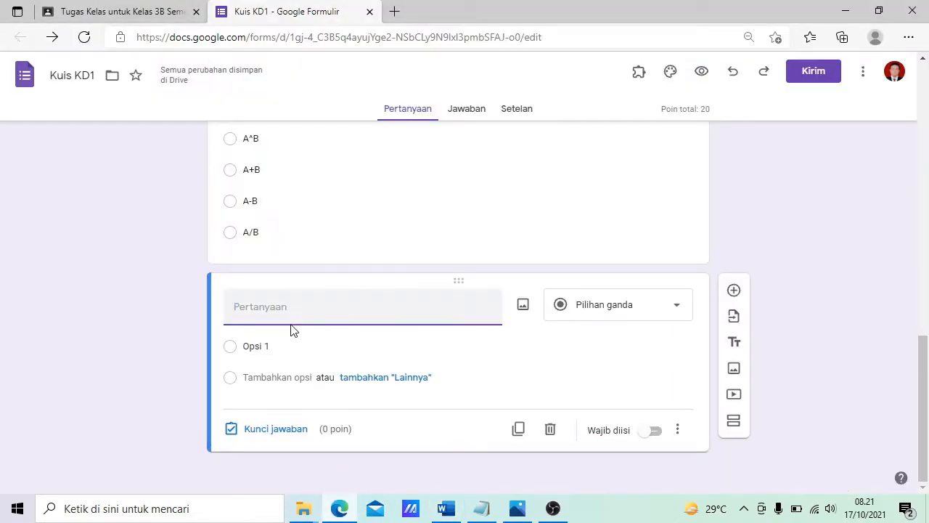
text(Perhatikan)
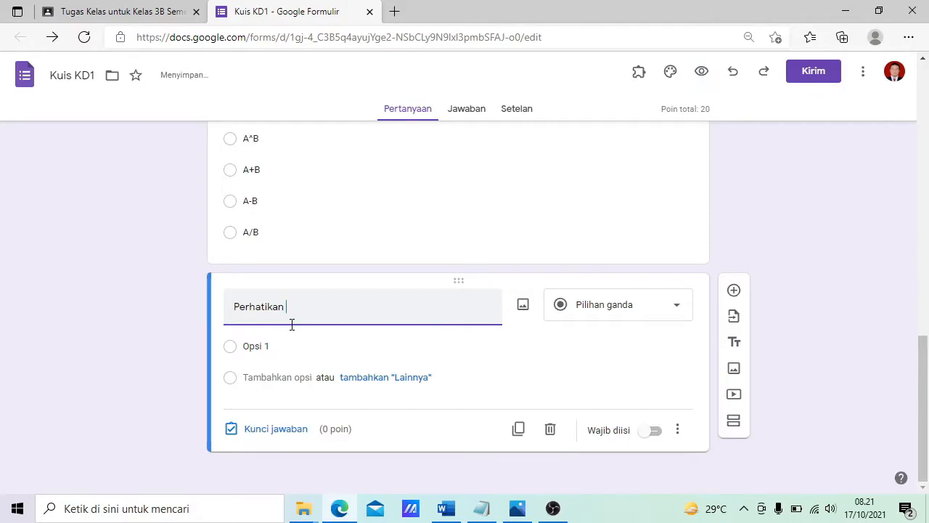
text( ga)
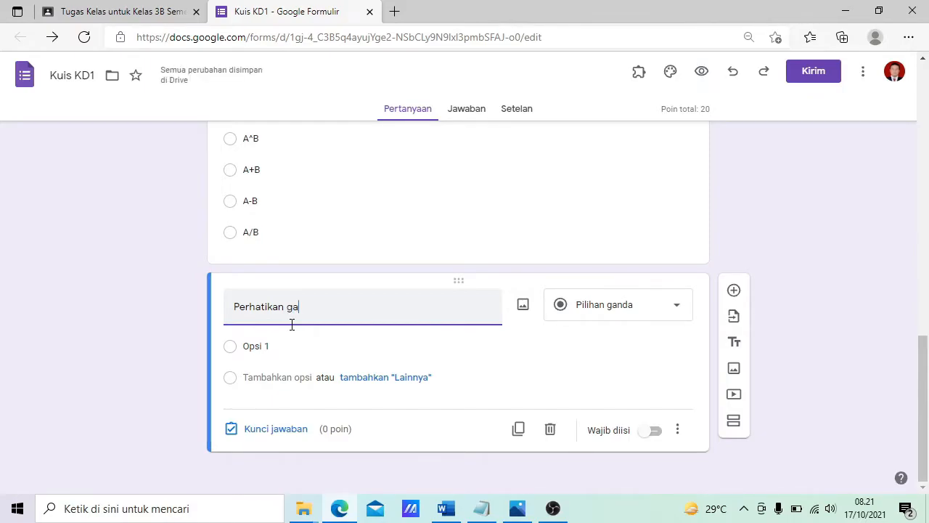
text(mbar terlampir :)
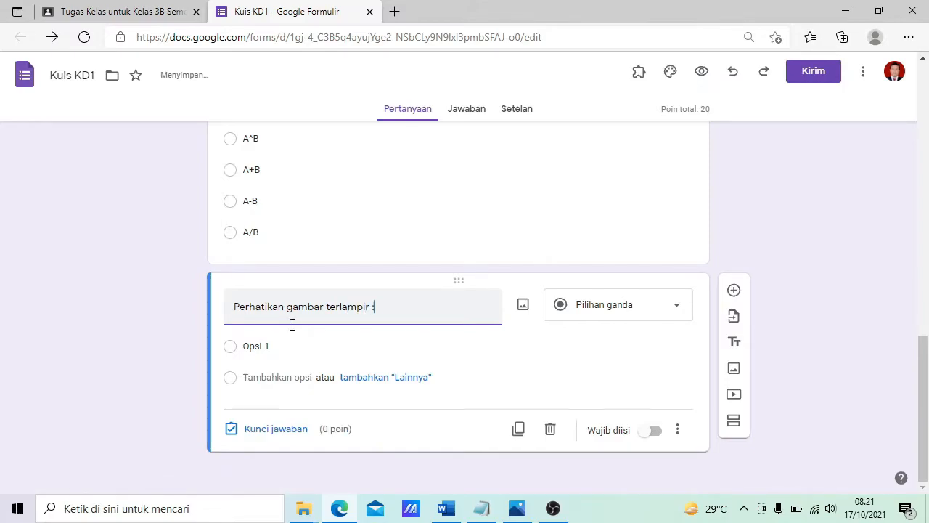
Step: Insert the image file "tidak sama dengan" from the File Gambar folder into the third question
click(524, 308)
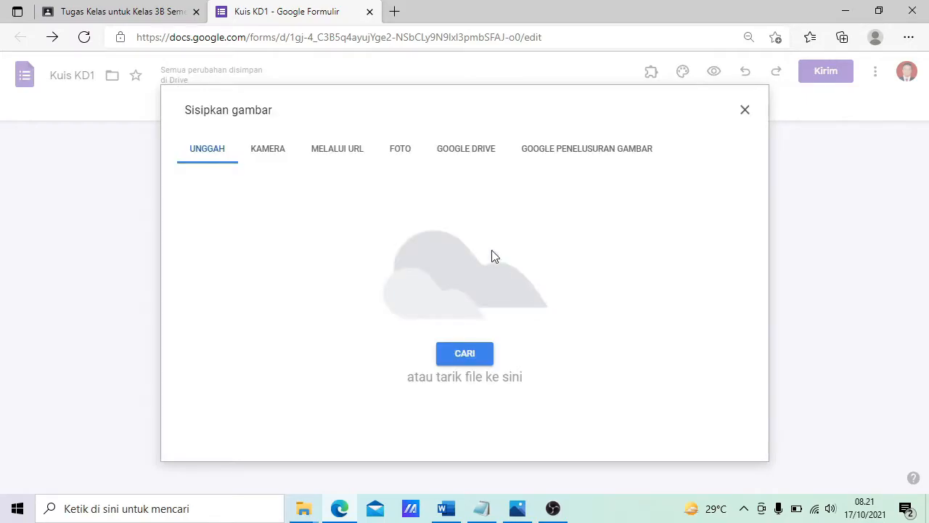
click(469, 356)
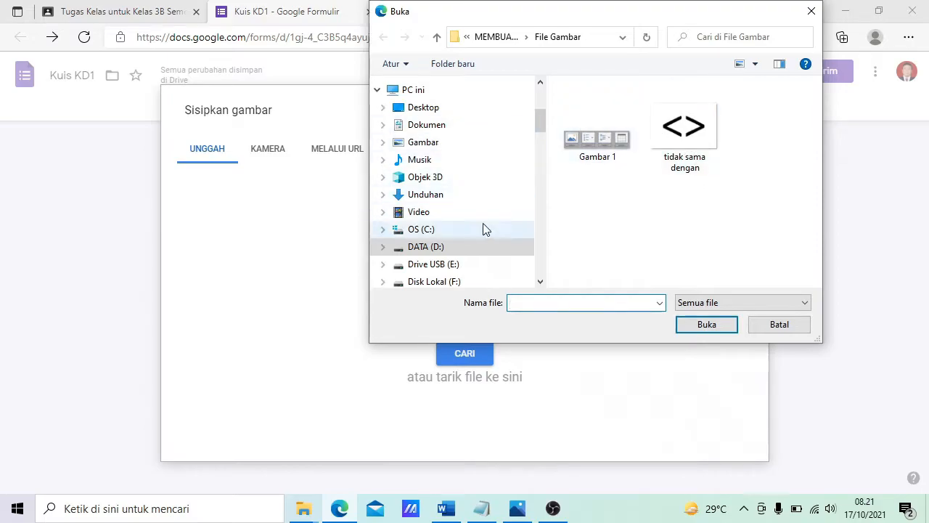
click(693, 145)
click(707, 326)
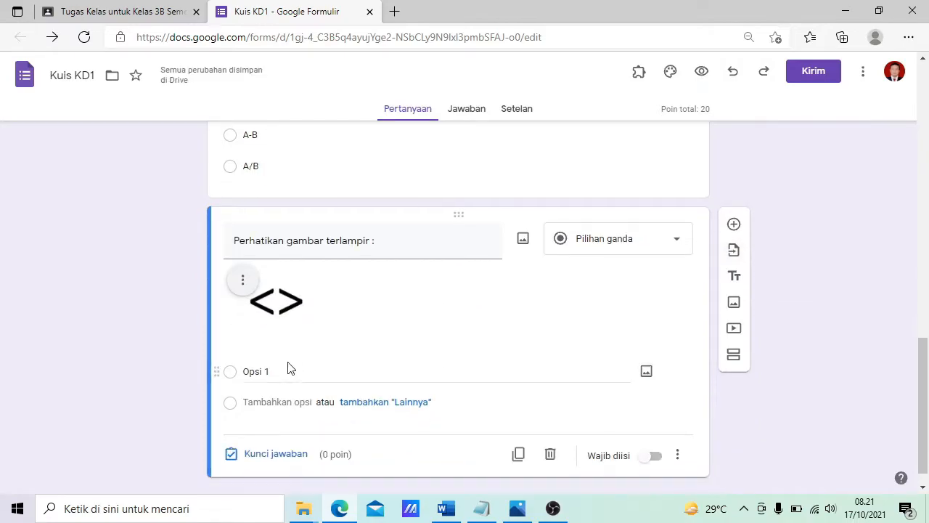
Step: Copy "Dalam relasi logik, simbol di gambar terlampir memiliki arti.." from the Word document and append it to the third question's text
click(388, 246)
click(389, 246)
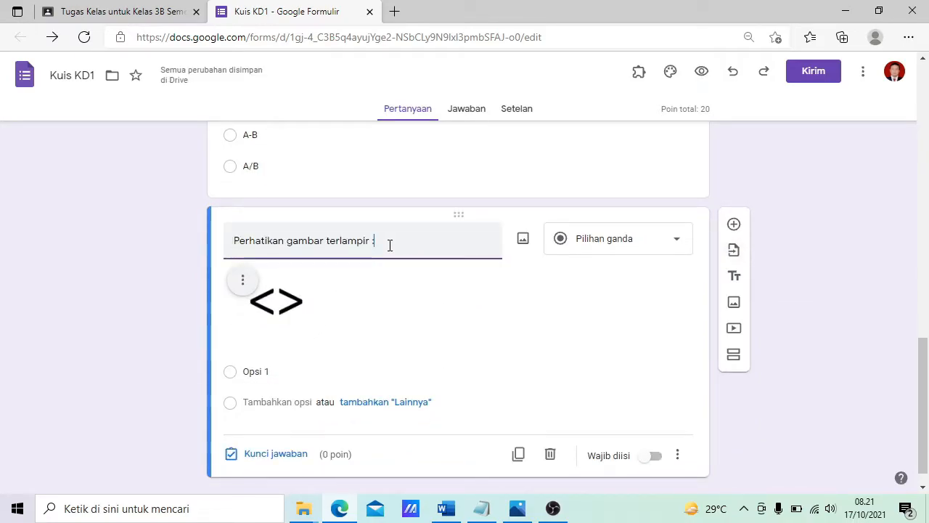
click(447, 506)
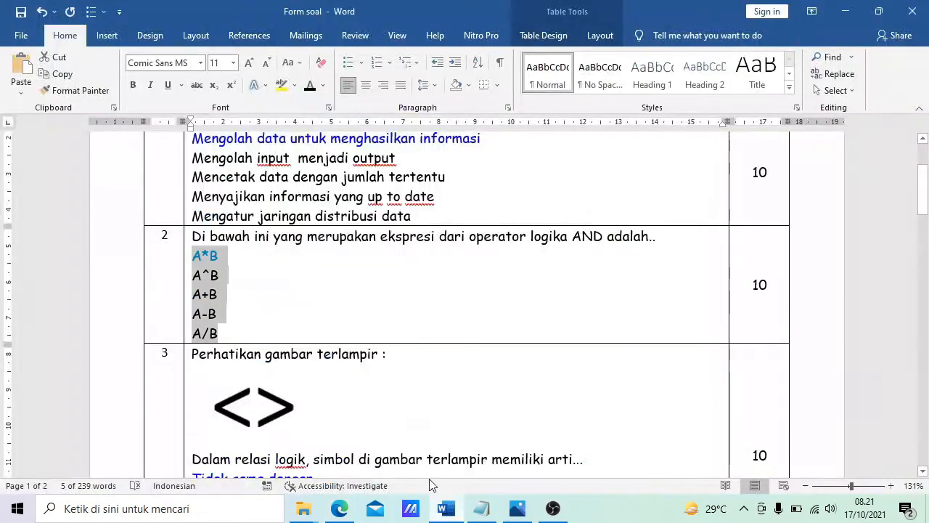
click(370, 298)
scroll(350, 342, down, 3)
drag(228, 320, 585, 320)
key(ctrl+c)
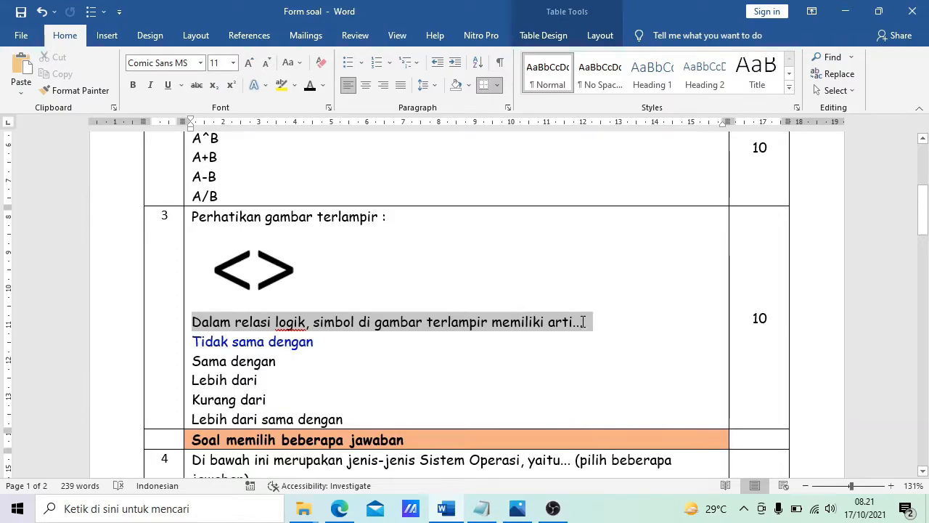
key(Delete)
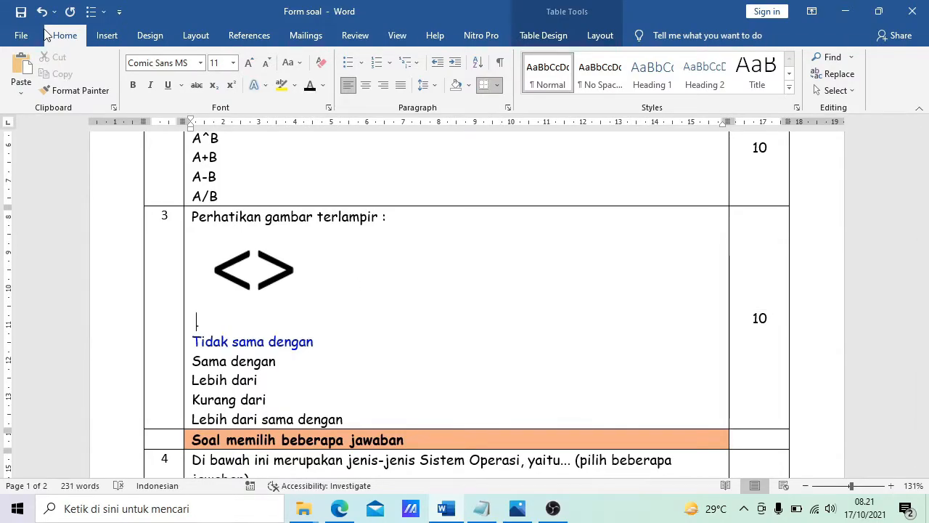
click(41, 12)
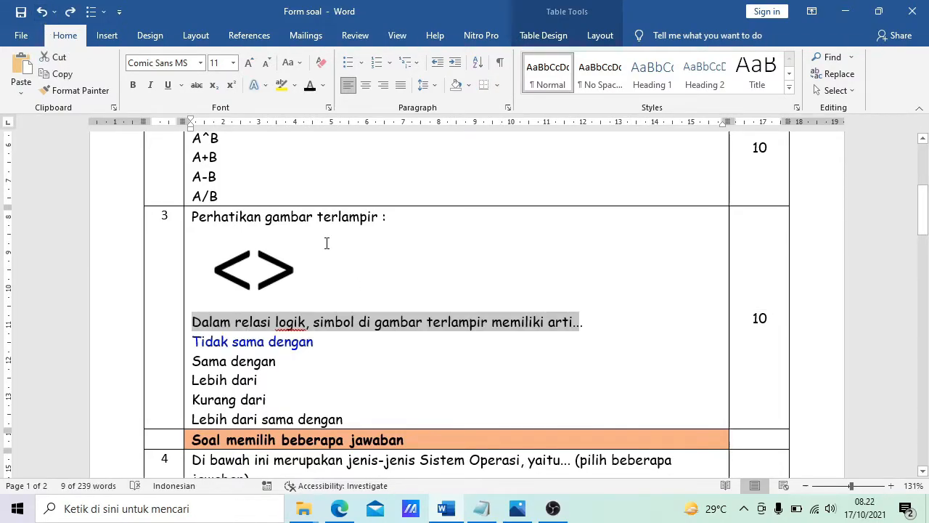
key(alt+Tab)
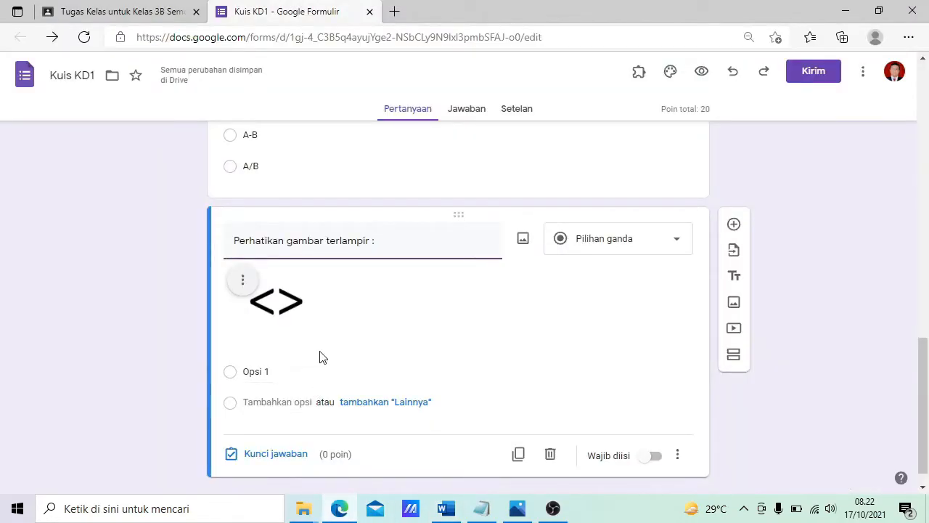
key(ctrl+v)
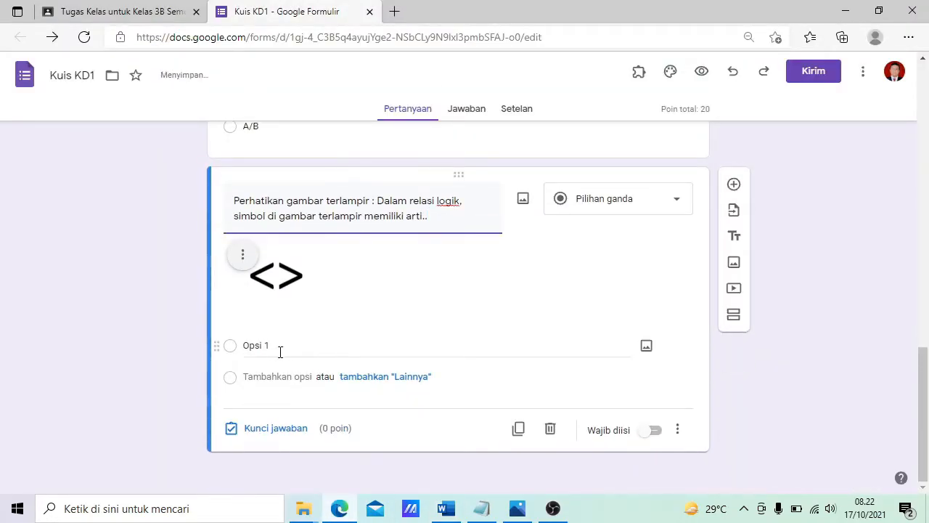
Step: Copy question 3's answers Tidak sama dengan, Sama dengan, Lebih dari, Kurang dari and Lebih dari sama dengan from Word into the form question's options
key(alt+Tab)
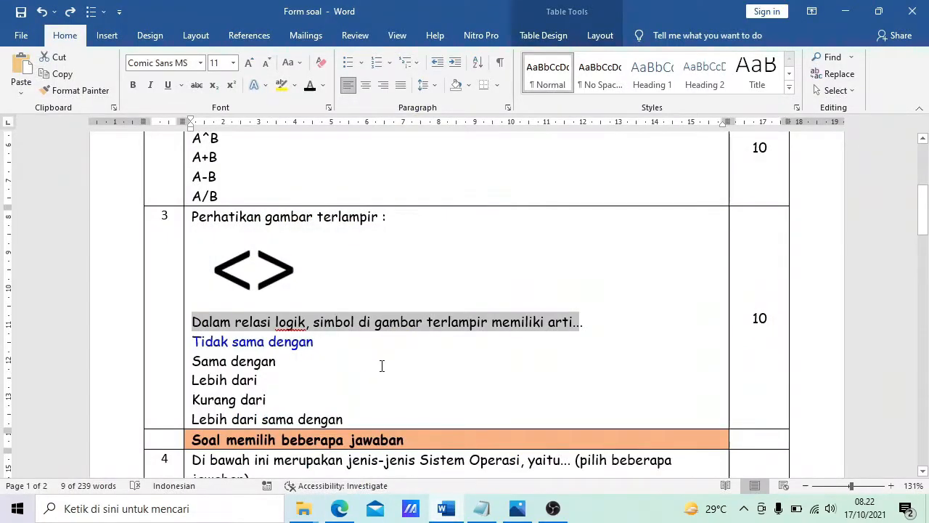
scroll(370, 305, down, 3)
click(367, 289)
drag(198, 249, 344, 325)
key(ctrl+c)
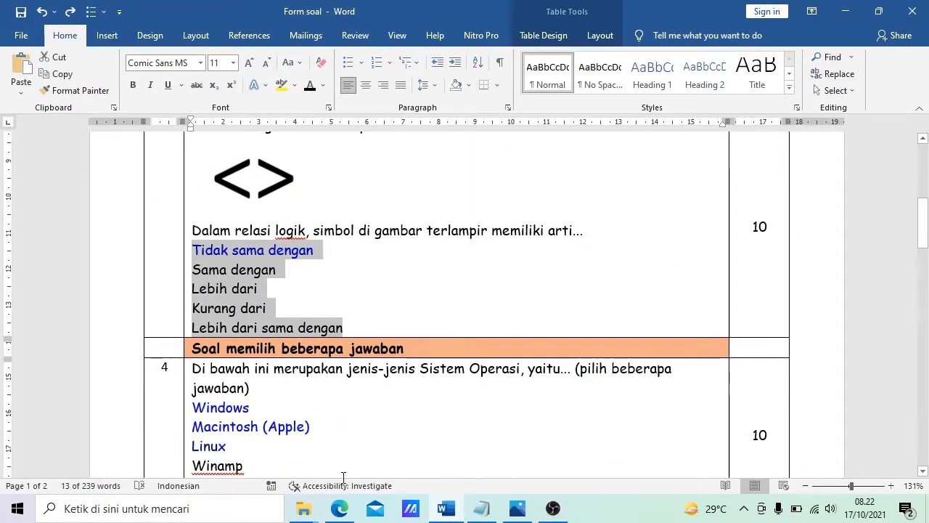
click(339, 508)
click(274, 344)
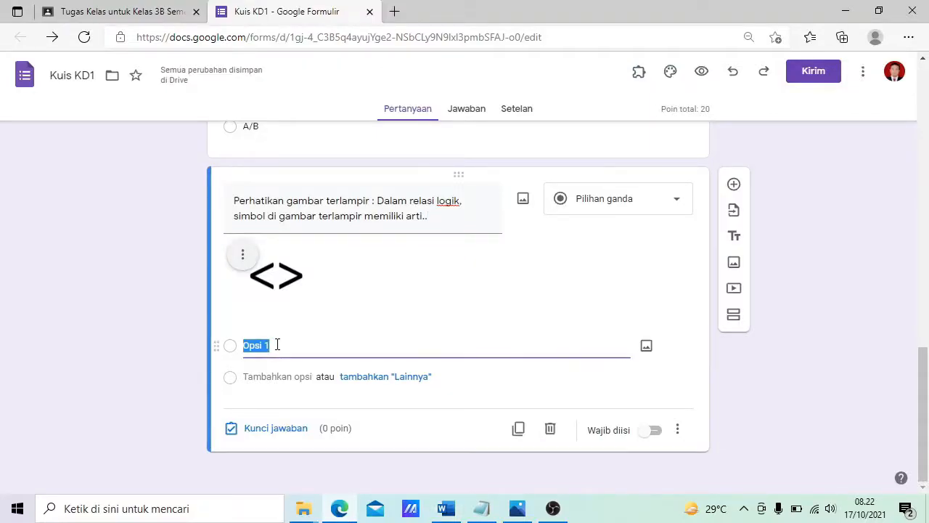
key(ctrl+v)
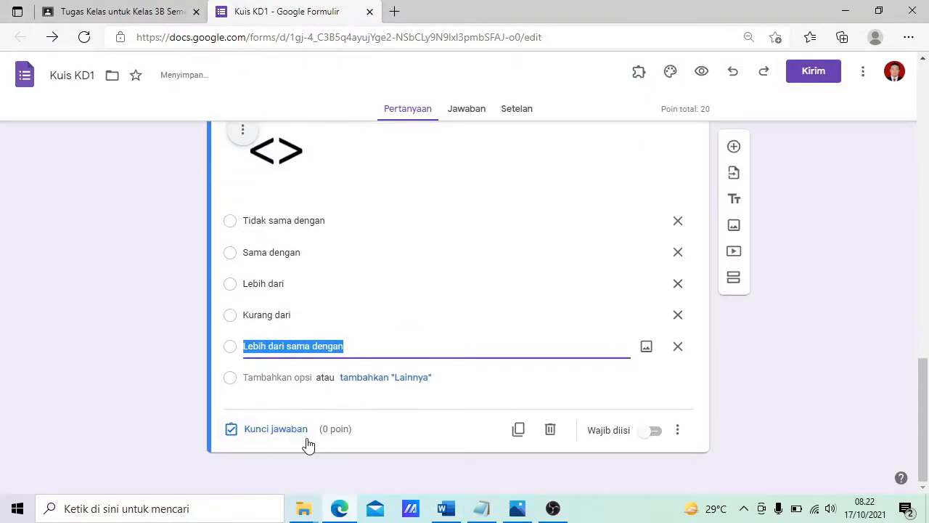
Step: Set the <> symbol question's answer key to 10 points with Tidak sama dengan as the correct answer
click(290, 431)
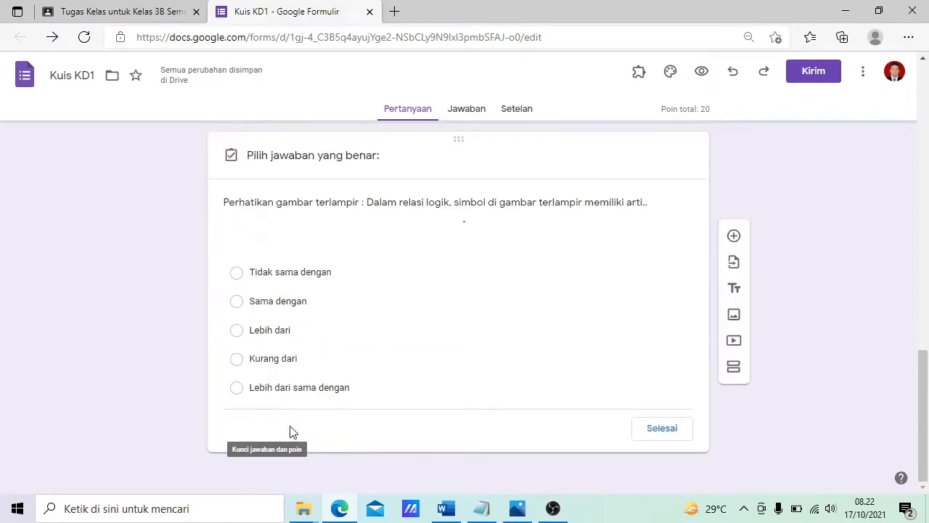
text(10)
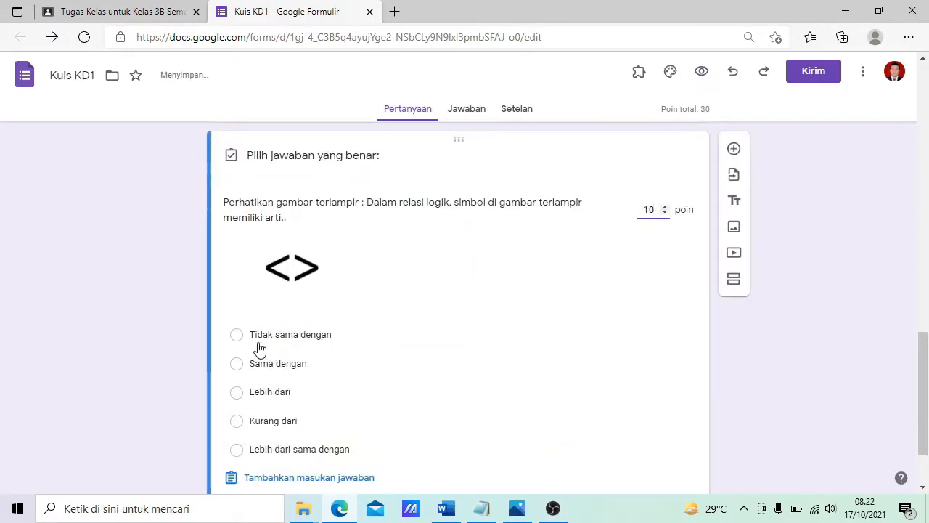
click(238, 336)
scroll(468, 345, down, 2)
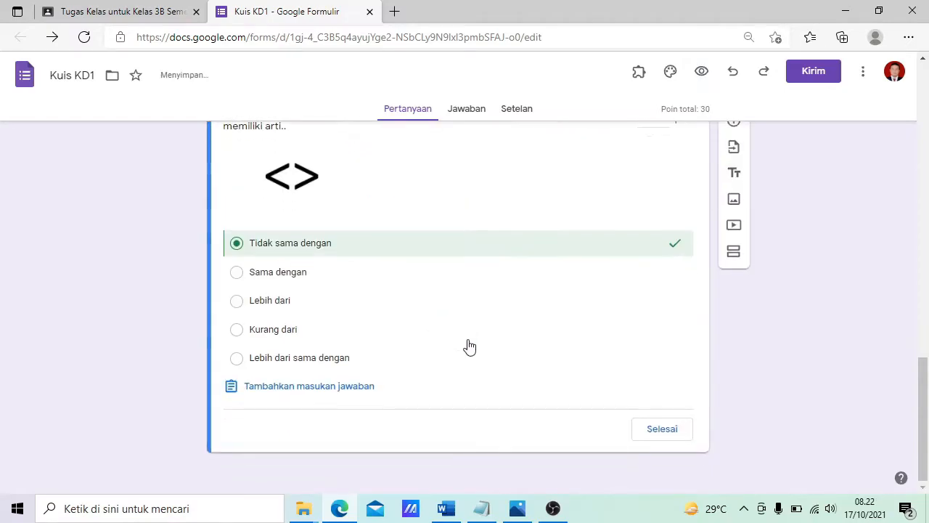
click(662, 429)
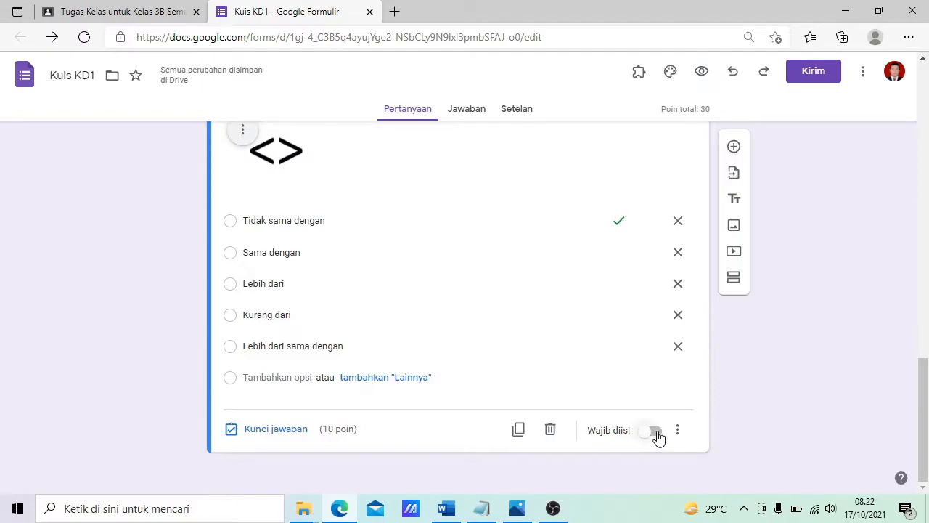
Step: Make the <> symbol question required and enable shuffled option order (Acak urutan opsi)
click(657, 432)
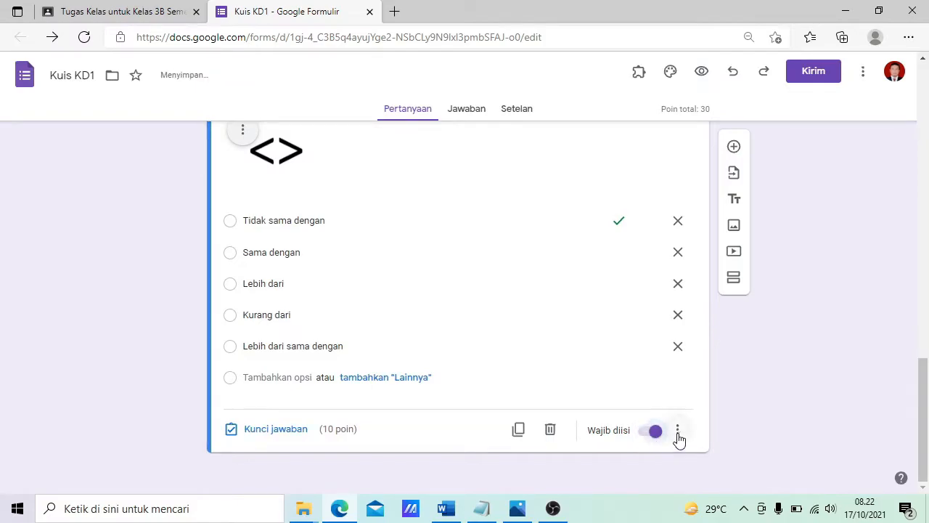
click(678, 432)
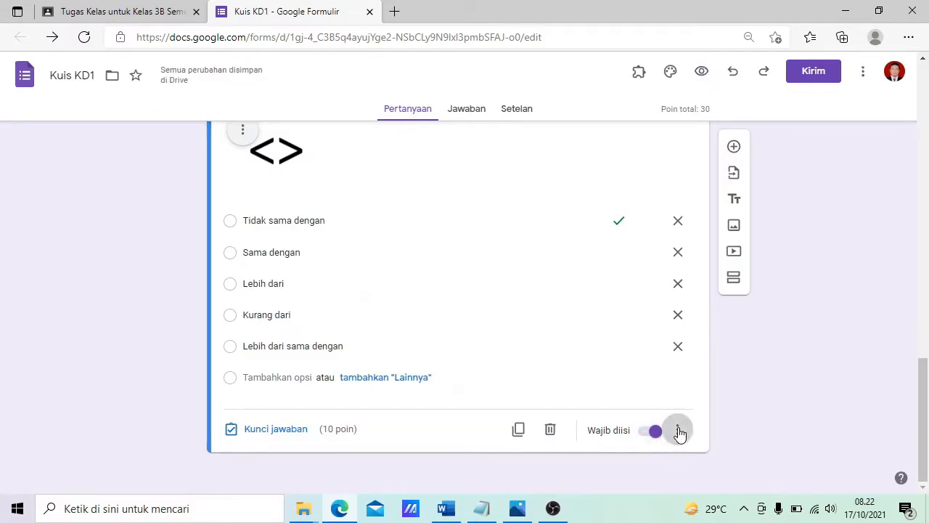
click(718, 463)
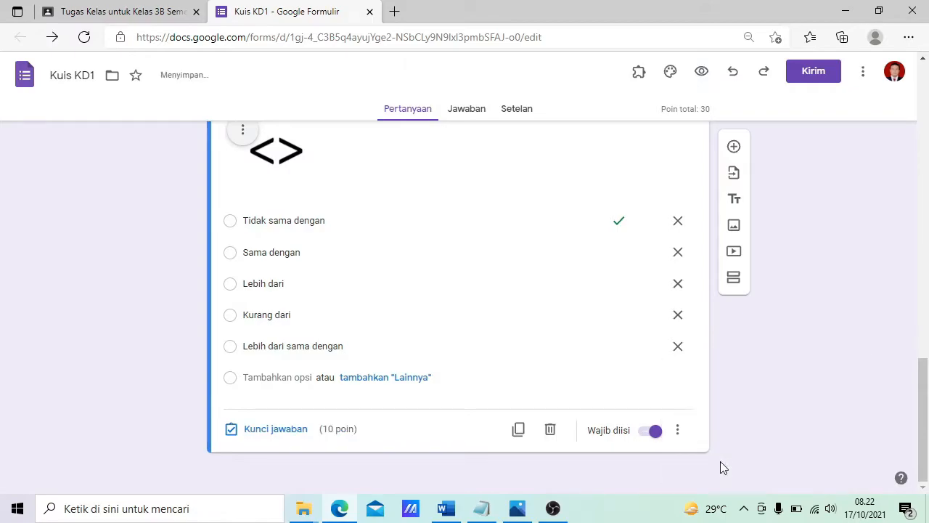
Step: Add a new section after the <> symbol question and title it "Soal memilih beberapa jawaban"
scroll(801, 382, up, 10)
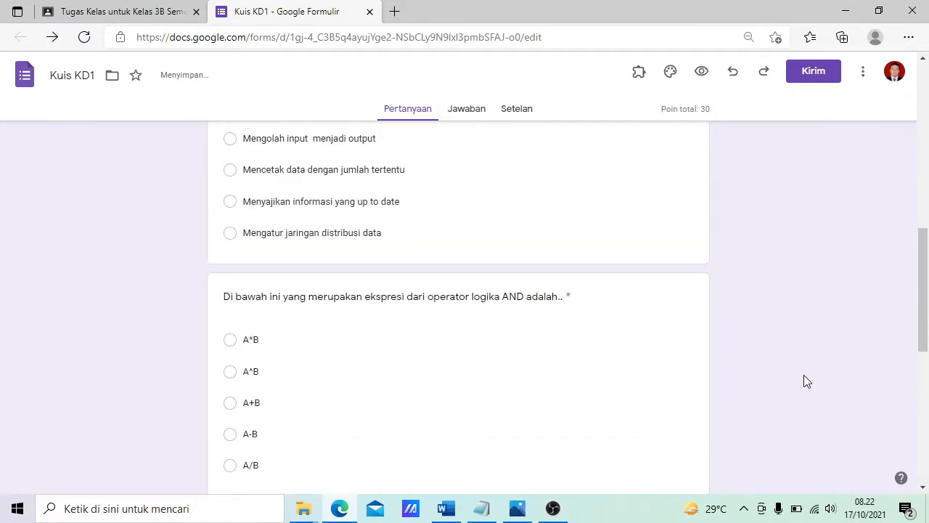
scroll(804, 375, down, 9)
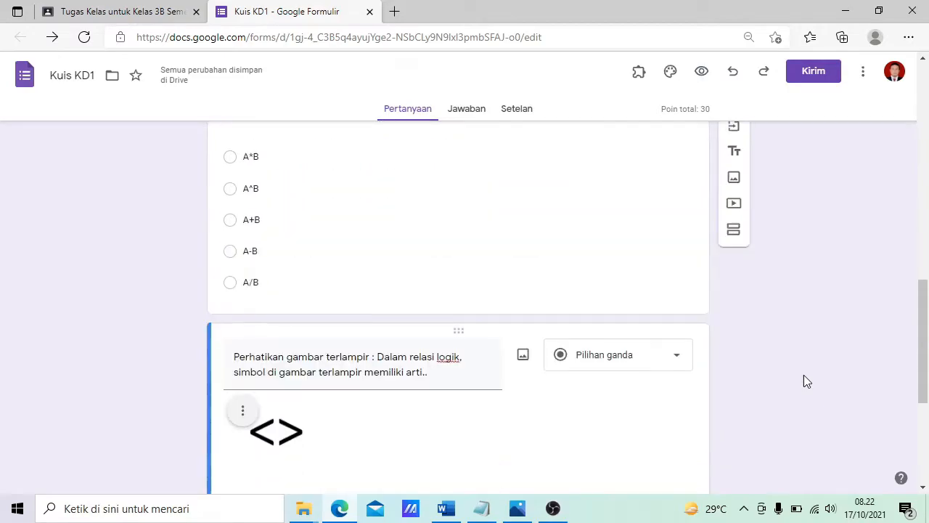
scroll(803, 375, down, 1)
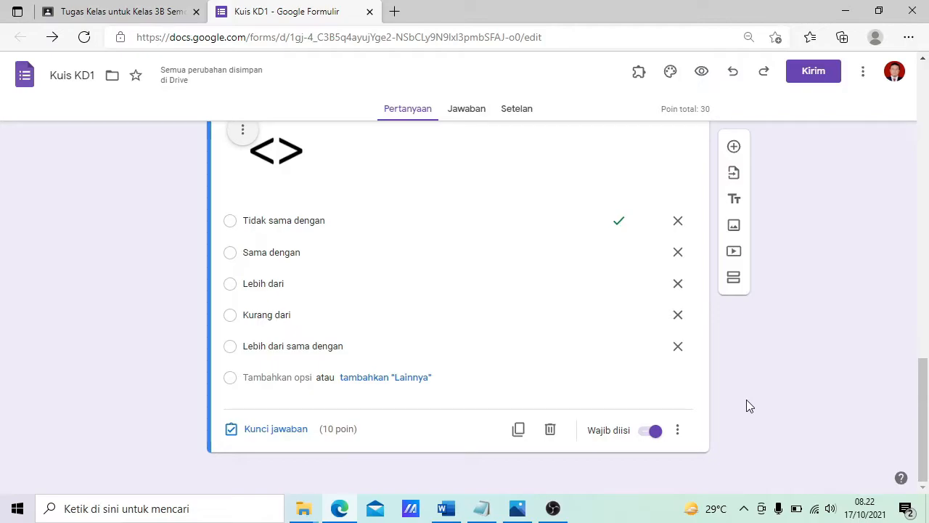
click(738, 287)
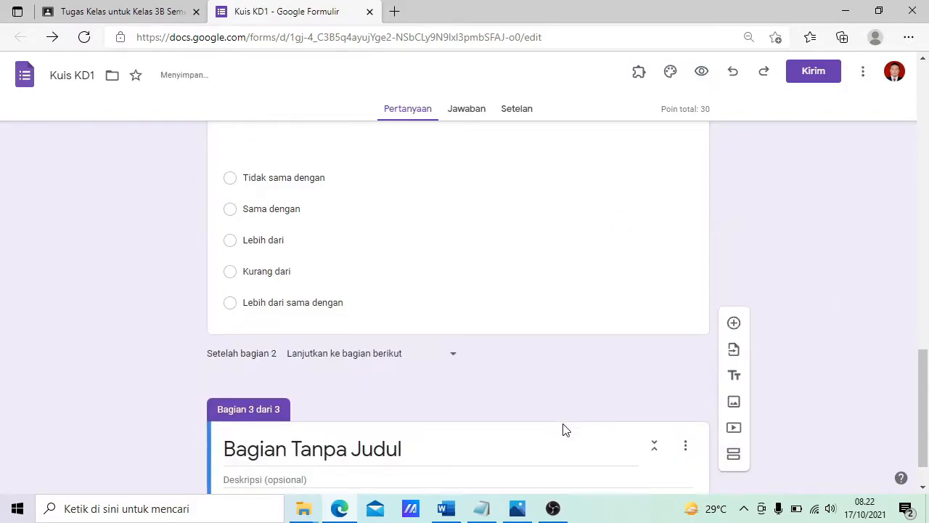
drag(414, 395, 197, 388)
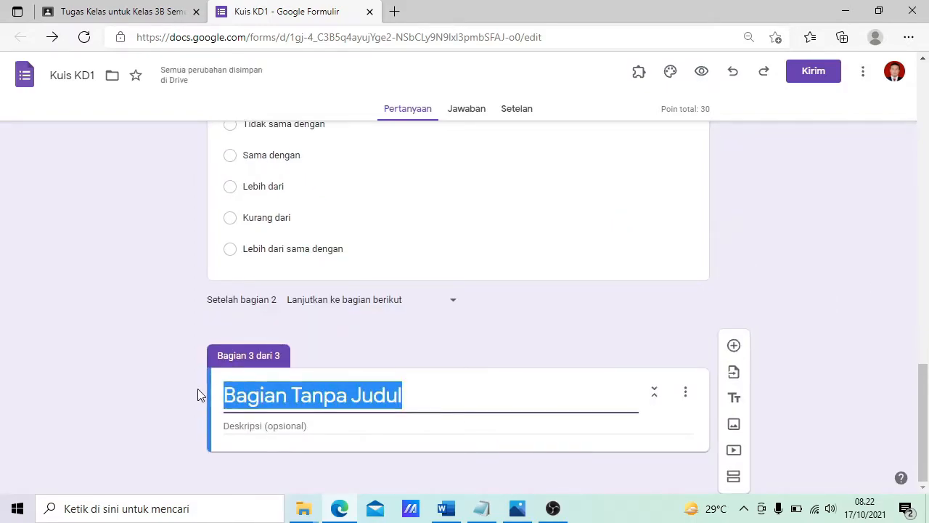
text(Soal memm)
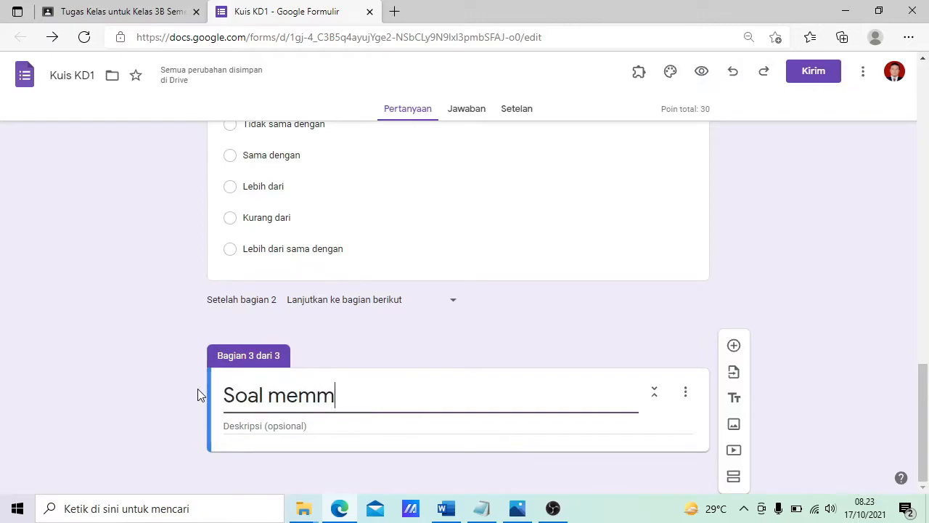
key(BackSpace)
text(il)
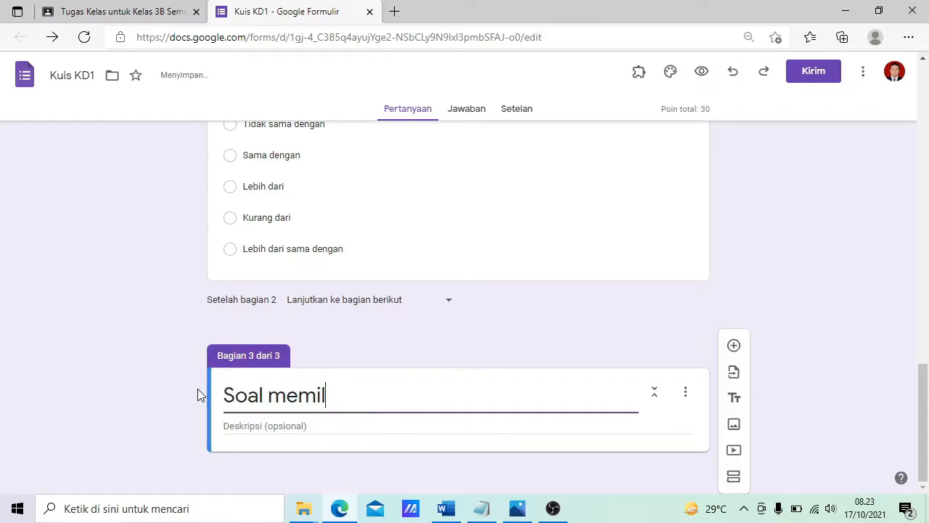
text(ih beberapa jawaban)
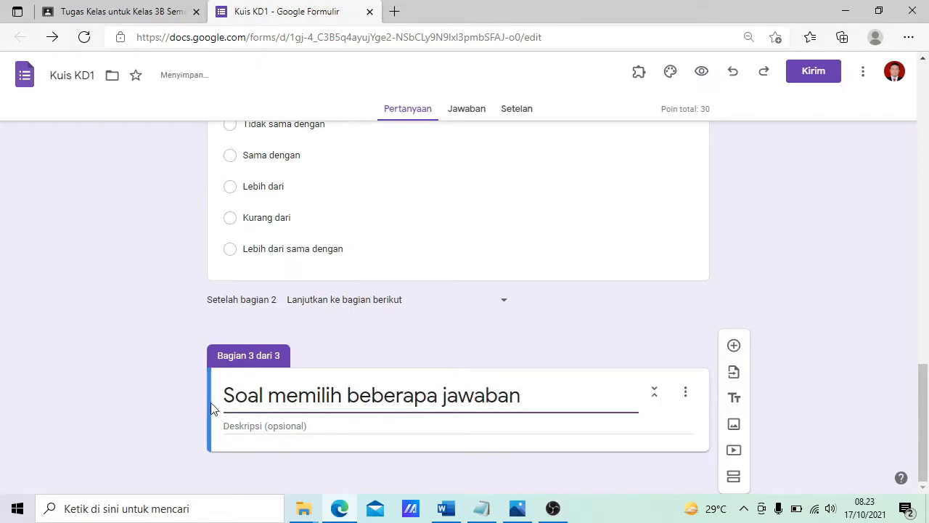
Step: Enter the section description "Pilihlan beberapa opsi jawaban yang kamu anggap benar" and add a new question below it
click(253, 424)
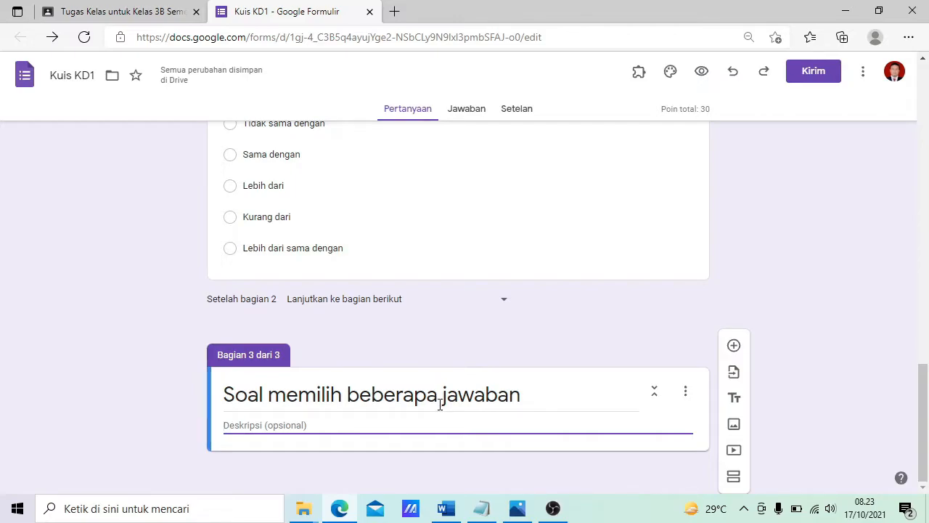
text(Pilihla)
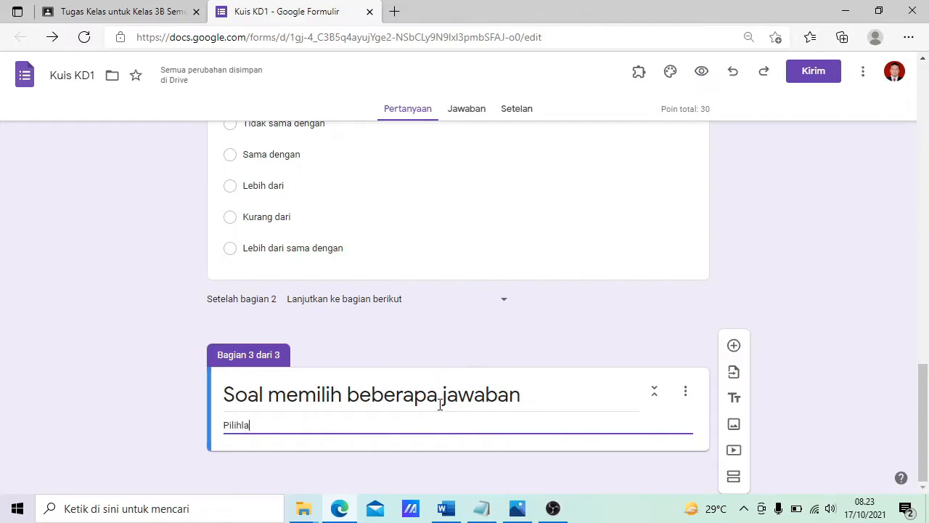
text(n beberapa opsi)
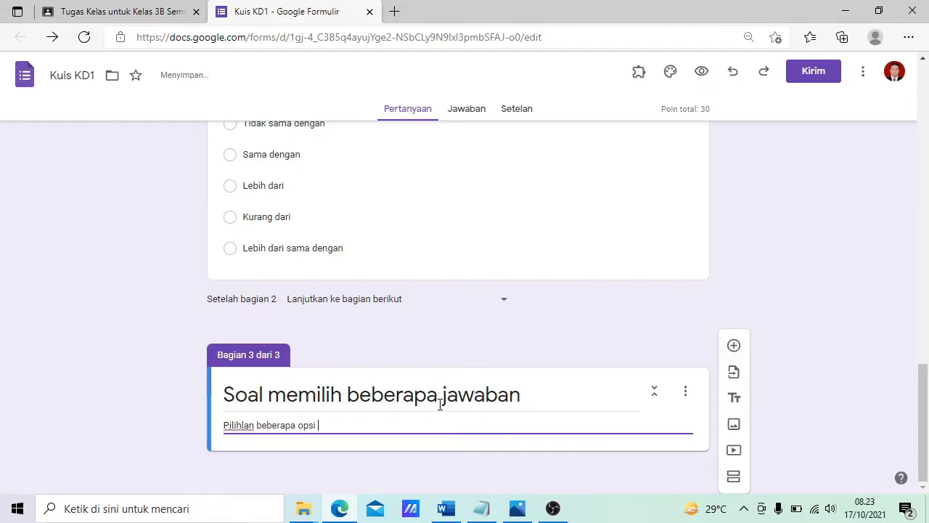
text( jawaban yang kamu an)
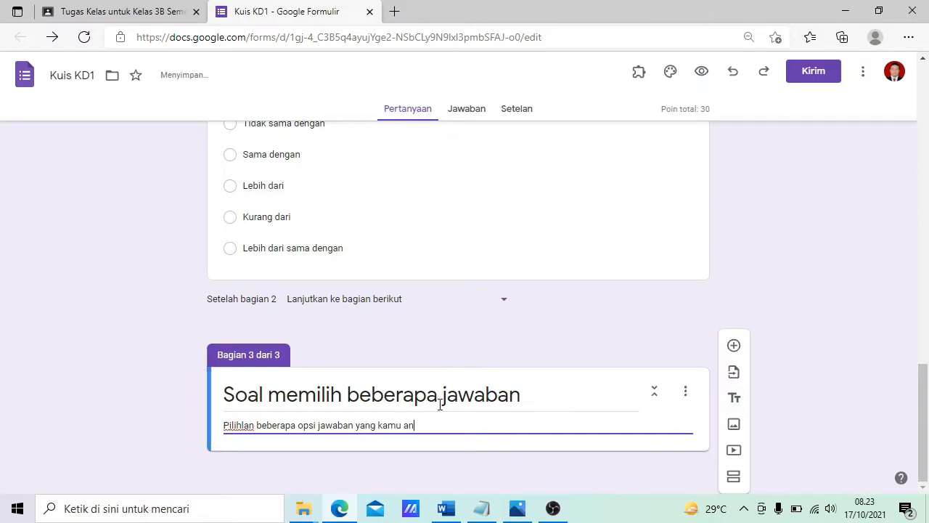
text(ggap benar)
click(734, 348)
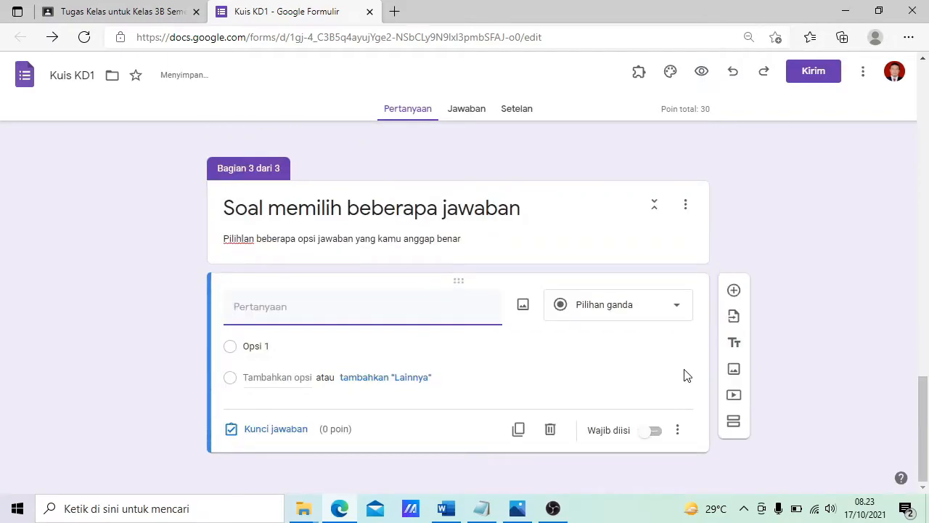
Step: Examine question 4's wording in the Word document and compare it with the section headings and questions in the form
click(447, 508)
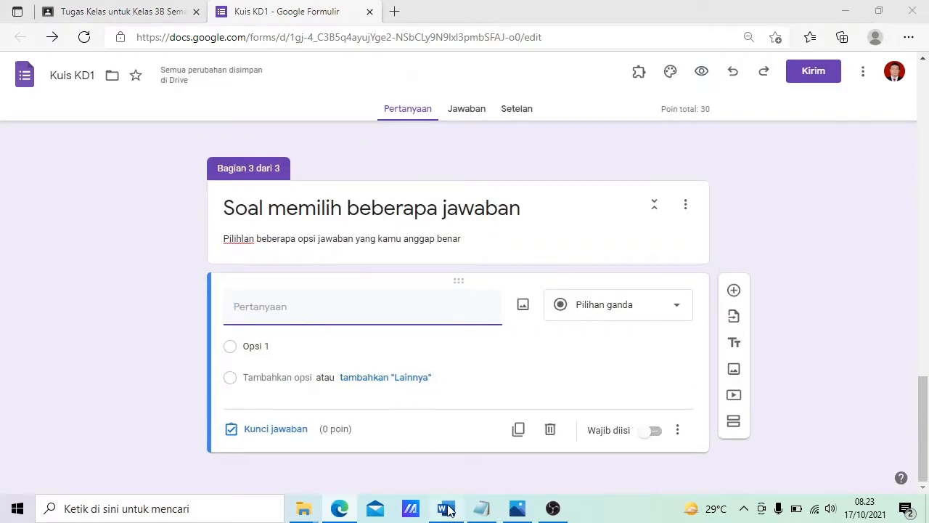
scroll(373, 404, down, 4)
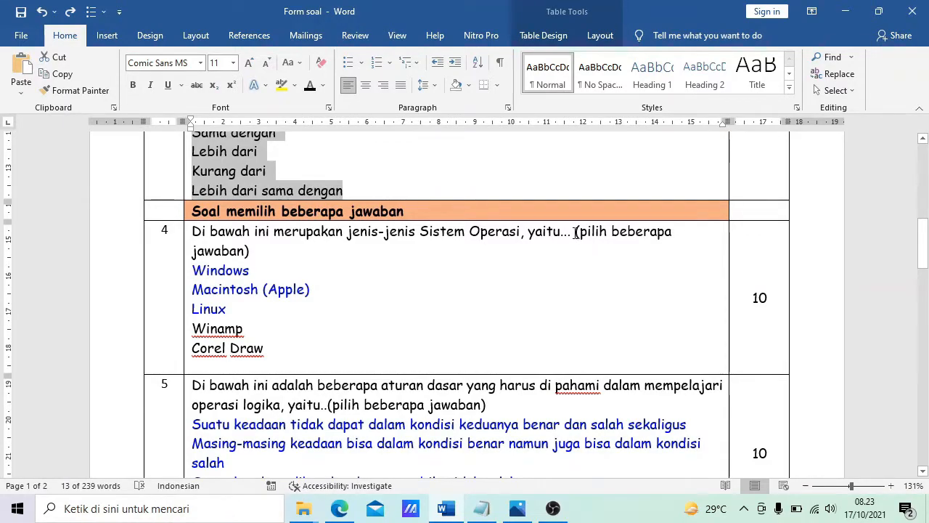
drag(576, 233, 650, 246)
click(597, 285)
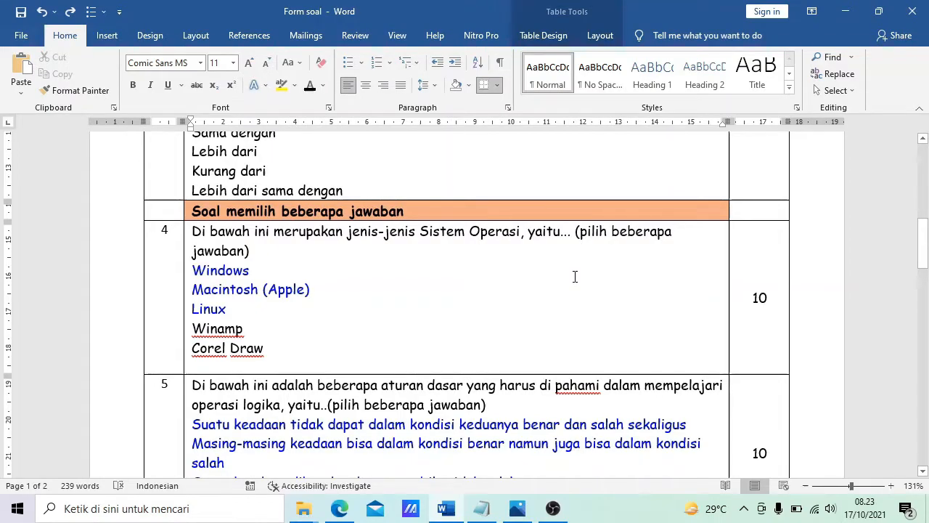
scroll(574, 277, up, 1)
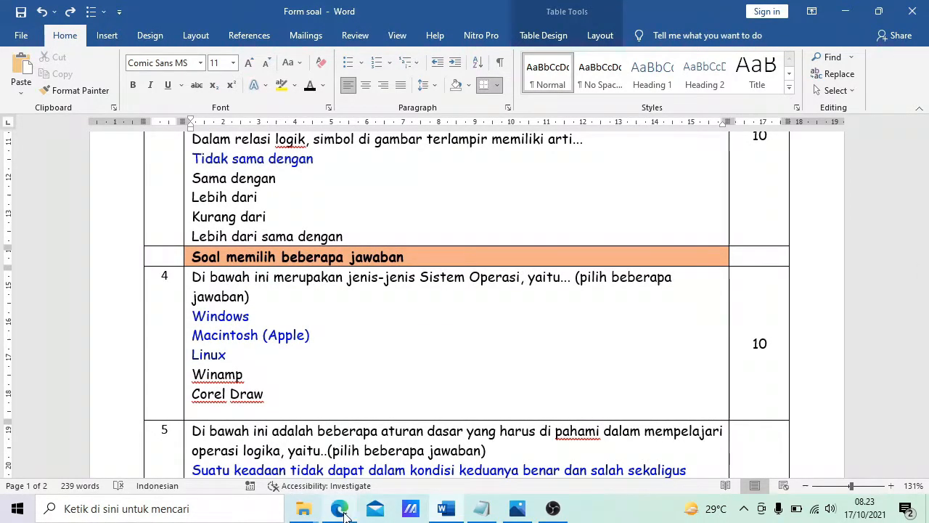
mouse_move(340, 508)
click(347, 436)
scroll(278, 281, up, 3)
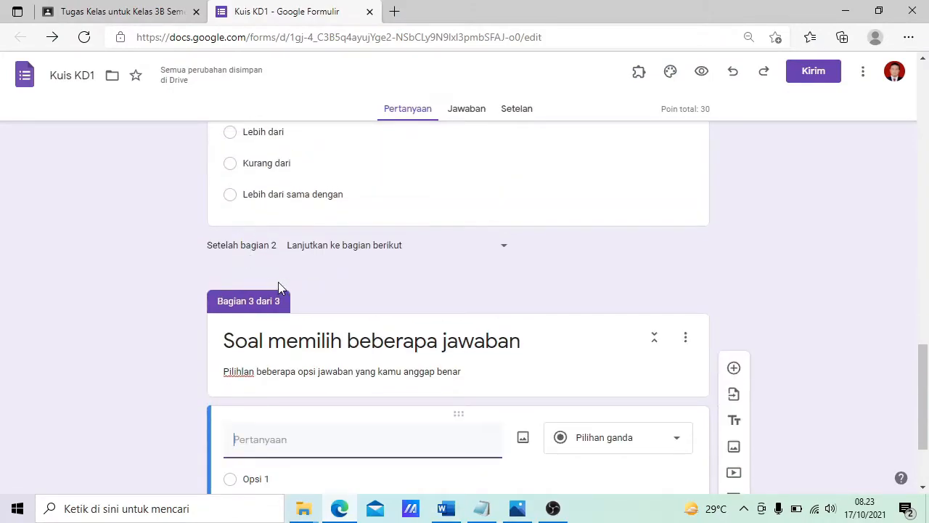
scroll(270, 317, up, 3)
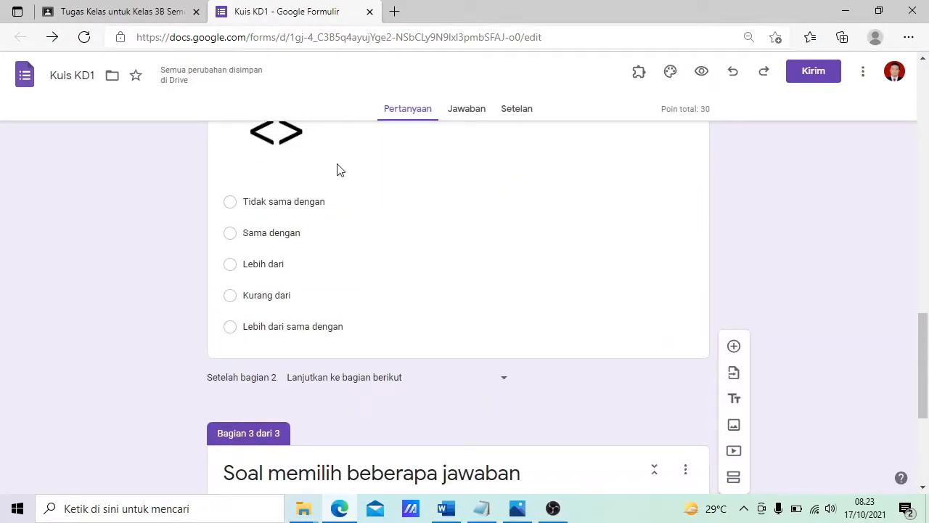
scroll(329, 349, down, 5)
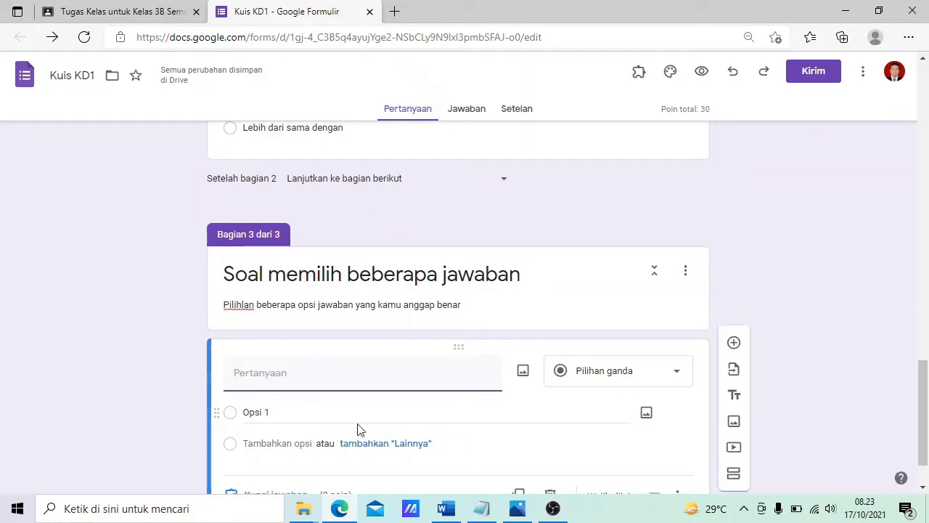
Step: In Word, delete the note "(pilih beberapa jawaban)" from the end of question 4
click(446, 508)
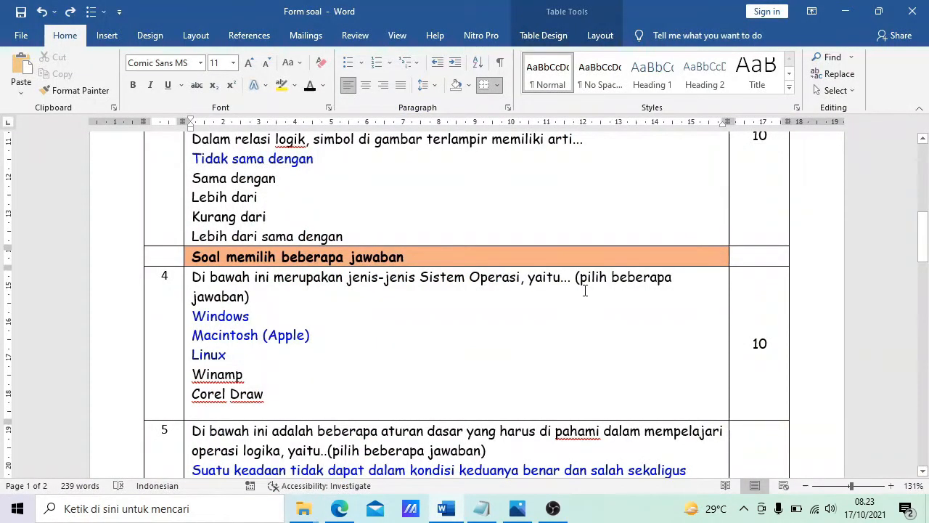
drag(575, 276, 641, 290)
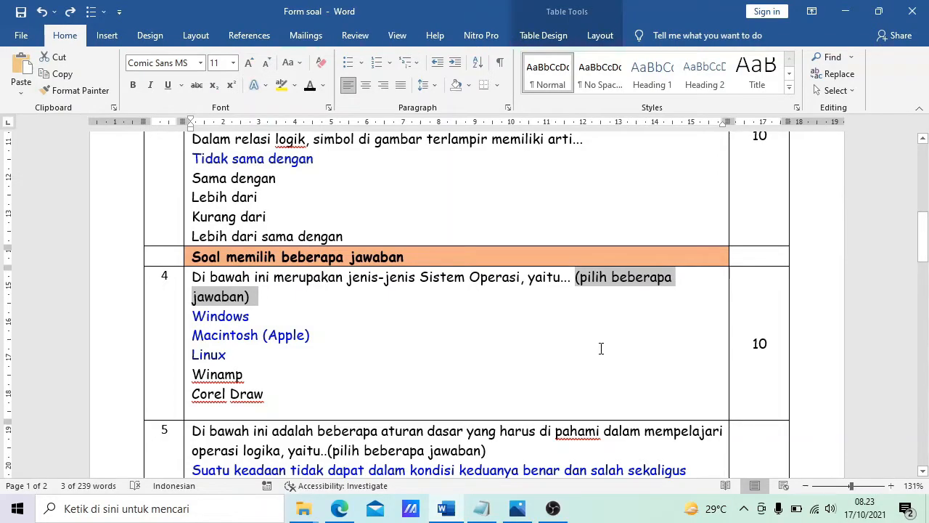
key(Delete)
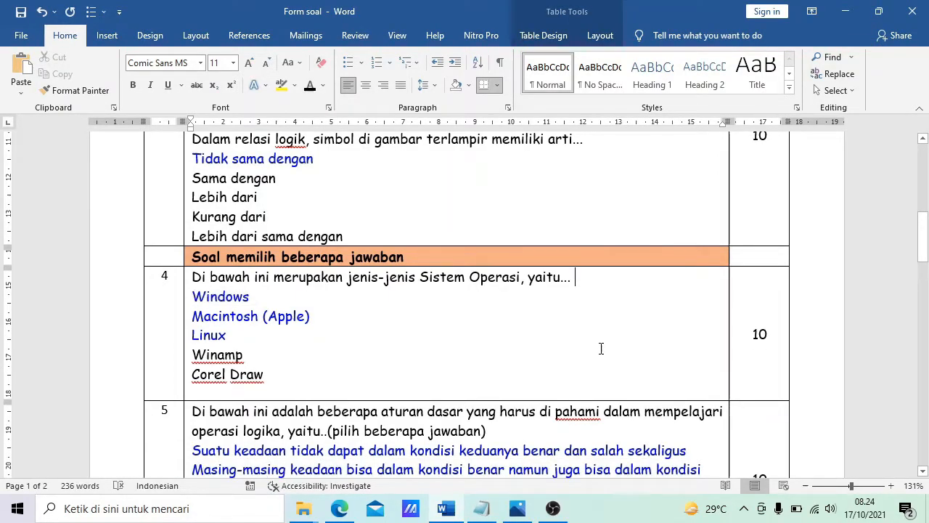
Step: Remove the note "(pilih beberapa jawaban)" from the end of question 5 as well
scroll(601, 348, down, 3)
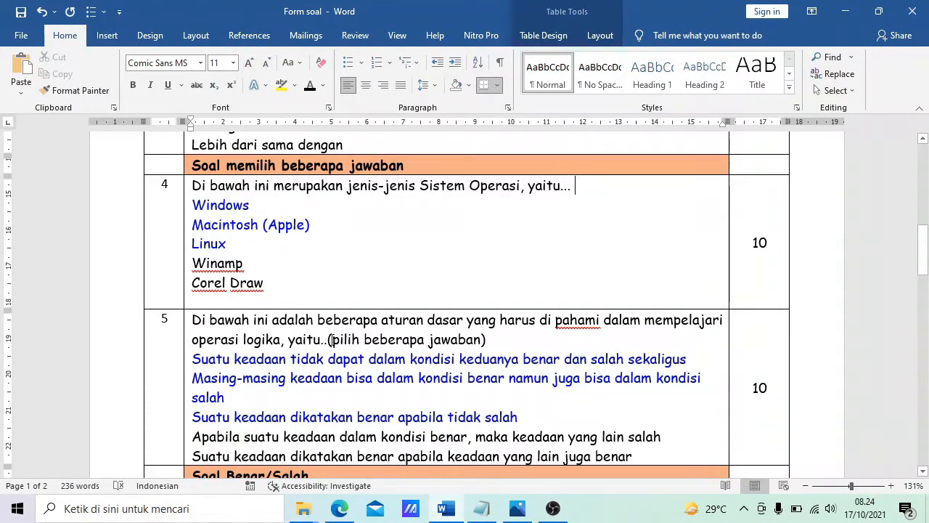
drag(328, 339, 486, 339)
click(507, 336)
key(BackSpace)
key(BackSpace)
key(BackSpace)
key(BackSpace)
key(BackSpace)
key(BackSpace)
key(BackSpace)
key(BackSpace)
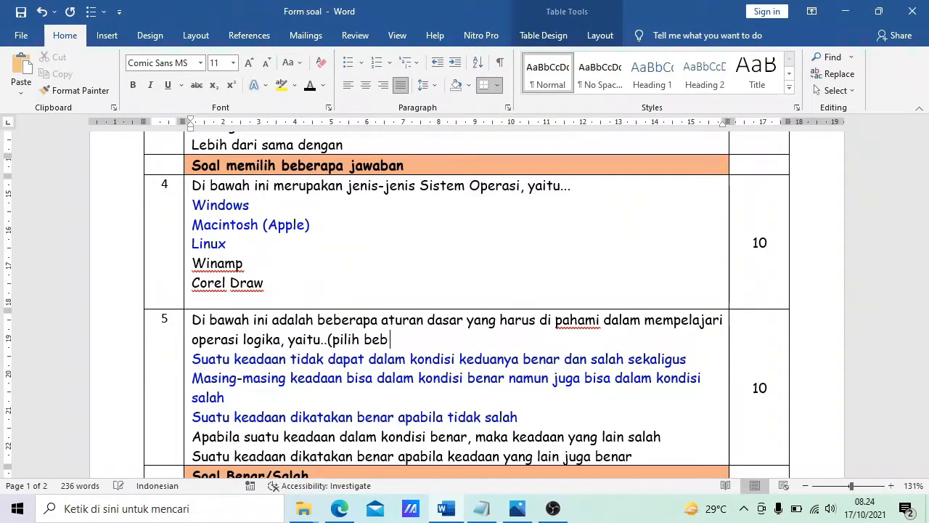
key(BackSpace)
key(BackSpace)
key(BackSpace)
key(BackSpace)
key(BackSpace)
key(BackSpace)
key(BackSpace)
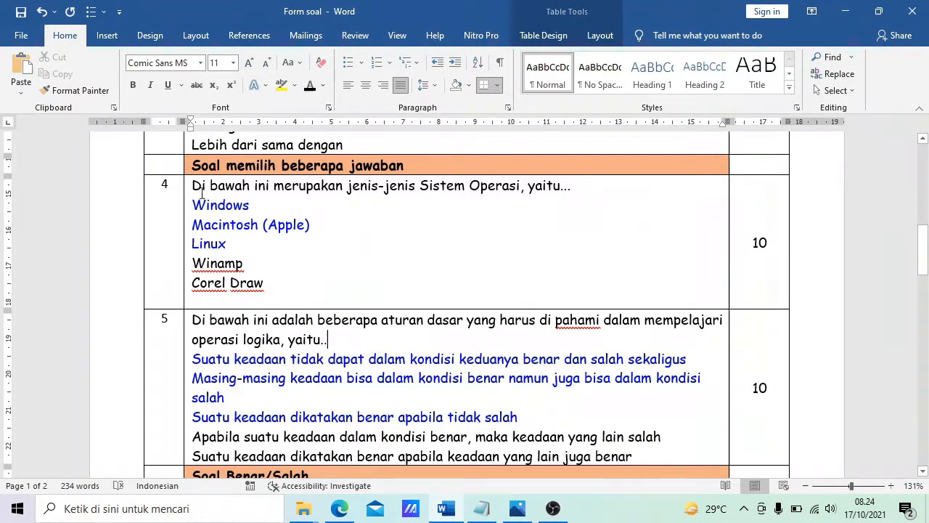
Step: Copy question 4's text "Di bawah ini merupakan jenis-jenis Sistem Operasi, yaitu..." from Word into the form's new question
drag(195, 186, 572, 186)
key(ctrl+c)
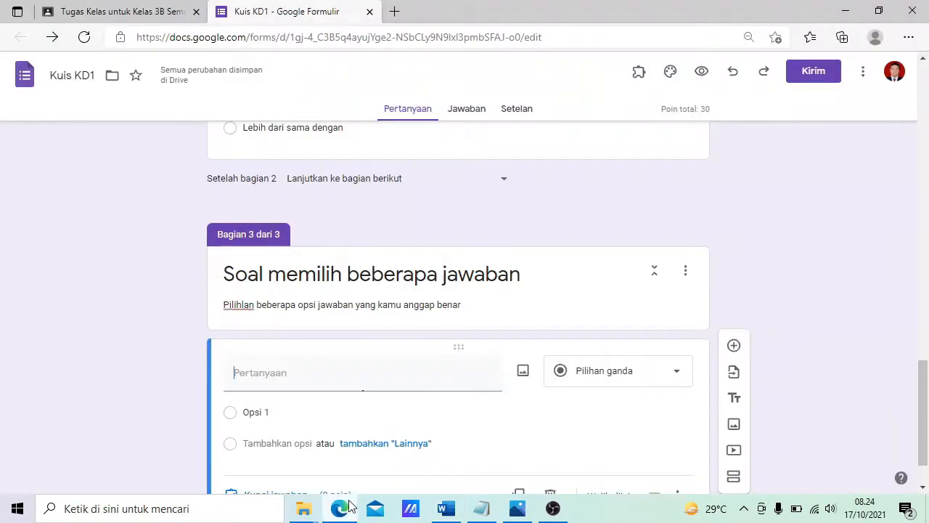
click(339, 508)
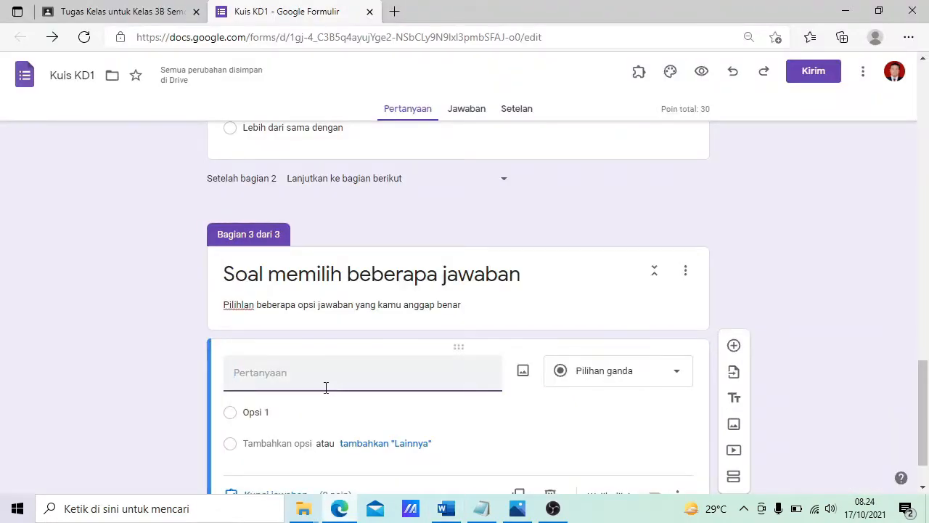
key(ctrl+v)
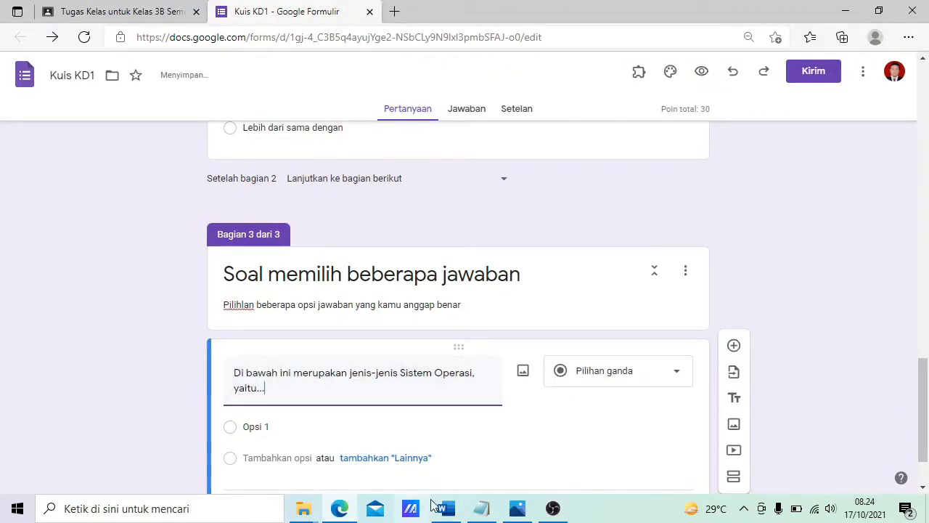
Step: Copy question 4's answers Windows, Macintosh (Apple), Linux, Winamp and Corel Draw from Word into the form question's options
click(445, 508)
click(330, 262)
mouse_move(193, 206)
mouse_down()
mouse_move(246, 248)
mouse_move(267, 285)
mouse_up()
key(ctrl+c)
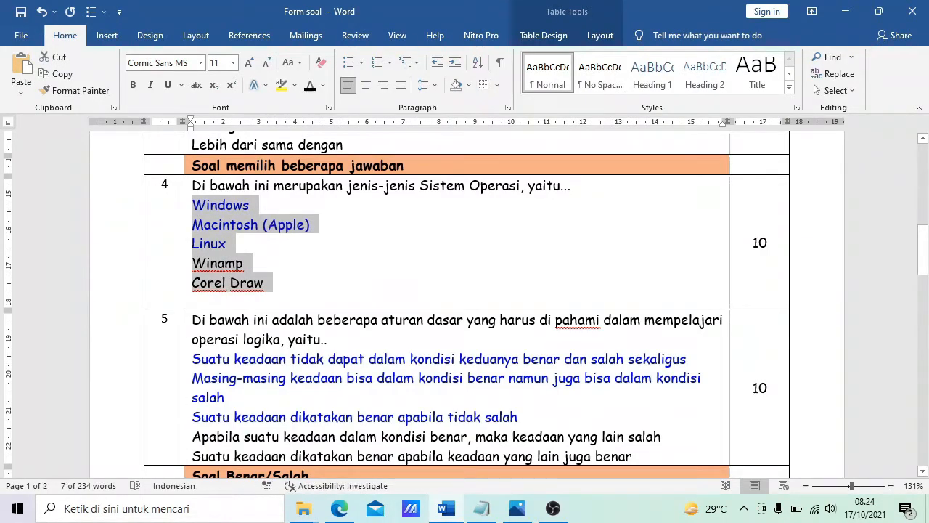
key(alt+Tab)
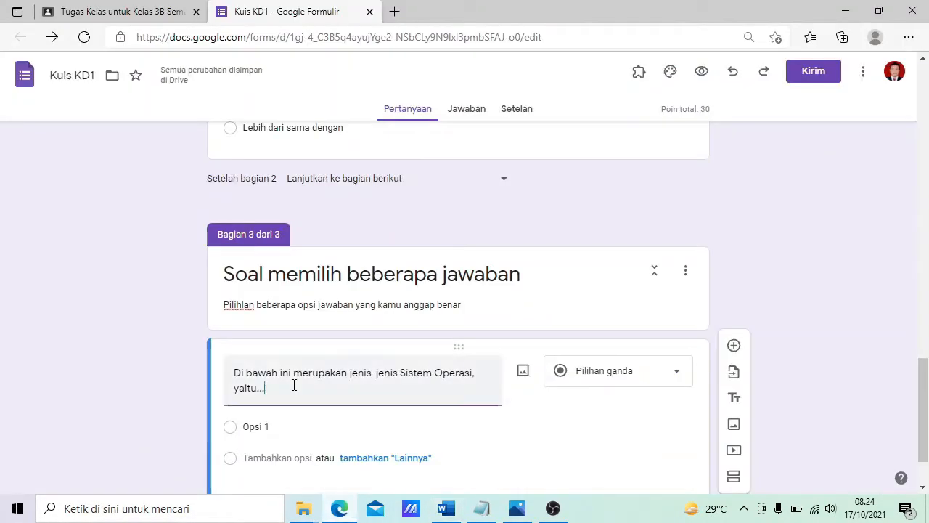
click(288, 429)
key(ctrl+v)
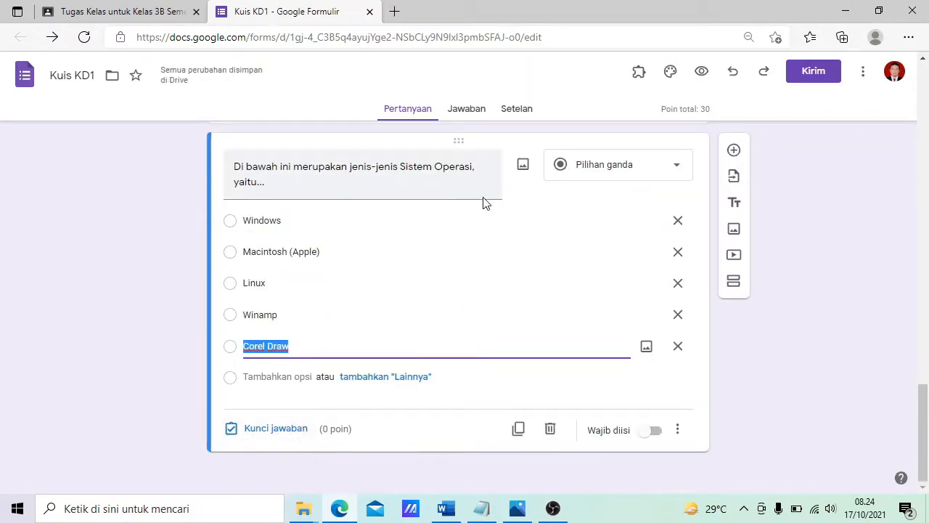
Step: Change the Sistem Operasi question's type to Kotak Centang (checkboxes)
scroll(489, 209, up, 1)
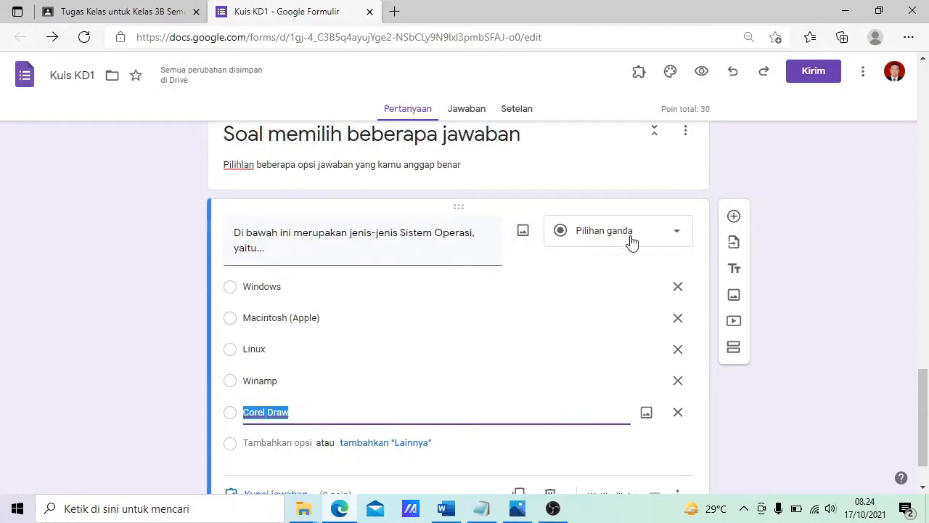
click(680, 238)
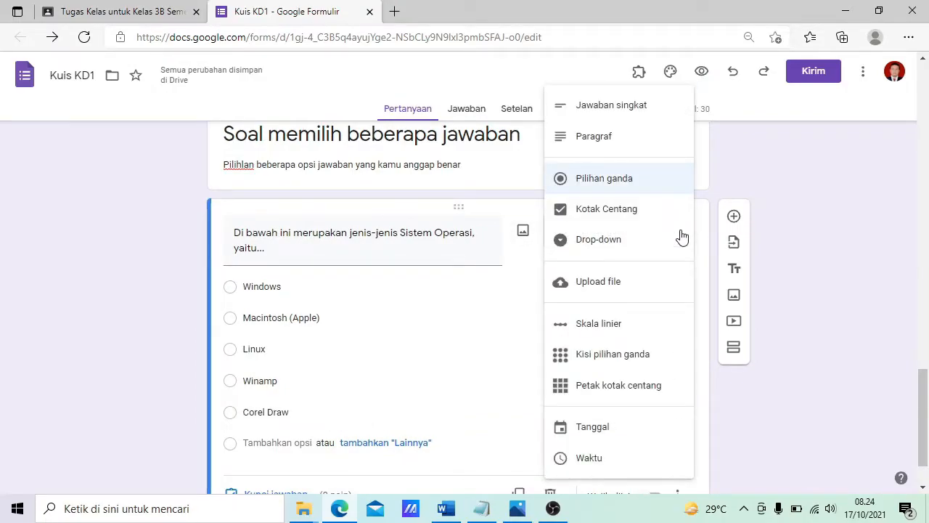
click(624, 212)
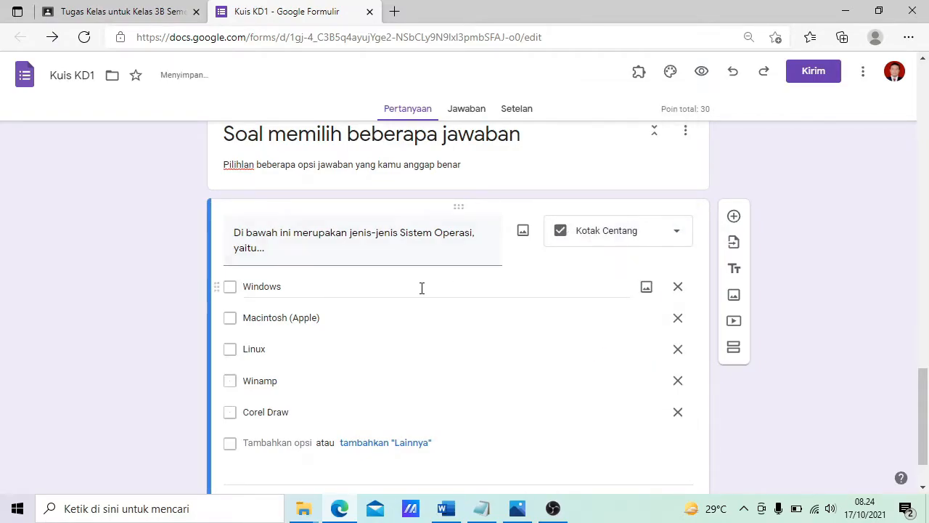
Step: Set the Sistem Operasi question's answer key to 10 points with Windows, Macintosh (Apple) and Linux as correct answers
scroll(290, 291, down, 1)
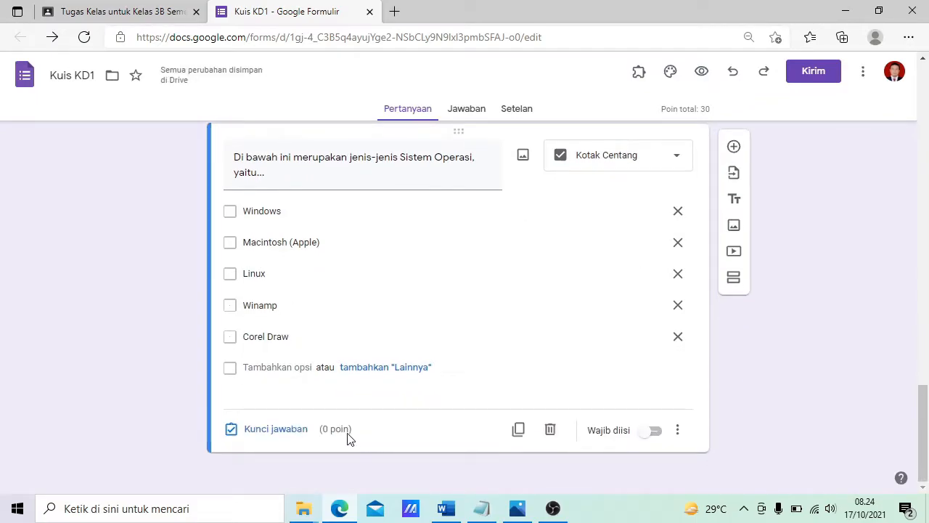
click(282, 429)
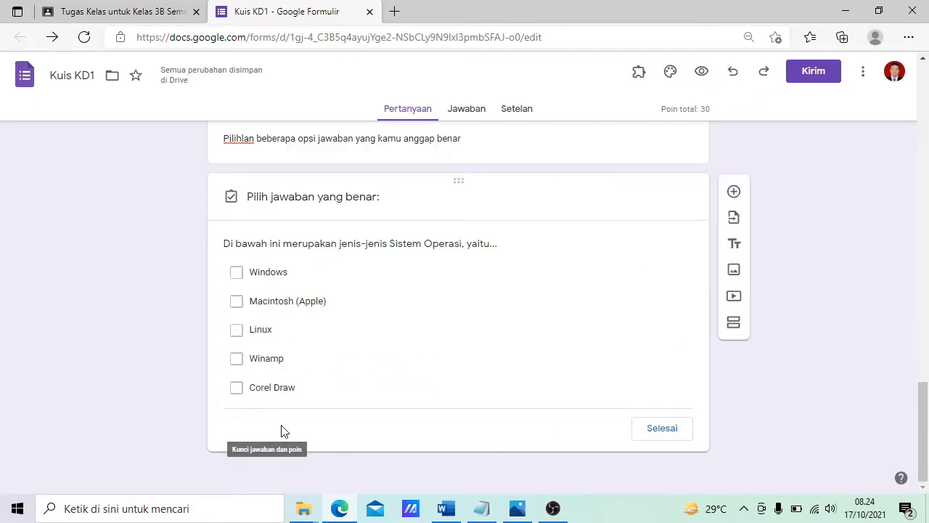
text(10)
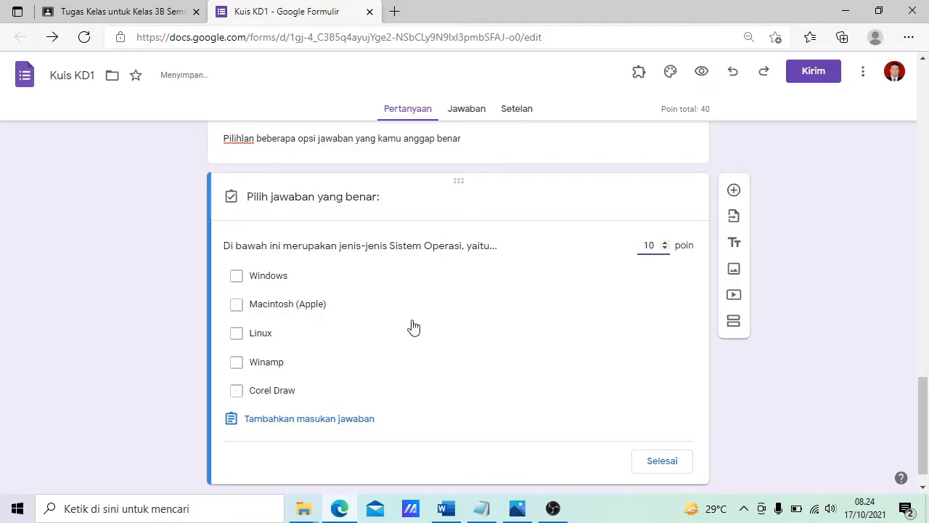
click(236, 279)
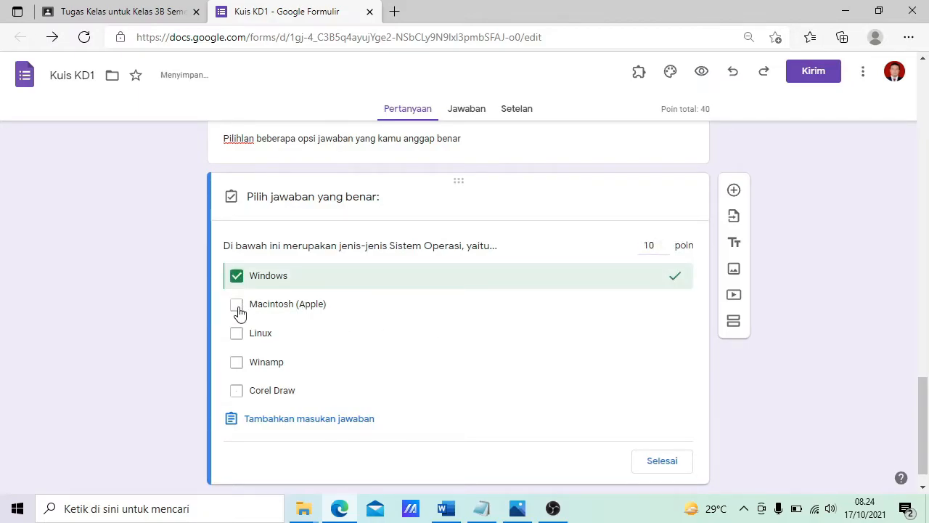
click(237, 305)
click(239, 332)
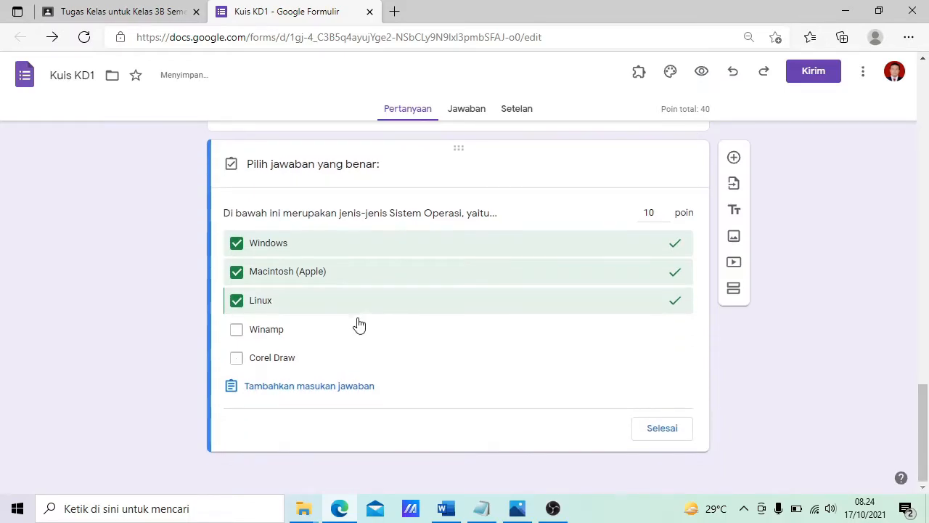
click(660, 431)
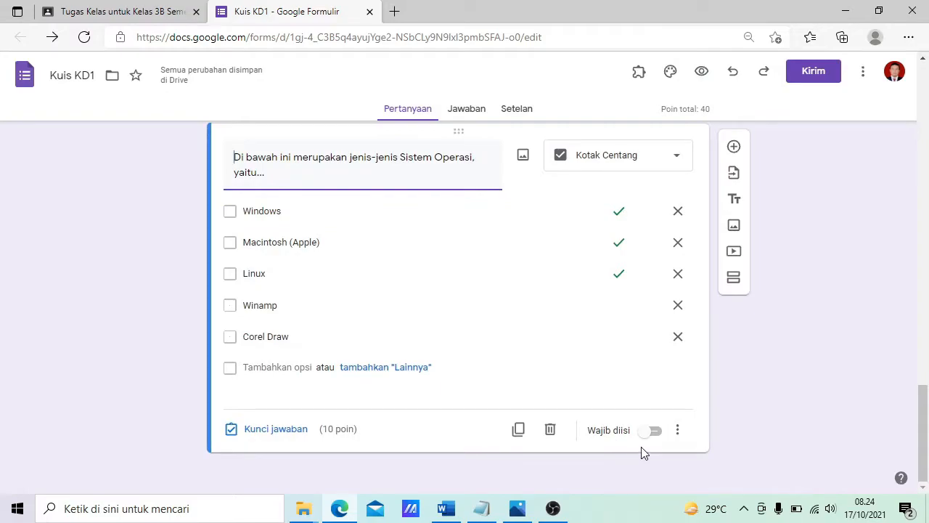
Step: Make the Sistem Operasi question required (Wajib diisi) and turn on shuffled option order (Acak urutan opsi)
click(659, 433)
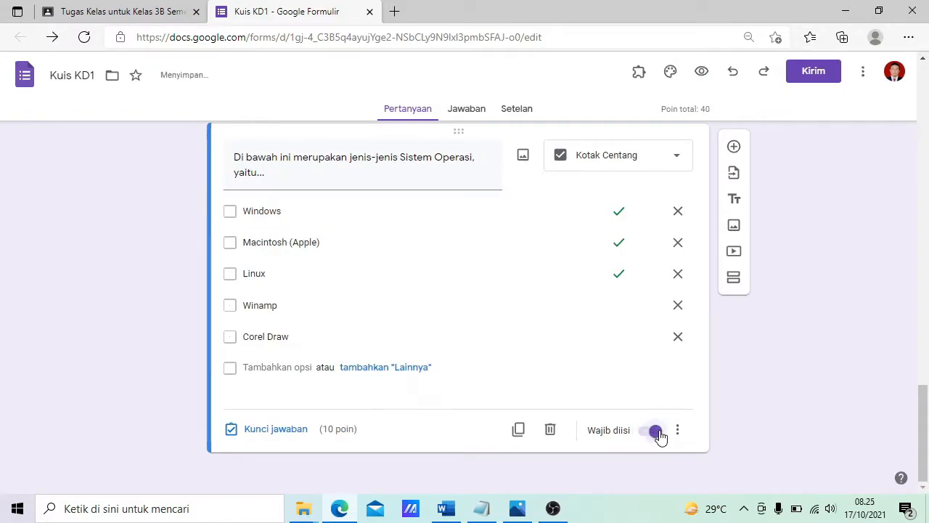
click(678, 433)
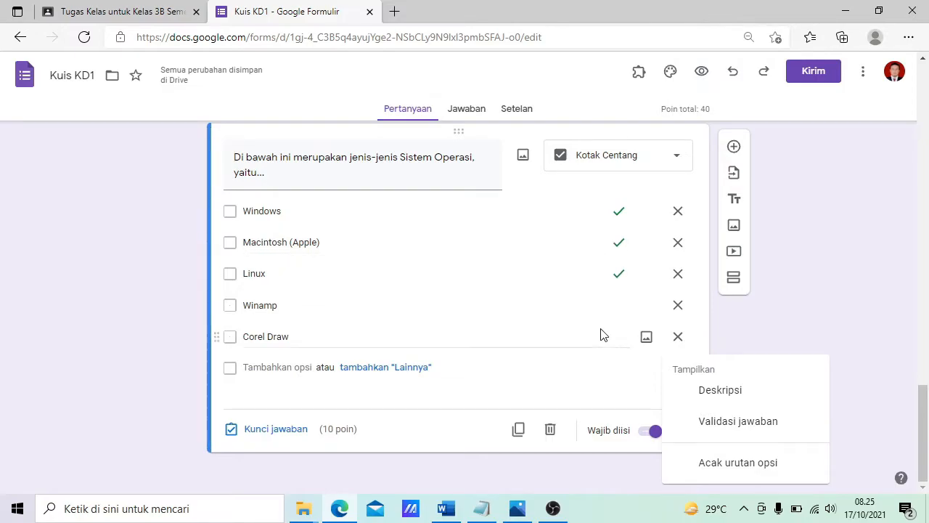
click(739, 462)
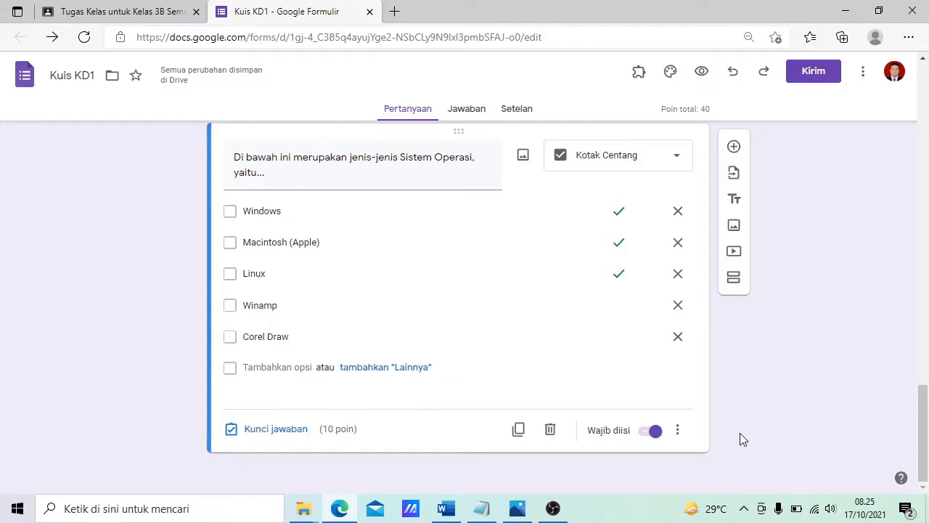
Step: Copy question 5's text on the aturan dasar of operasi logika from Word into a new form question and set its type to Kotak Centang
click(734, 148)
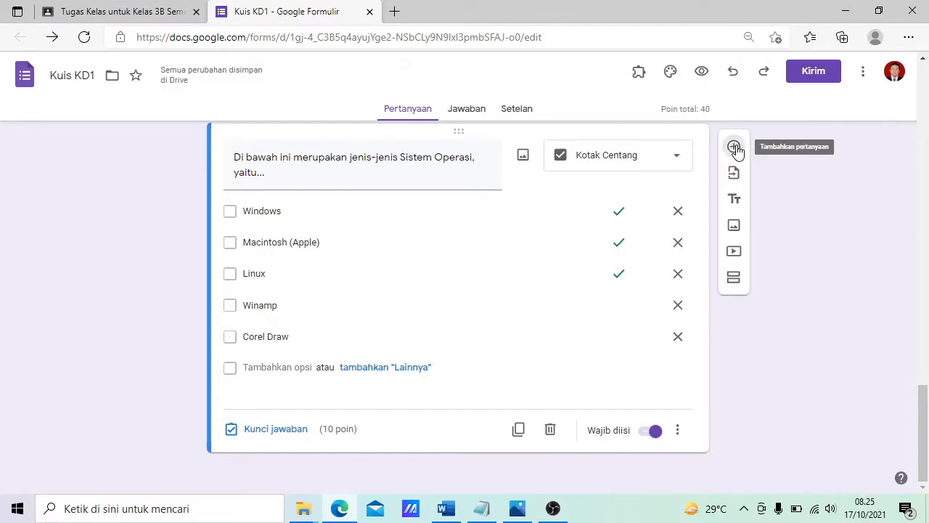
click(446, 508)
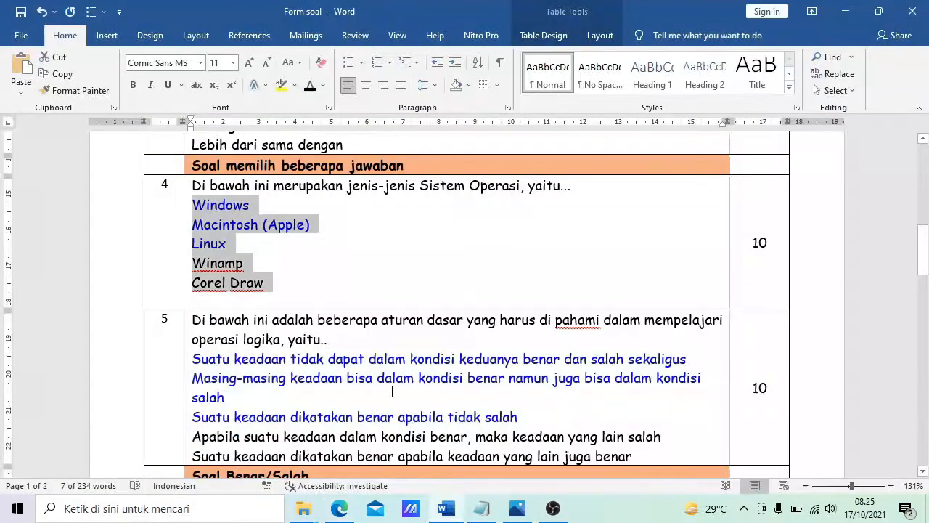
scroll(374, 220, down, 3)
click(328, 203)
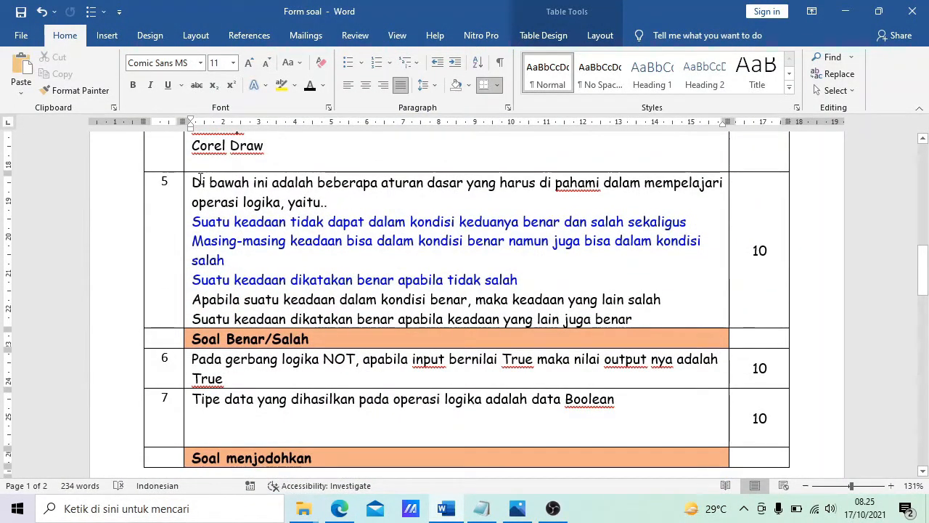
drag(191, 182, 320, 195)
drag(327, 199, 328, 201)
key(ctrl+c)
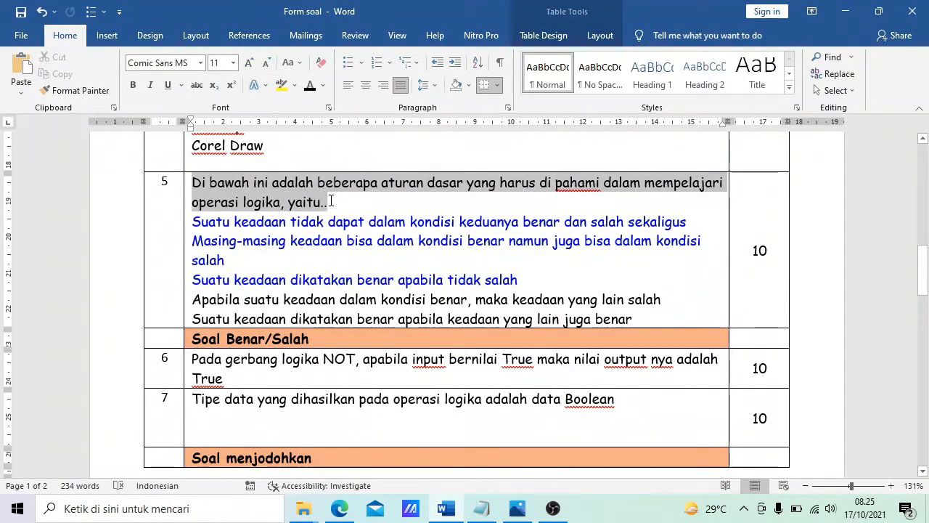
click(340, 508)
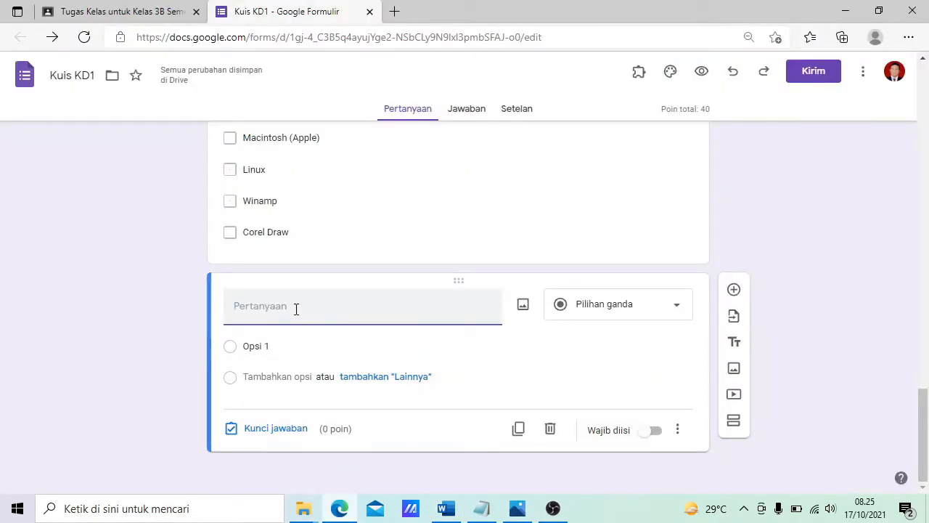
key(ctrl+v)
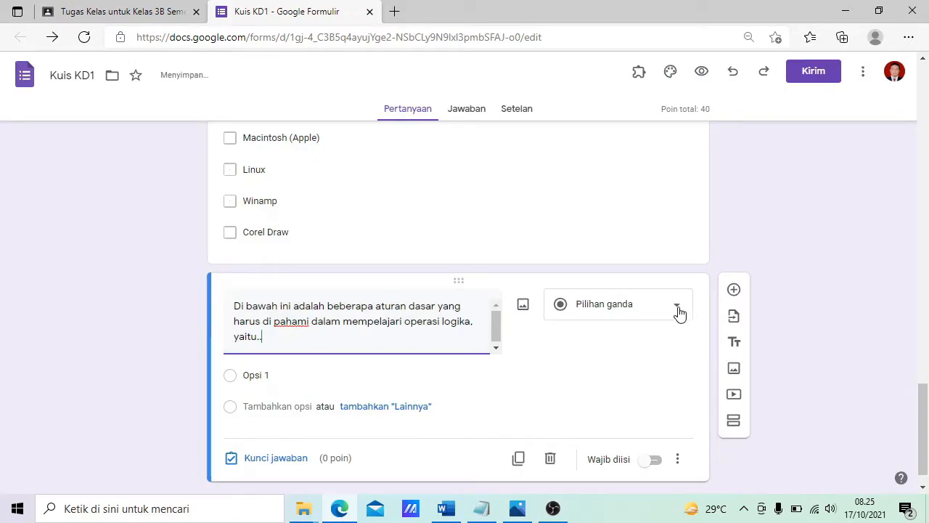
click(679, 312)
click(621, 218)
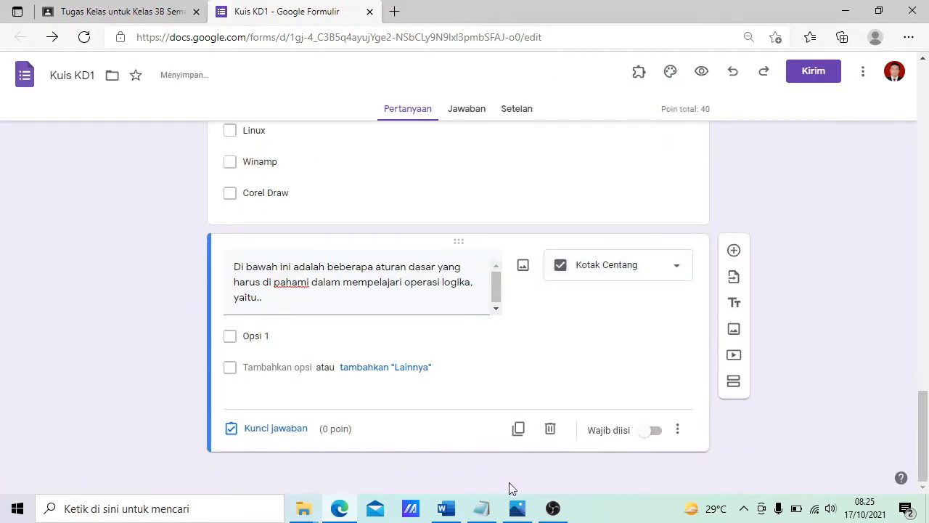
Step: Copy question 5's five answer statements about "keadaan" from Word into the operasi logika question's options
click(445, 508)
scroll(312, 228, down, 1)
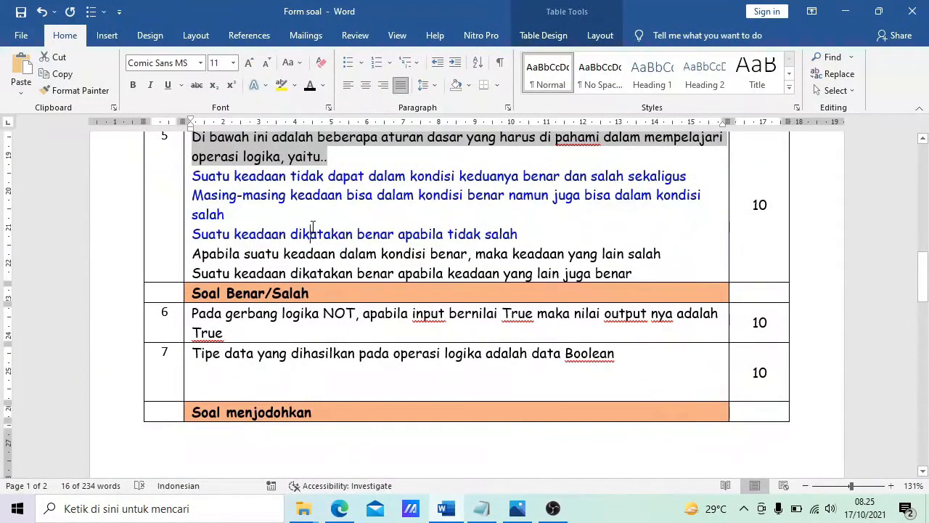
click(312, 228)
drag(206, 176, 254, 191)
click(230, 180)
drag(195, 175, 635, 270)
key(ctrl+c)
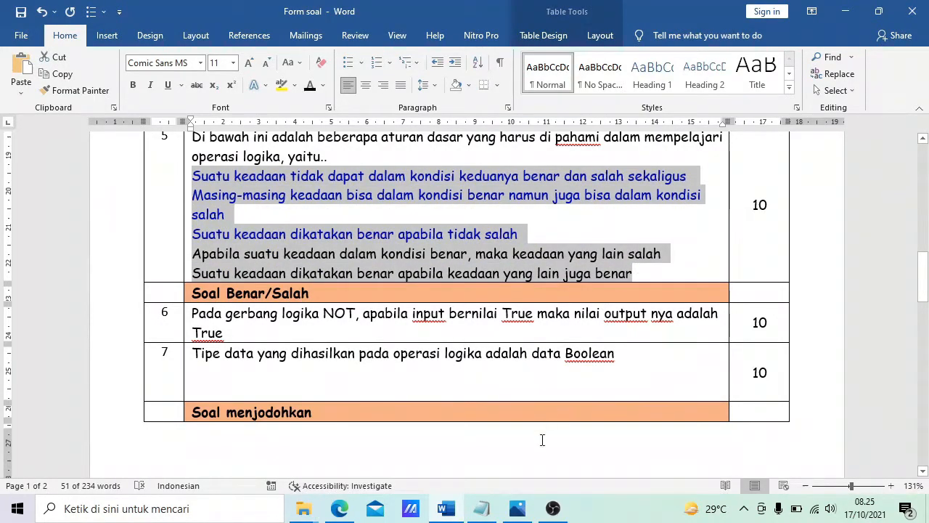
click(338, 508)
click(296, 334)
key(ctrl+v)
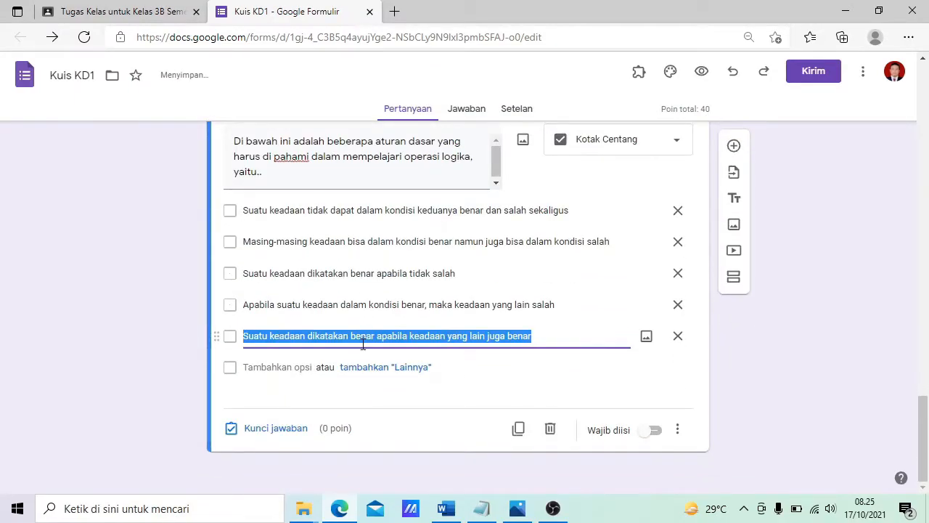
Step: Set the operasi logika question's answer key to 10 points with the first three options as correct answers
click(292, 431)
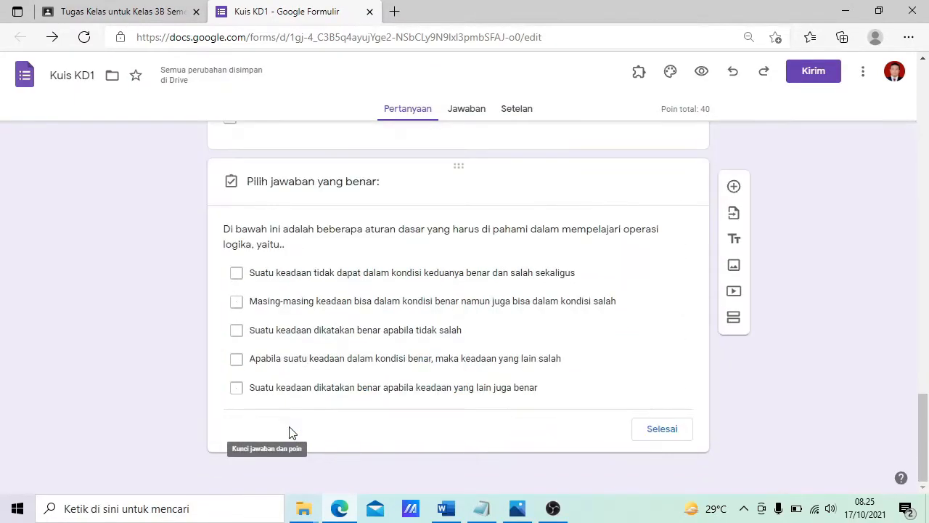
text(1)
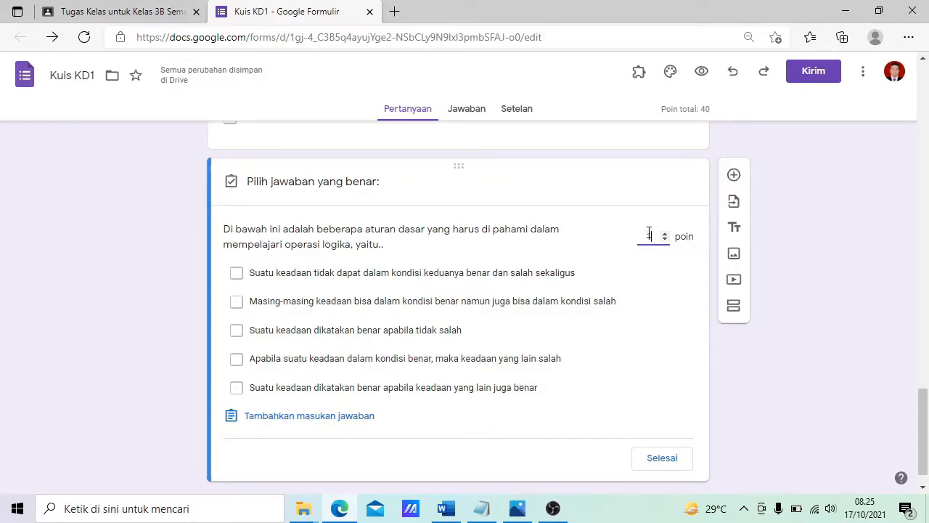
text(0)
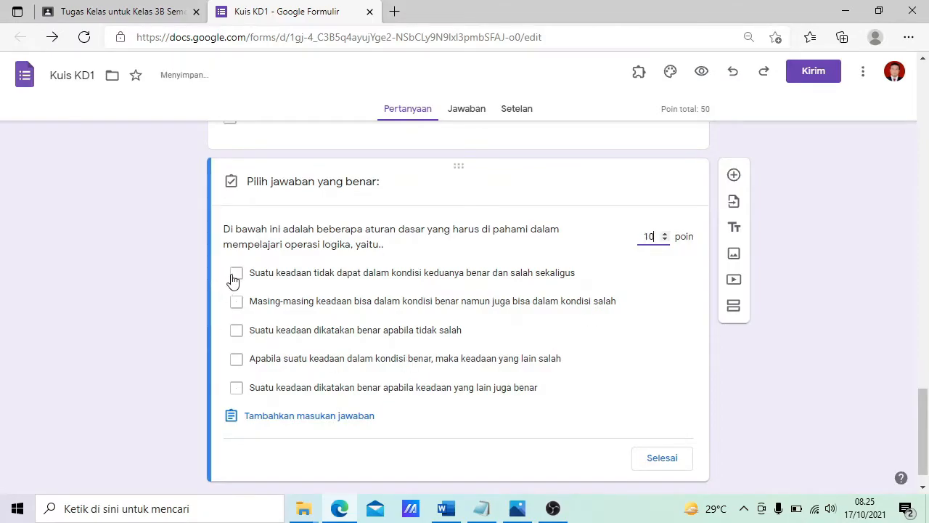
click(236, 274)
click(236, 301)
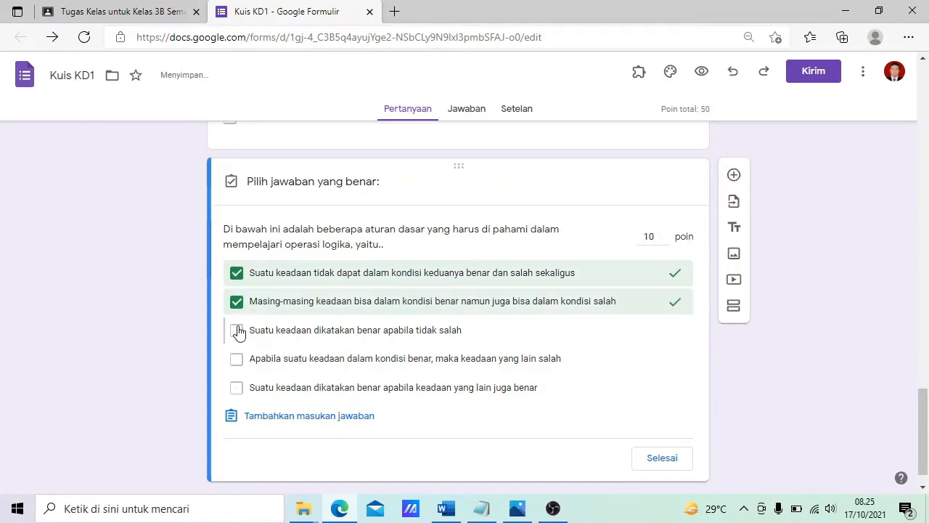
click(236, 329)
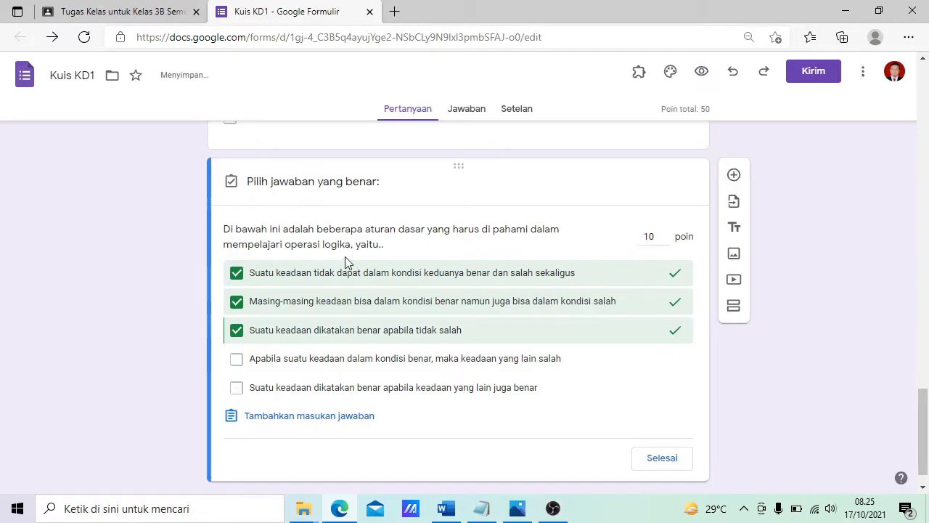
click(662, 458)
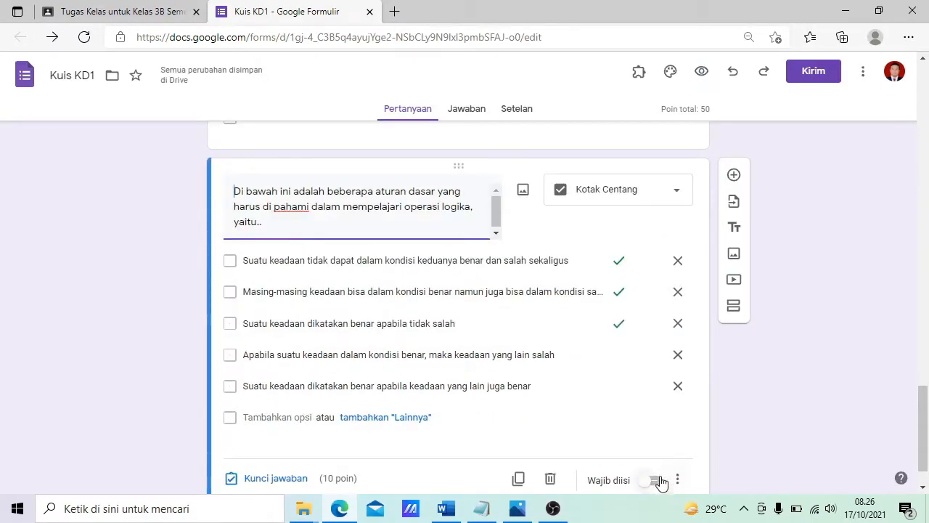
Step: Make the operasi logika question required (Wajib diisi) and turn on shuffled option order (Acak urutan opsi)
click(653, 480)
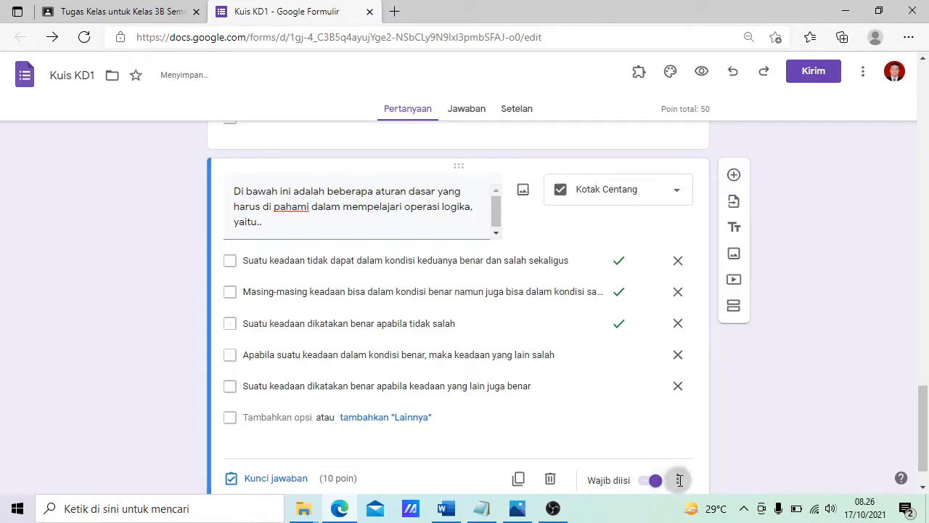
click(679, 479)
click(728, 462)
scroll(745, 428, down, 1)
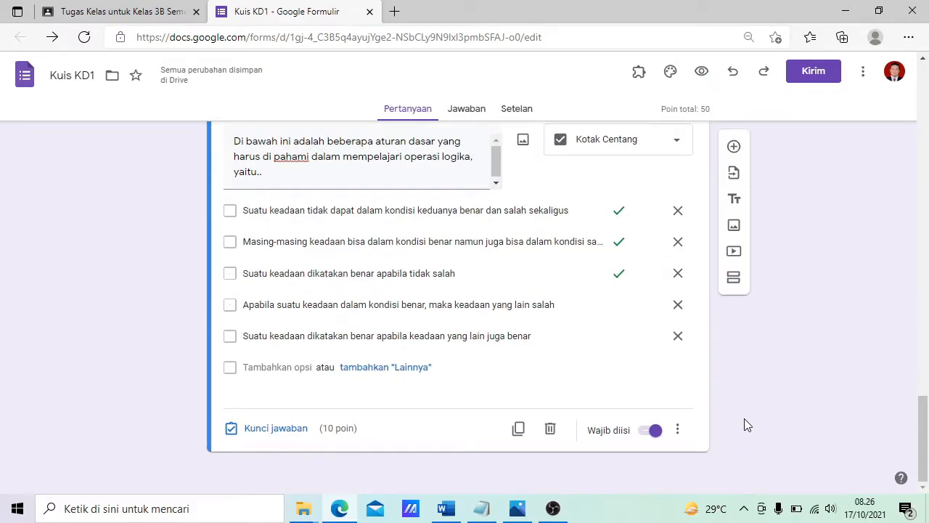
Step: Add a new section after the operasi logika question and title it "Soal Benar Salah", matching the next heading in Word
click(446, 508)
scroll(363, 341, down, 1)
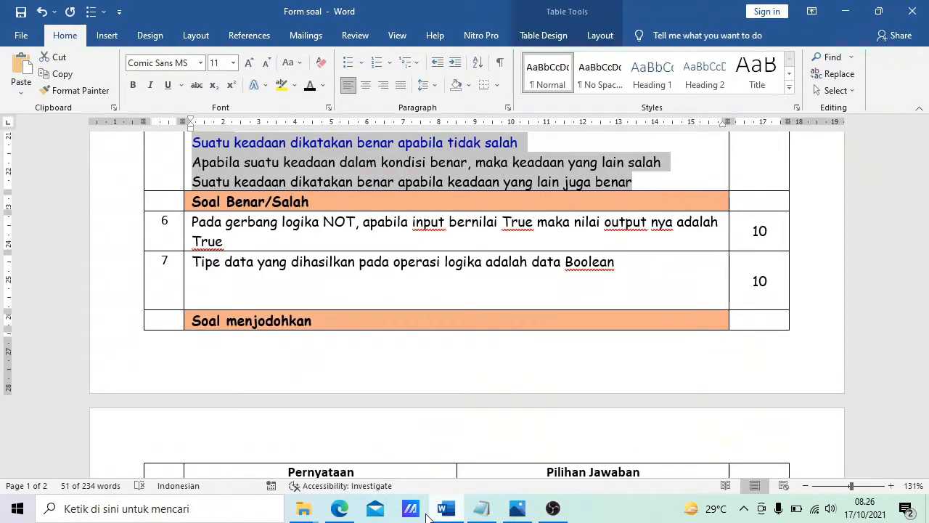
click(339, 508)
scroll(510, 290, up, 5)
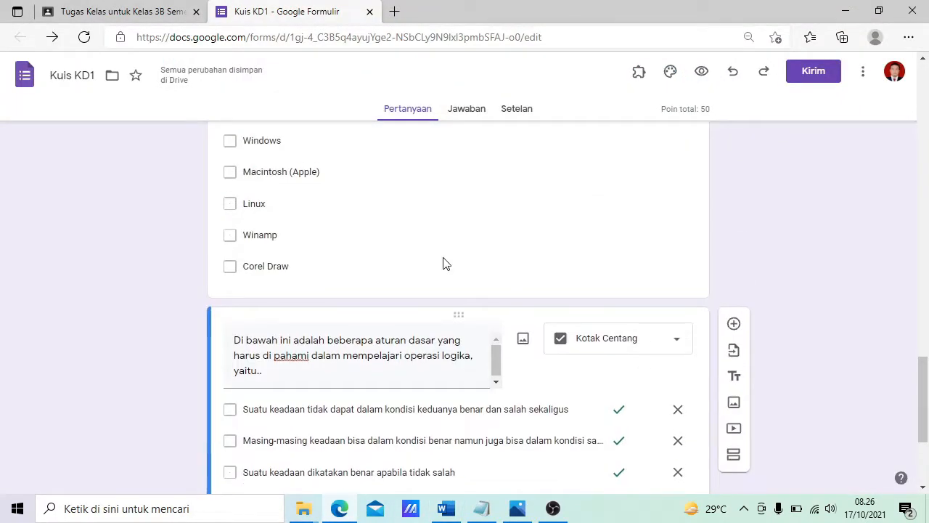
scroll(316, 286, down, 5)
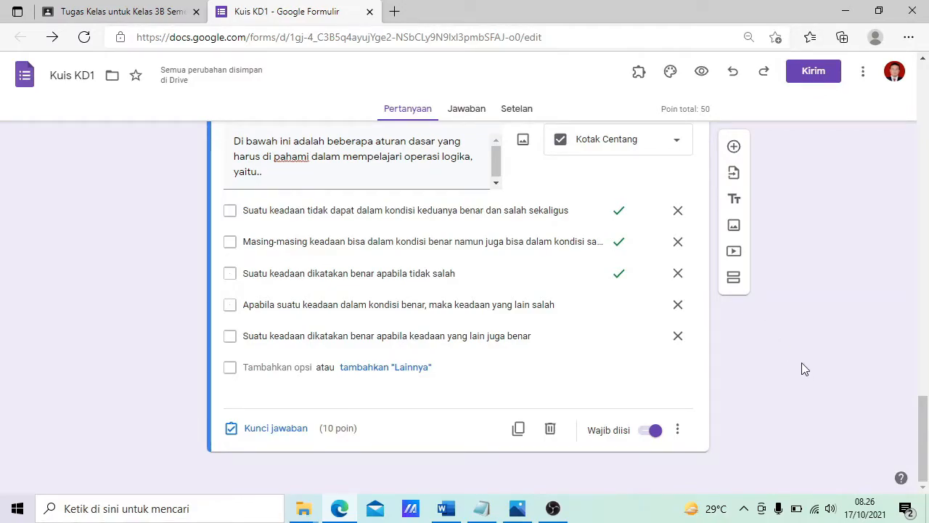
click(735, 278)
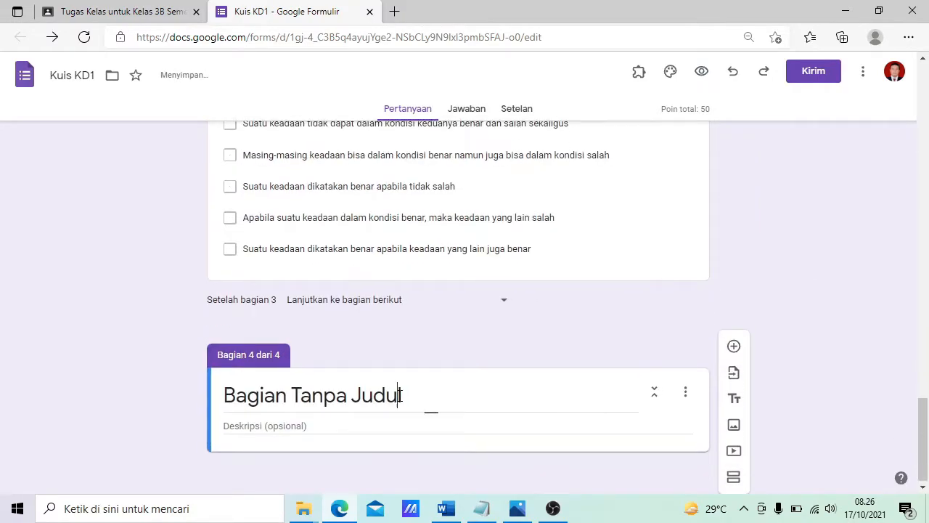
drag(413, 403, 206, 400)
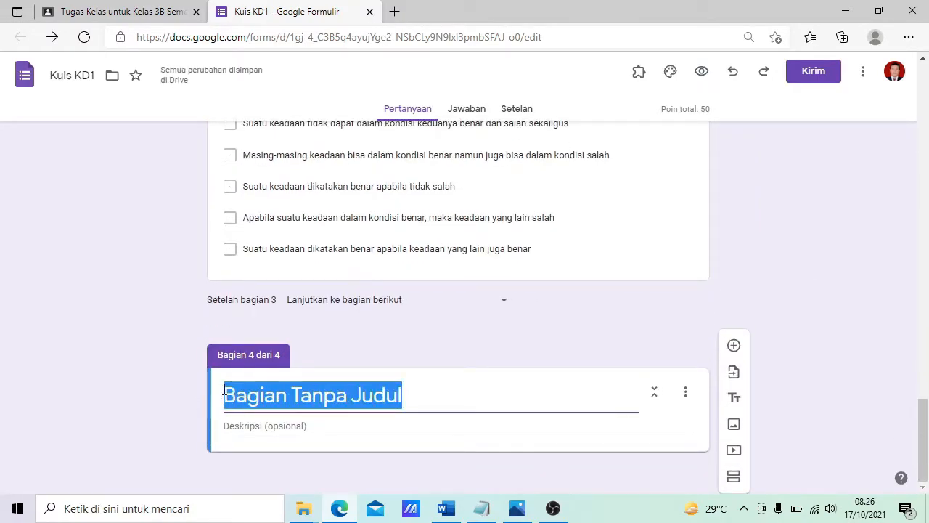
text(Soal B)
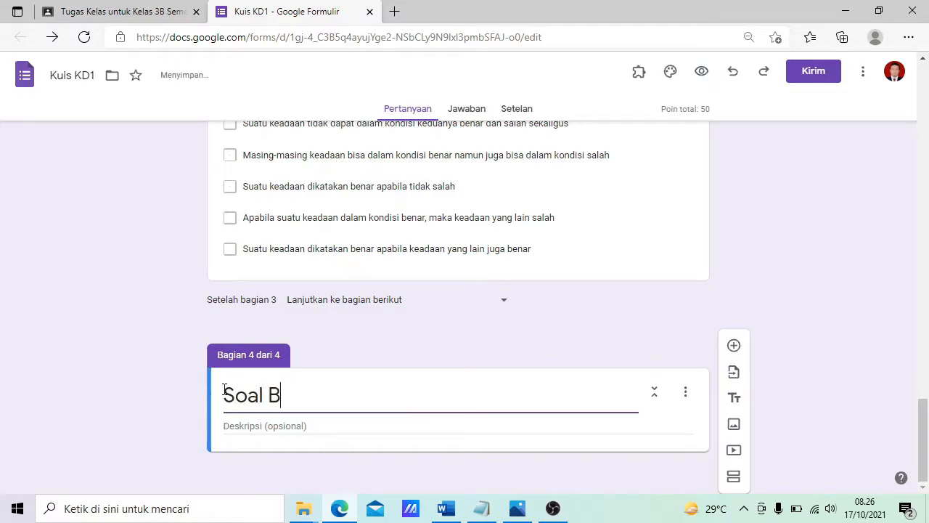
text(enar Salah)
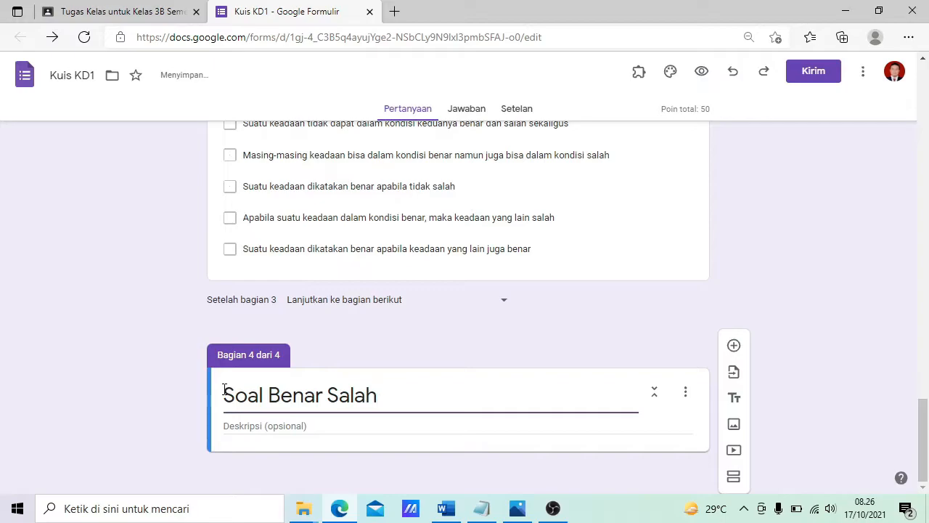
click(312, 425)
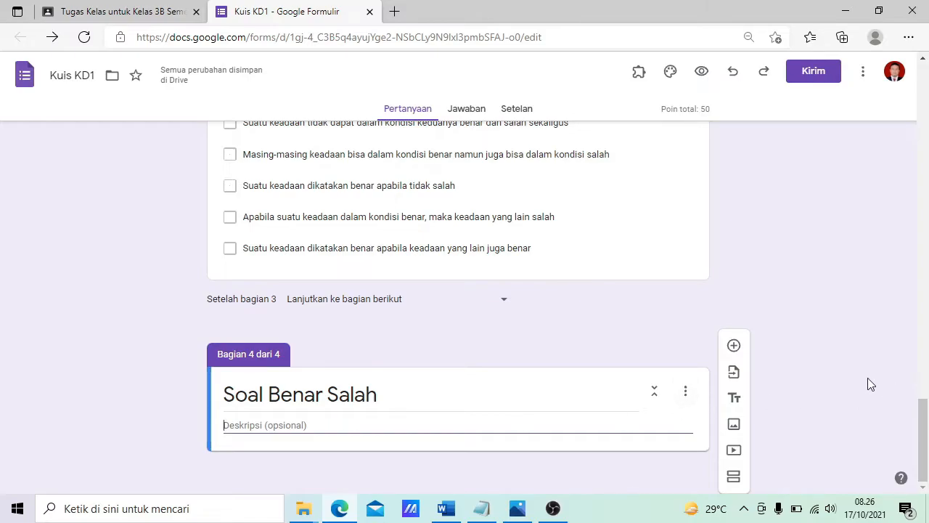
Step: Copy question 6's text on gerbang logika NOT from Word into a new question in the Soal Benar Salah section
click(738, 350)
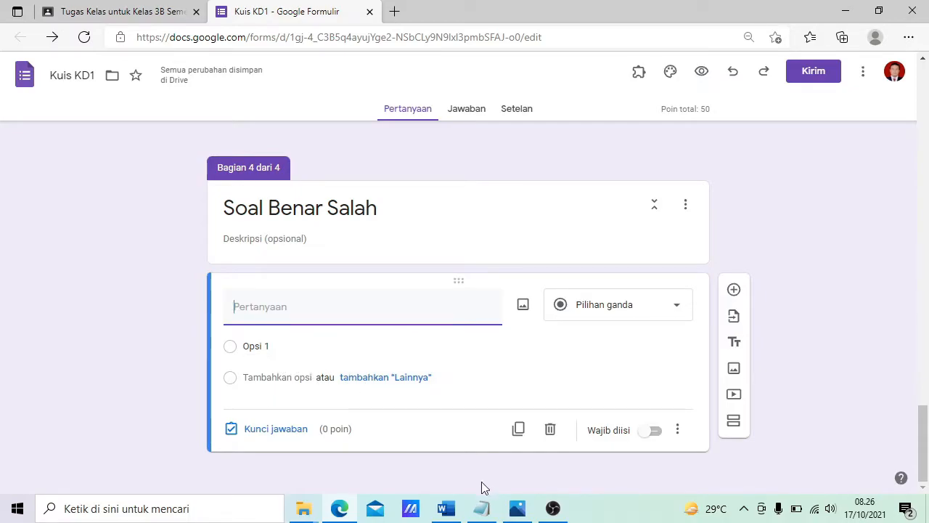
click(445, 509)
drag(193, 223, 224, 242)
key(ctrl+c)
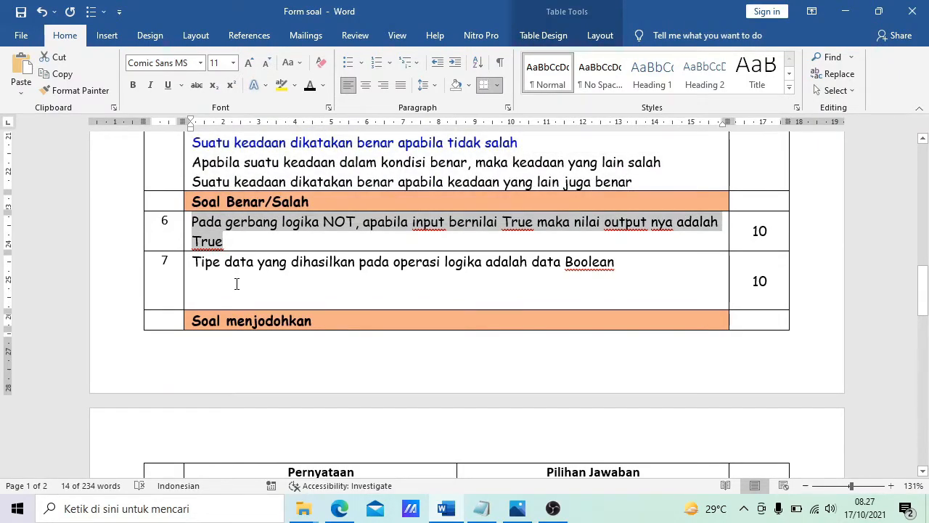
click(339, 509)
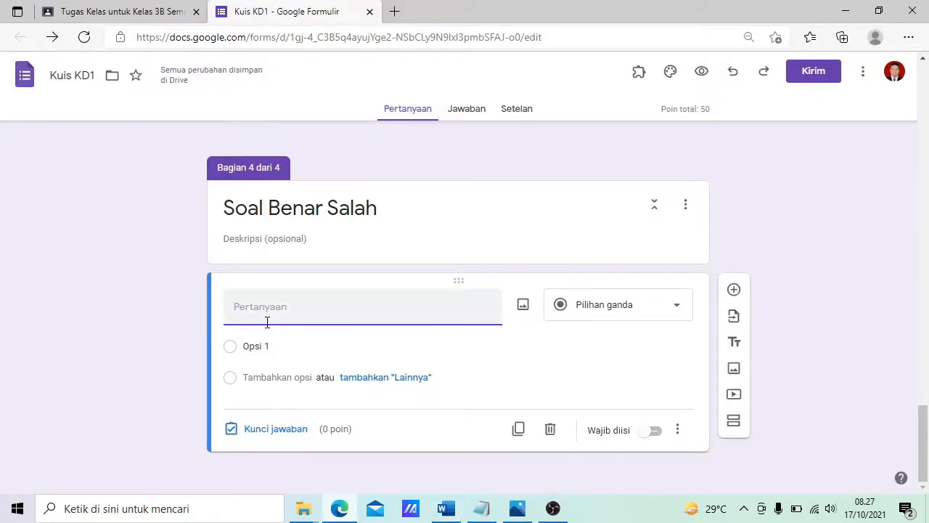
key(ctrl+v)
Step: Enter "Benat" and "Salah" as the two answer options of the gerbang logika NOT question
click(274, 361)
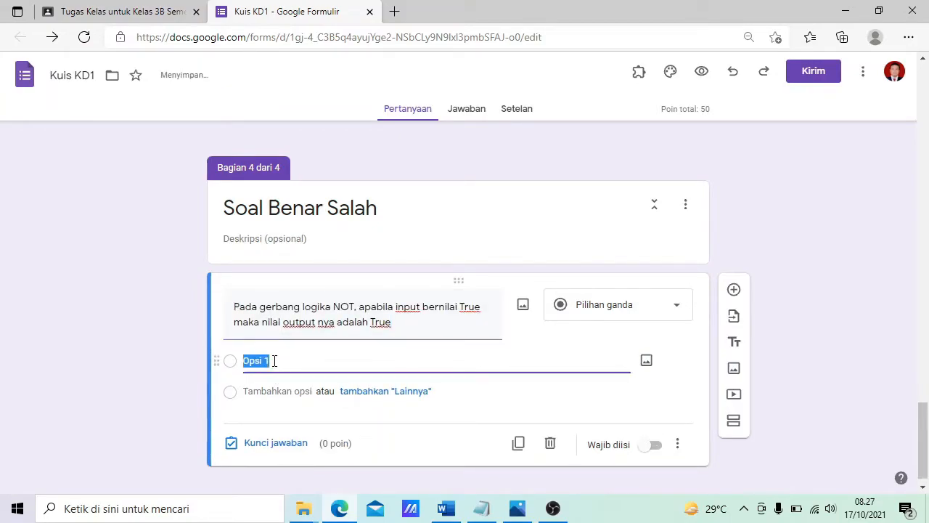
text(Benat)
key(Return)
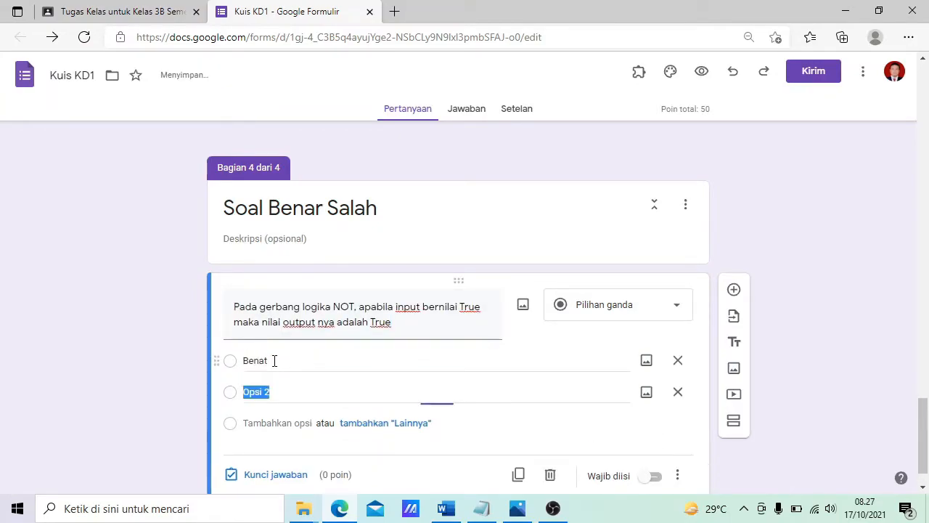
text(Salah)
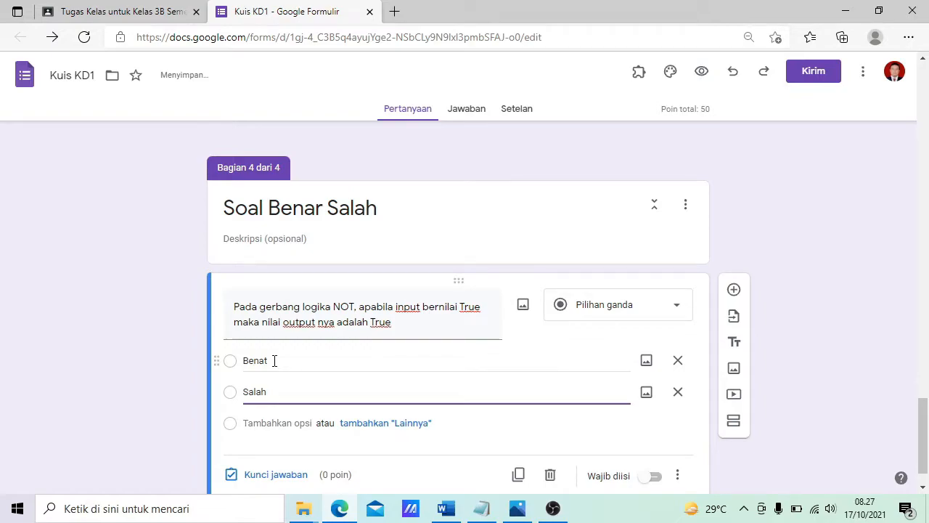
Step: Set the answer key of the gerbang logika NOT question to 10 points with the first option, "Benat", as correct
scroll(500, 374, down, 1)
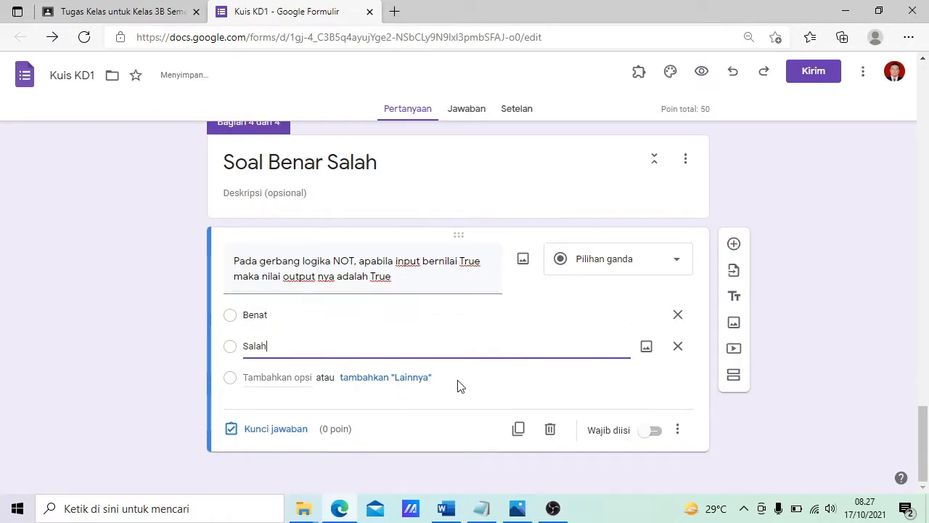
click(276, 429)
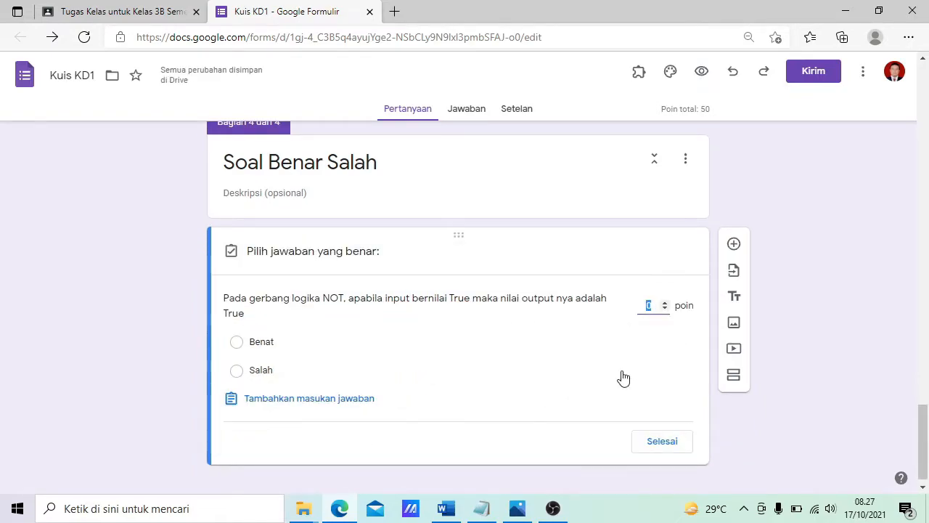
text(1)
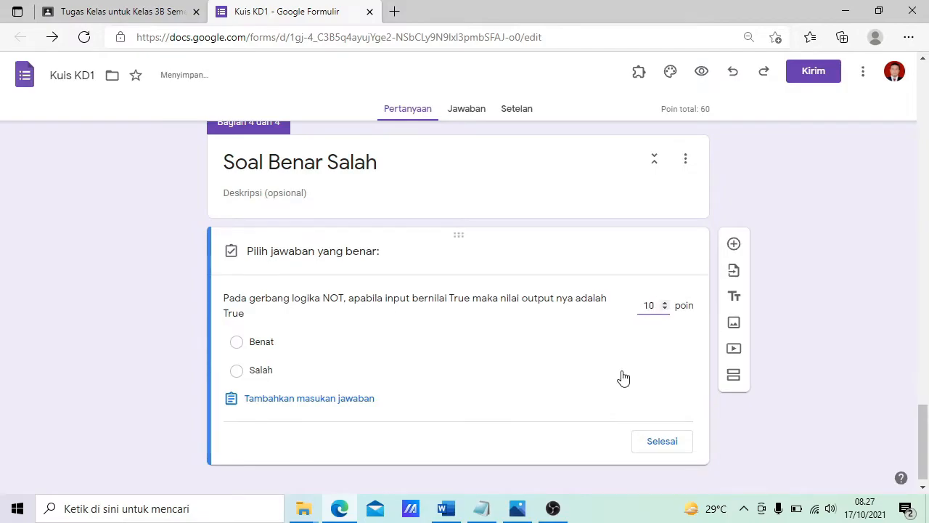
click(270, 345)
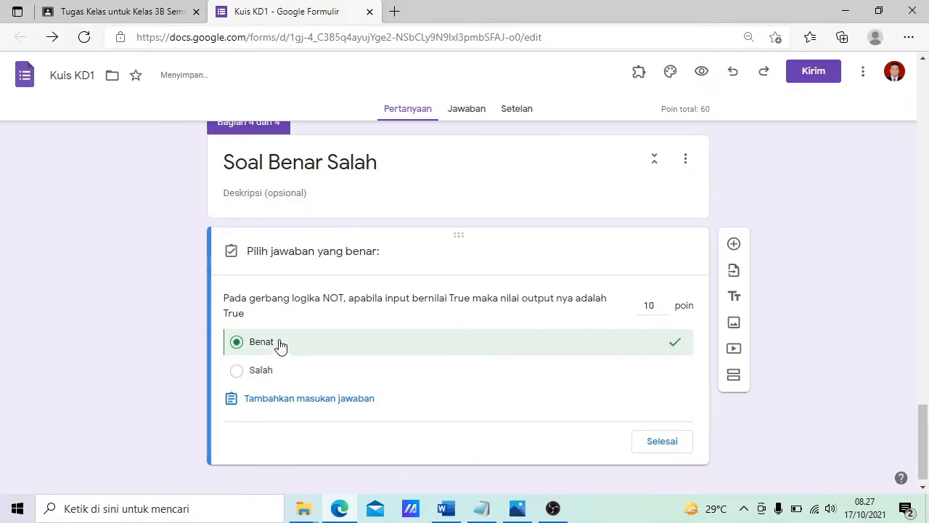
click(651, 442)
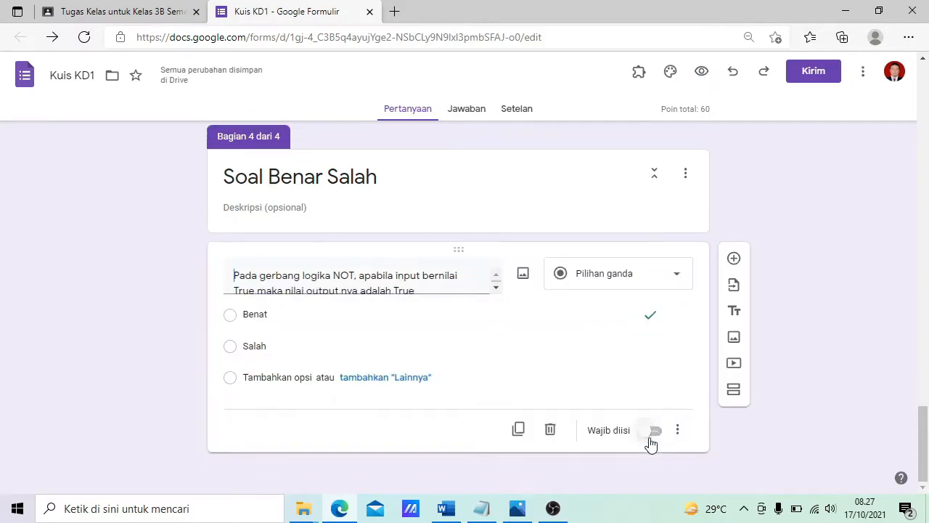
Step: Correct the first option's spelling to "Benar" and change the question's correct answer to "Salah" only
click(270, 331)
click(270, 331)
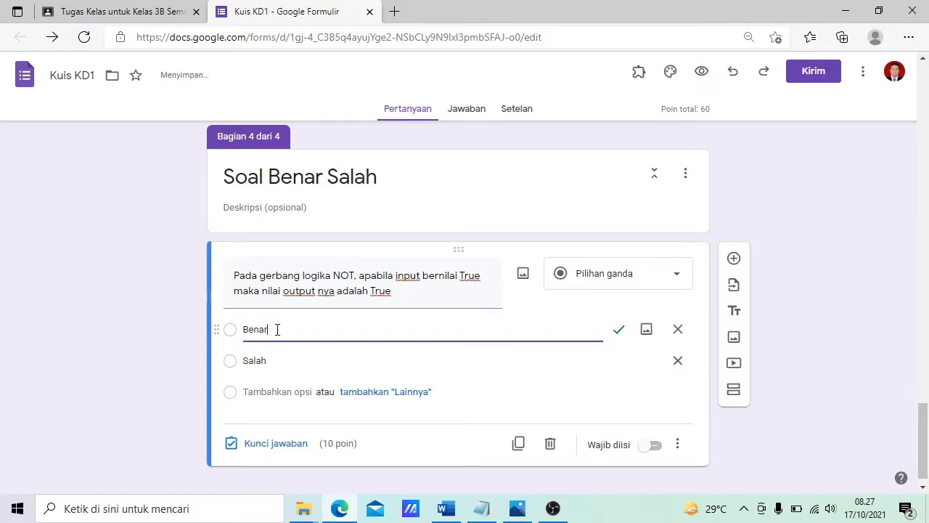
click(305, 451)
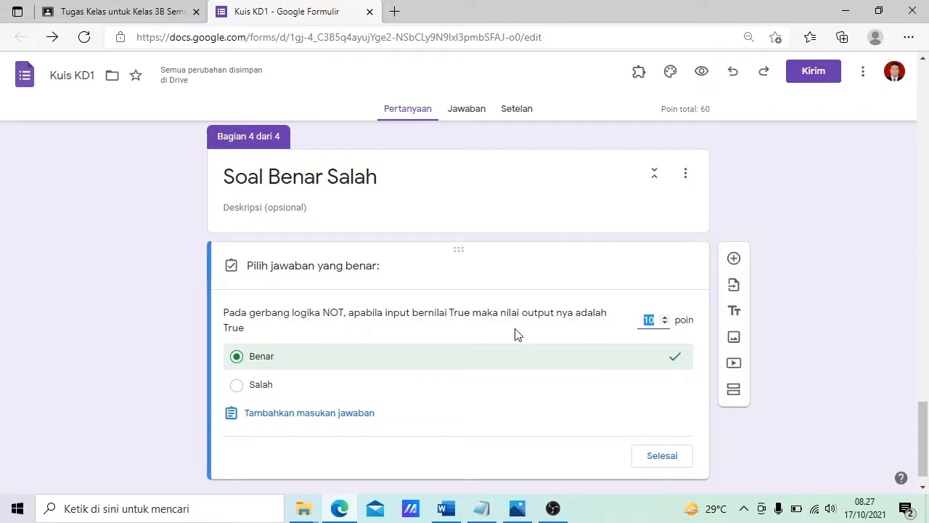
click(242, 388)
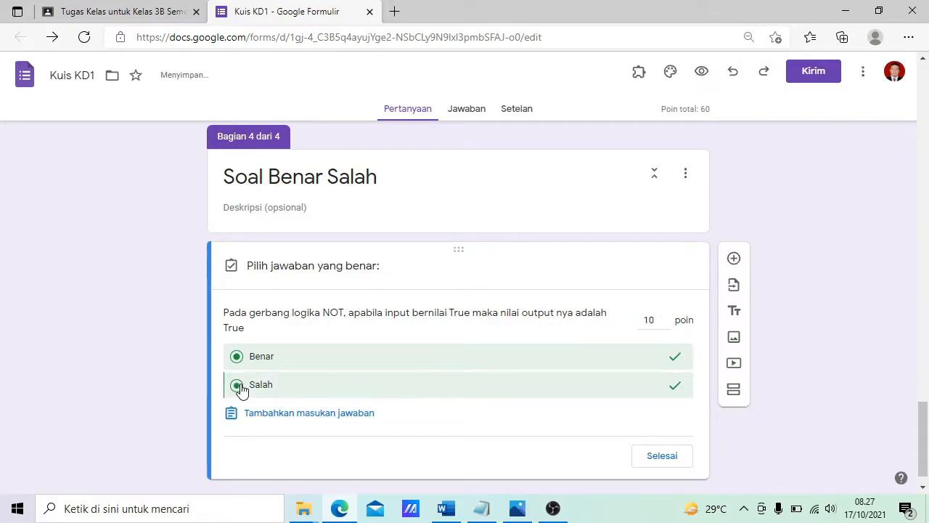
click(686, 354)
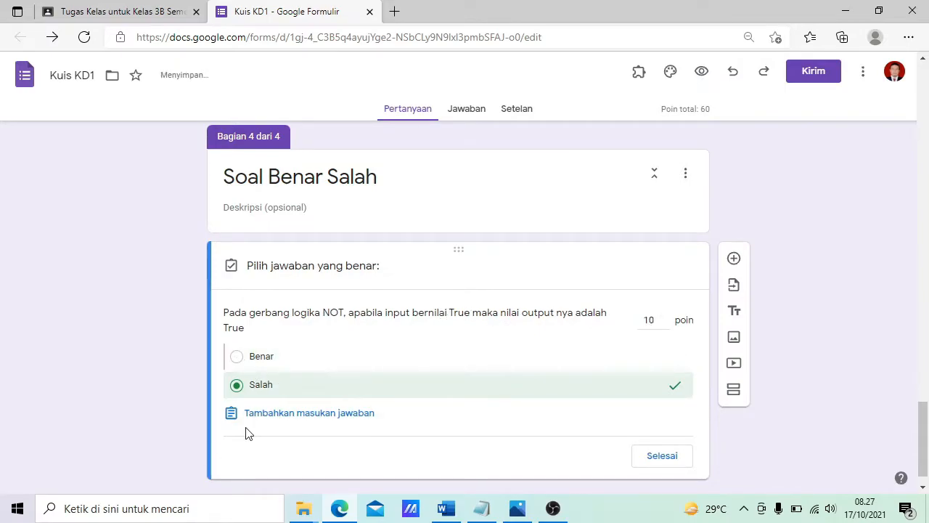
click(659, 457)
Step: Make the gerbang logika NOT question required (Wajib diisi) and turn on shuffled option order (Acak urutan opsi)
click(657, 445)
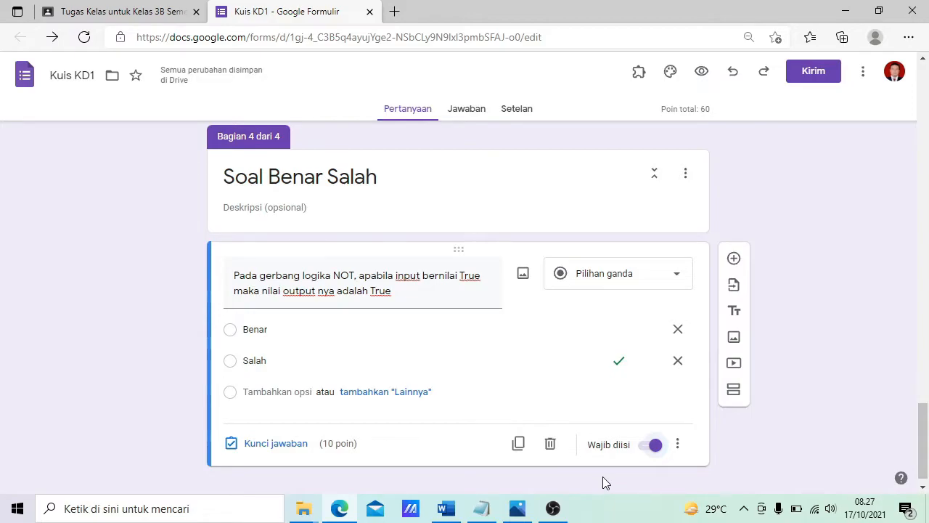
click(677, 444)
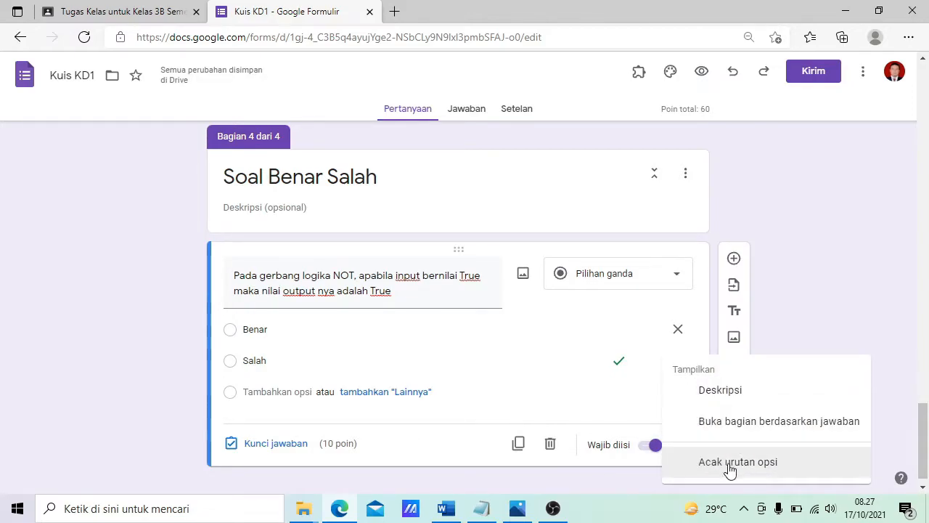
click(729, 465)
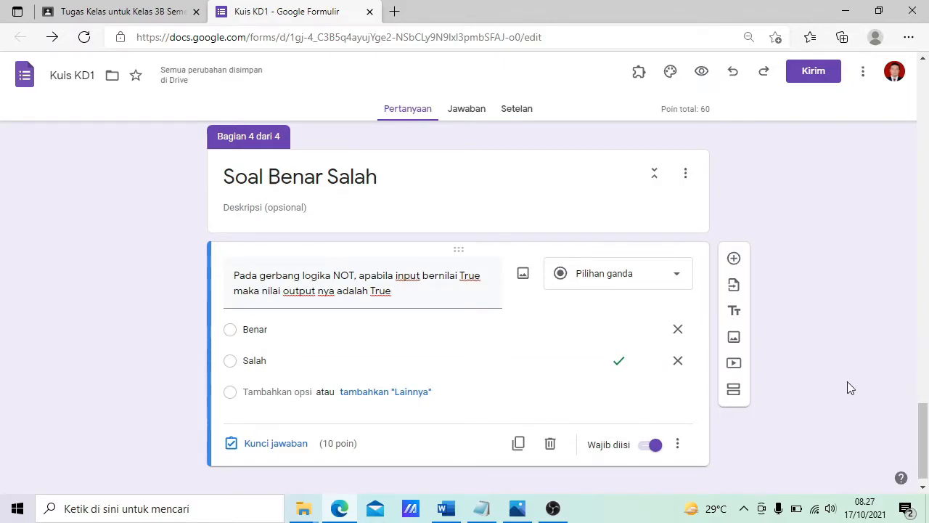
Step: Add a new question and copy question 7's text on tipe data Boolean from Word into it
click(734, 260)
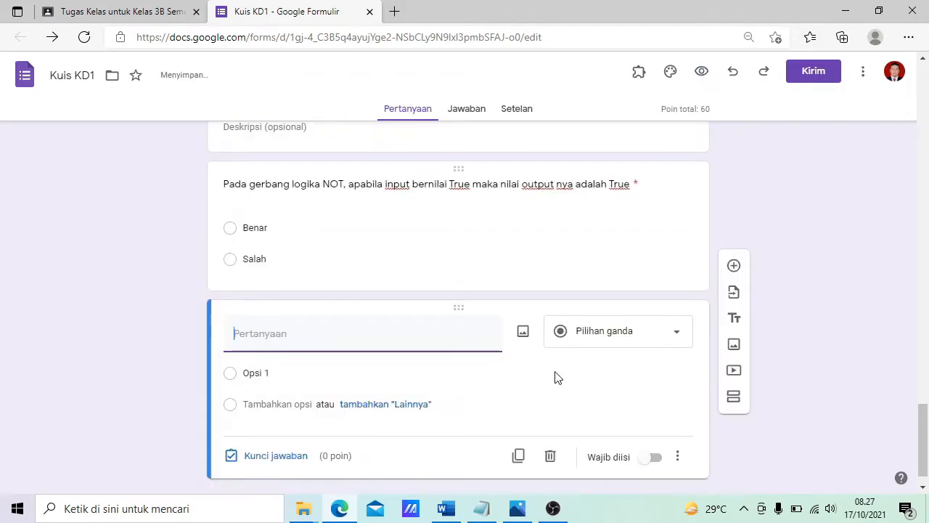
click(445, 511)
scroll(371, 388, down, 3)
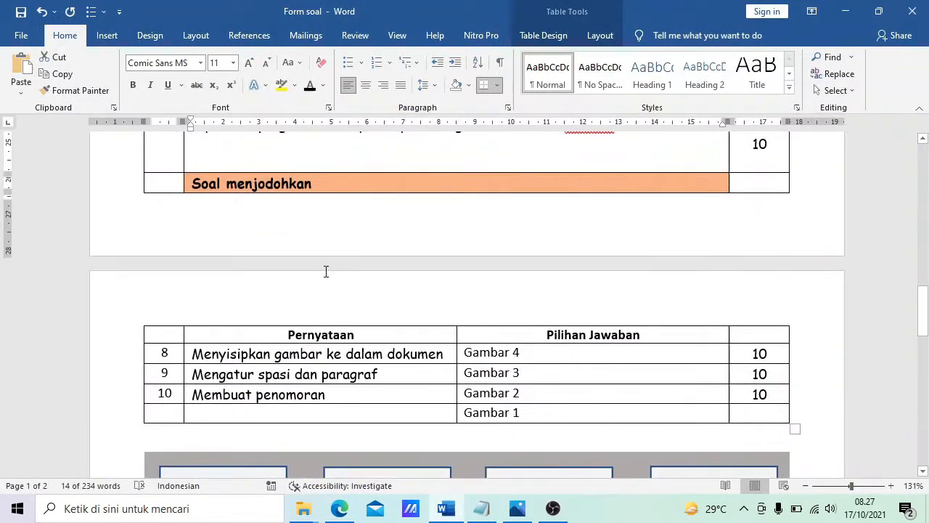
scroll(326, 269, up, 2)
click(262, 234)
drag(196, 215, 614, 225)
key(ctrl+c)
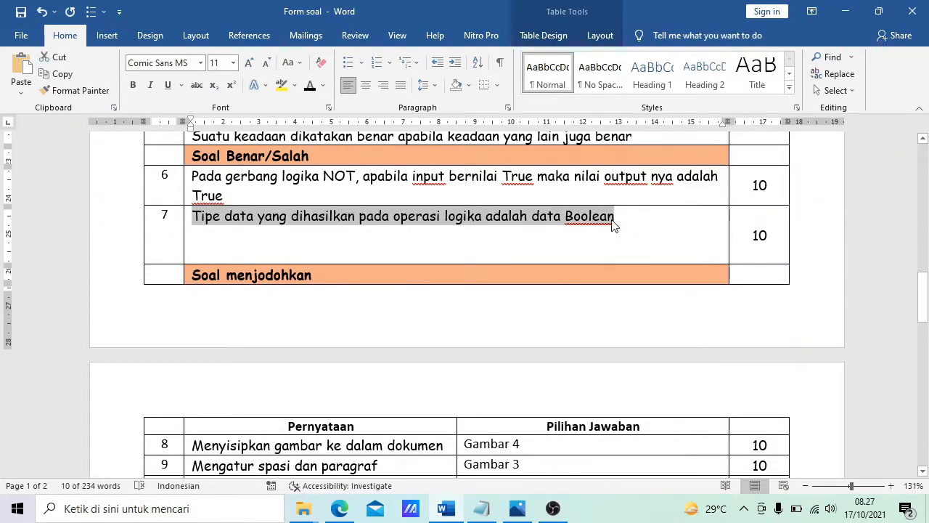
click(339, 508)
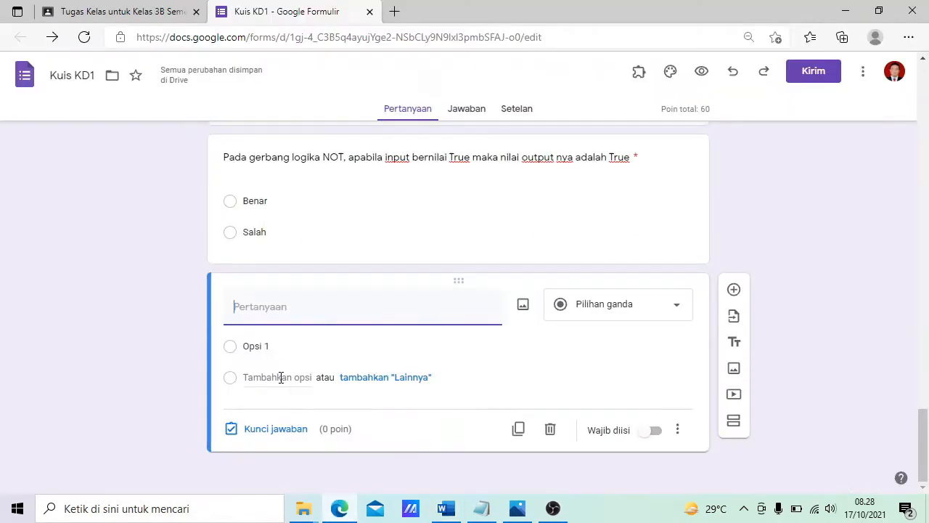
key(ctrl+v)
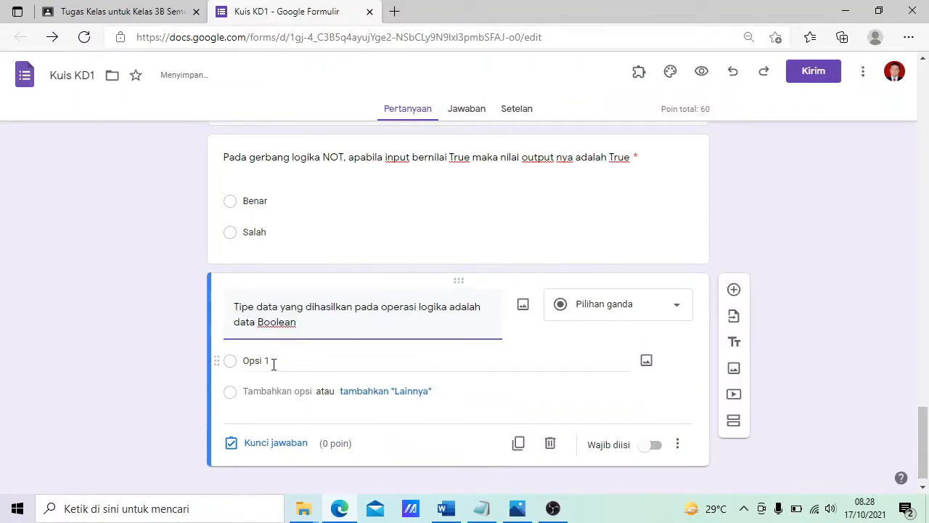
Step: Enter "Benar" and "Salah" as the two answer options of the tipe data Boolean question
click(273, 361)
text(Be)
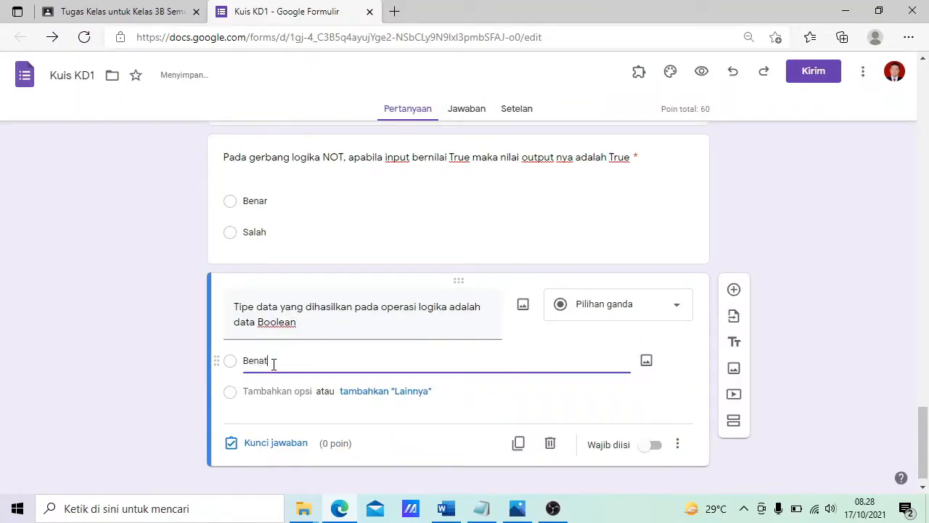
text(nar)
key(Return)
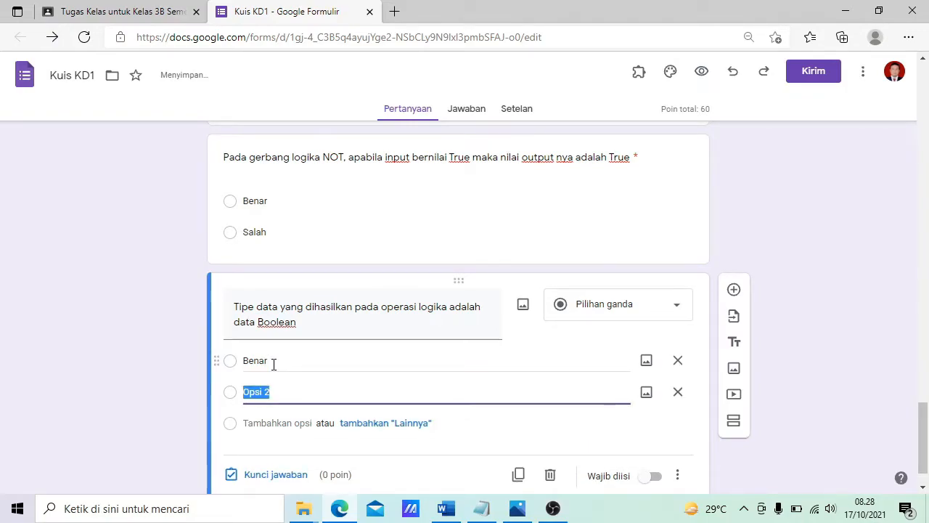
text(Salah)
Step: Set the answer key of the tipe data Boolean question to 10 points with "Benar" as the correct answer
click(284, 430)
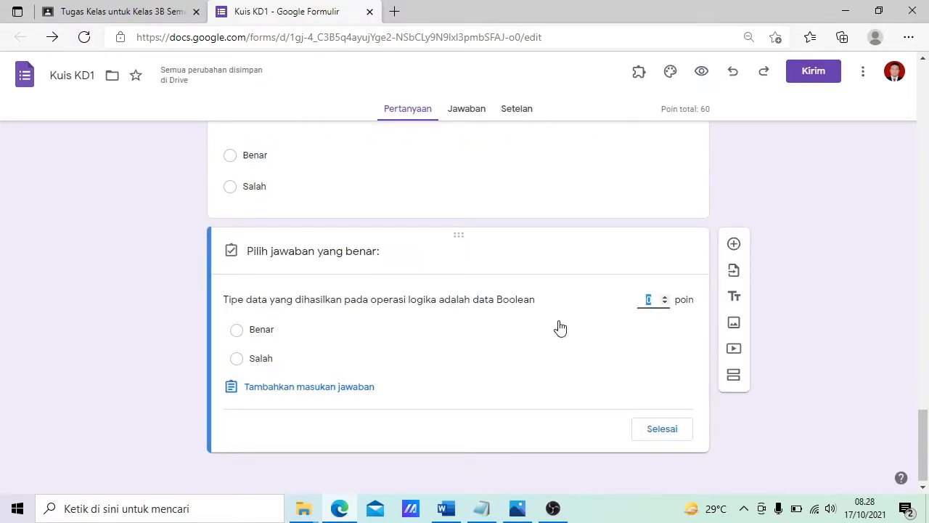
text(10)
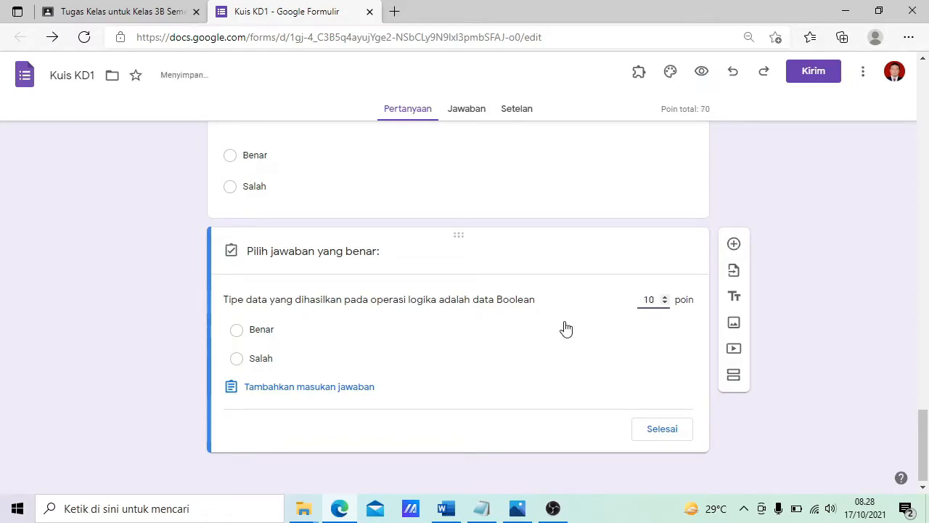
click(238, 331)
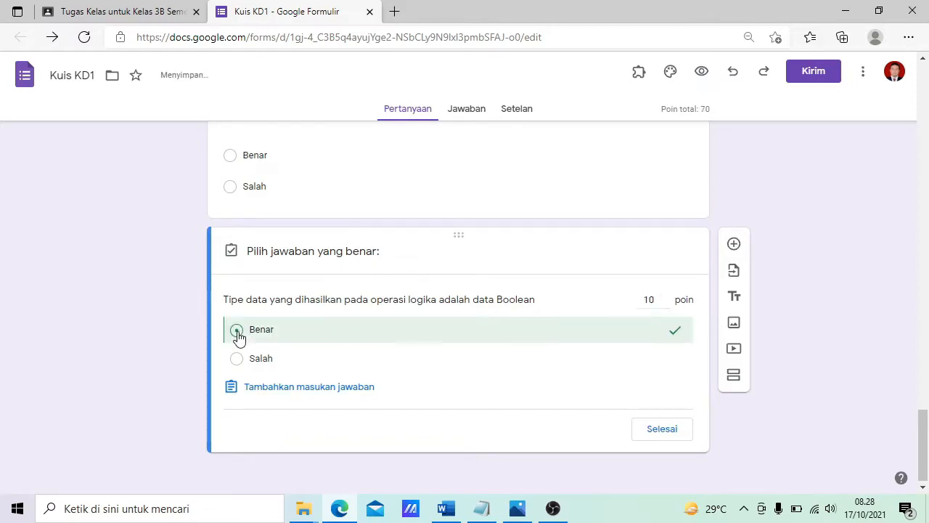
Step: Finish the Boolean question's answer key and make the question required with shuffled option order
click(653, 431)
click(655, 446)
click(678, 443)
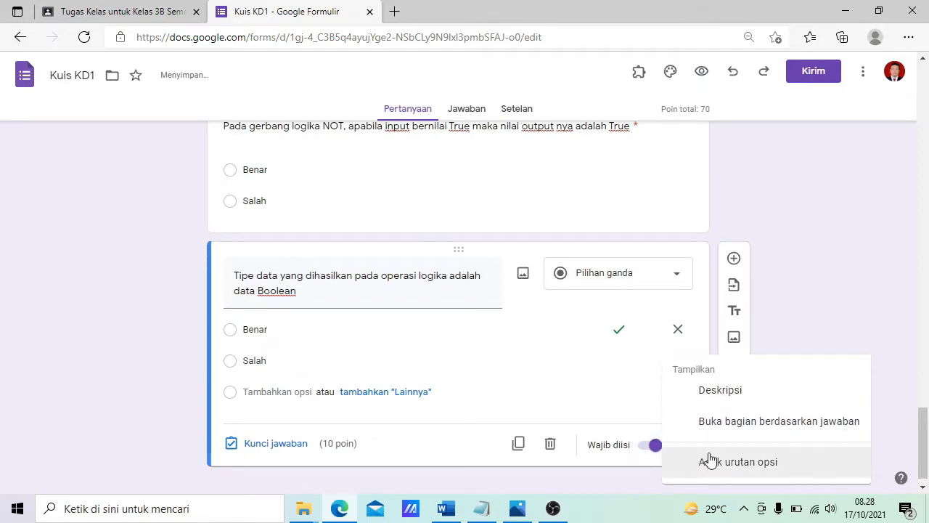
click(742, 463)
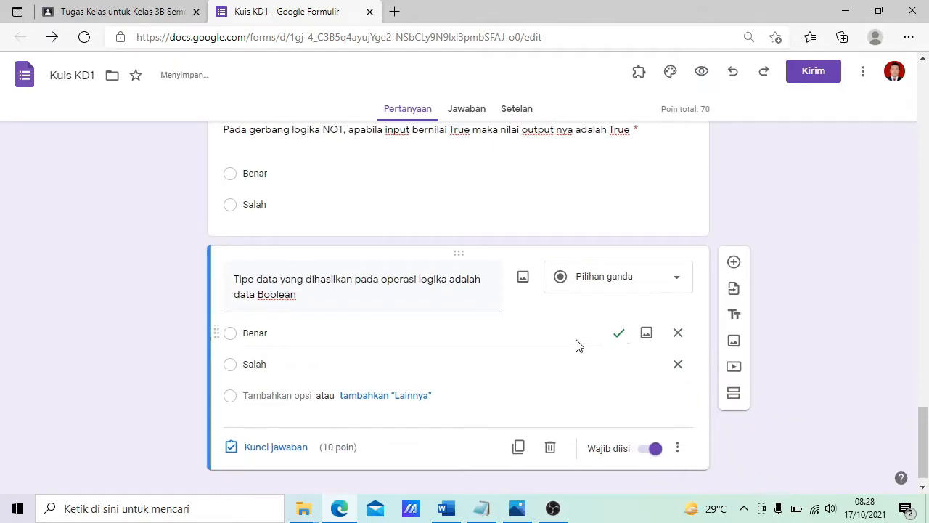
Step: Review the true/false questions in the form and check the Soal menjodohkan part of the Form soal document in Word
scroll(576, 345, up, 5)
scroll(575, 345, down, 3)
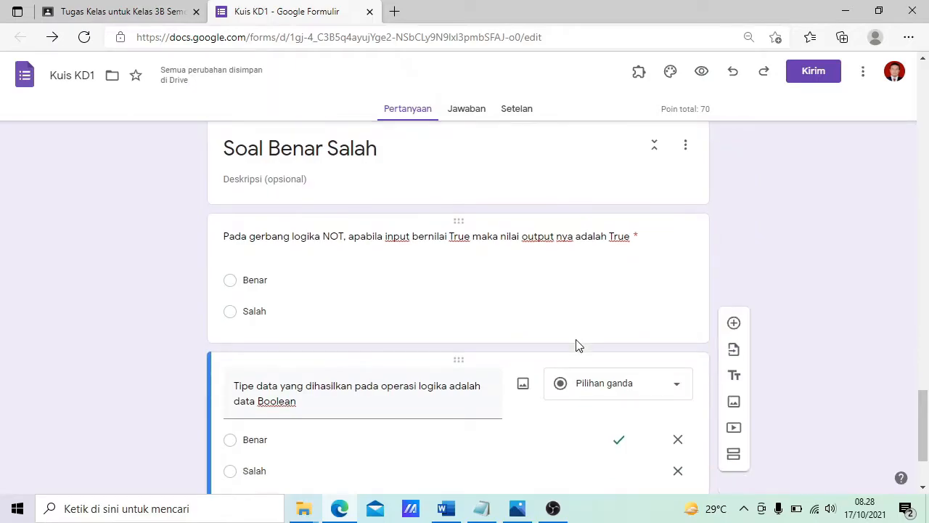
scroll(576, 345, down, 3)
click(446, 510)
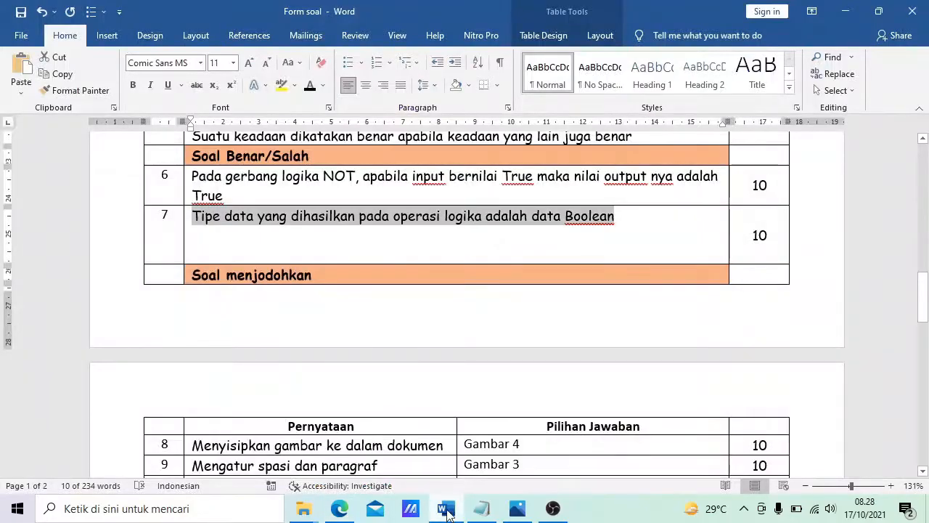
scroll(392, 371, down, 3)
scroll(384, 361, up, 2)
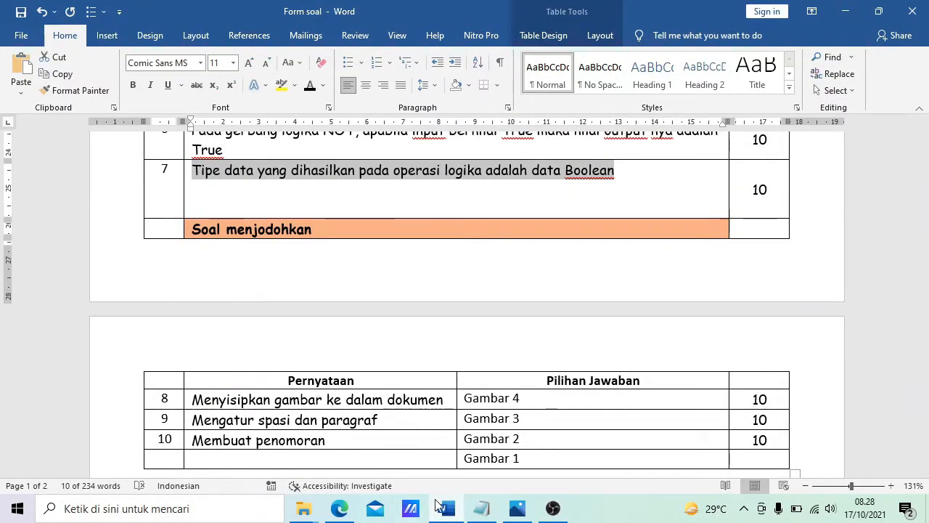
click(352, 507)
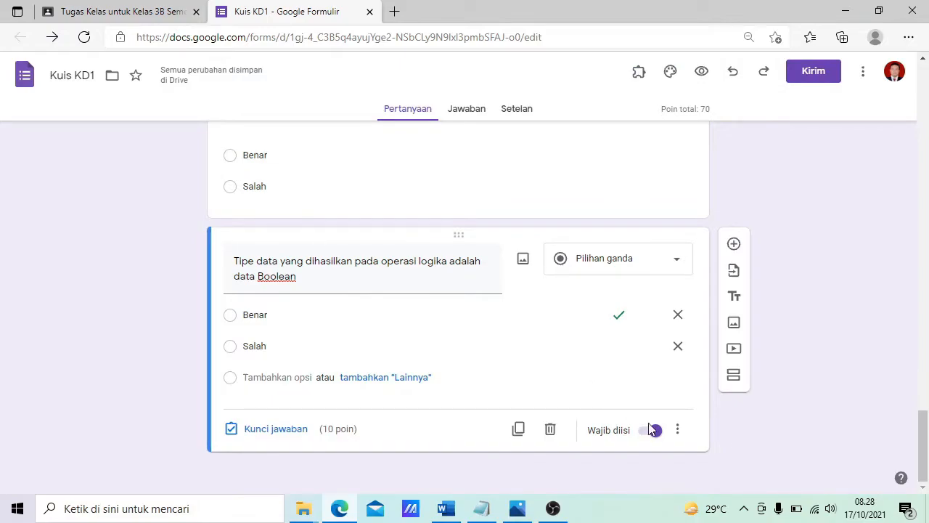
Step: Add a new section after the Boolean question and title it "Soal Menjodohkan"
click(734, 377)
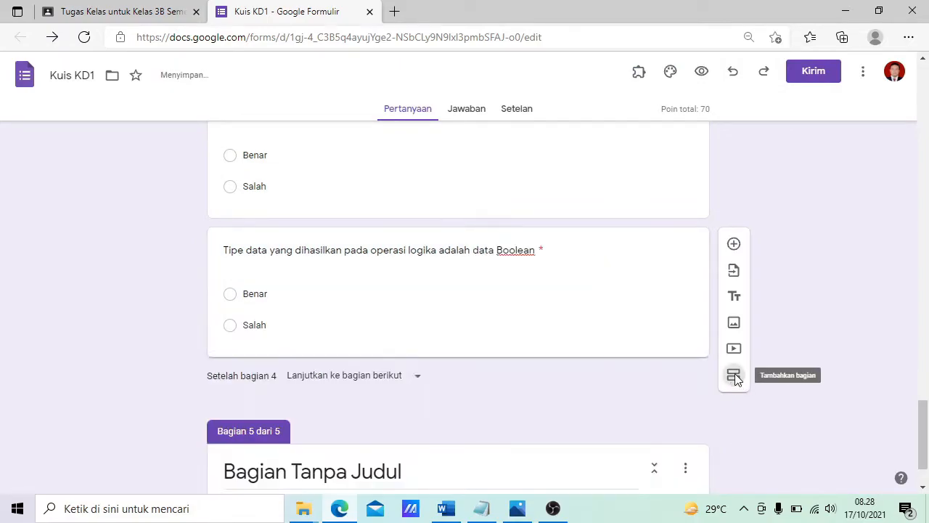
click(378, 401)
drag(421, 398, 220, 391)
text(Soal Menjodohkan)
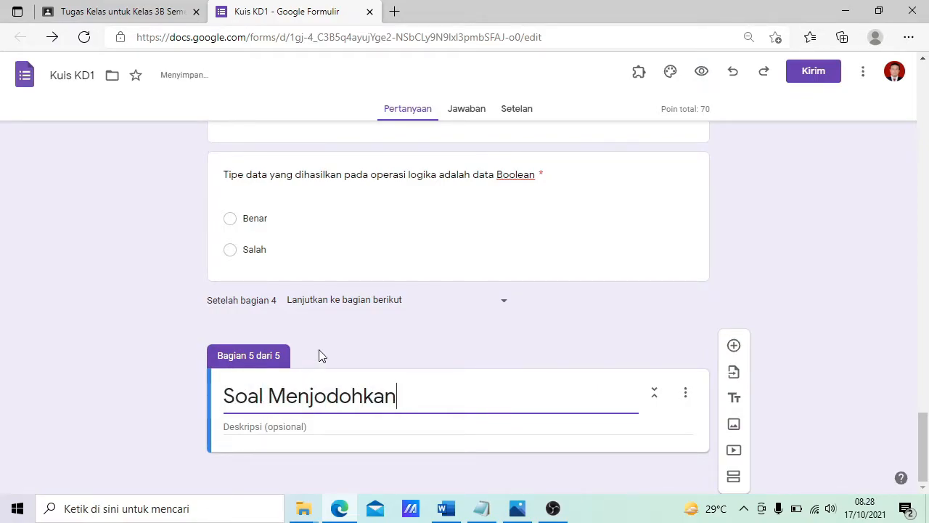
Step: Describe the Soal Menjodohkan section as "Cocokan fungsi pada sisi baris dengan gambar yang ada di sisi kolom"
scroll(319, 350, up, 3)
scroll(325, 374, down, 3)
scroll(328, 395, up, 2)
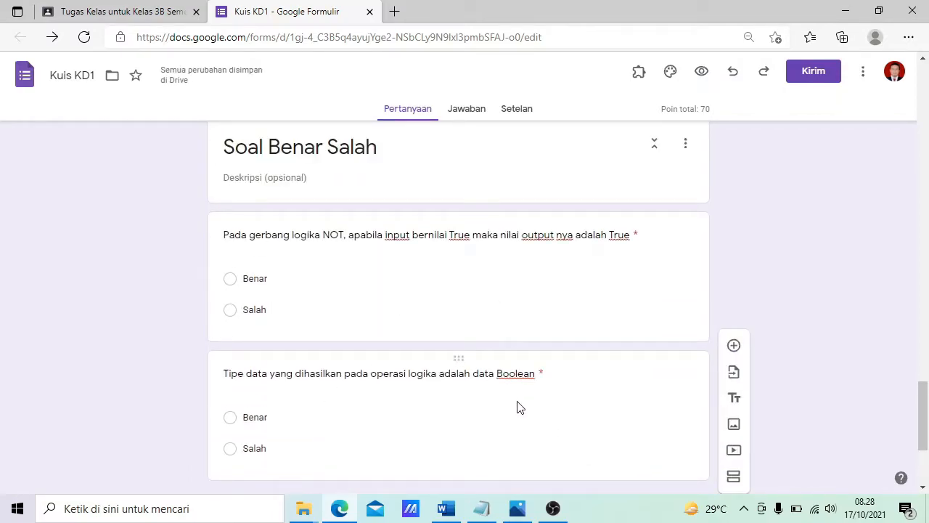
scroll(466, 376, down, 3)
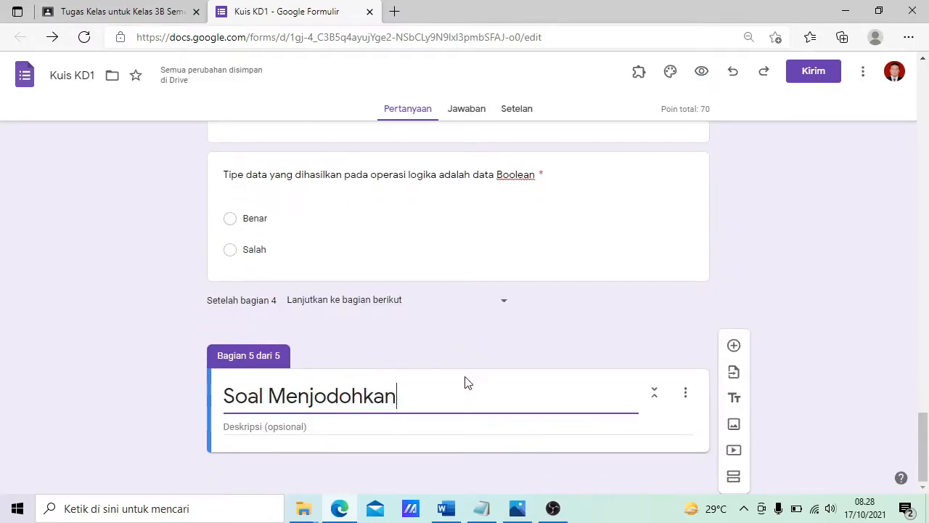
click(318, 428)
text(Cocokan sisi)
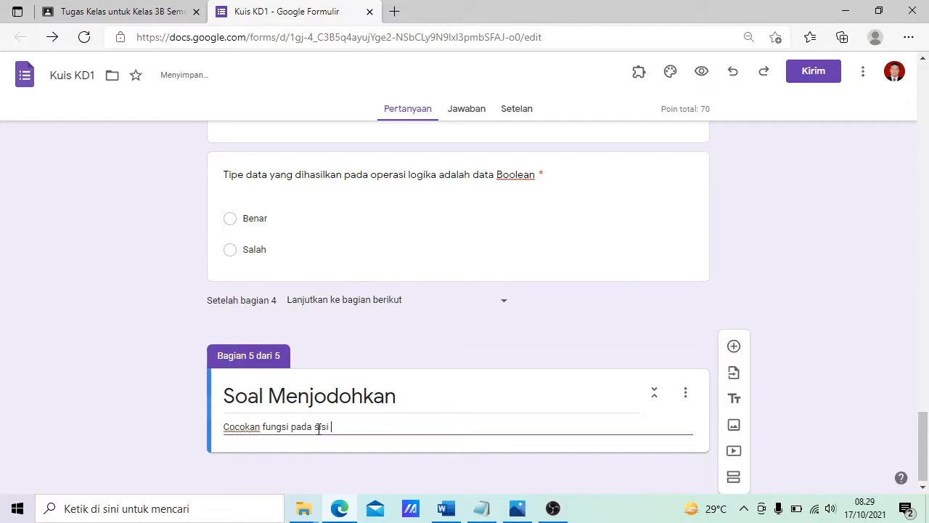
text(s dengan gambar yang ada di si)
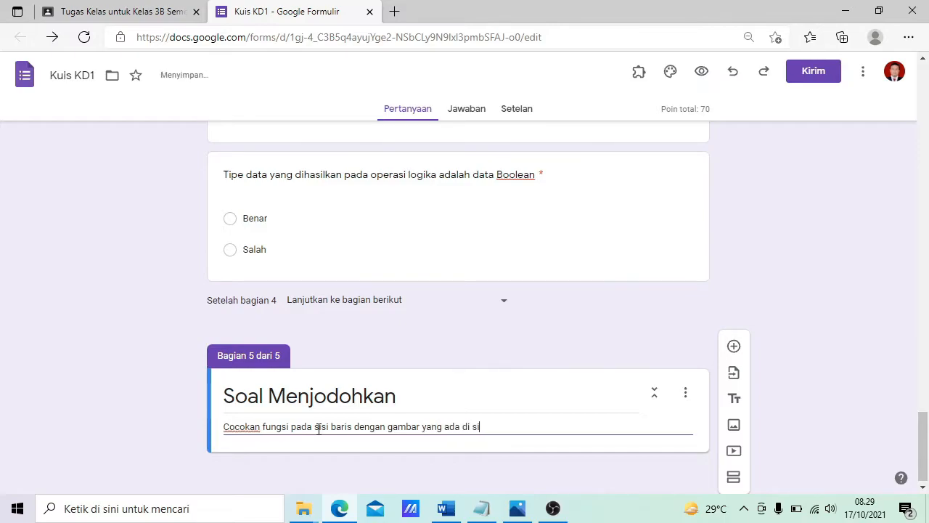
text(m)
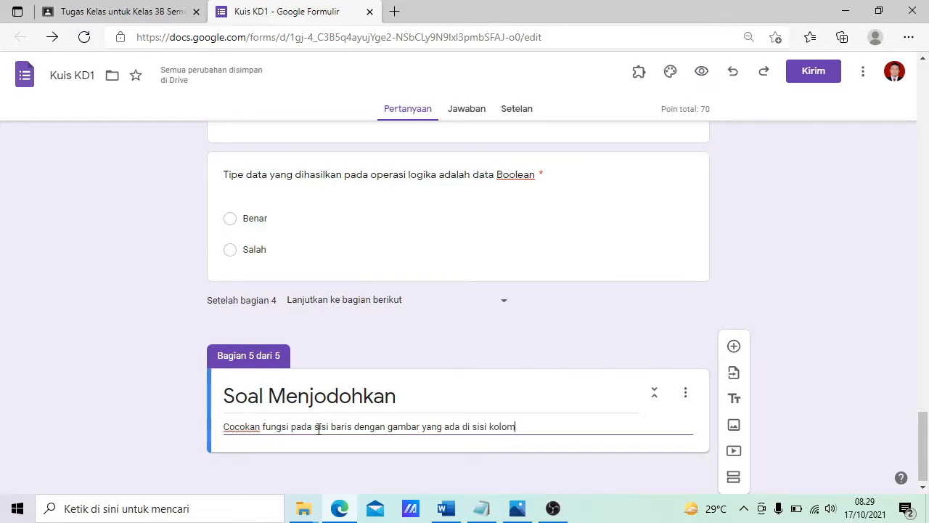
Step: Add a question of type Kisi pilihan ganda to the Soal Menjodohkan section
click(734, 348)
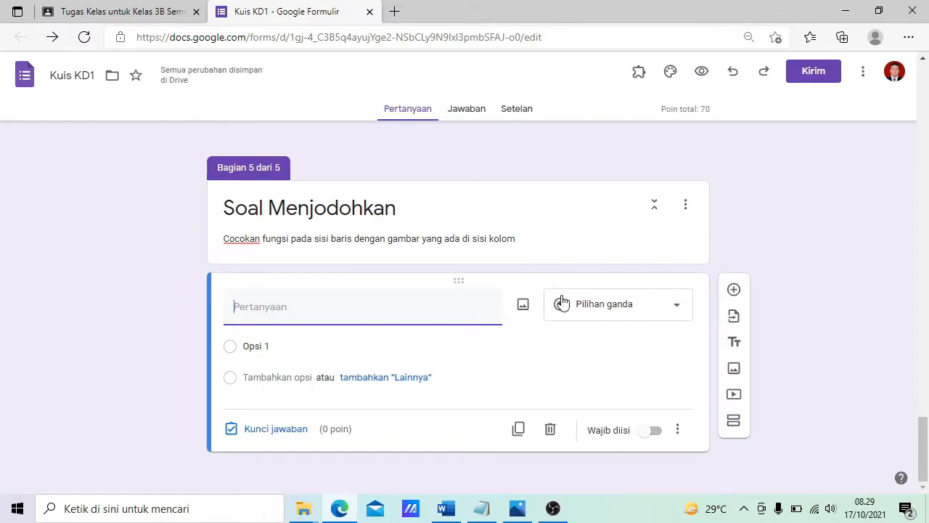
click(676, 308)
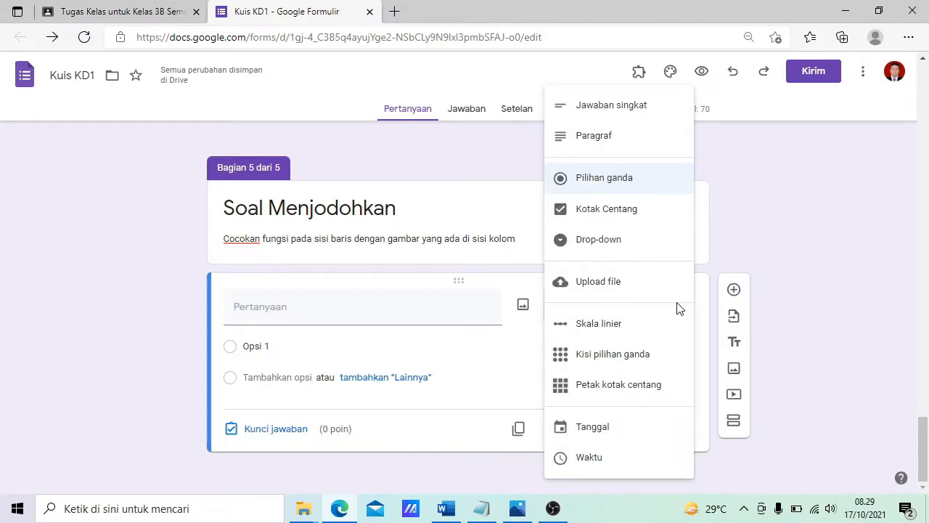
click(607, 355)
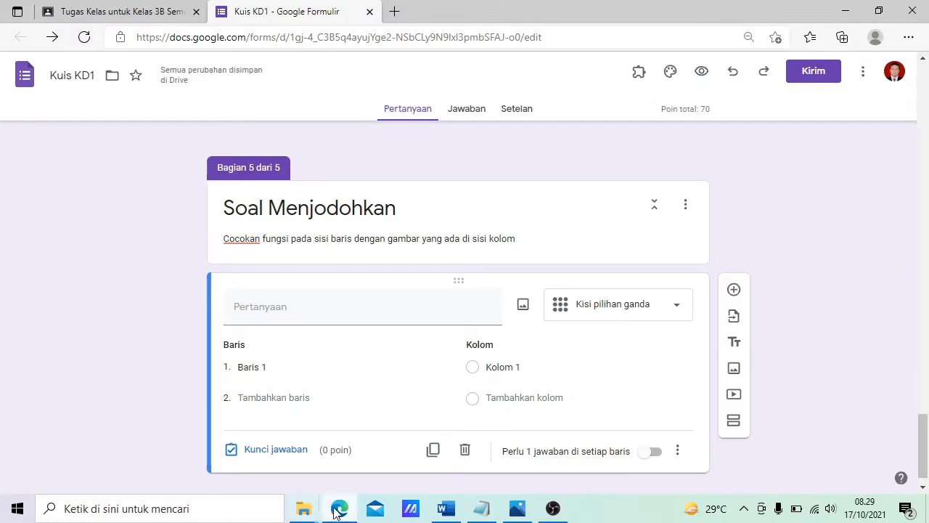
Step: Check the matching table in Word, and return to the form in Edge to upload the image Gambar 1 into the grid question
click(446, 508)
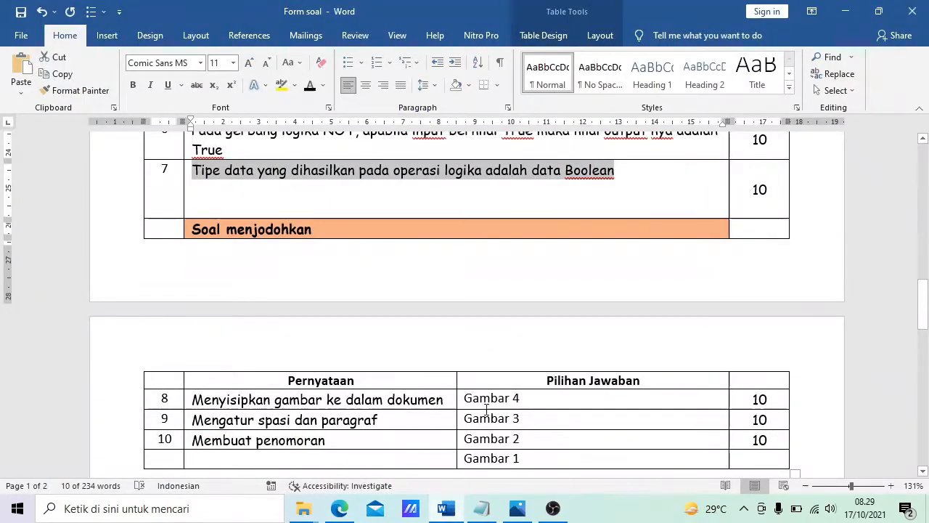
scroll(480, 404, down, 3)
scroll(481, 404, down, 3)
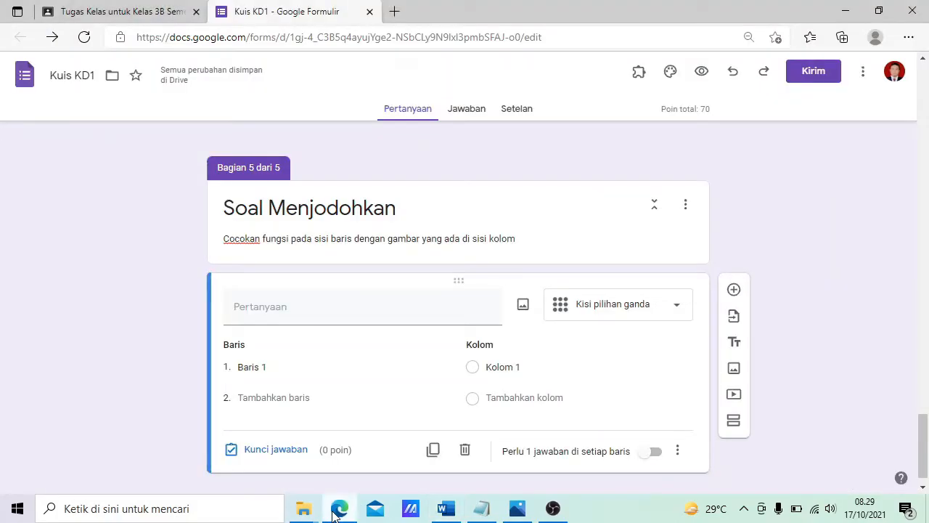
click(340, 508)
click(522, 306)
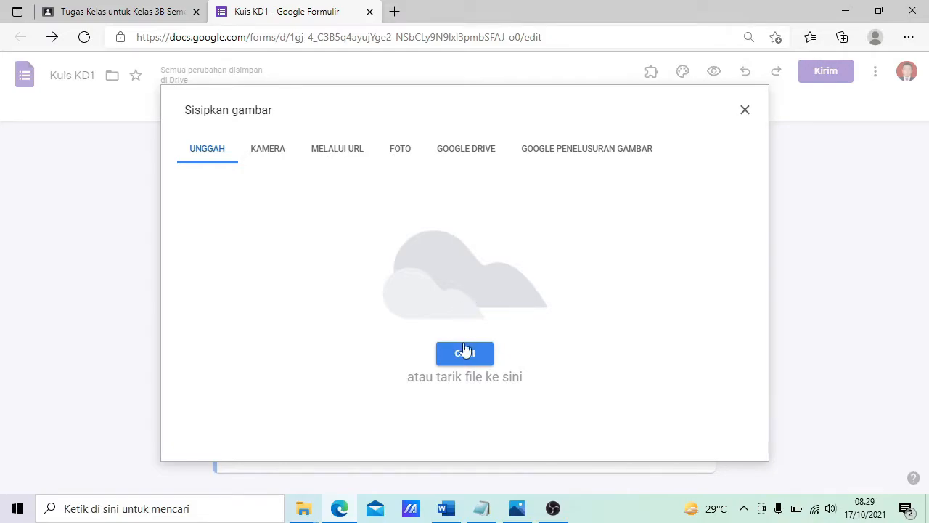
click(464, 351)
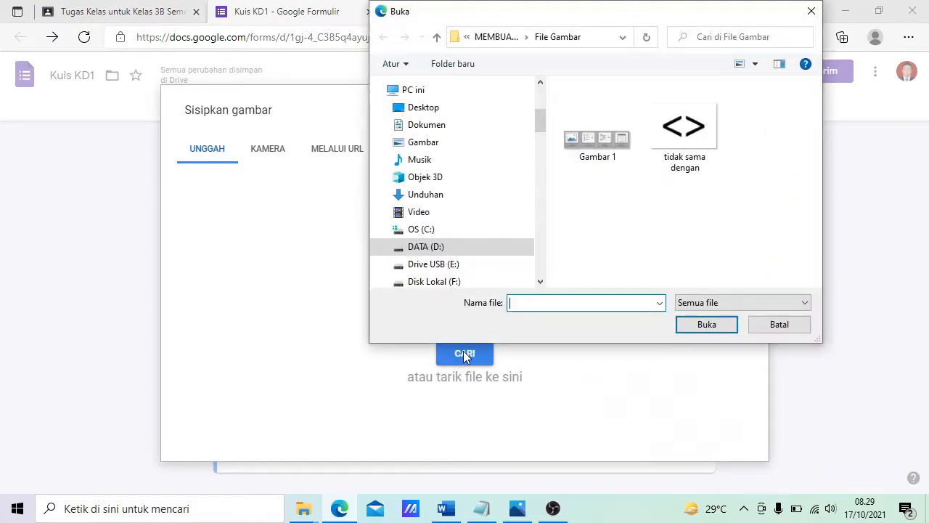
click(608, 138)
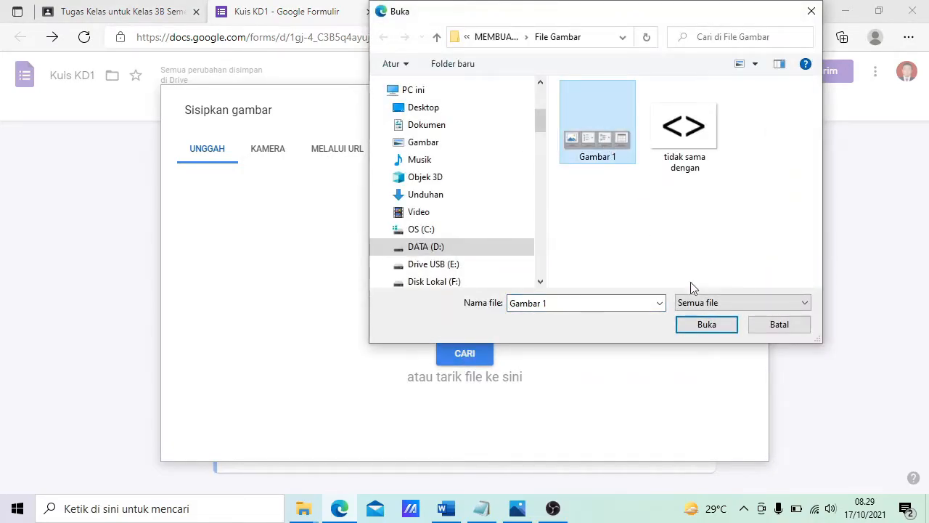
click(708, 325)
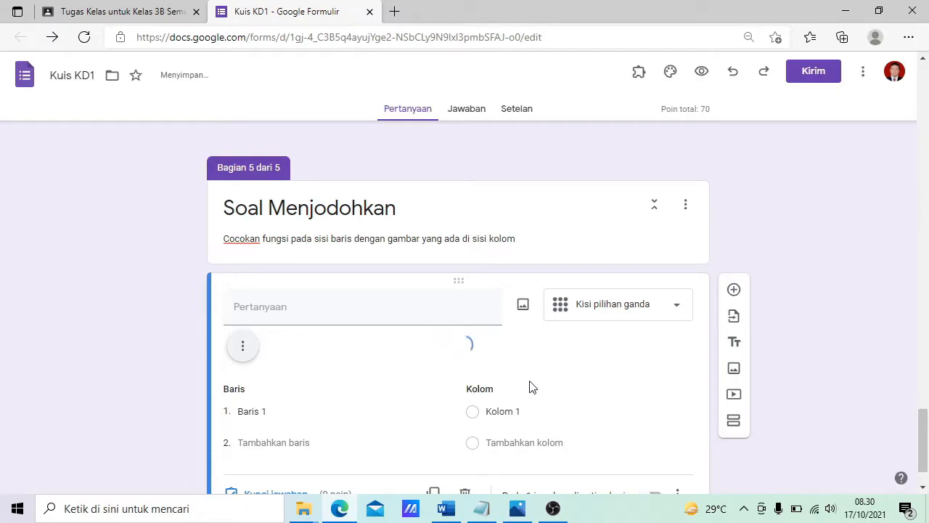
Step: Enter the grid question's text "Perhatikan gambar di bawah ini. Cocokan dengan fungsinya pada aplikasi pengolah kata"
scroll(398, 387, down, 1)
click(280, 245)
text(Perhatikan g)
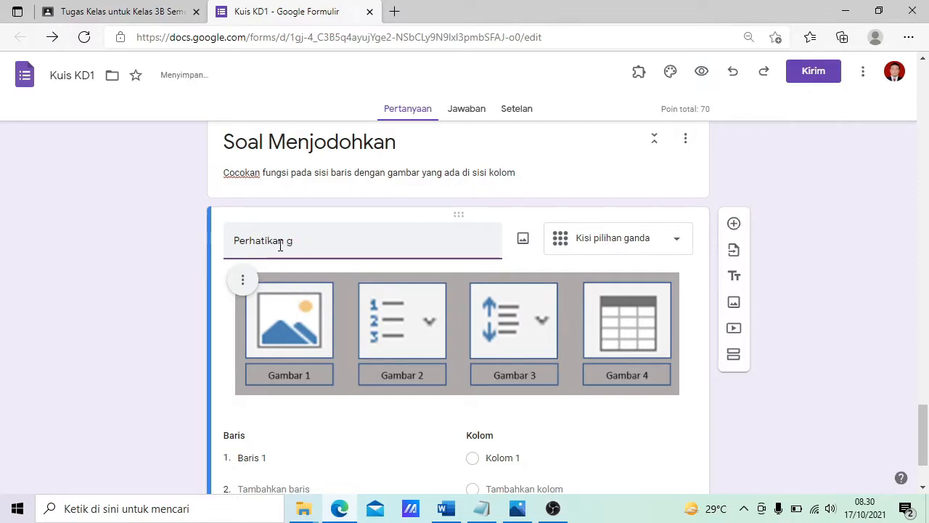
text(mambar d)
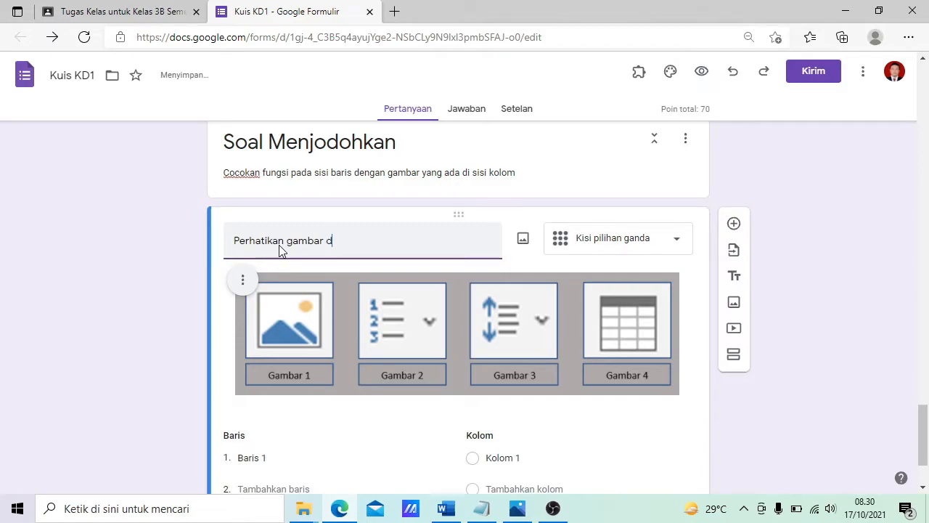
text(i bawah ini)
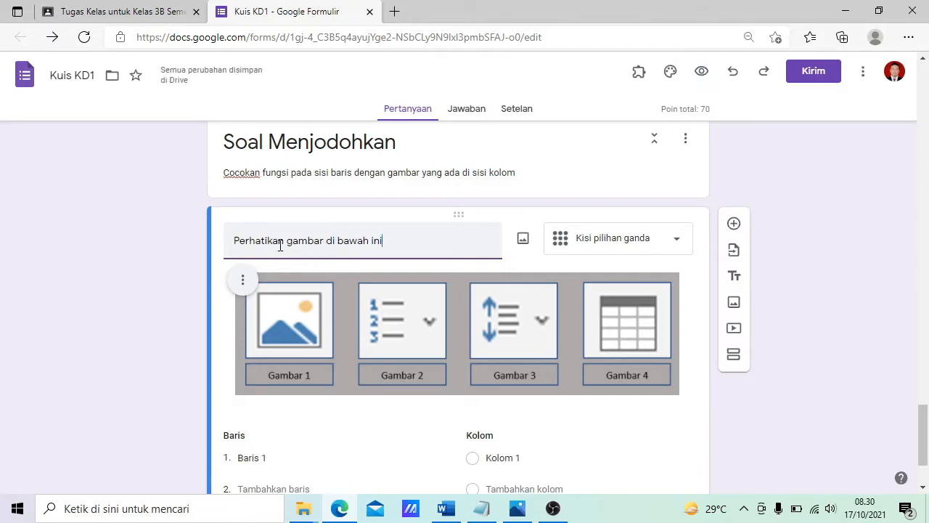
text(. Coco)
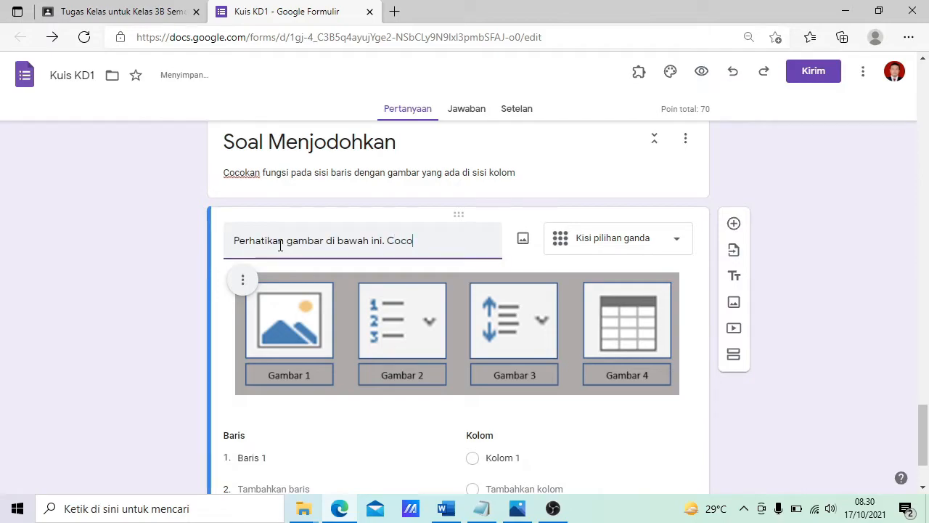
text(kan )
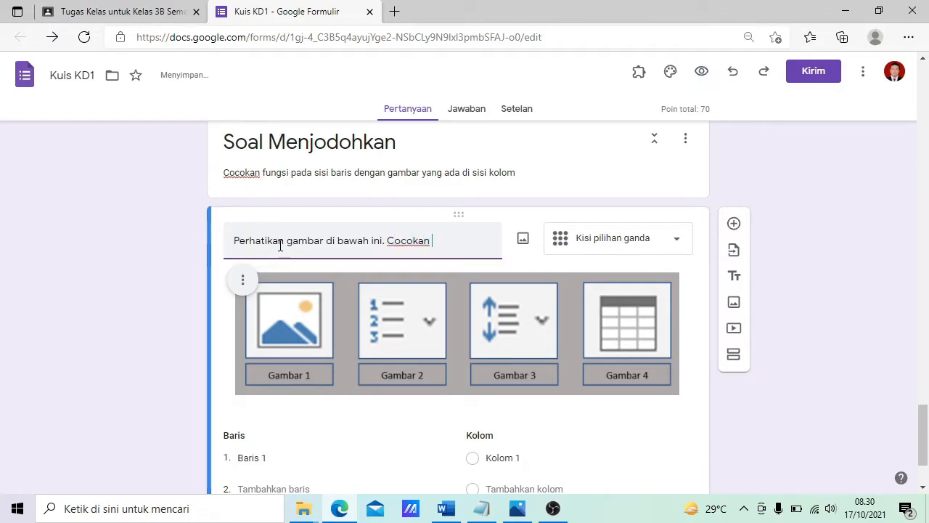
text(dengan fun)
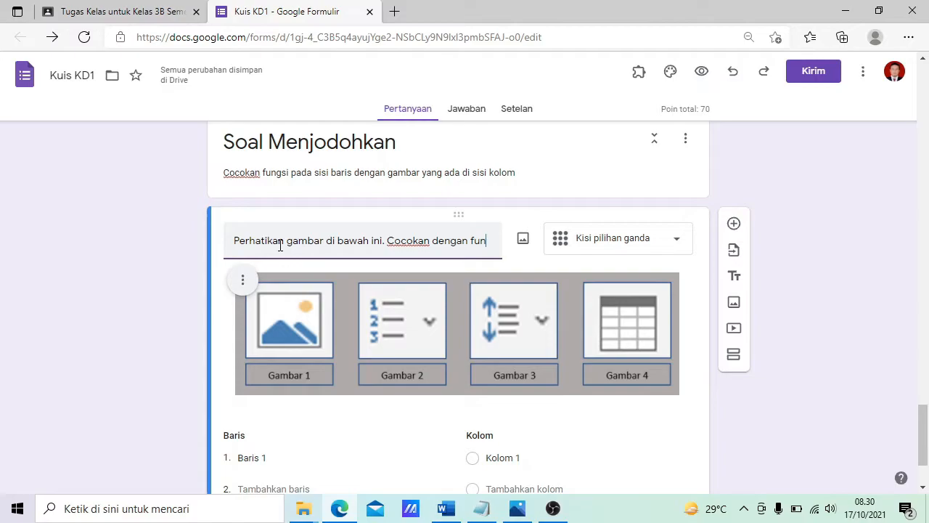
text(gsi)
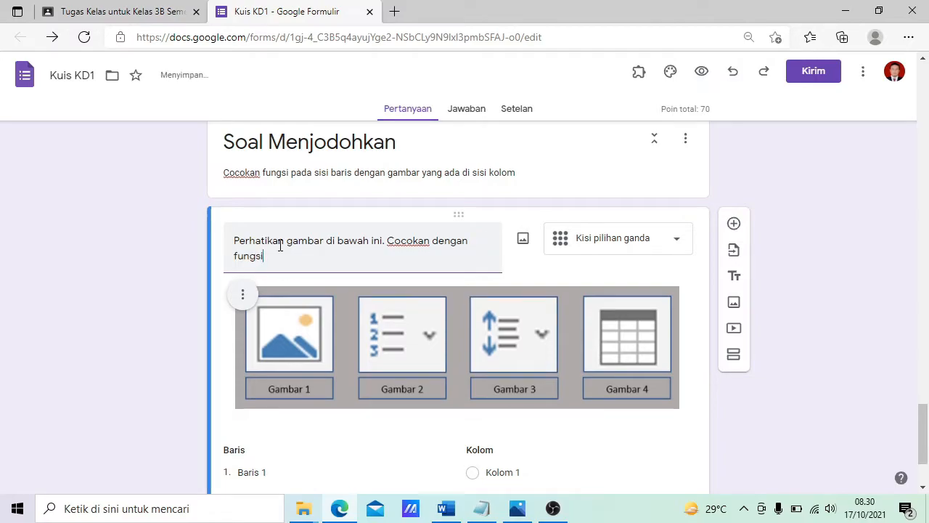
text(nya pada ap)
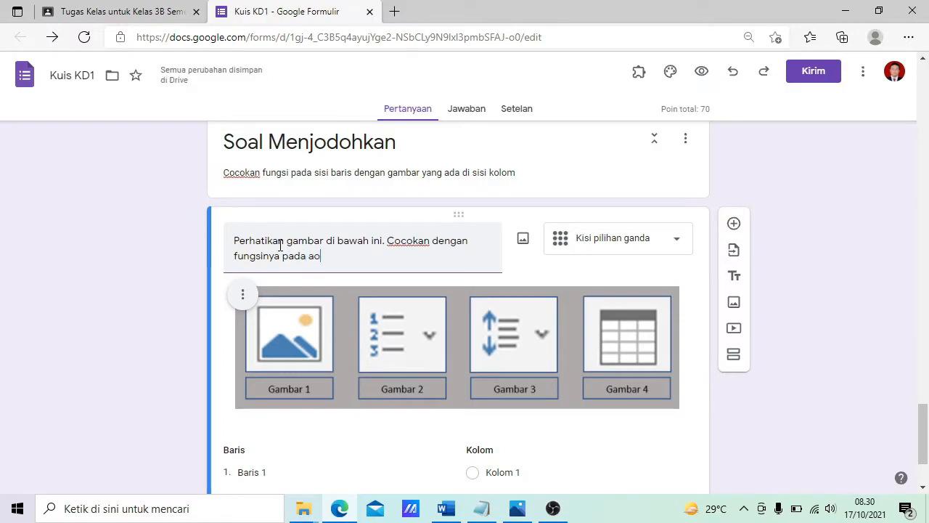
text(likasi )
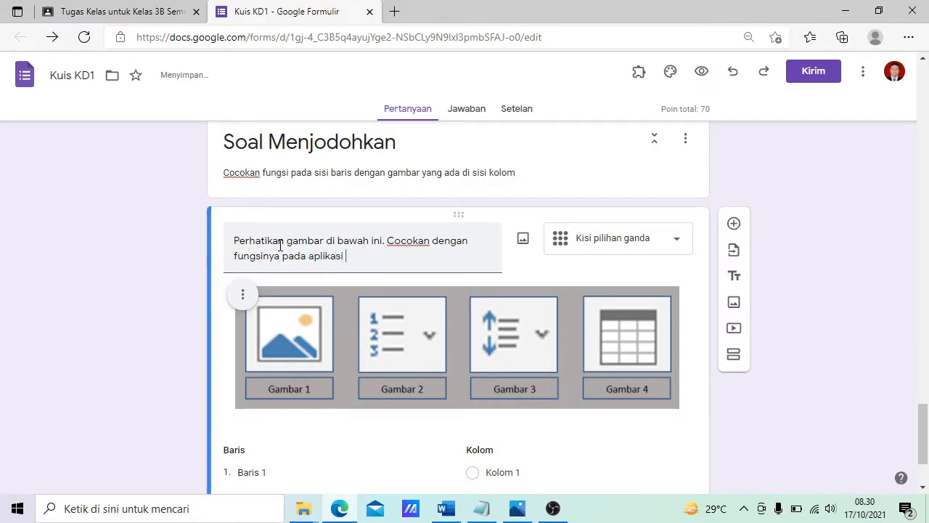
text(pengolah kata)
Step: Switch to Word and copy the Pernyataan statements of questions 8 to 10 from the matching table
scroll(313, 284, down, 2)
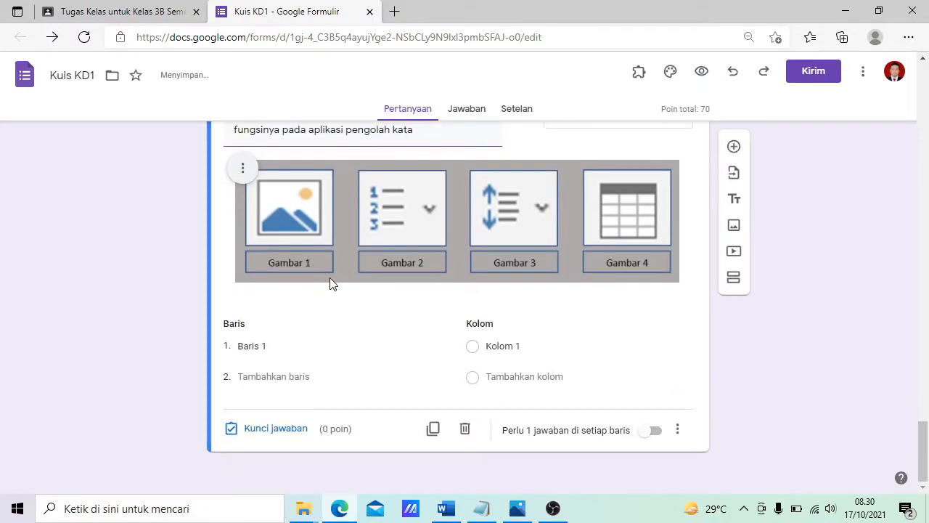
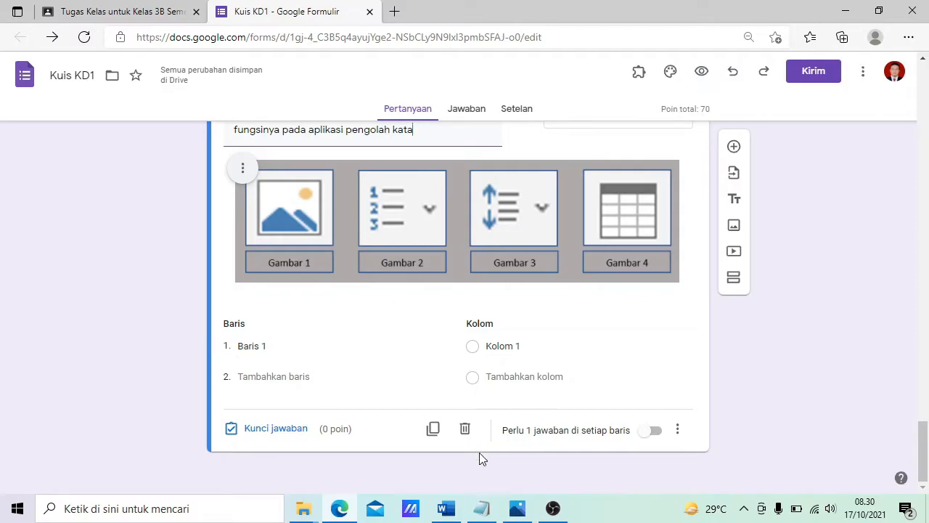
click(443, 505)
scroll(392, 385, up, 3)
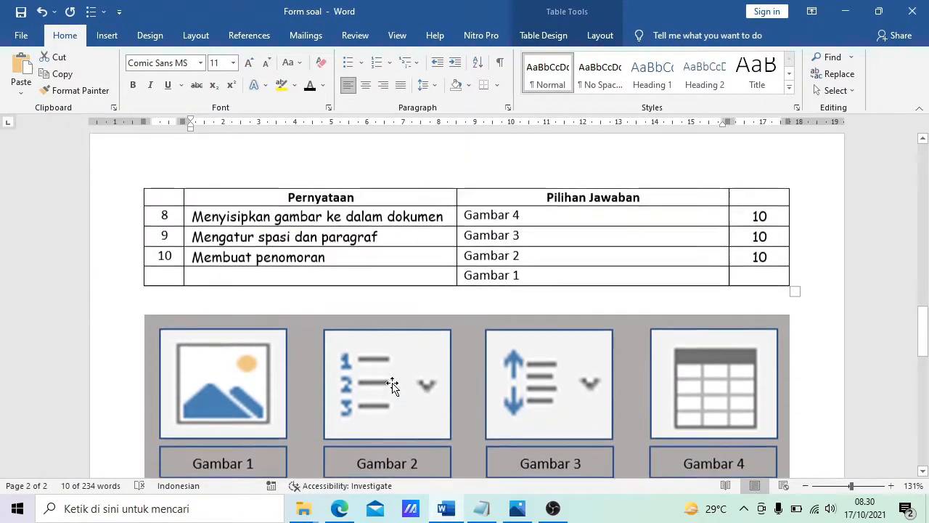
scroll(392, 385, up, 3)
drag(216, 313, 274, 391)
key(ctrl+c)
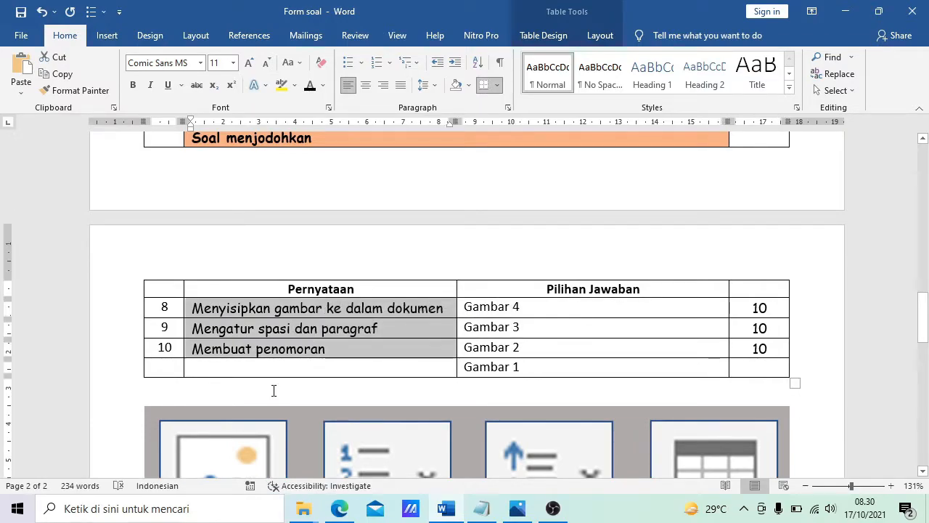
Step: Switch to Edge and paste the three copied statements as the rows of the grid question
click(339, 508)
click(253, 346)
key(ctrl+v)
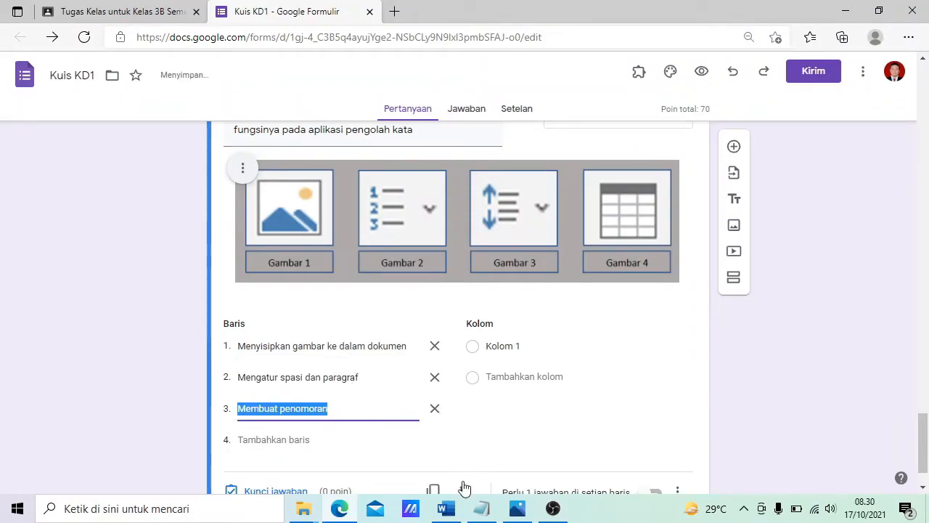
Step: Copy the Pilihan Jawaban entries Gambar 4 to Gambar 1 from the Word table and paste them as the grid question's columns in Edge
click(446, 508)
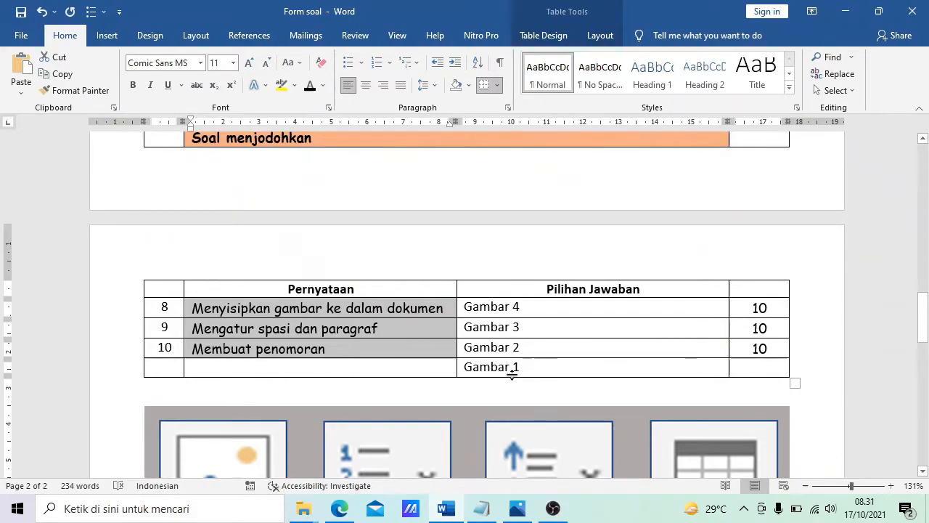
scroll(531, 370, down, 1)
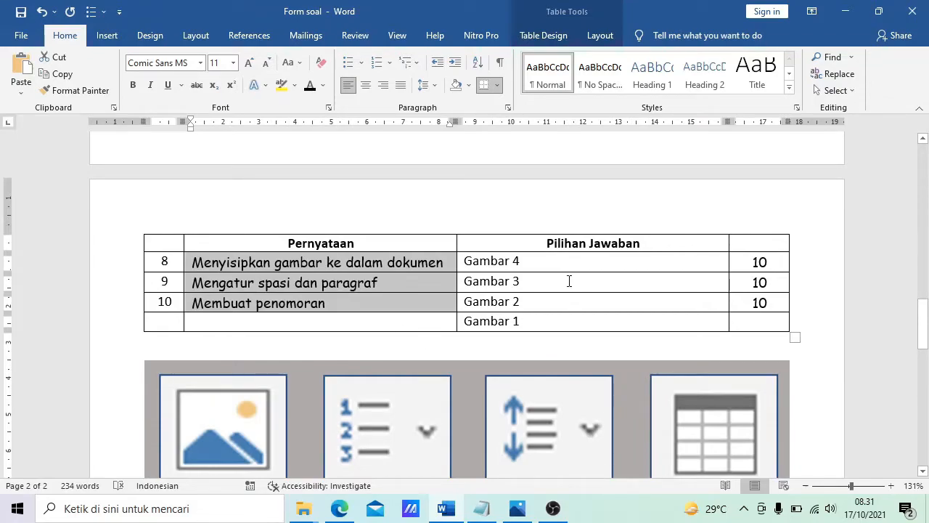
click(539, 265)
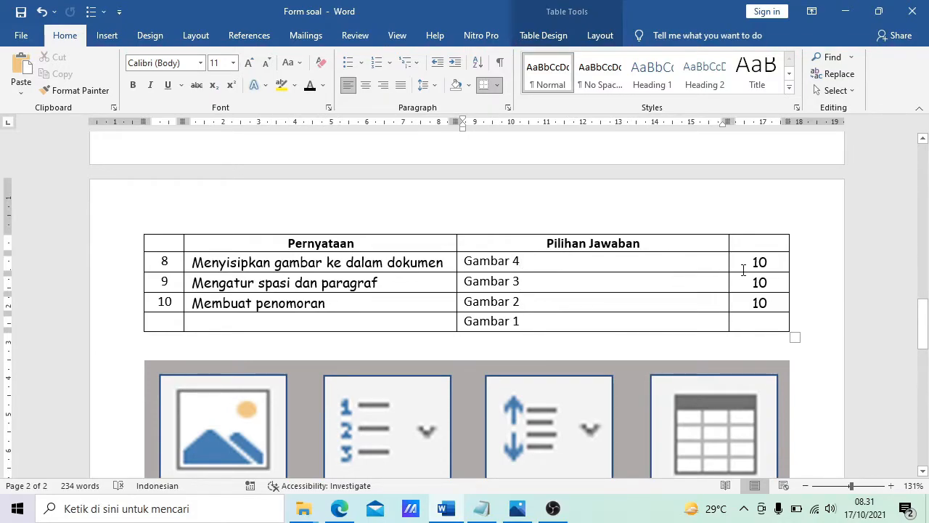
drag(465, 262, 524, 327)
key(ctrl+c)
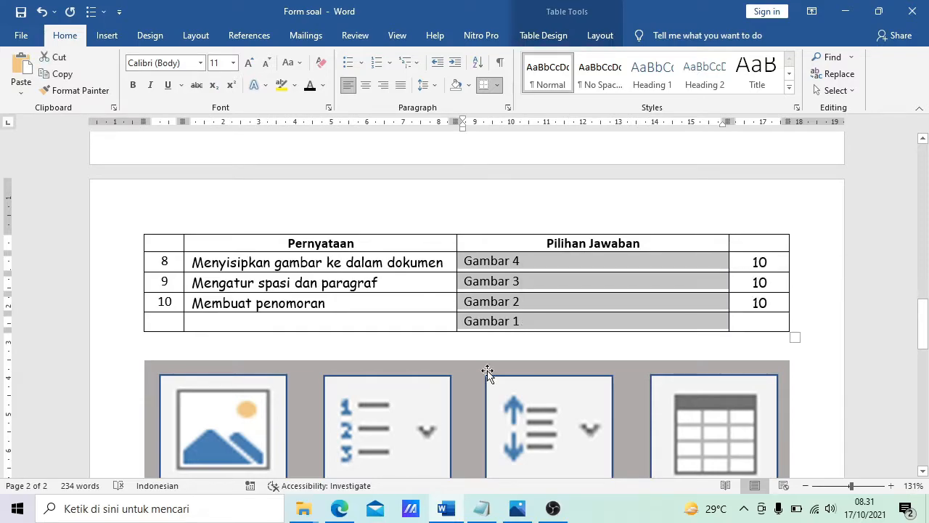
click(339, 508)
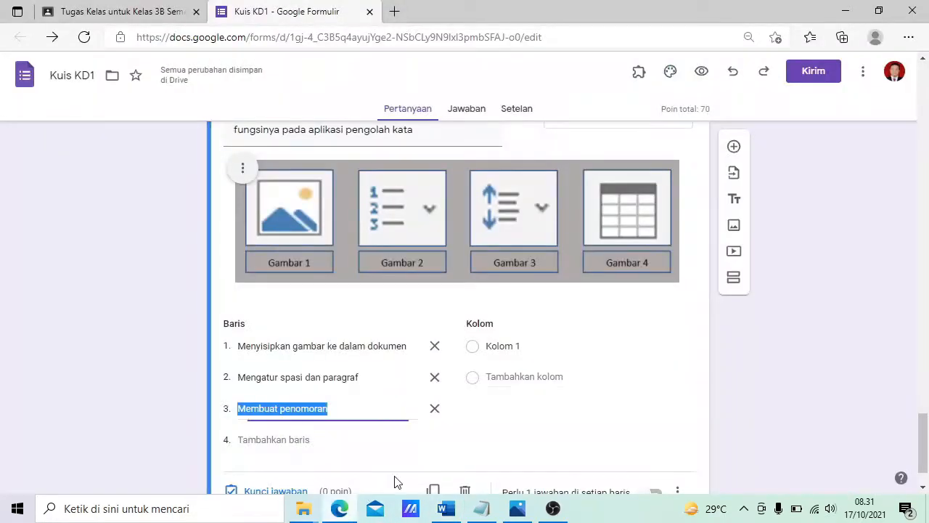
click(508, 348)
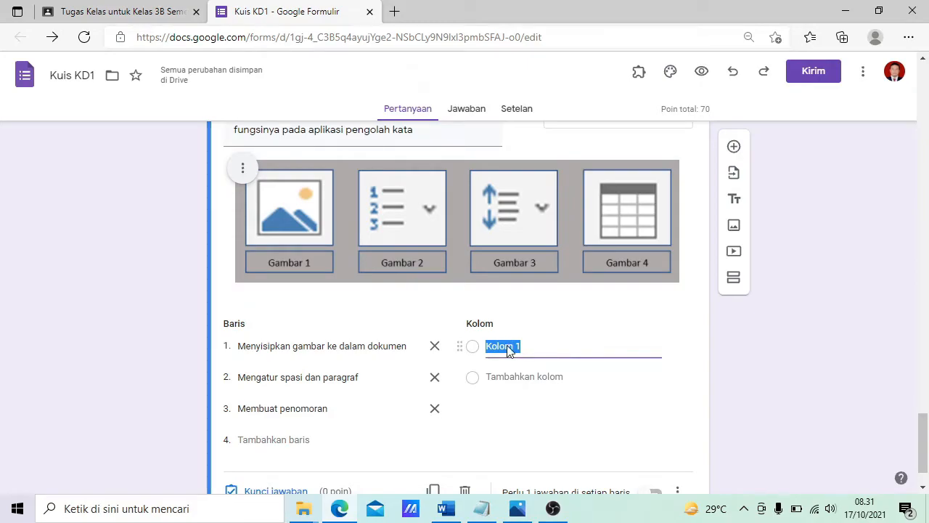
key(ctrl+v)
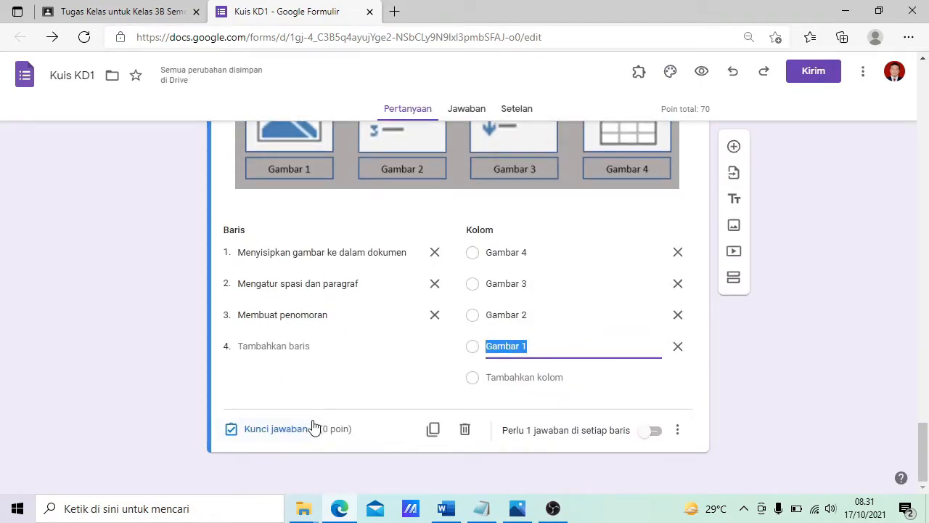
Step: Assign 10 points to each of the three rows in the grid question's answer key
click(288, 430)
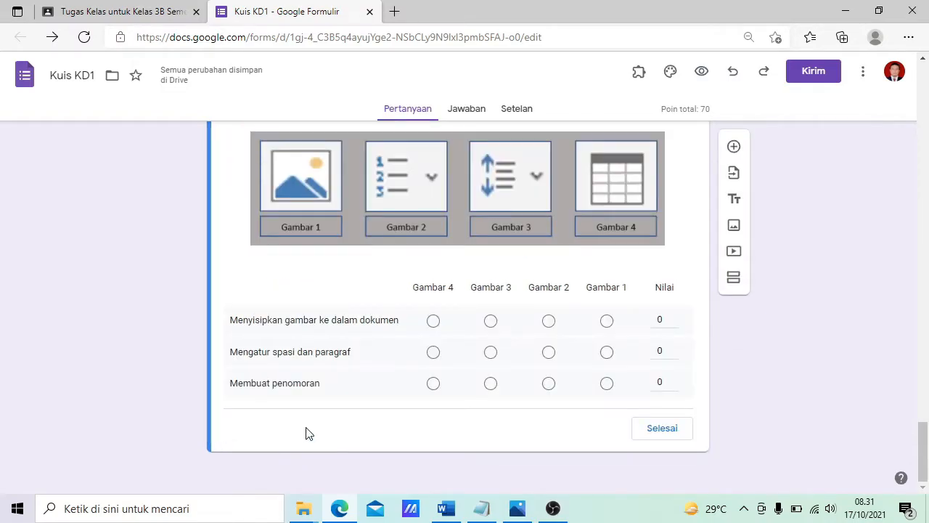
click(664, 318)
text(10)
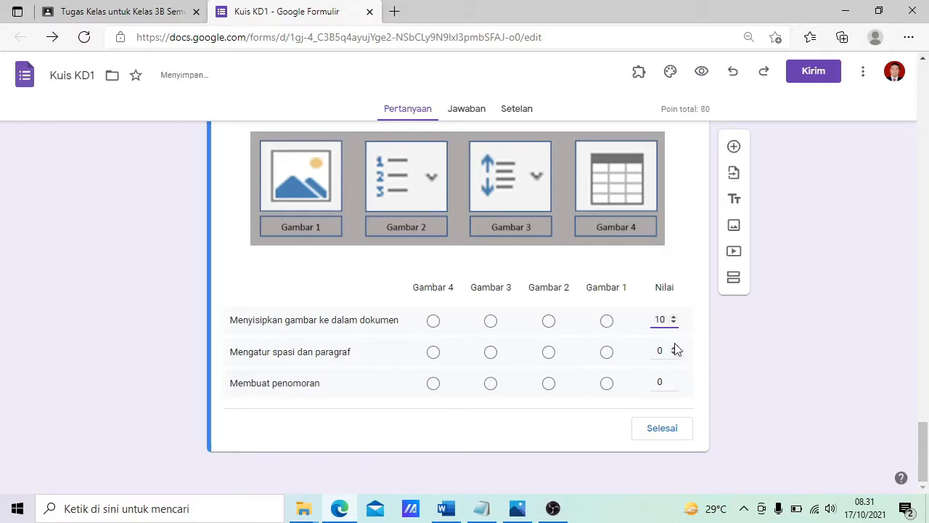
click(664, 349)
text(10)
click(662, 379)
click(662, 428)
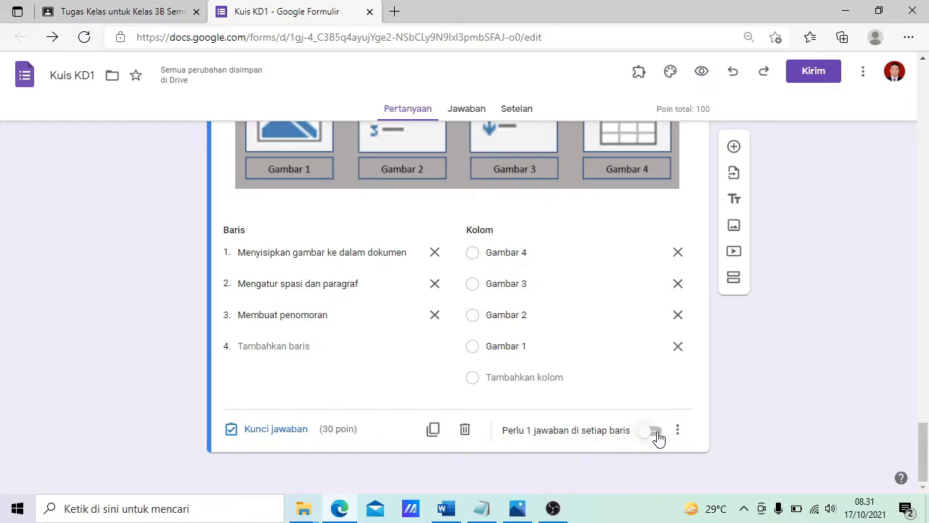
Step: Require one answer in every row of the grid question and shuffle its row order
click(657, 432)
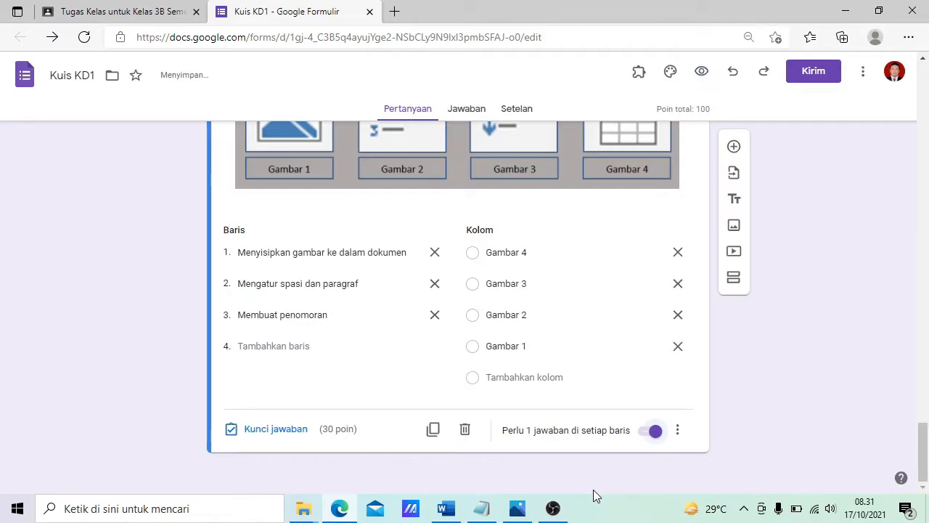
click(678, 429)
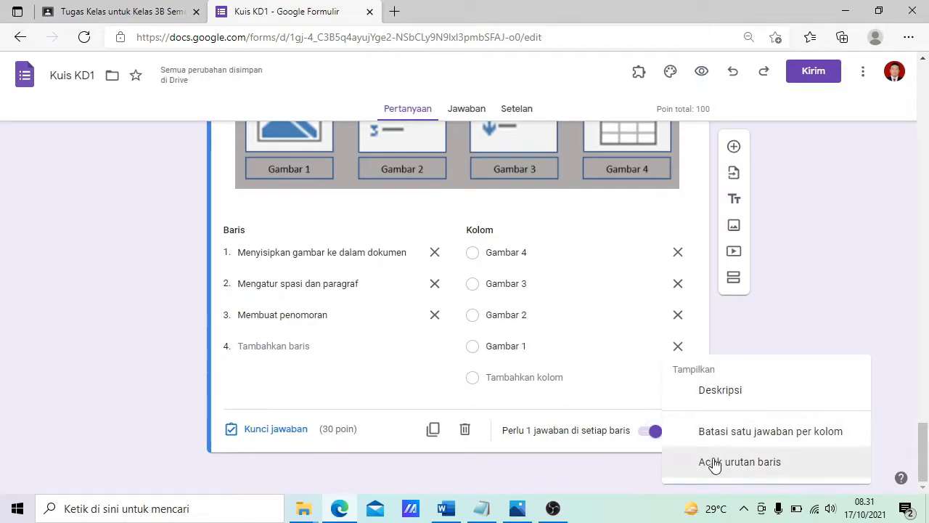
click(719, 463)
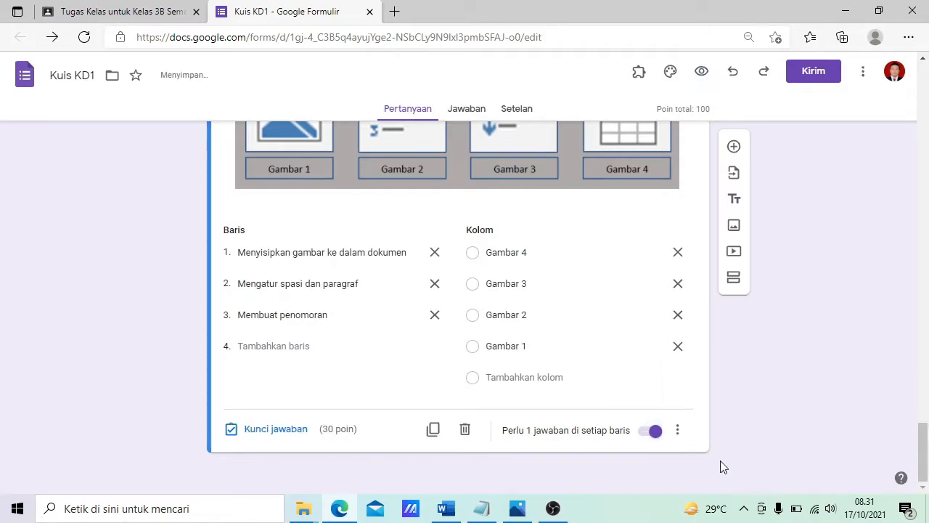
Step: Review the form's sections and questions from Soal Menjodohkan up to the Nama Lengkap and Kelas fields
scroll(684, 380, up, 3)
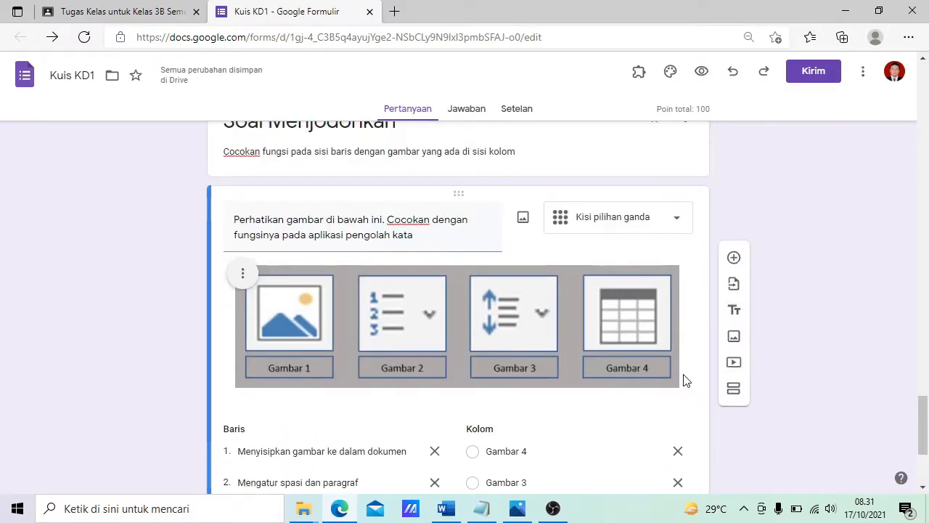
scroll(685, 380, up, 9)
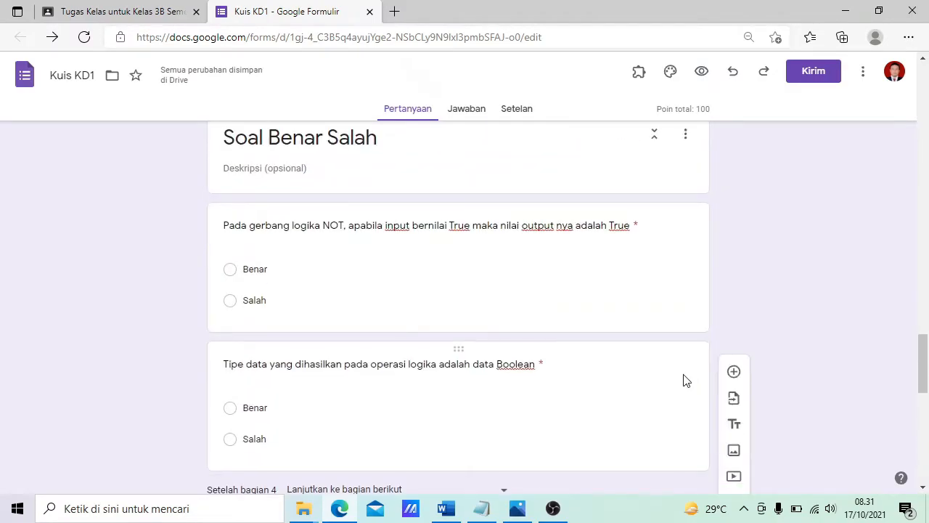
scroll(683, 374, up, 7)
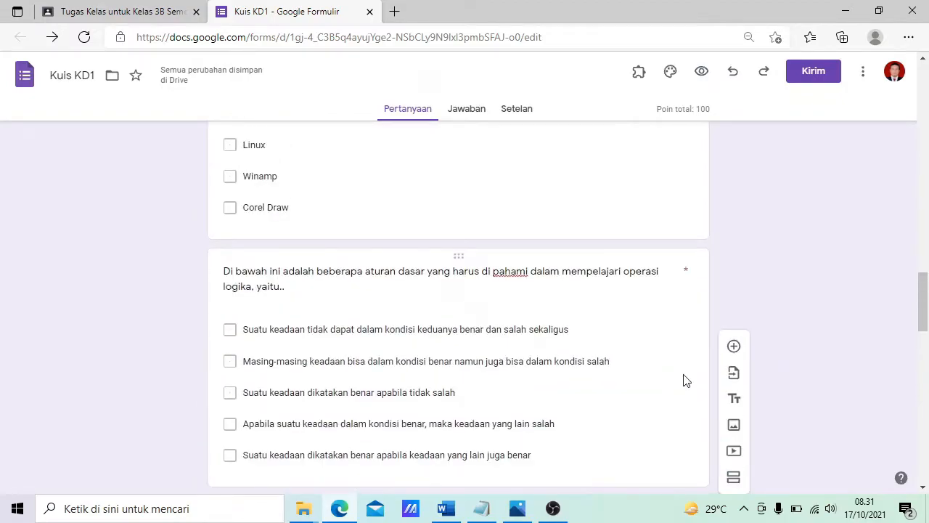
scroll(685, 374, up, 4)
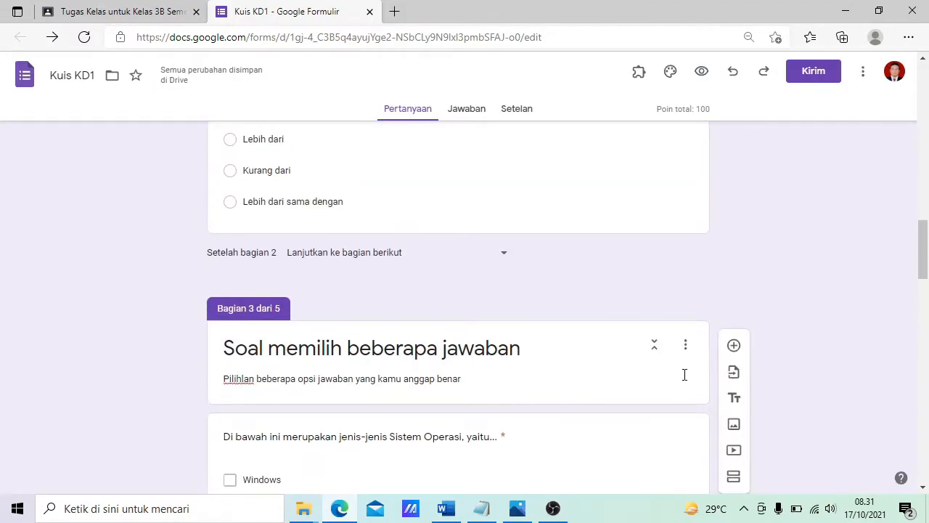
scroll(686, 380, up, 4)
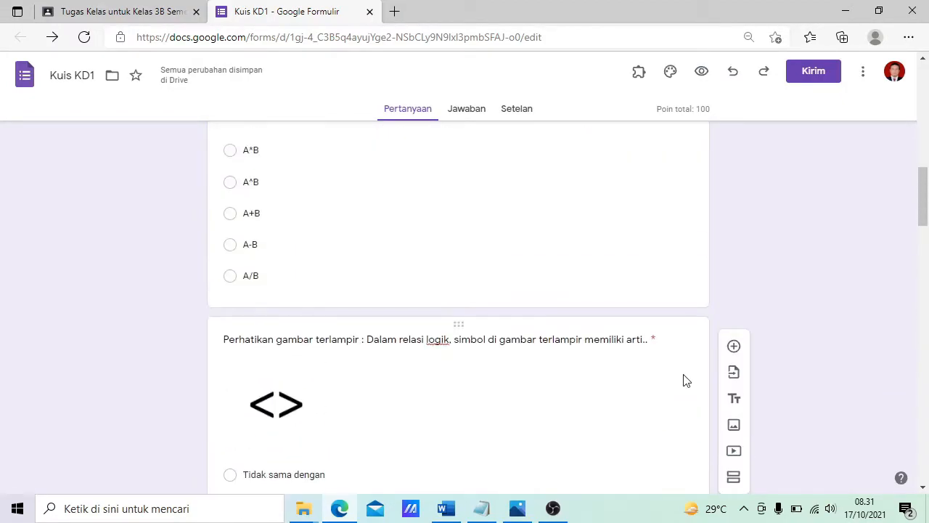
scroll(686, 380, up, 6)
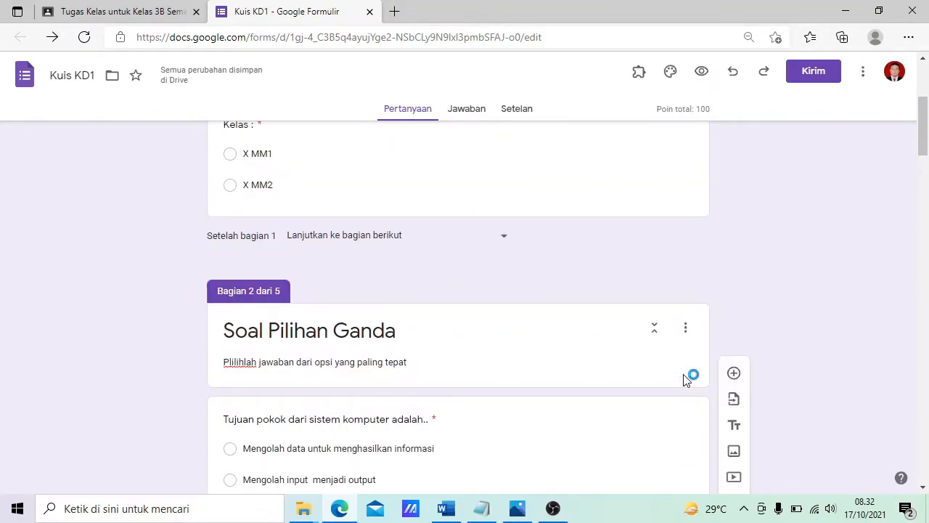
scroll(491, 312, up, 3)
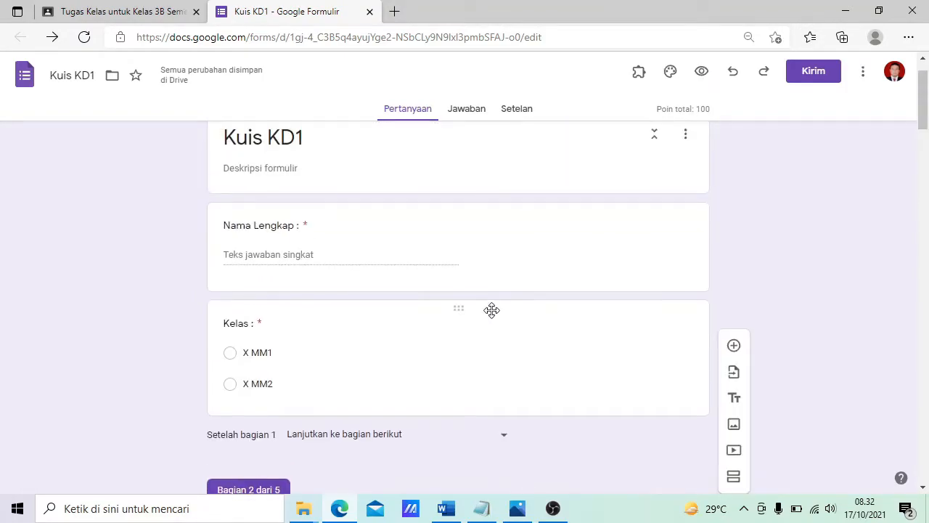
scroll(491, 310, down, 9)
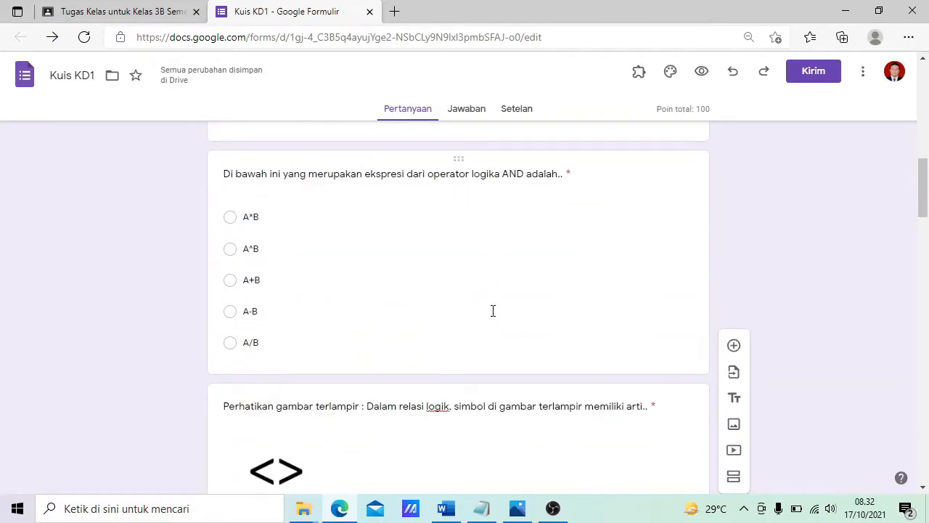
scroll(493, 311, up, 3)
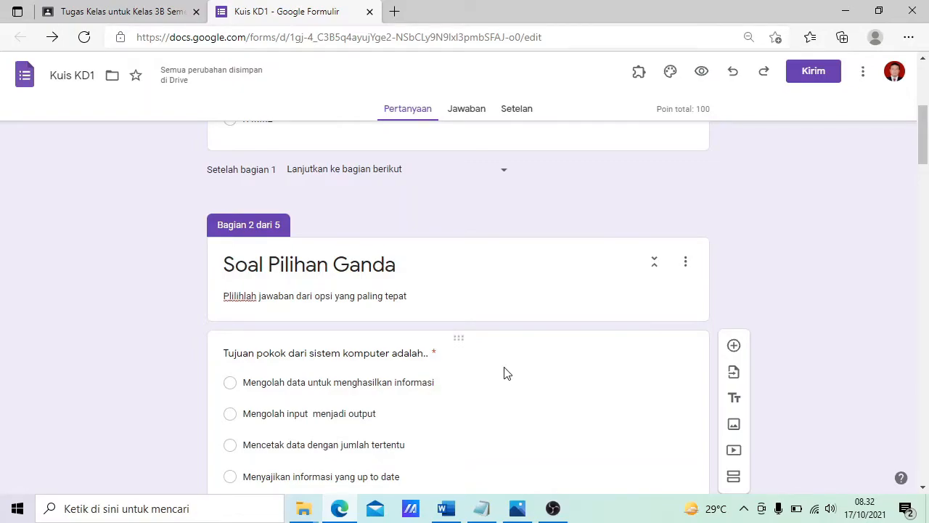
scroll(506, 373, down, 1)
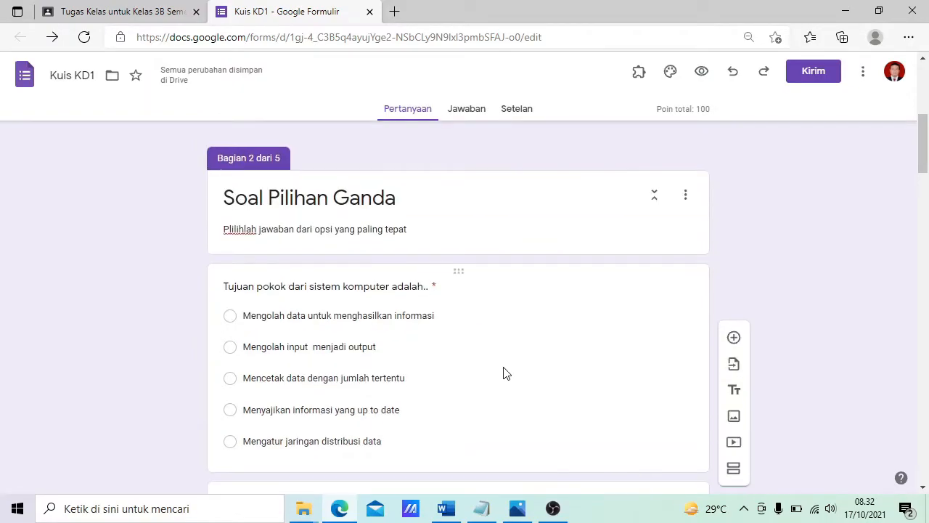
Step: Open the form's settings and examine the quiz options for grade release, Chromebook locked mode and respondents
click(517, 109)
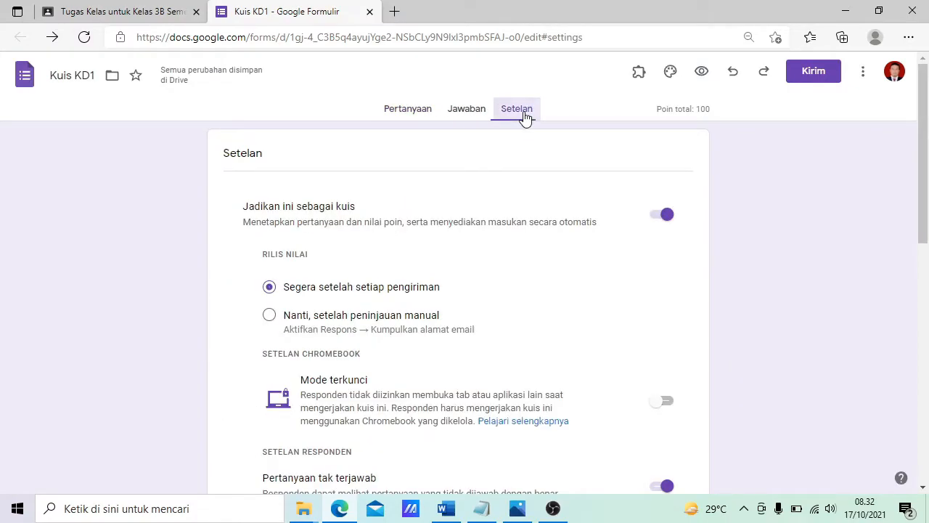
scroll(524, 117, down, 1)
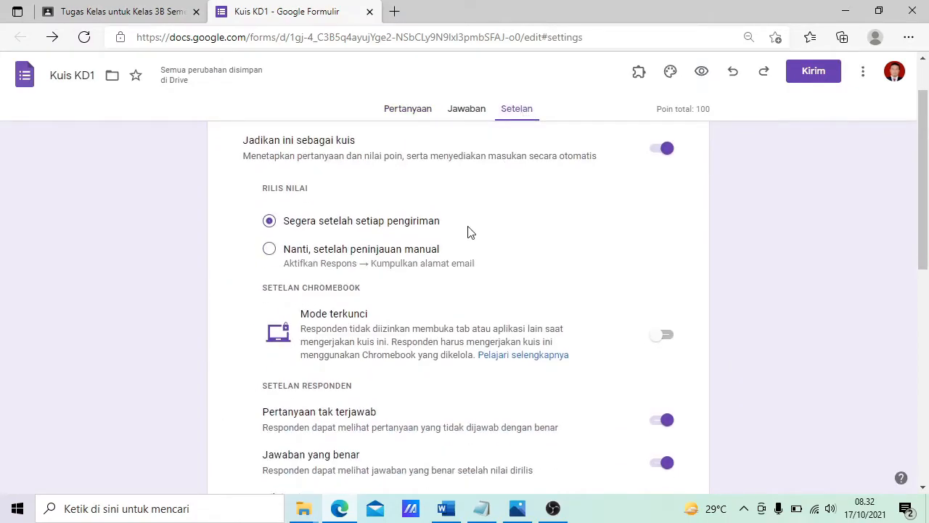
scroll(363, 233, up, 1)
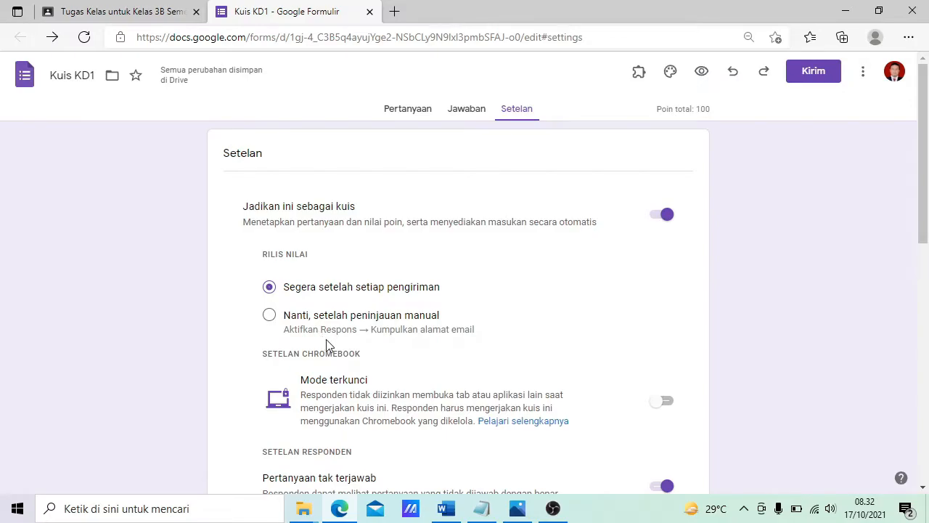
scroll(321, 321, down, 1)
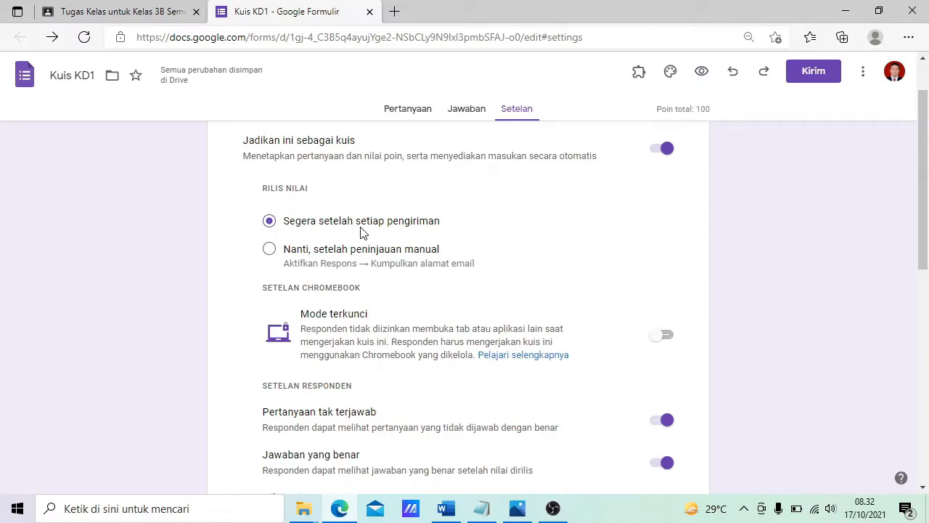
scroll(373, 231, down, 1)
scroll(365, 227, down, 1)
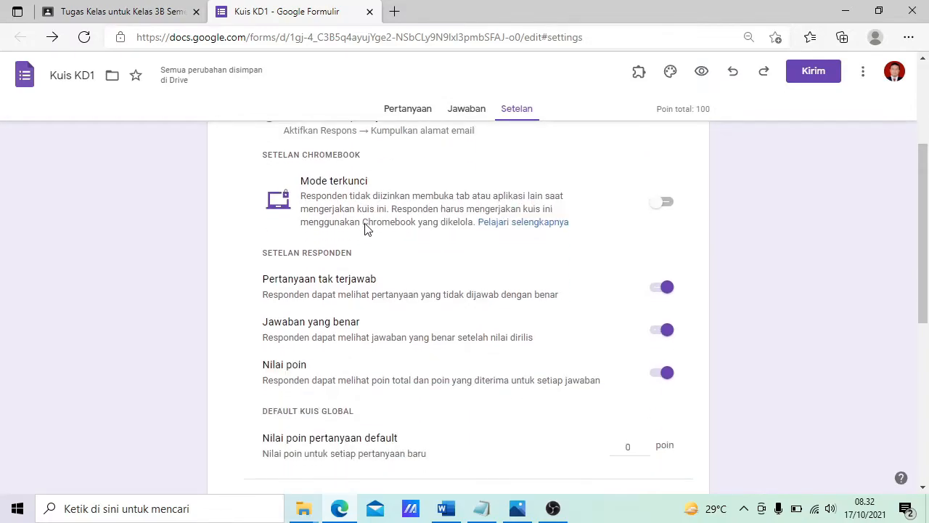
scroll(367, 224, up, 1)
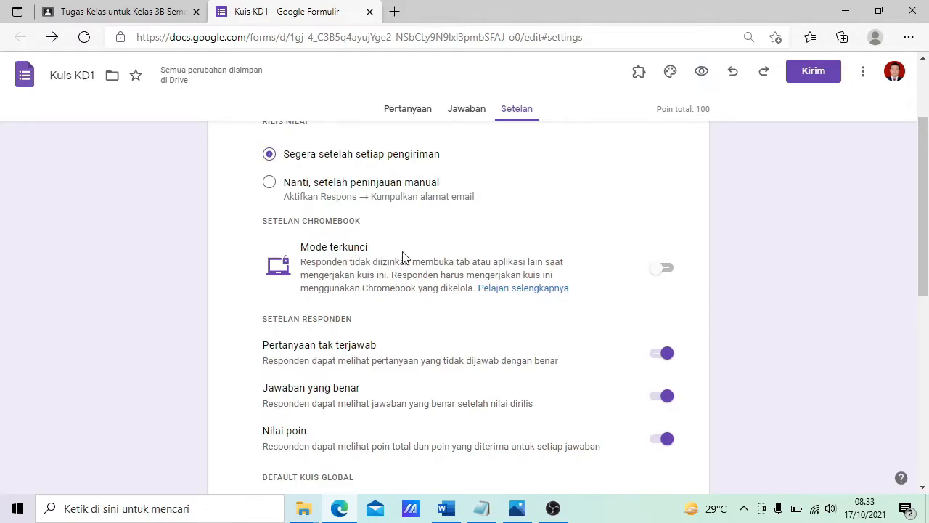
scroll(414, 260, down, 1)
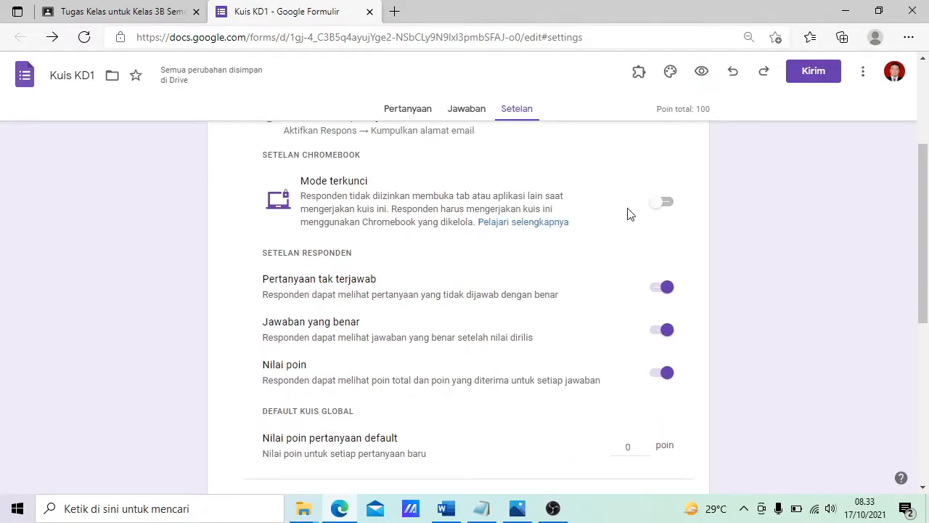
Step: Disable the respondent settings Pertanyaan tak terjawab and Jawaban yang benar
scroll(631, 215, down, 1)
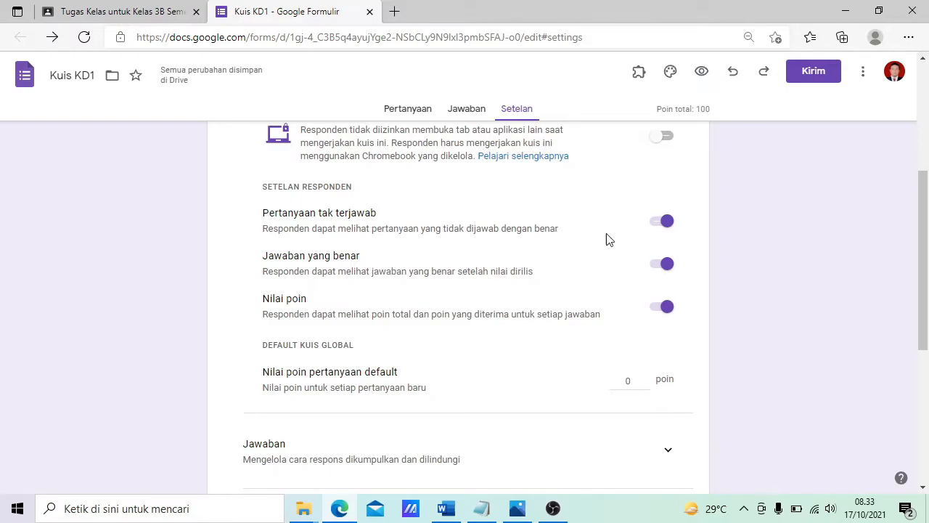
click(656, 222)
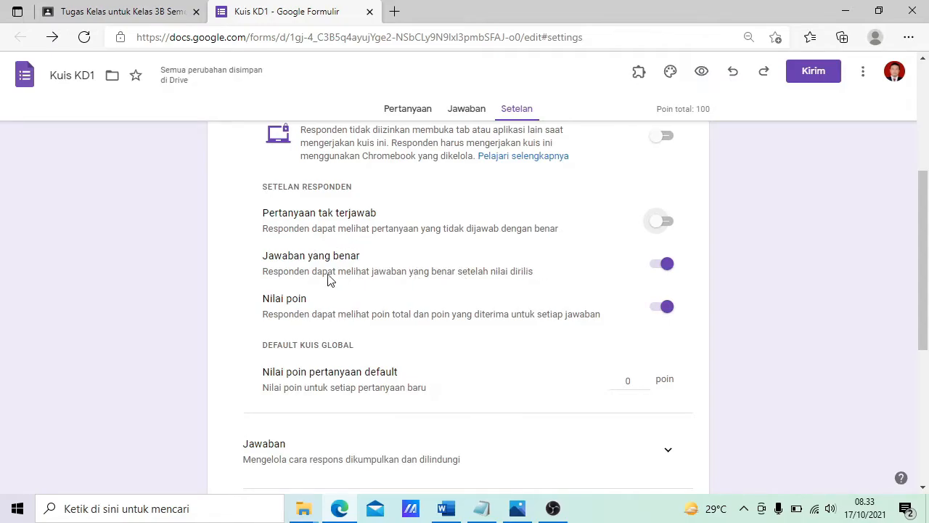
click(653, 268)
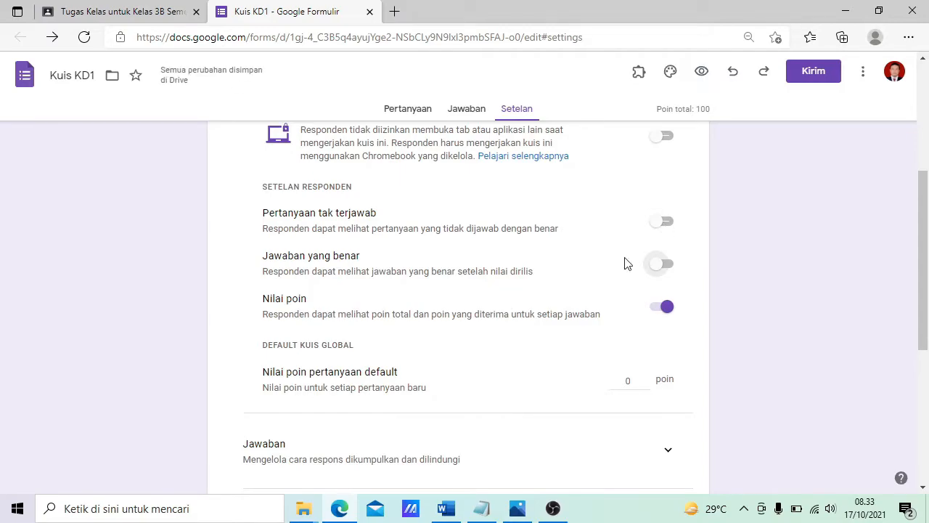
scroll(533, 266, down, 1)
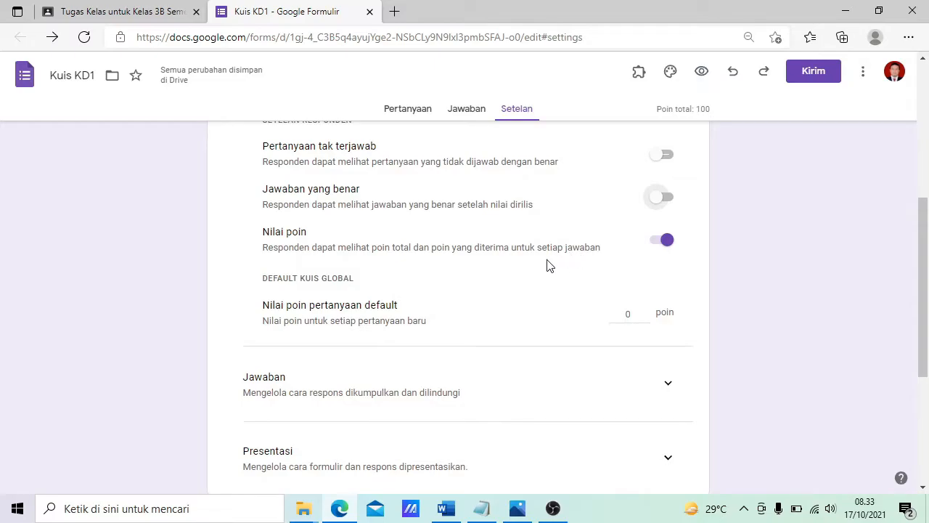
Step: In the Jawaban settings, turn off the restriction to users of Kementerian Pendidikan dan Kebudayaan Indonesia (SMK) and its trusted organisations
scroll(636, 267, up, 1)
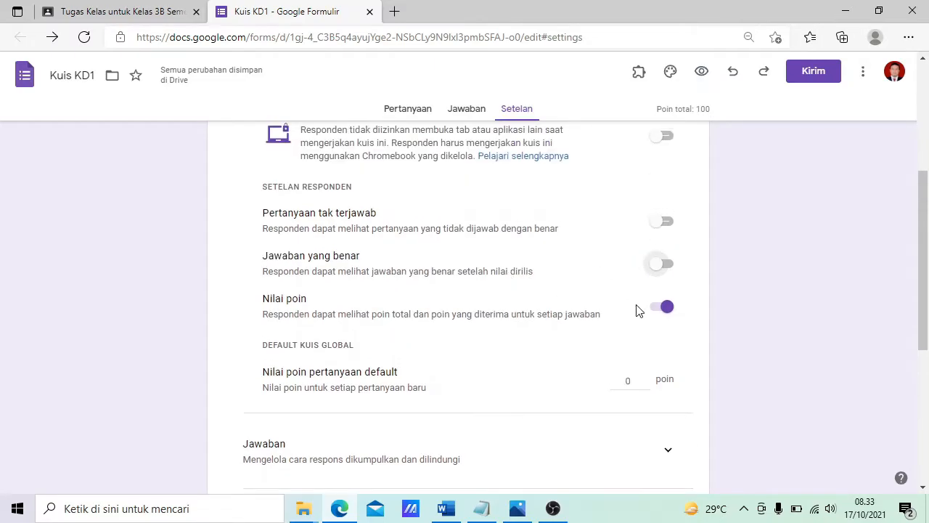
scroll(636, 311, down, 1)
scroll(602, 334, down, 1)
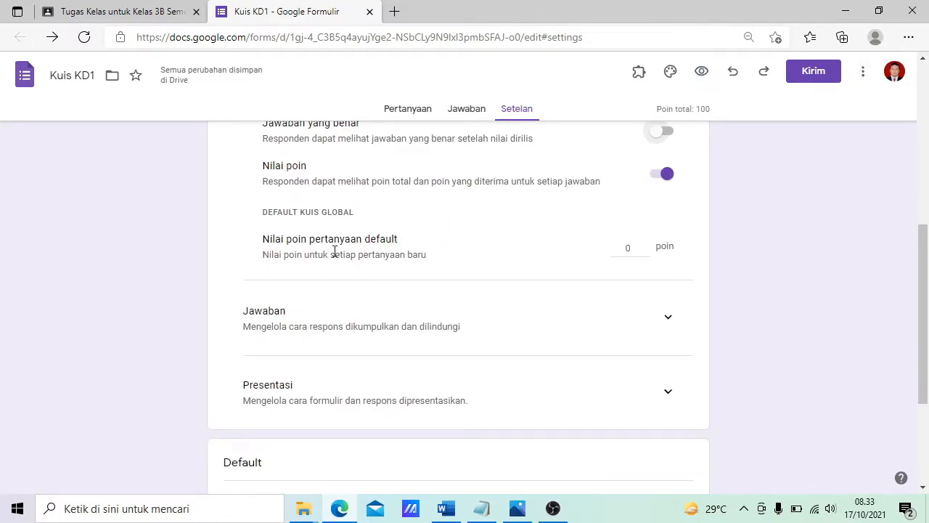
scroll(632, 263, down, 1)
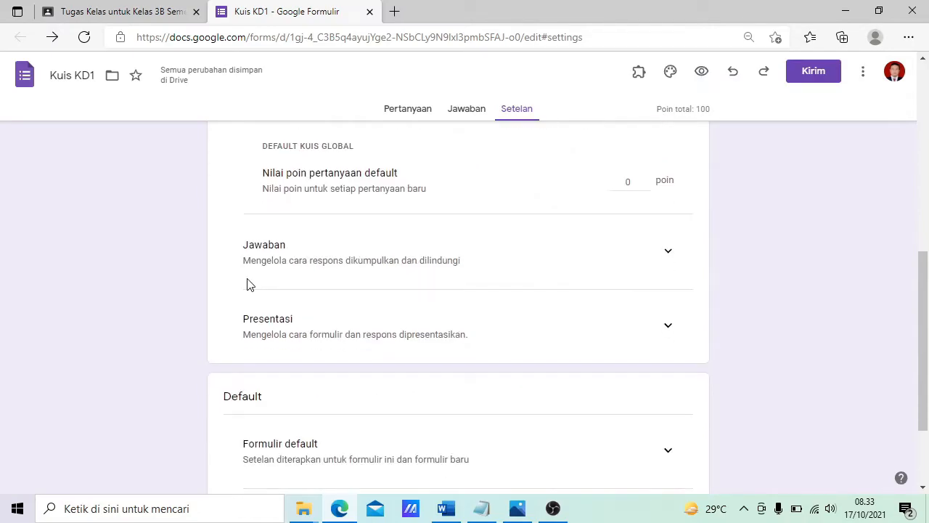
click(668, 254)
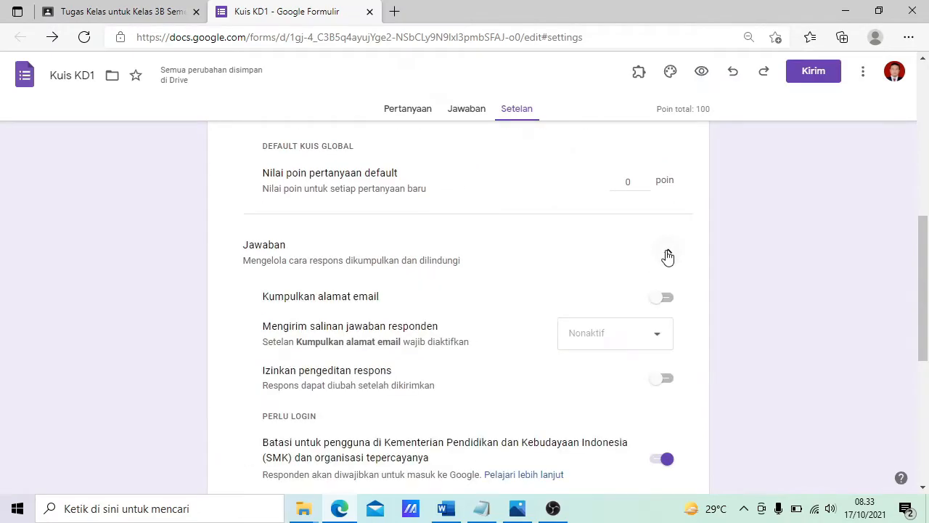
scroll(657, 258, down, 2)
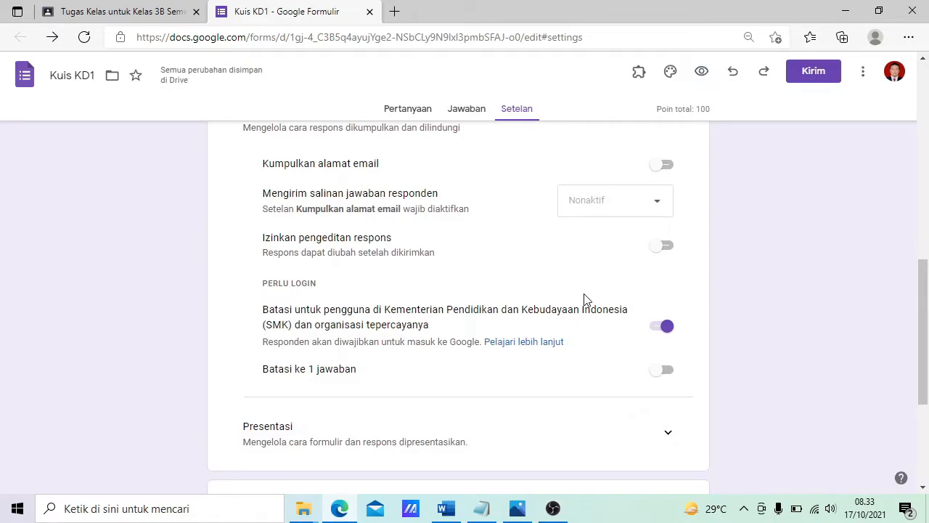
scroll(584, 299, up, 1)
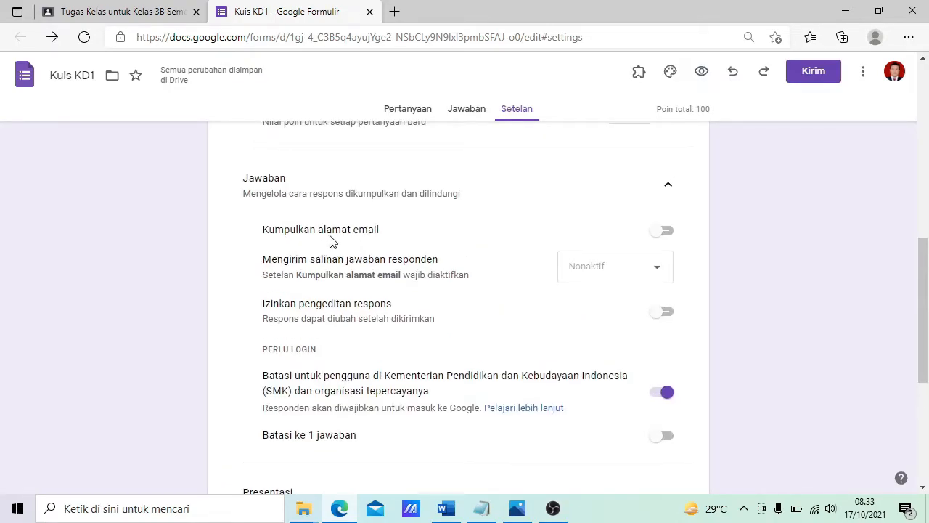
scroll(544, 245, down, 1)
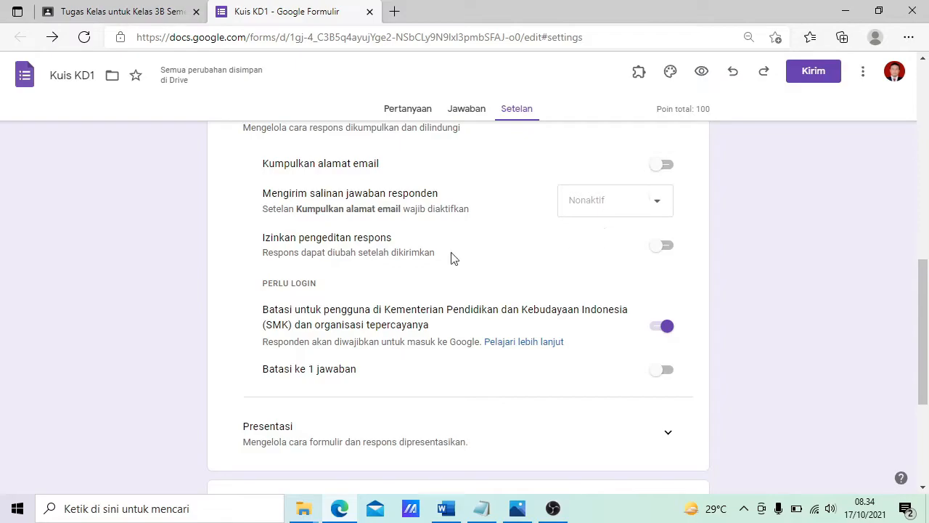
scroll(618, 247, down, 1)
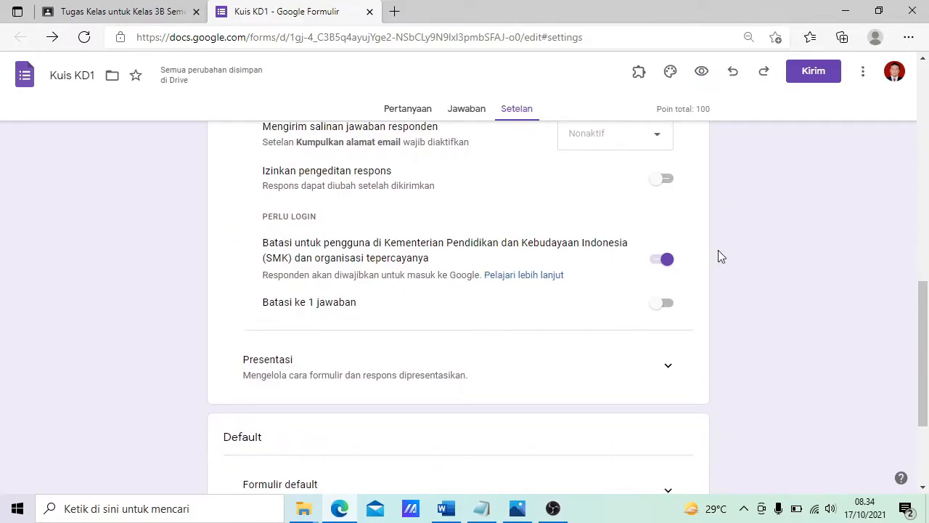
click(653, 266)
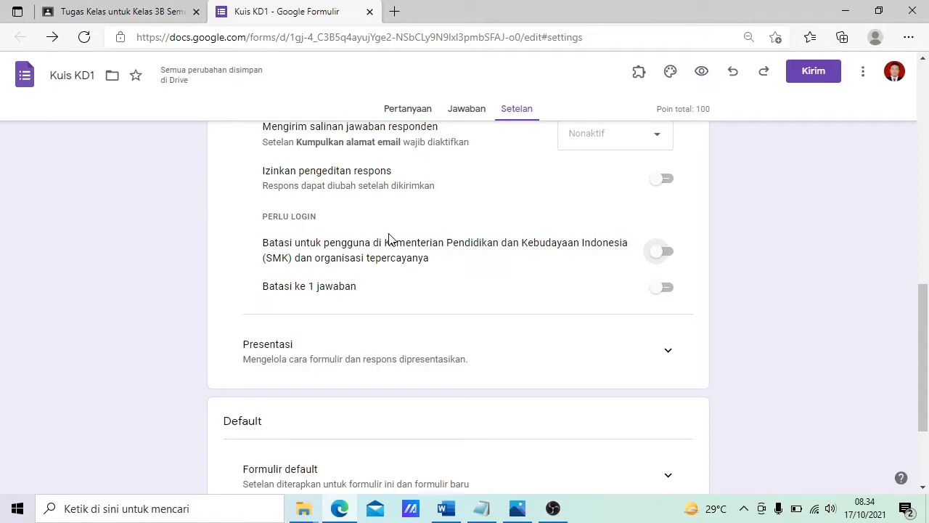
Step: Enable Batasi ke 1 jawaban so each respondent can submit the quiz only once
scroll(392, 251, down, 1)
scroll(393, 252, up, 1)
click(666, 288)
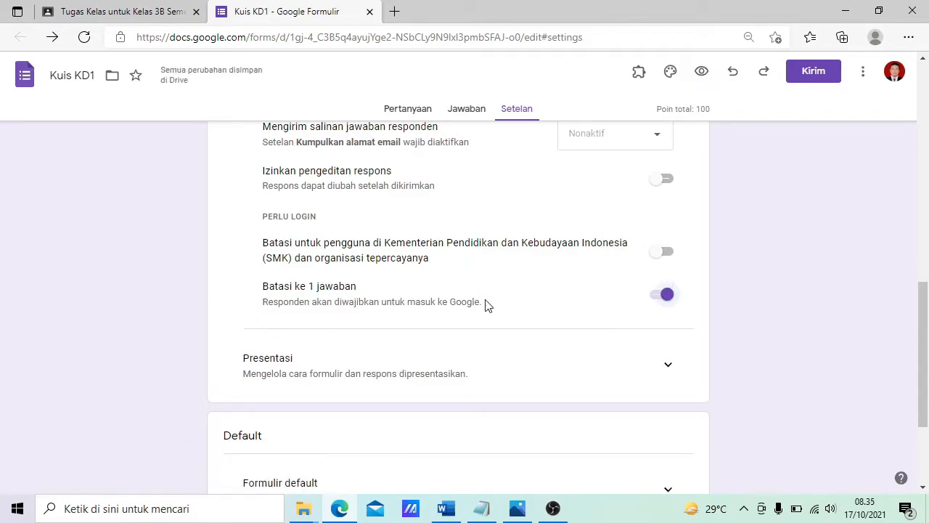
Step: Examine the Presentasi settings for progress status, question order, confirmation message, result summary and autosave, plus the Default section
scroll(485, 304, down, 1)
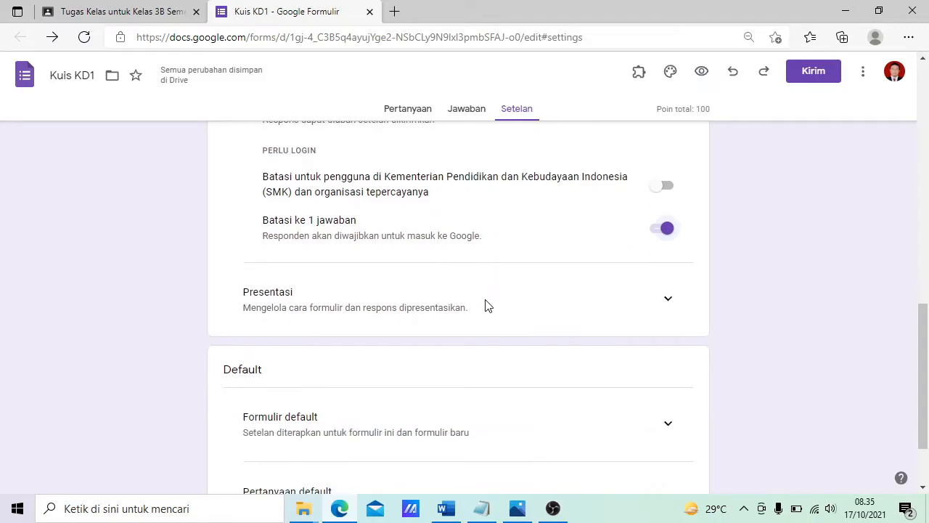
scroll(485, 305, down, 1)
scroll(485, 305, up, 1)
scroll(485, 305, down, 1)
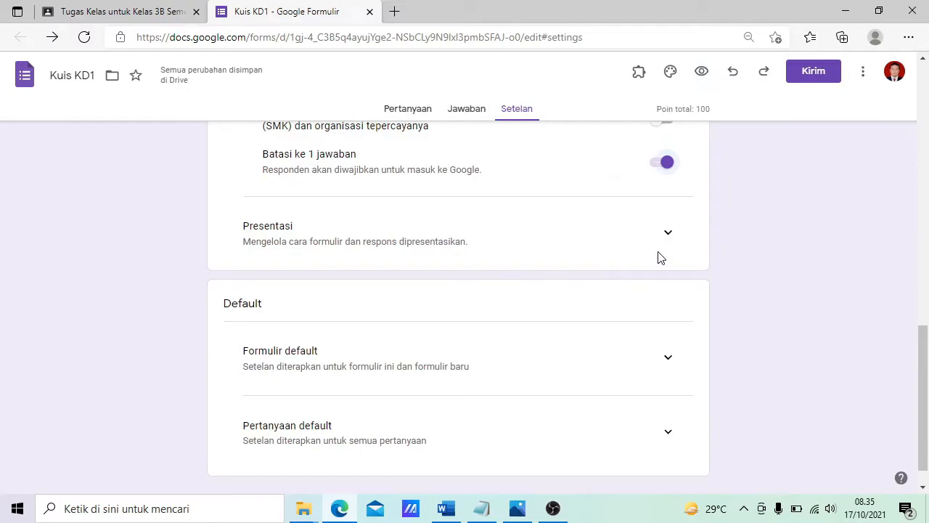
click(669, 237)
scroll(664, 243, down, 2)
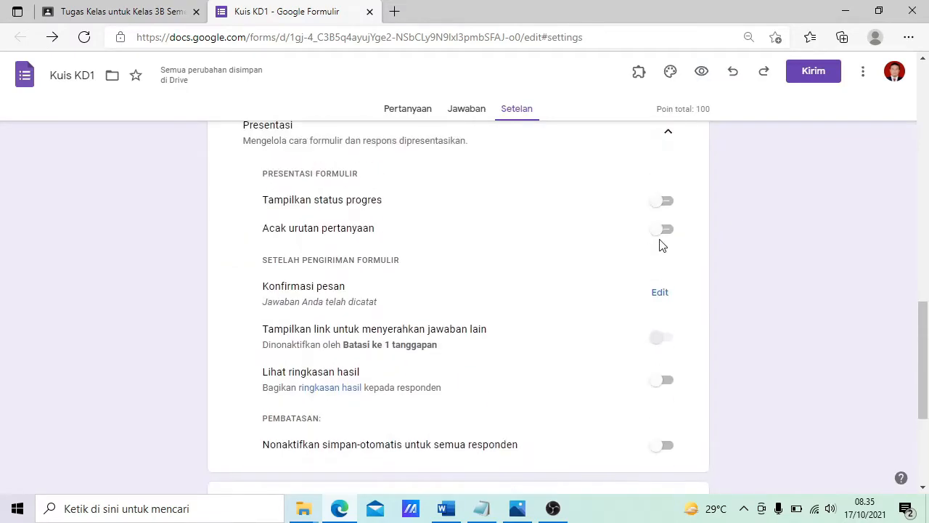
scroll(662, 245, up, 1)
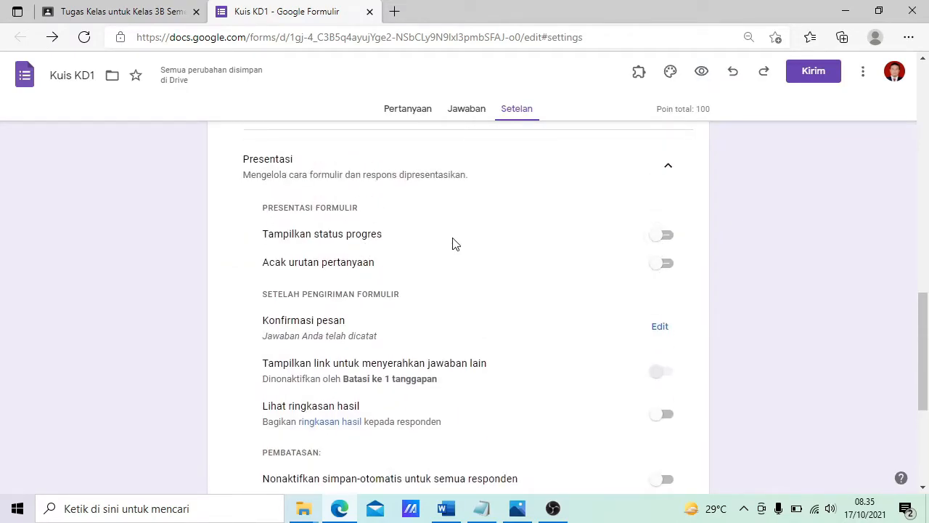
scroll(385, 253, down, 1)
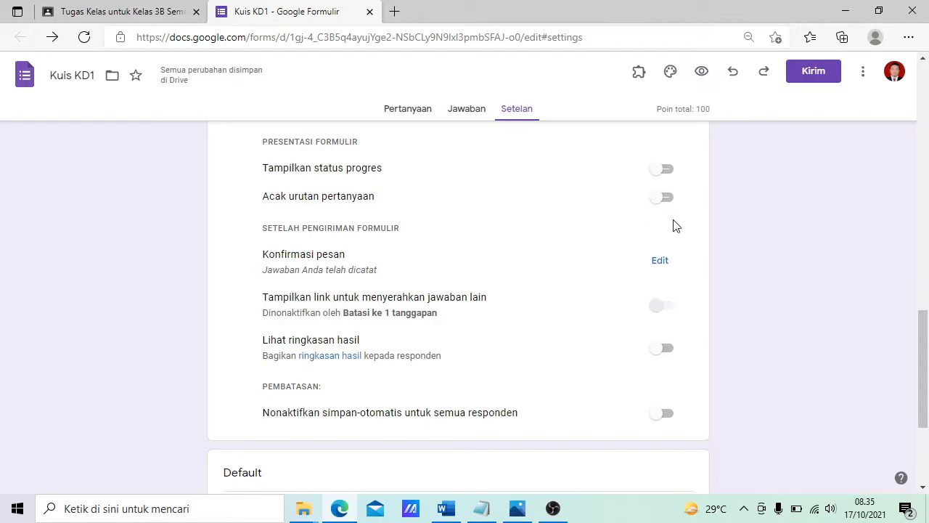
scroll(680, 219, down, 1)
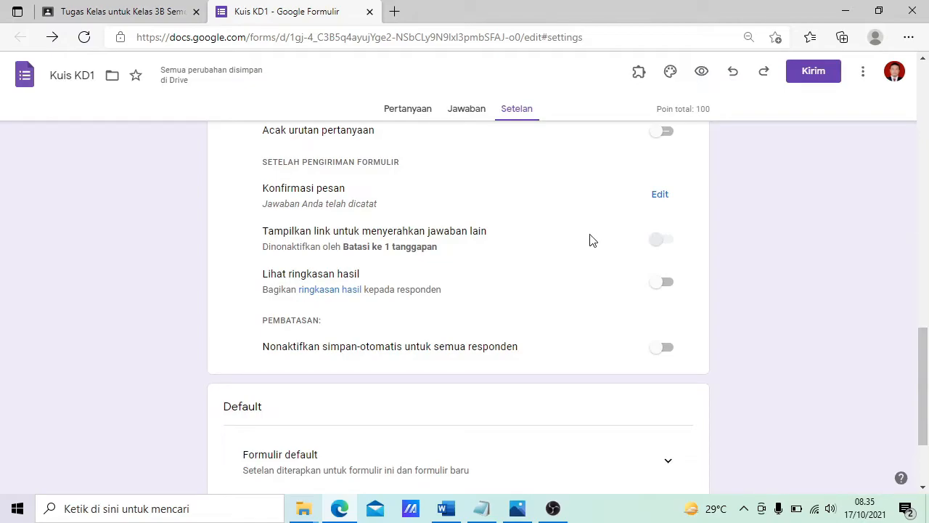
scroll(417, 286, down, 1)
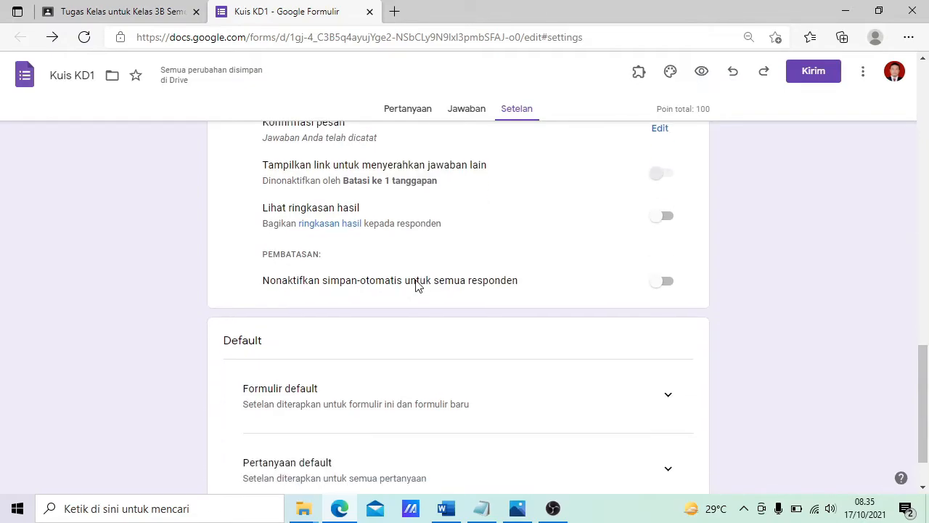
scroll(541, 303, down, 1)
scroll(542, 302, up, 4)
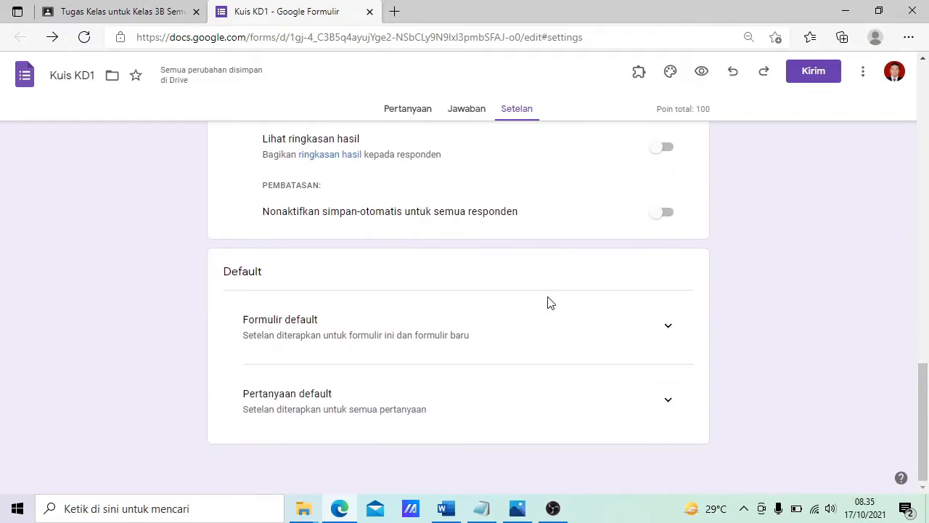
scroll(550, 302, up, 11)
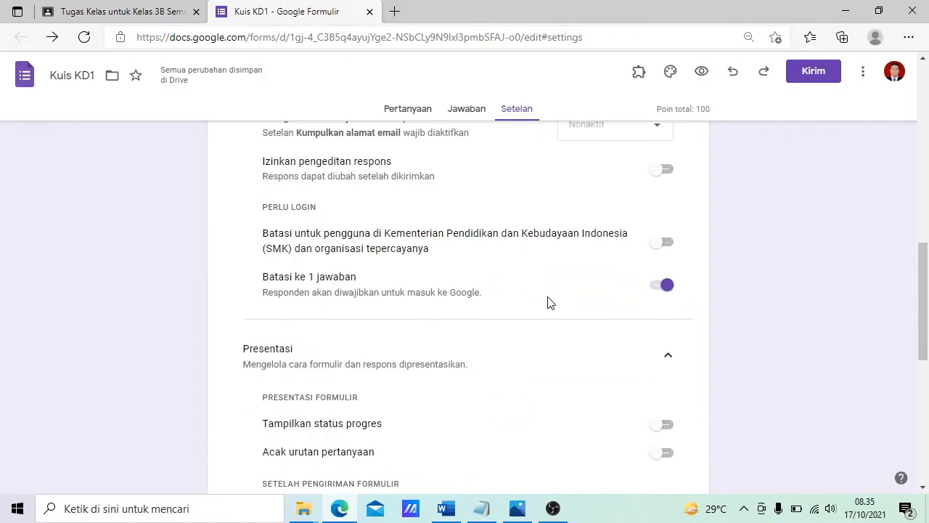
scroll(549, 303, up, 2)
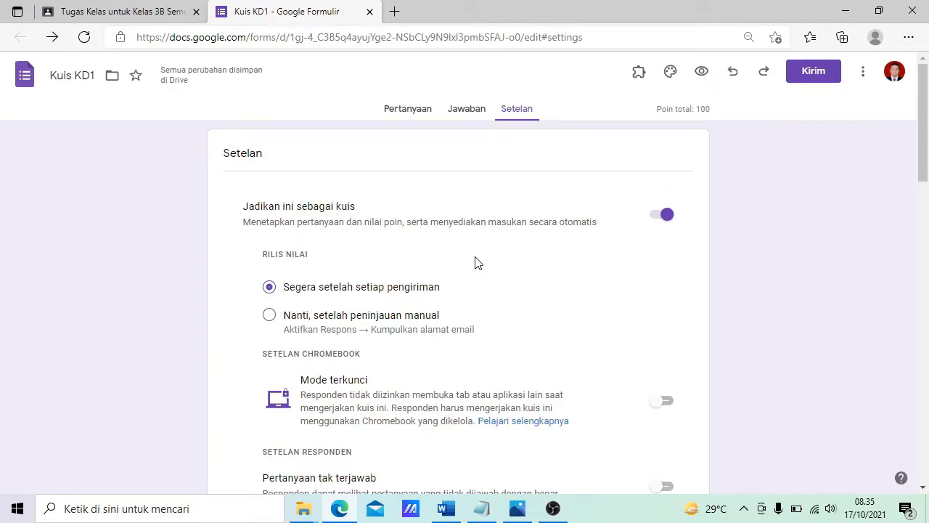
Step: Copy the form's sharing link as a shortened URL and close the Kirim formulir dialog
click(807, 73)
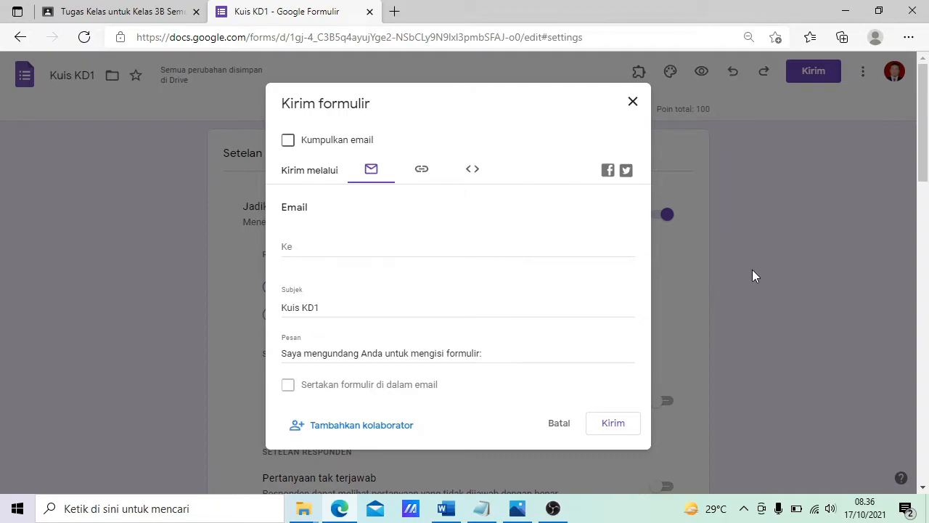
click(425, 170)
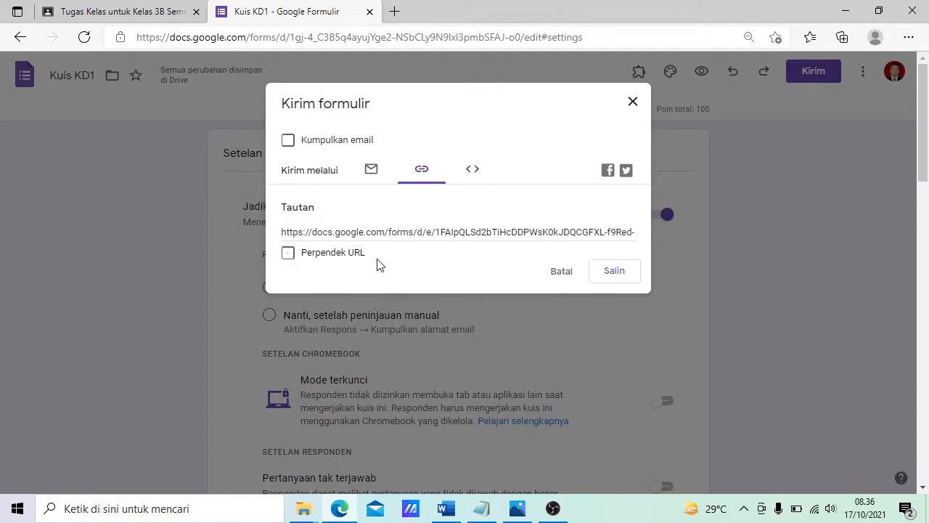
click(289, 254)
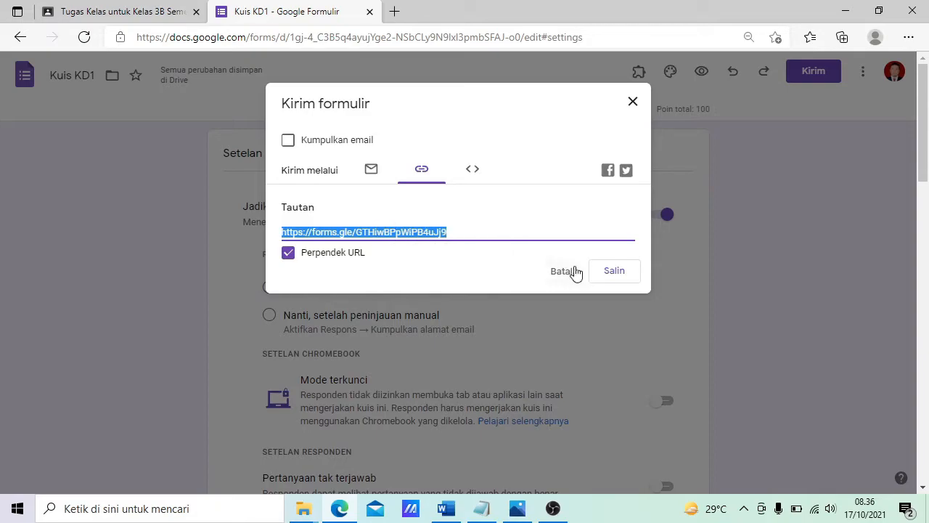
click(619, 274)
click(632, 102)
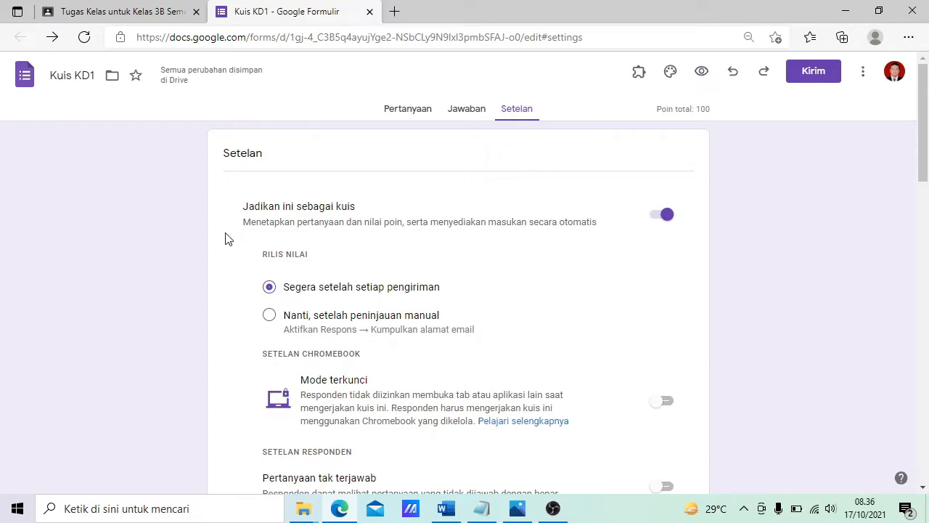
Step: Switch to the Classroom assignment Soal Kuis KD 1, attach the copied form link and remove the Blank Quiz attachment
click(122, 14)
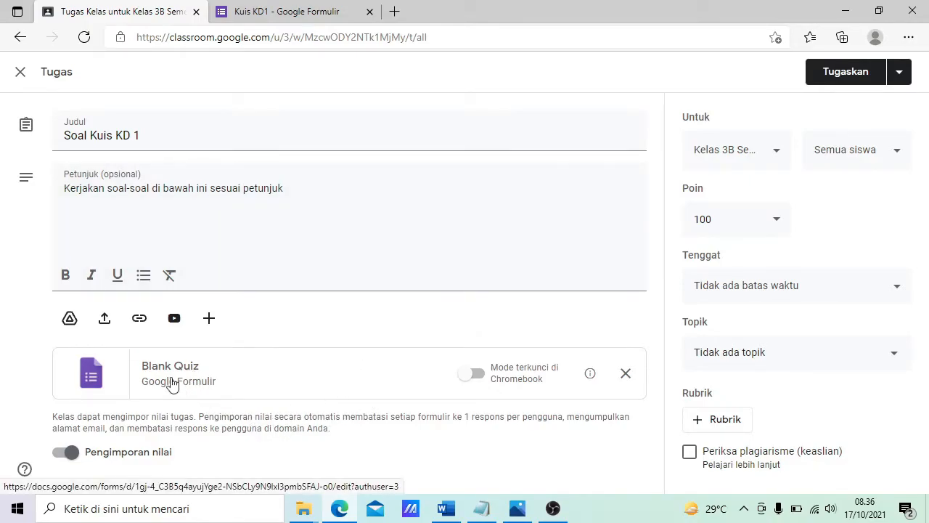
click(138, 320)
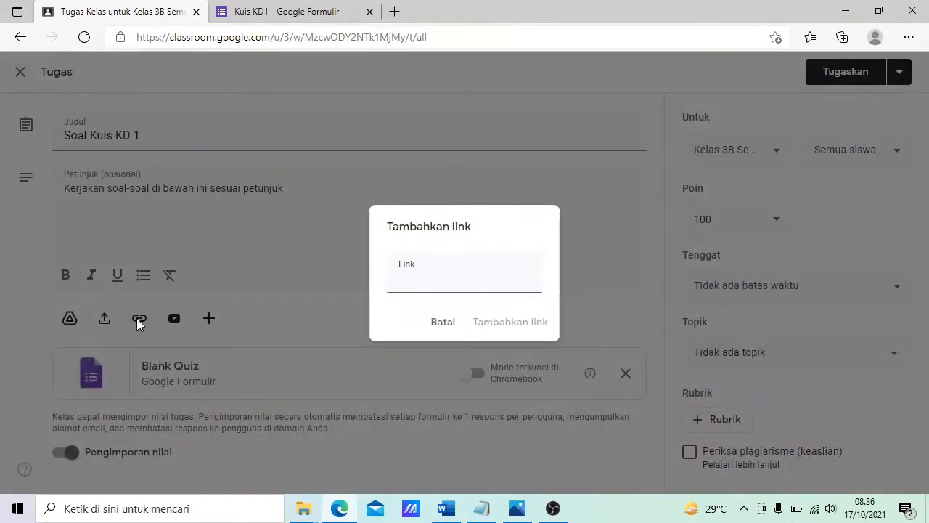
right_click(432, 288)
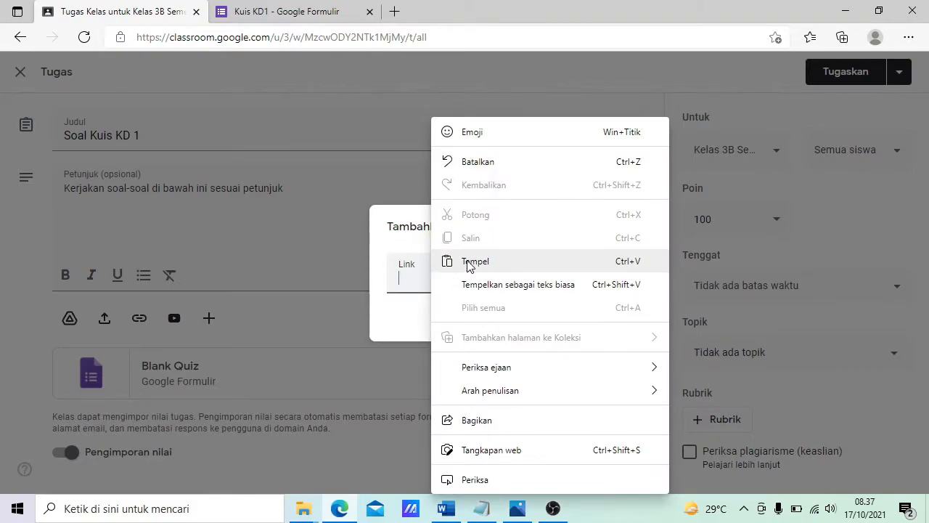
click(472, 262)
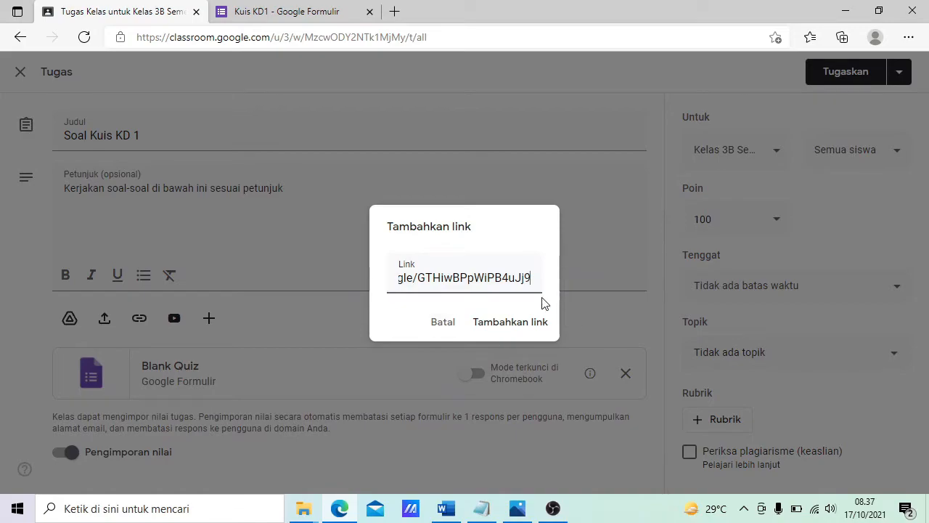
click(533, 325)
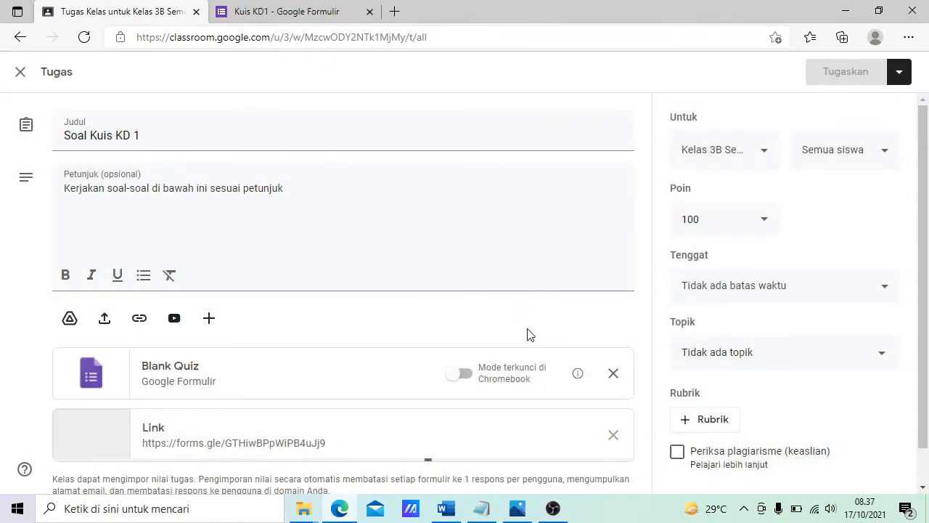
scroll(254, 399, down, 1)
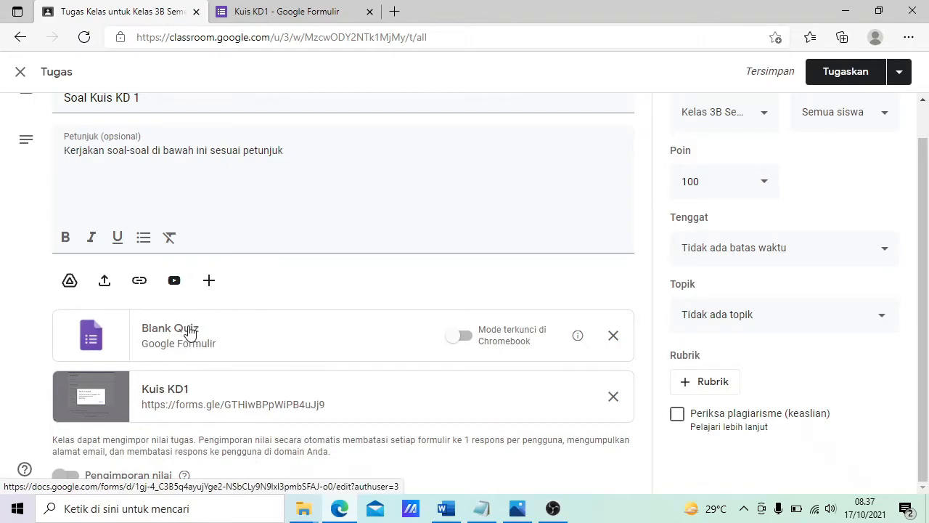
click(613, 335)
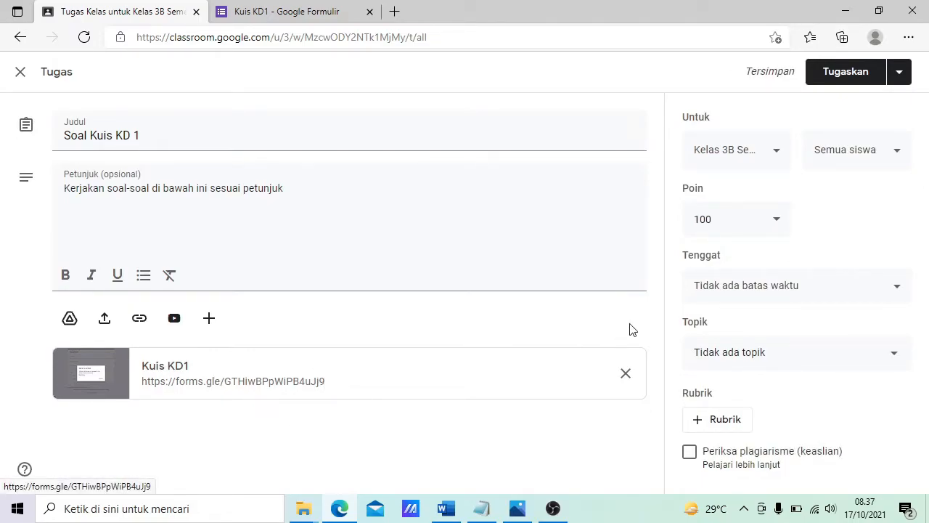
Step: Set the assignment's due date to 19 Okt 2021 at 23.59 and assign it to Kelas 3B
click(776, 153)
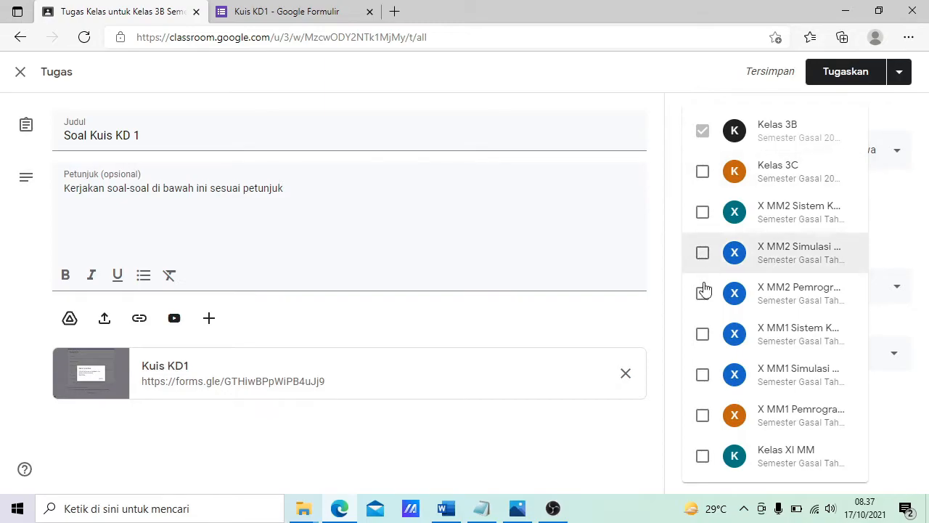
click(673, 74)
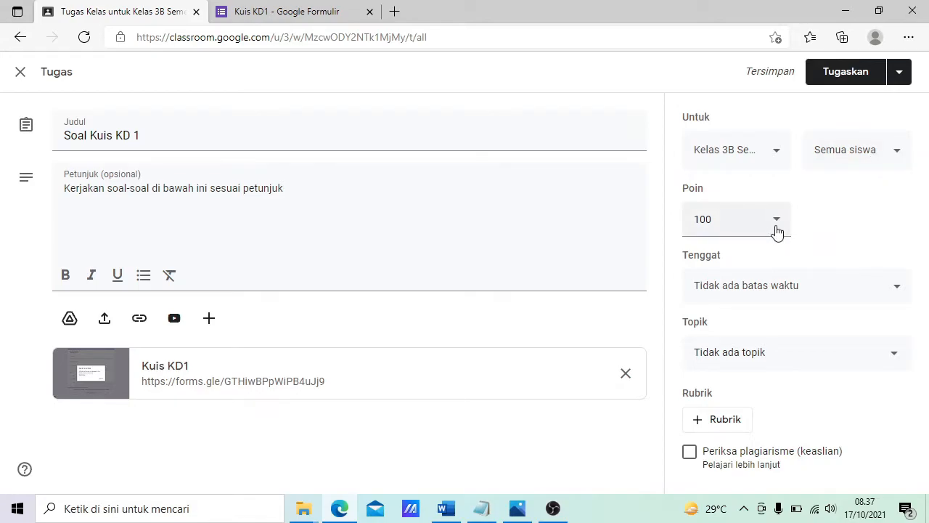
click(898, 291)
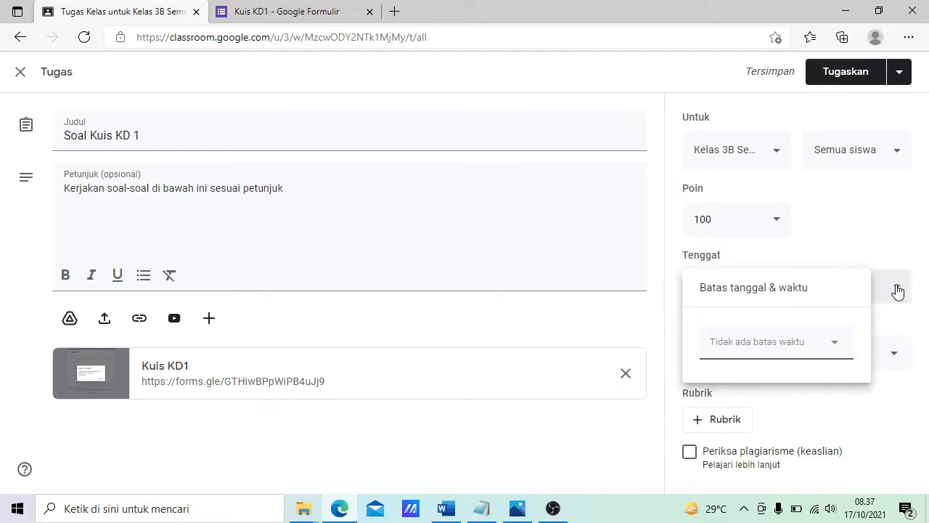
click(839, 342)
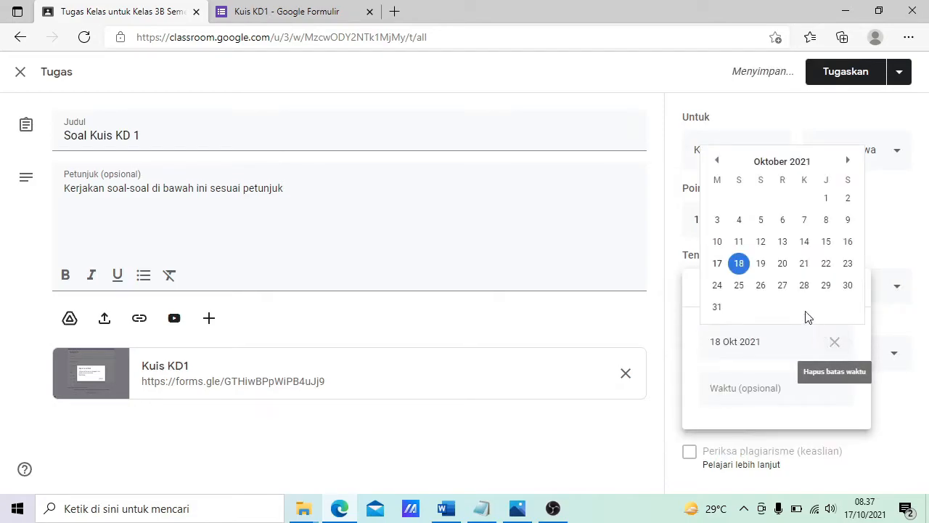
click(767, 266)
click(741, 390)
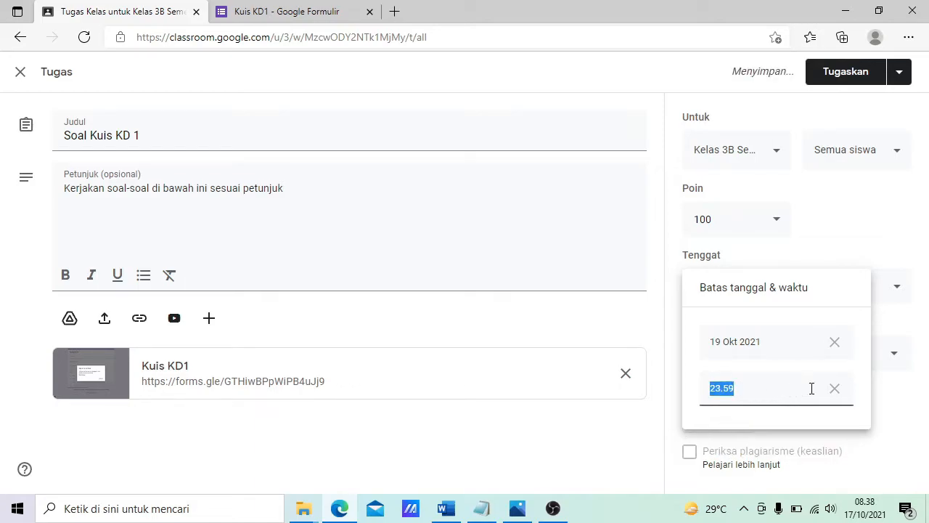
click(899, 400)
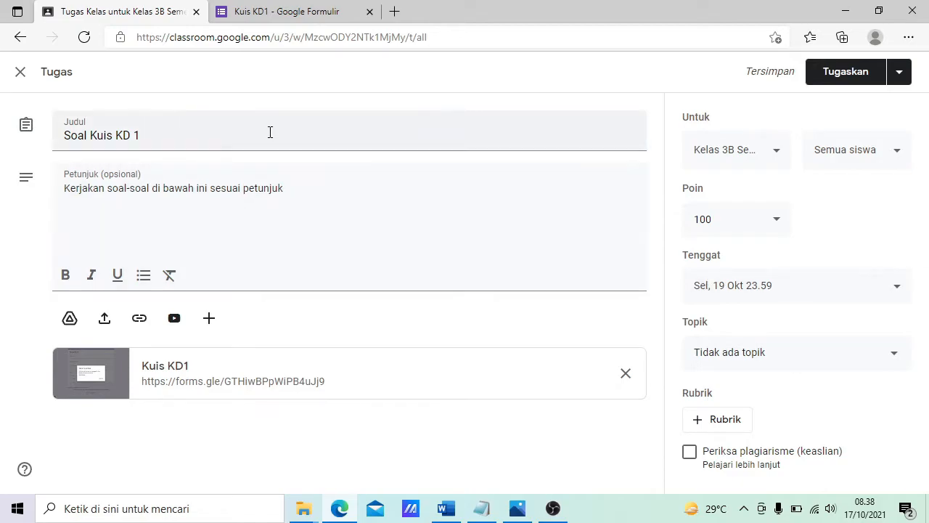
click(848, 73)
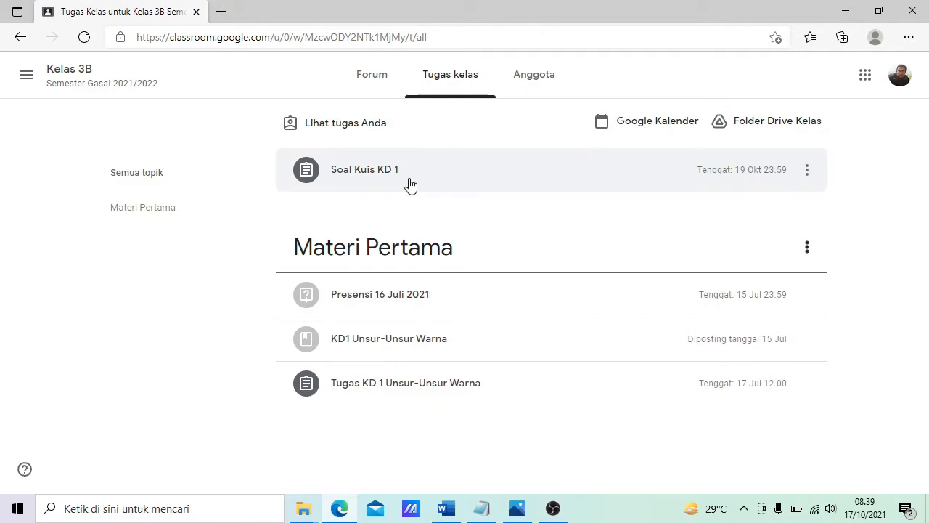
Step: Open Kuis KD1 from the posted Soal Kuis KD 1 assignment and complete its identity page with the full name and class X MM1
click(367, 171)
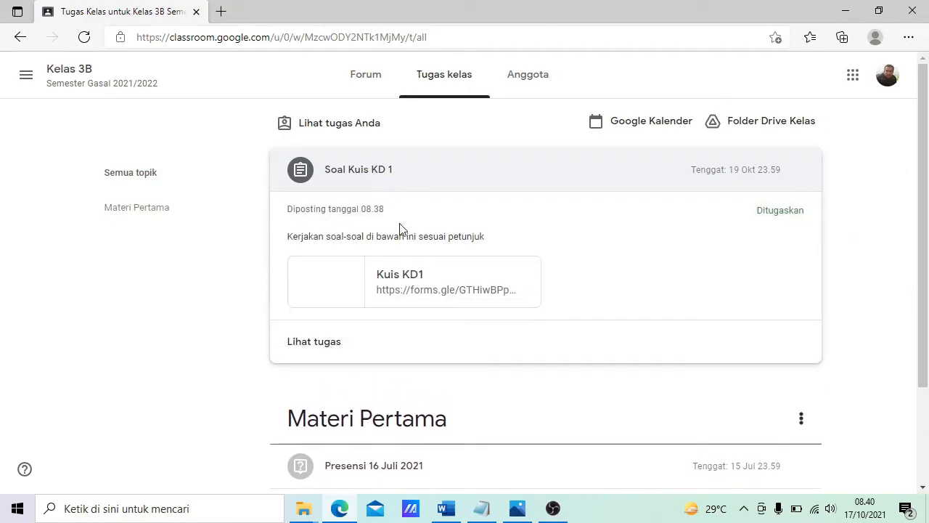
click(430, 294)
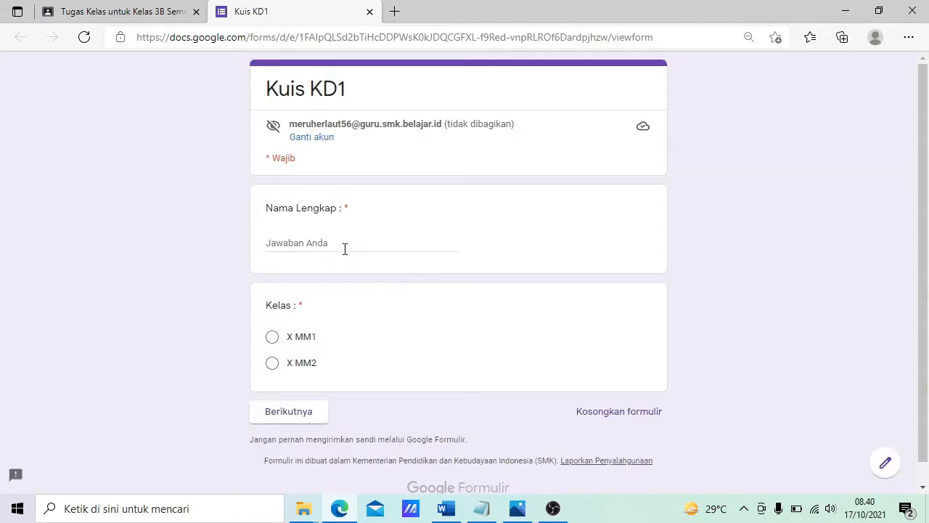
click(344, 244)
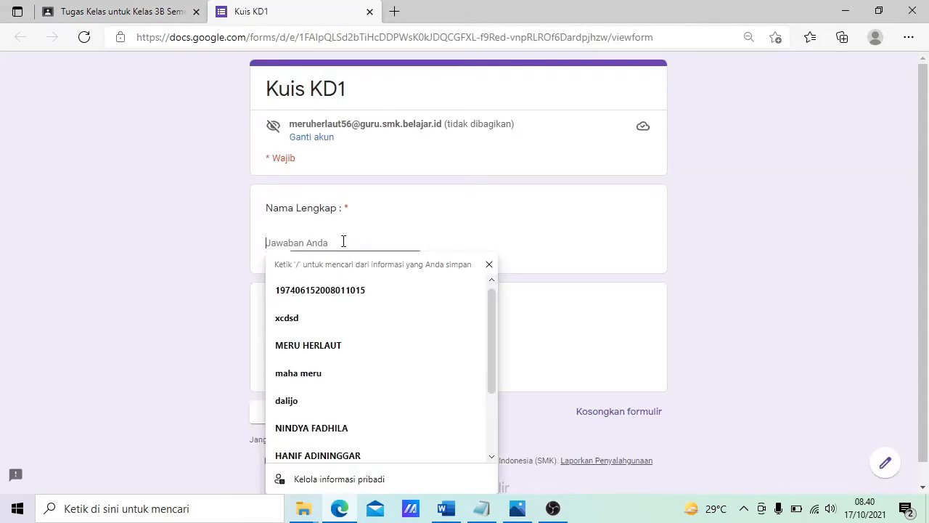
text(Mahameru)
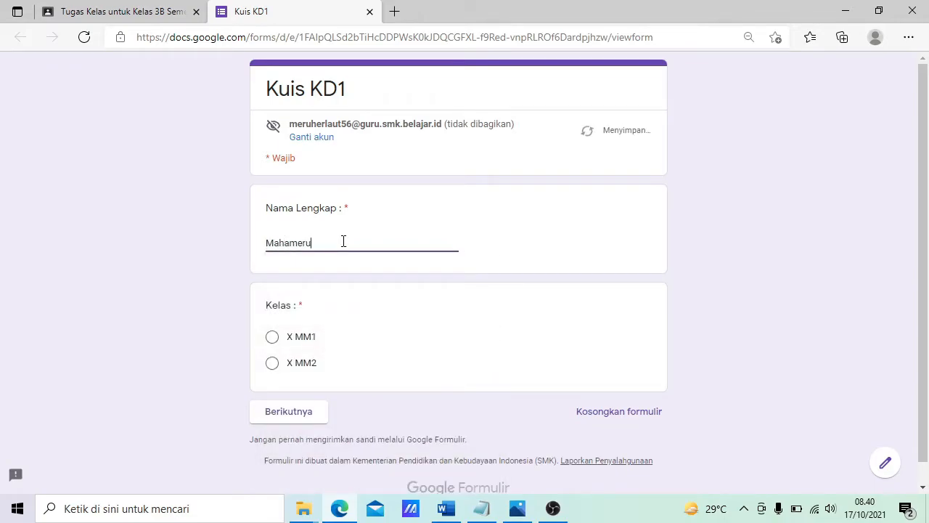
click(273, 339)
scroll(449, 385, down, 1)
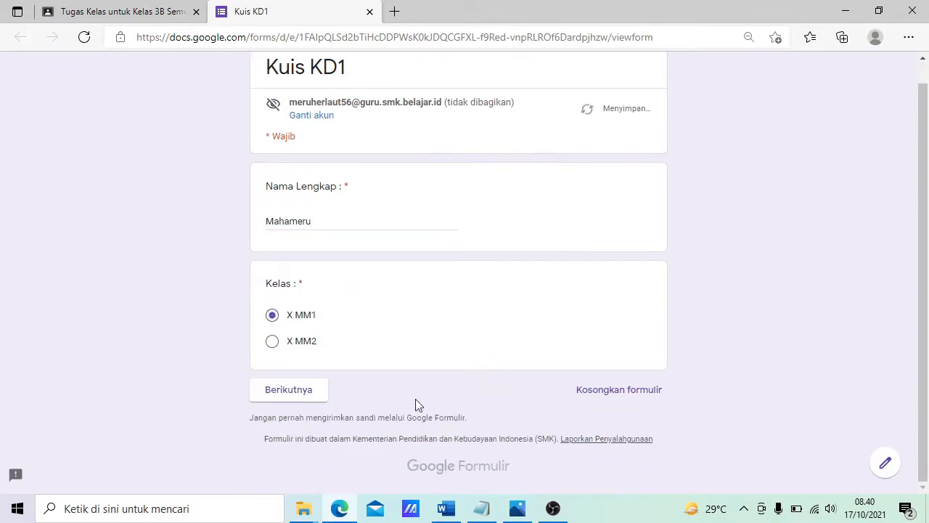
click(311, 401)
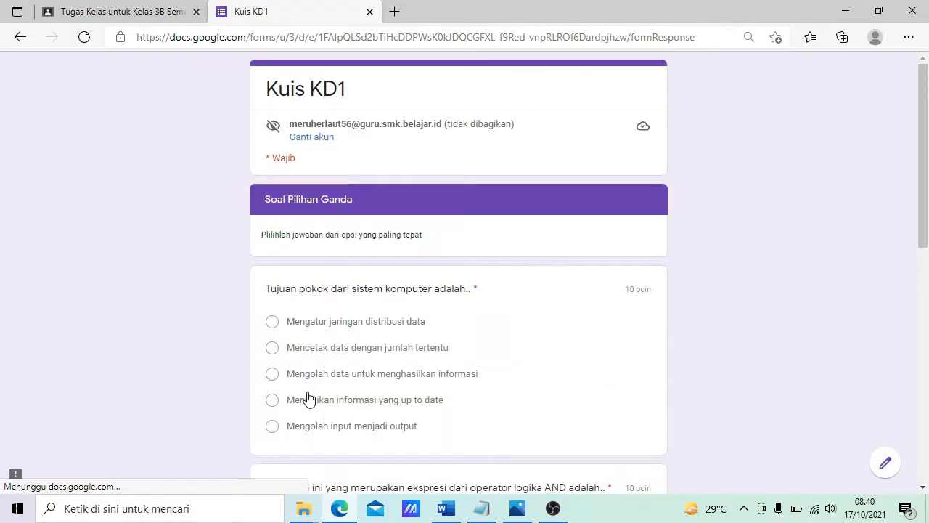
Step: Answer the Soal Pilihan Ganda section with Mengolah data untuk menghasilkan informasi, A*B and Tidak sama dengan, and continue to the following section
scroll(481, 259, down, 1)
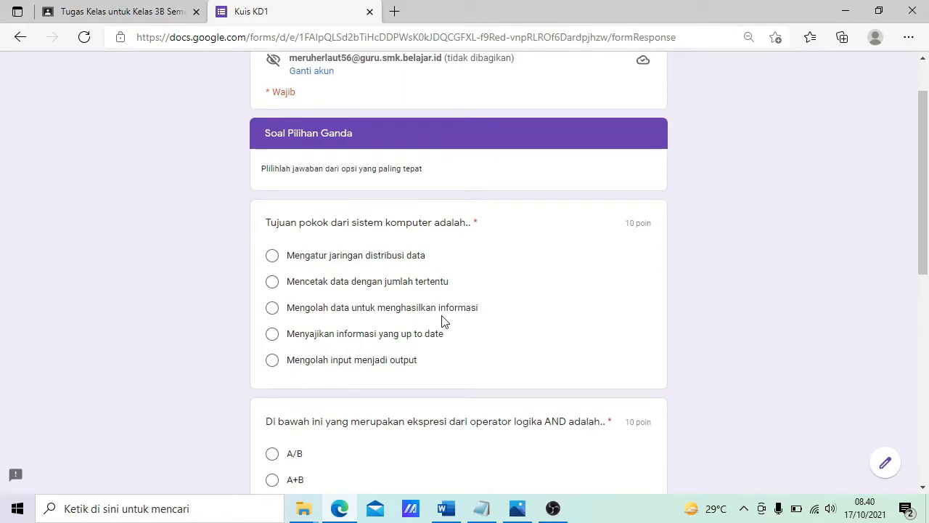
click(273, 309)
scroll(535, 327, down, 1)
scroll(535, 329, down, 2)
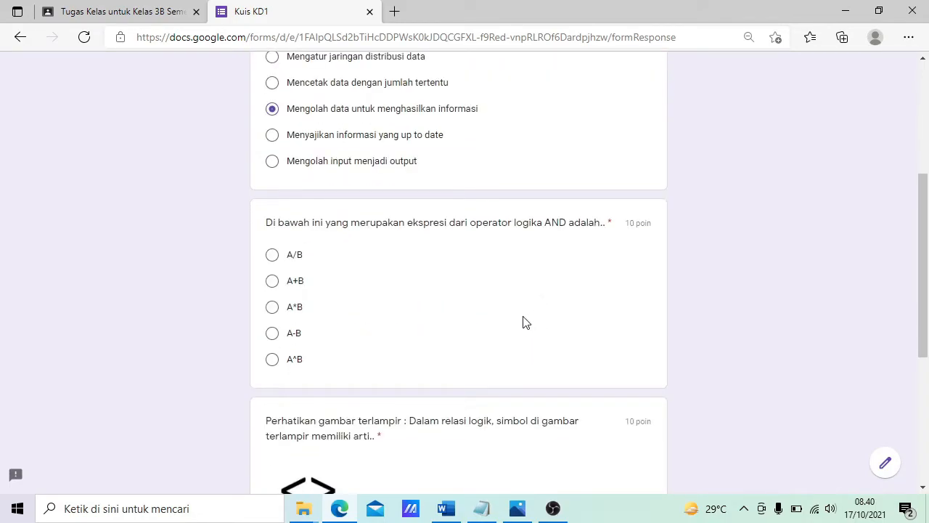
click(273, 307)
scroll(353, 326, down, 4)
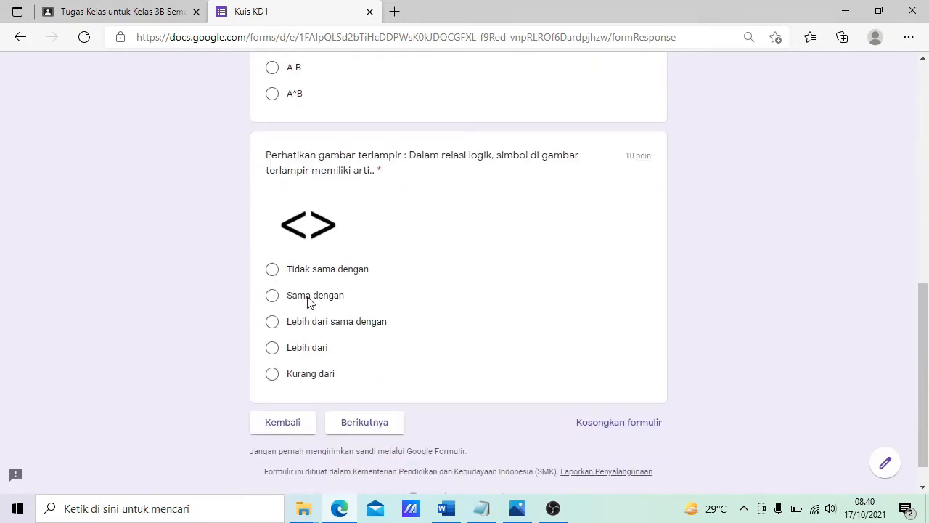
click(272, 269)
scroll(471, 341, up, 2)
scroll(466, 340, down, 2)
scroll(443, 385, up, 1)
scroll(429, 423, down, 1)
click(365, 422)
Step: Answer the operating system question with Corel Draw, Macintosh (Apple), Windows and Linux
scroll(426, 368, down, 1)
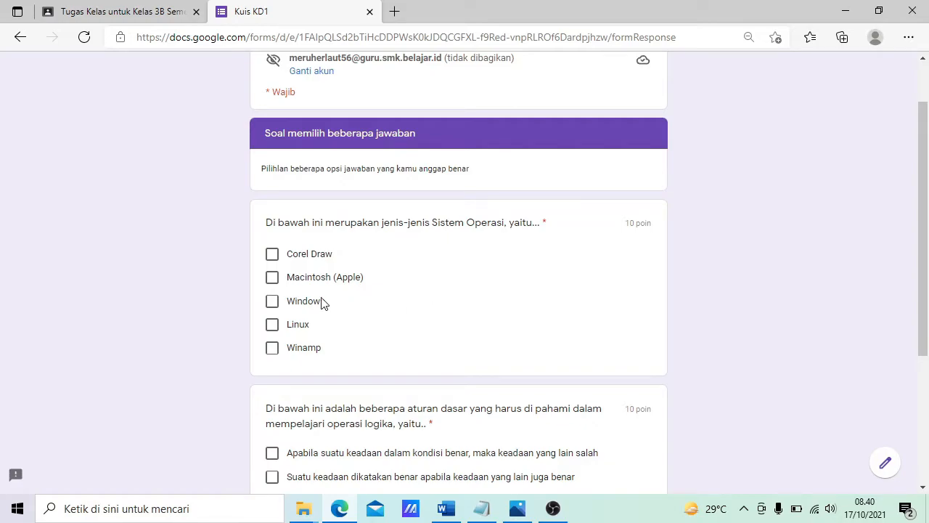
click(273, 256)
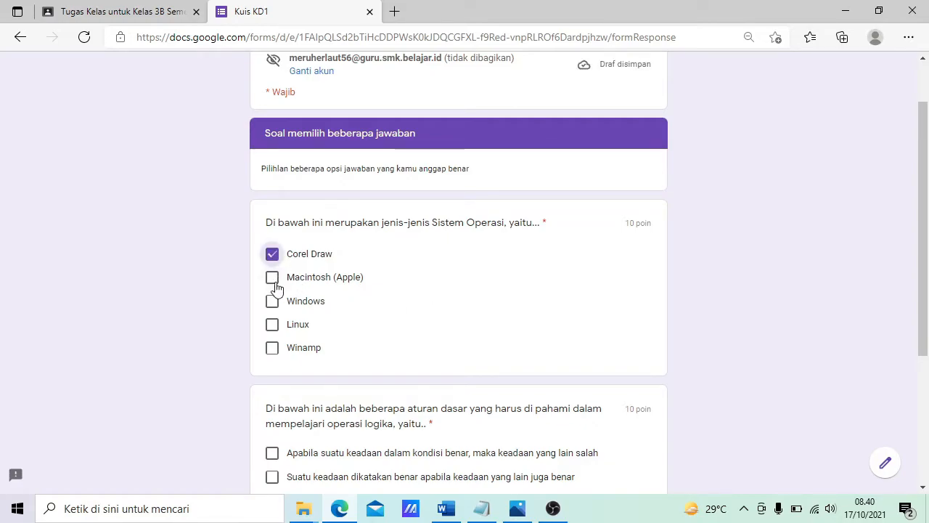
click(272, 284)
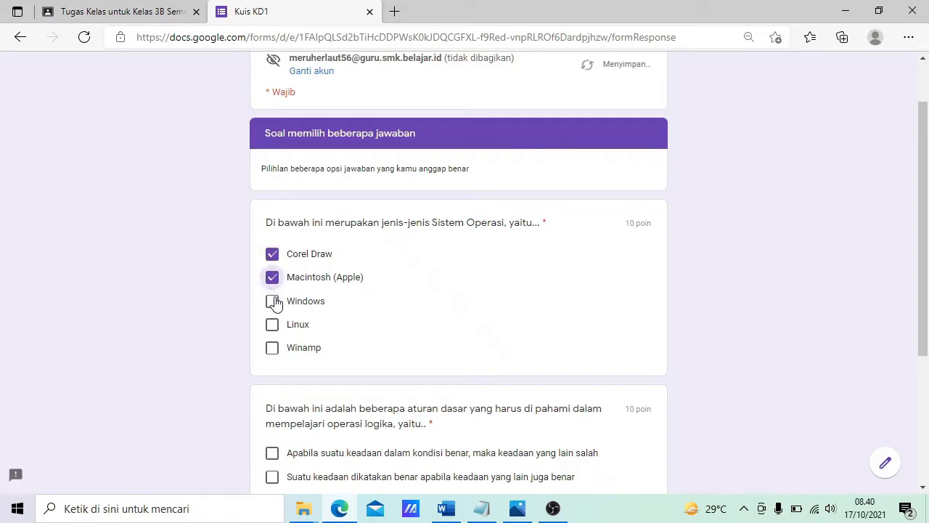
click(273, 301)
click(273, 325)
Step: Select the first three statements for the basic rules of logic operations question and continue to the true/false section
scroll(385, 326, down, 1)
scroll(385, 327, down, 2)
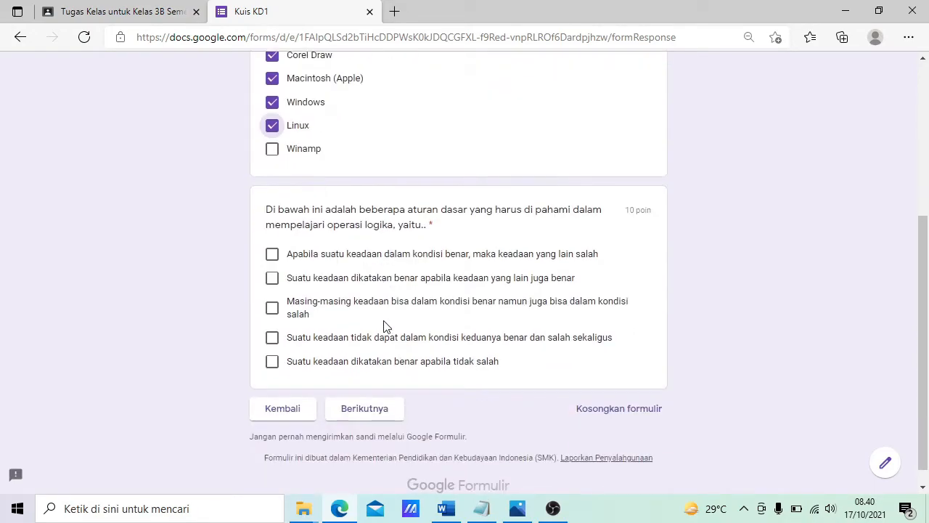
click(275, 256)
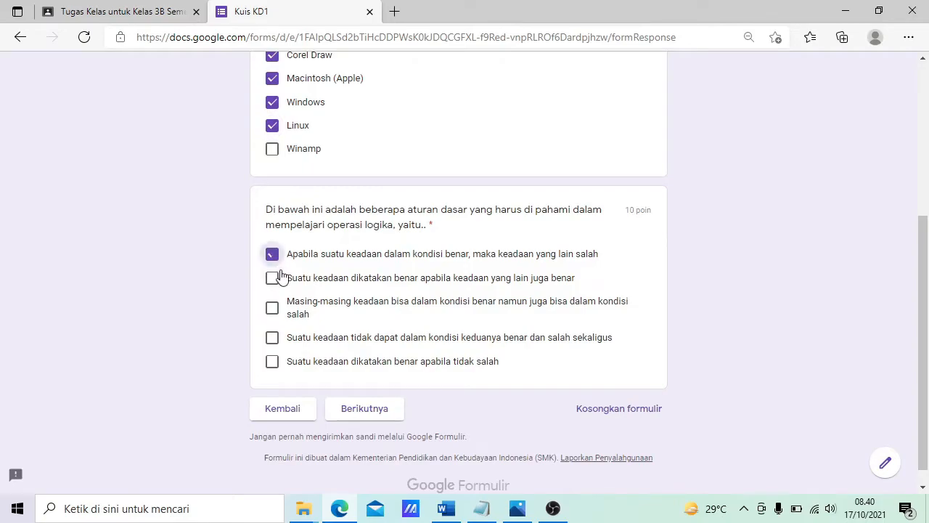
click(273, 279)
click(271, 309)
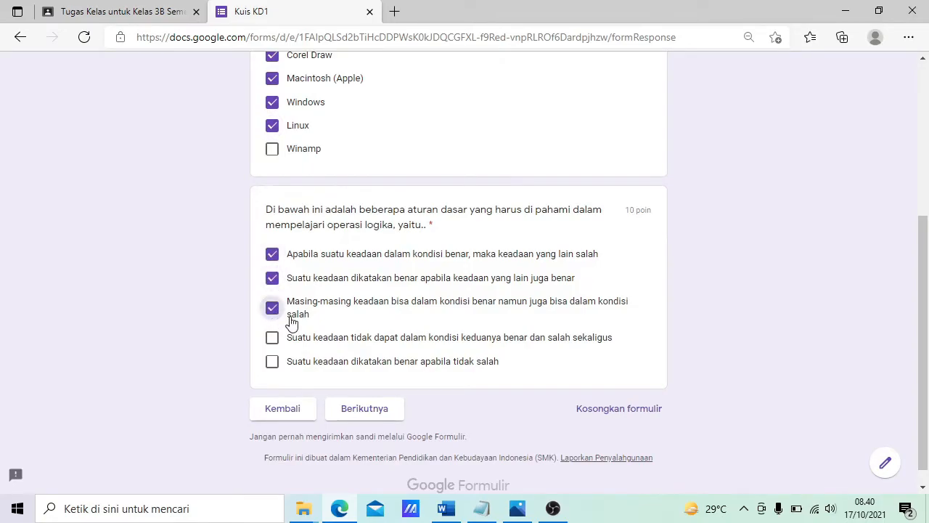
scroll(365, 368, down, 1)
click(367, 392)
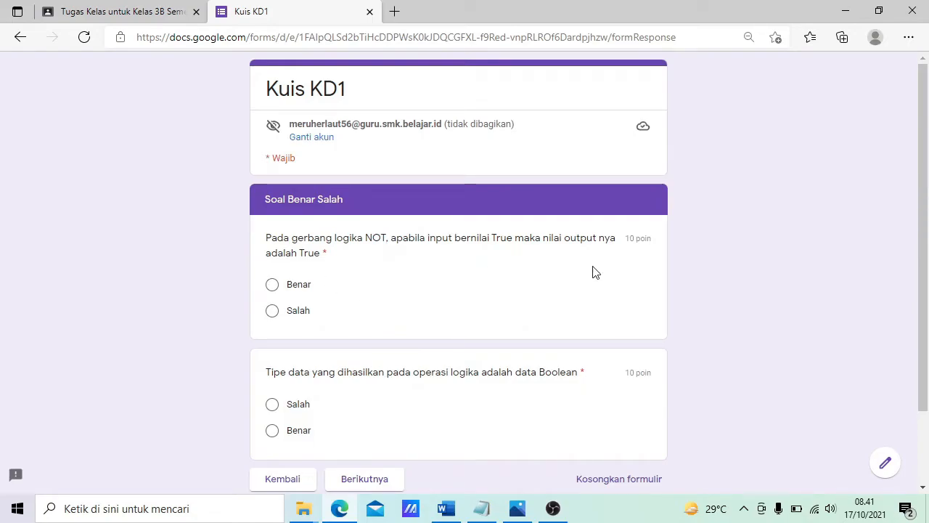
Step: Answer Salah for the NOT gate statement and Benar for the Boolean data statement, and continue to the matching section
click(273, 312)
scroll(367, 349, down, 2)
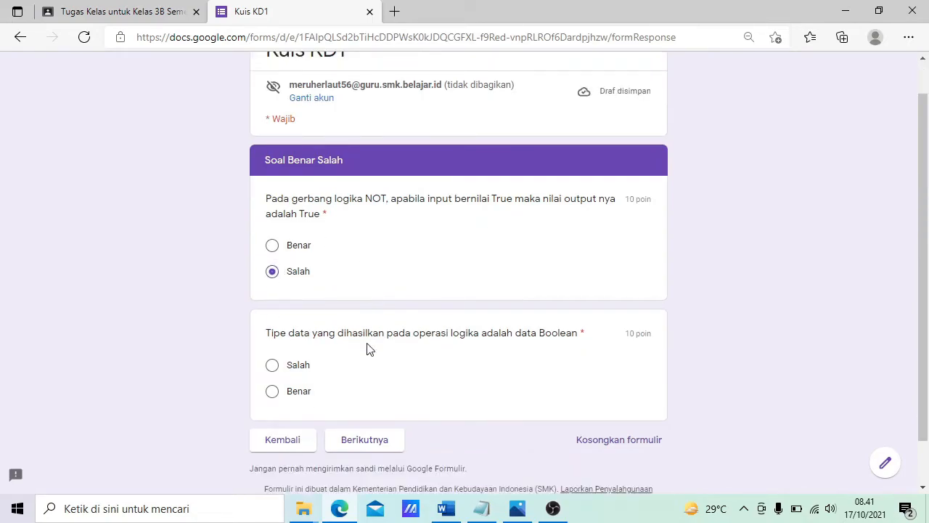
click(274, 343)
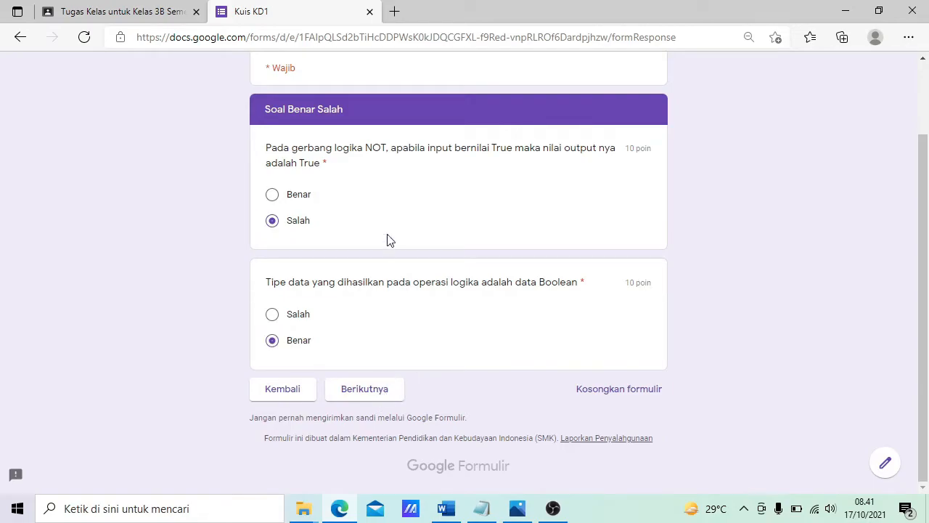
click(375, 388)
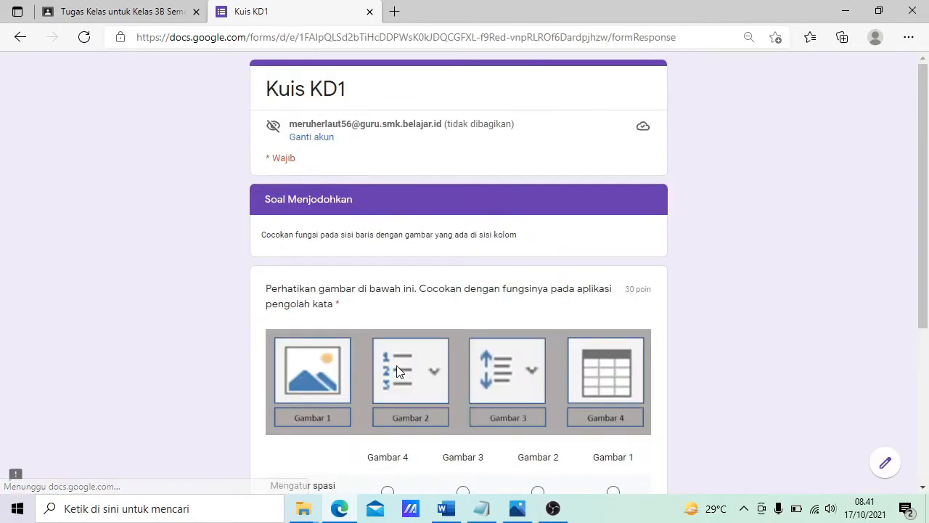
Step: Match paragraph spacing to Gambar 3, numbering to Gambar 2 and image insertion to Gambar 1, and submit the quiz
scroll(396, 370, down, 4)
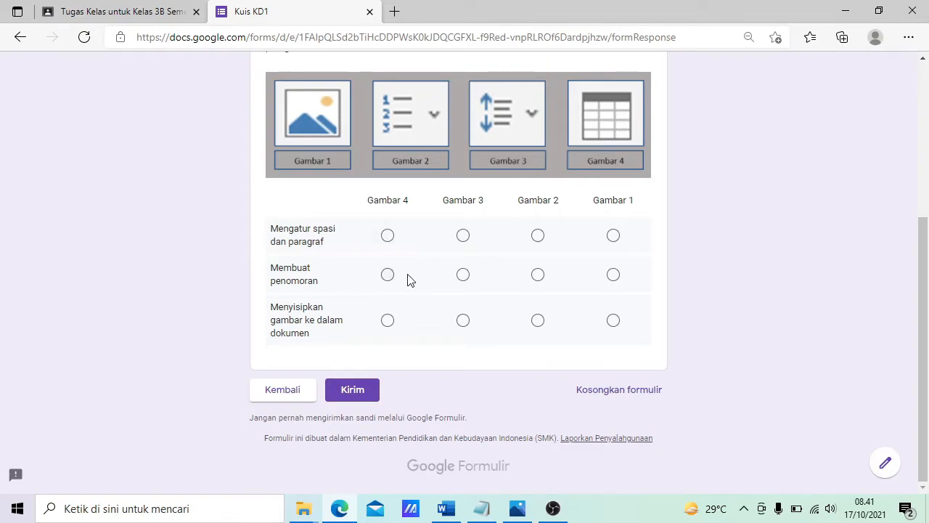
click(463, 241)
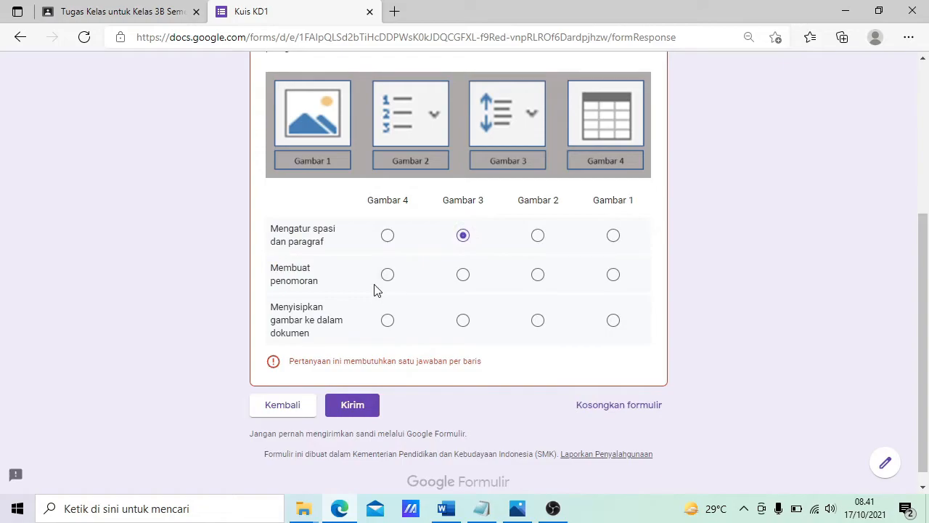
scroll(374, 289, up, 1)
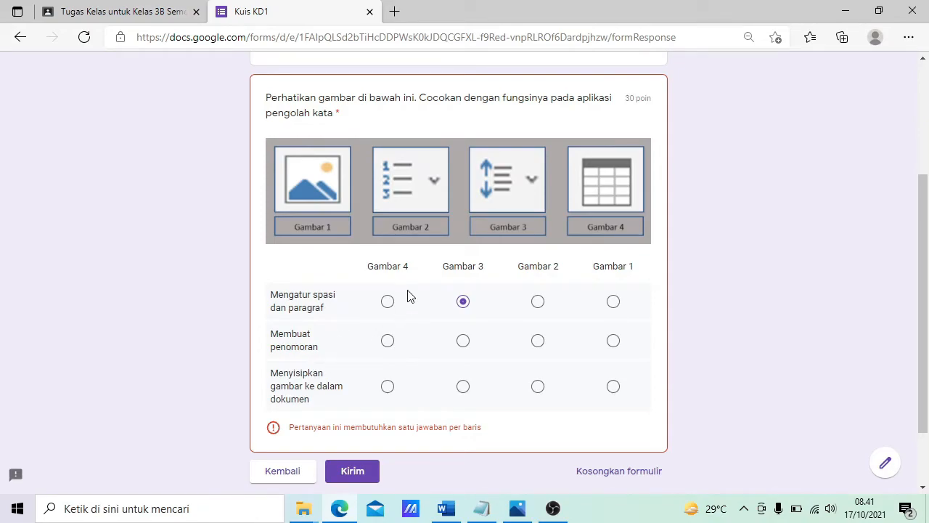
click(539, 344)
click(613, 386)
scroll(581, 385, down, 2)
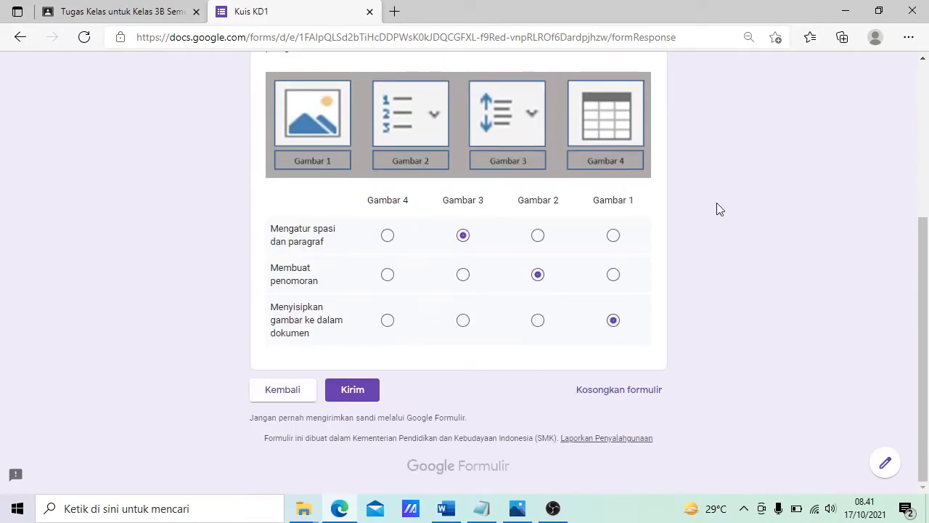
scroll(458, 373, up, 2)
scroll(436, 377, down, 2)
click(356, 391)
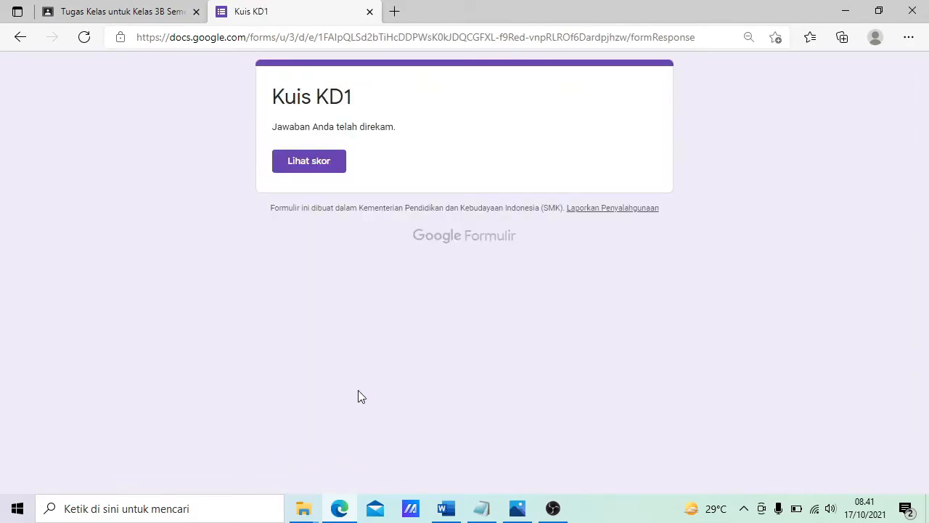
Step: View the submitted quiz's score and examine the points for each question and section, from multiple choice through matching
click(324, 166)
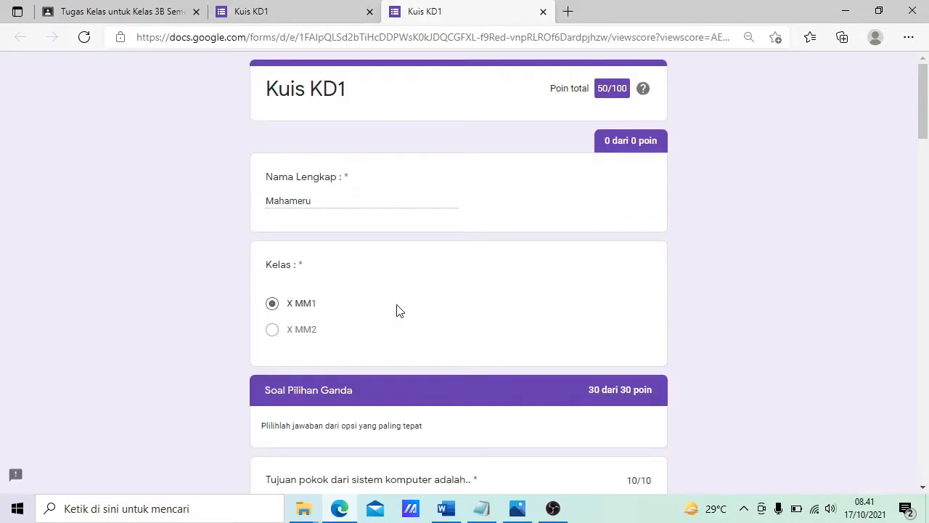
scroll(397, 310, down, 9)
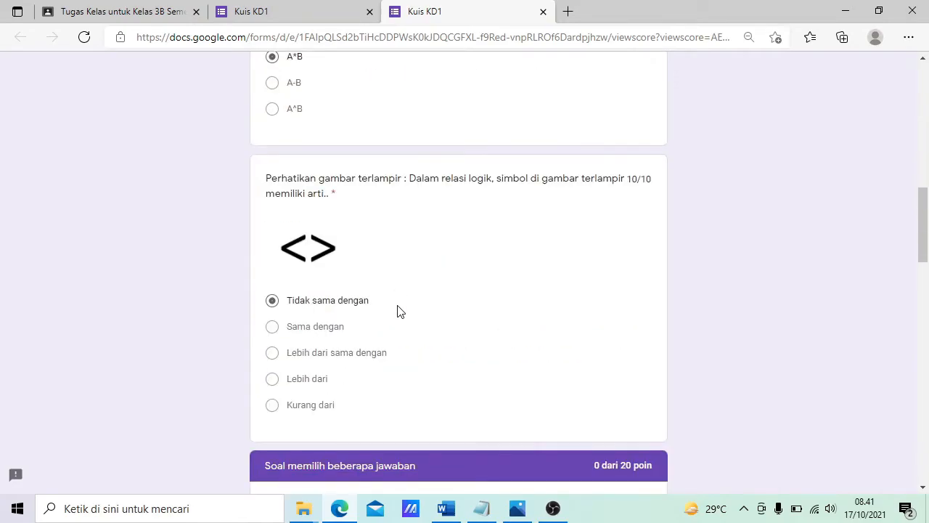
scroll(397, 311, up, 12)
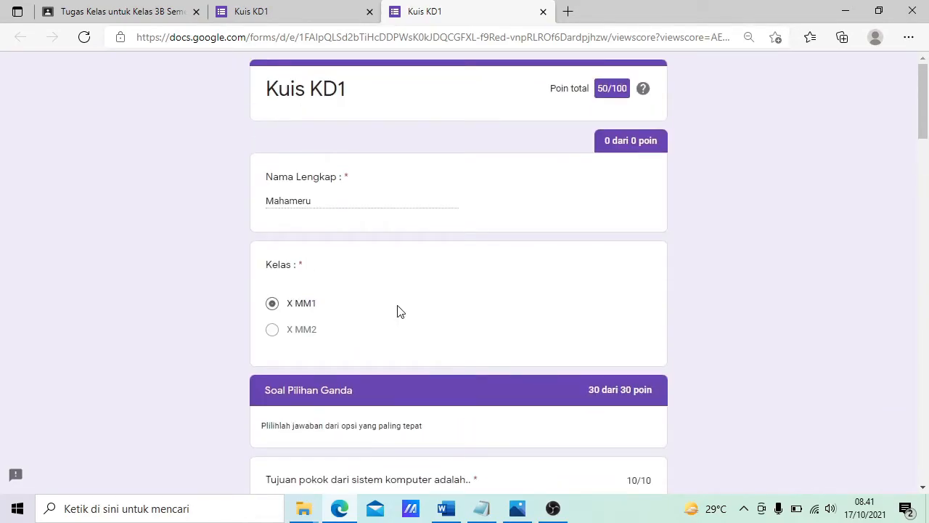
scroll(398, 311, down, 5)
scroll(399, 312, up, 3)
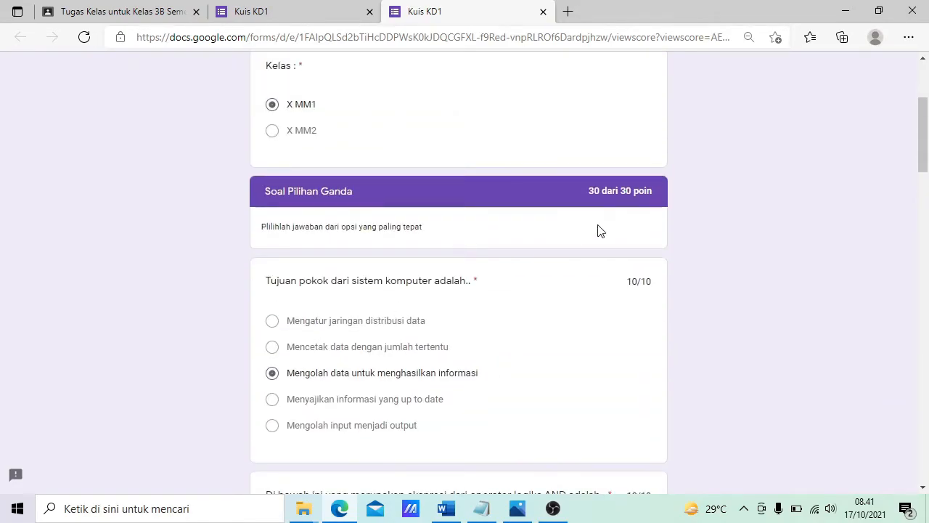
scroll(601, 231, down, 8)
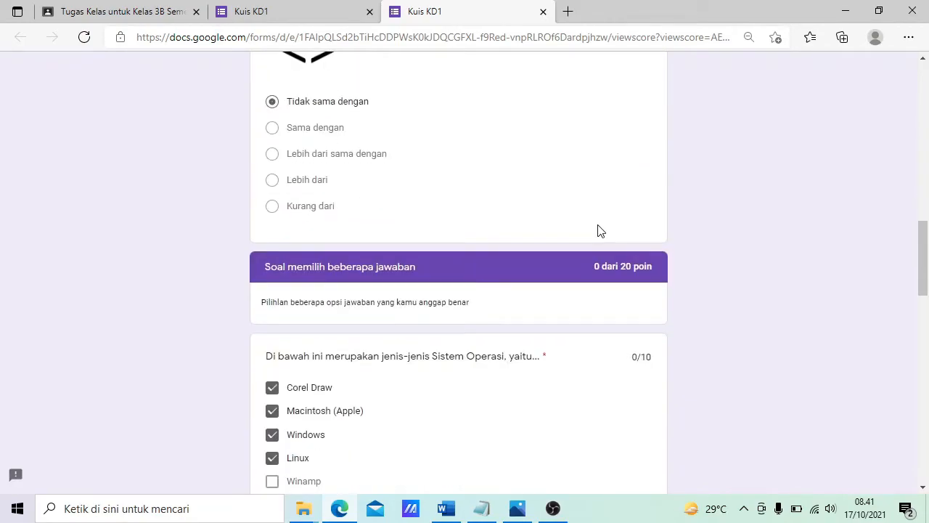
scroll(598, 231, down, 7)
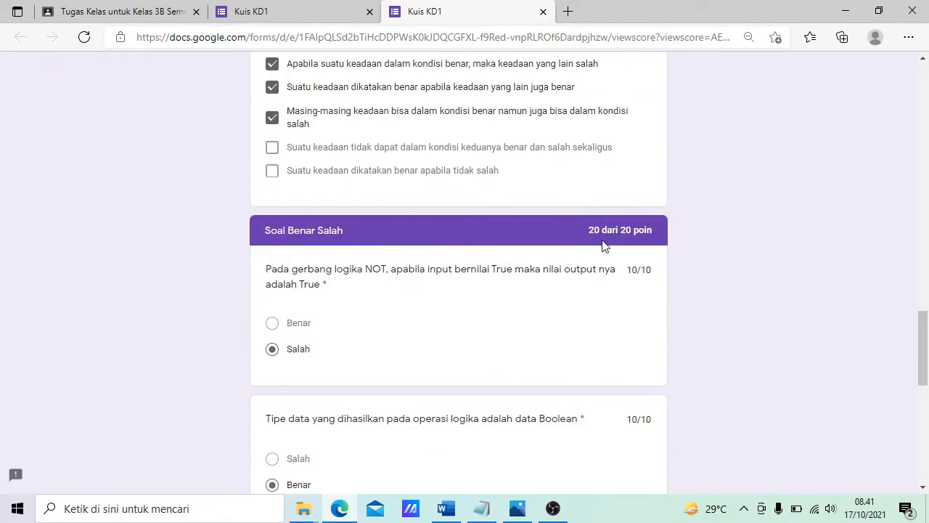
scroll(602, 247, down, 8)
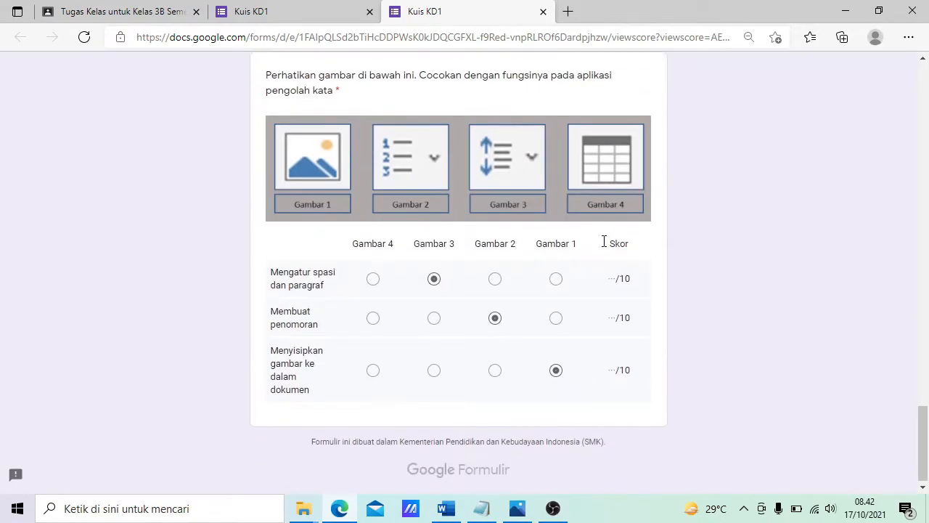
scroll(653, 363, up, 8)
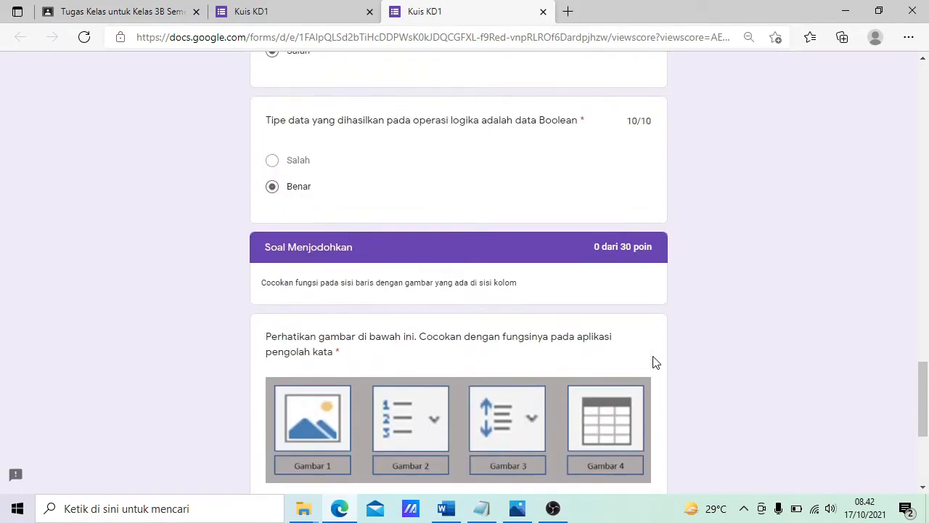
Step: Return to Classroom, switch to the teacher's school account and close both student quiz pages
click(178, 17)
click(887, 76)
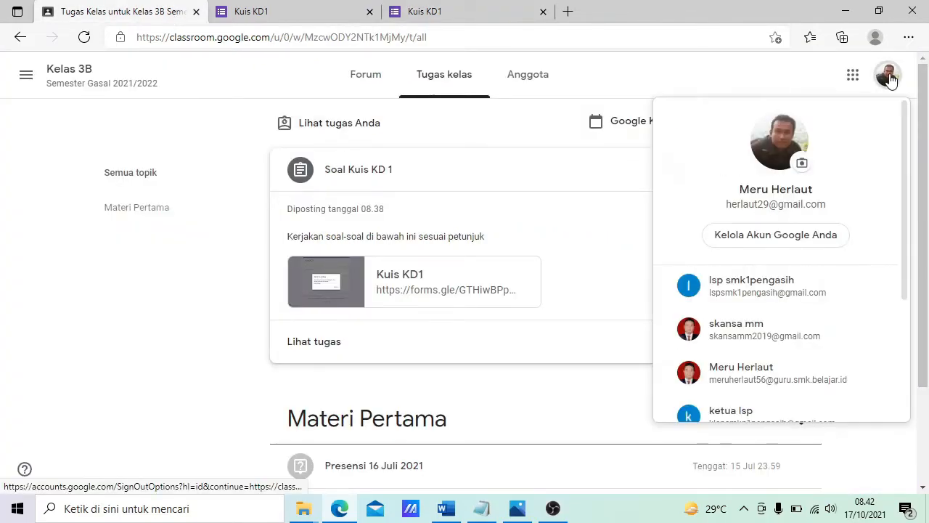
click(740, 374)
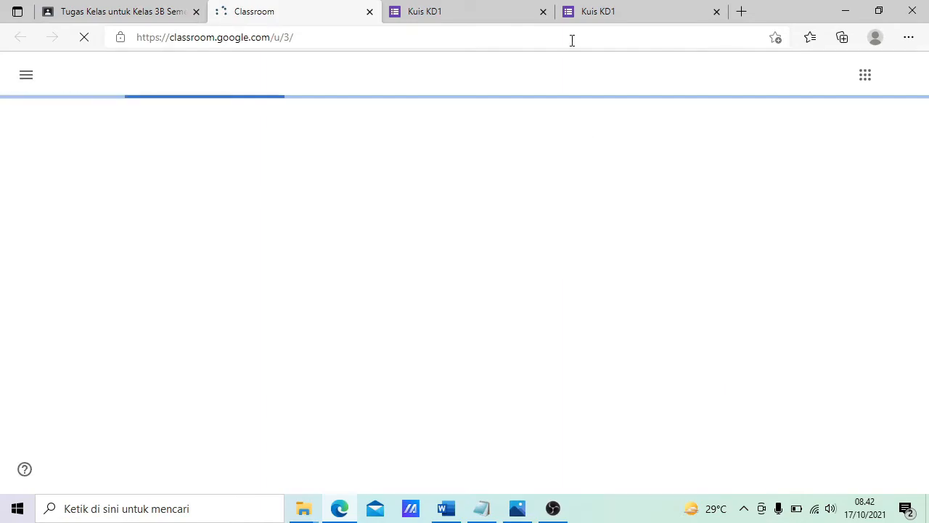
click(543, 11)
click(545, 12)
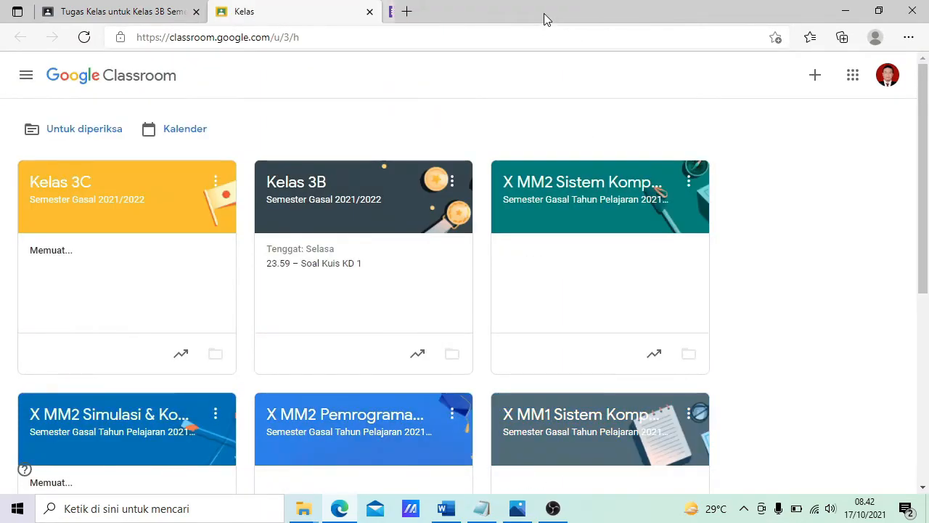
Step: Open the Soal Kuis KD 1 assignment in Kelas 3B's classwork and open its linked Kuis KD1 form for editing
click(333, 191)
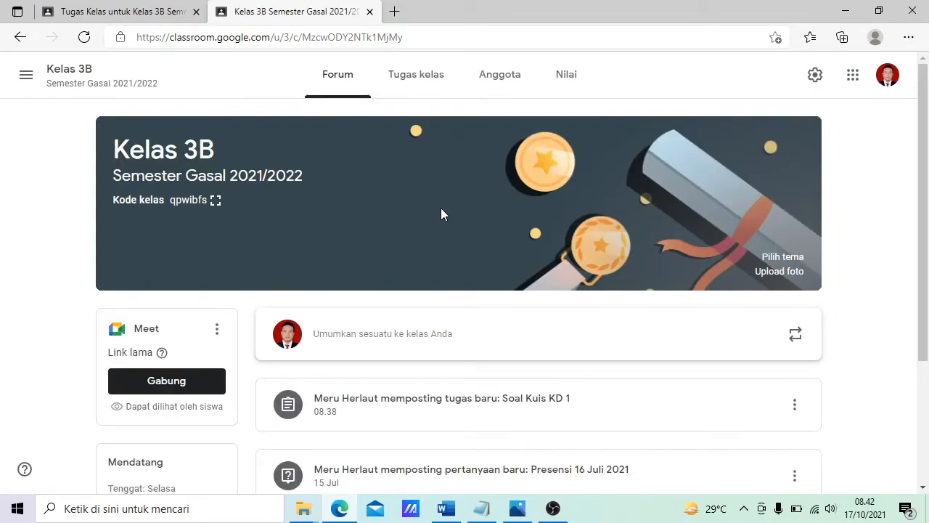
click(431, 82)
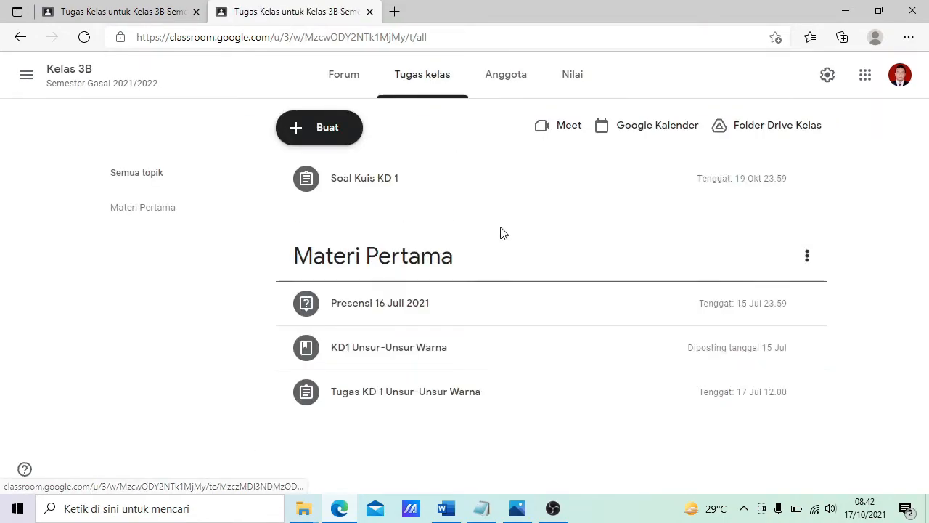
click(367, 180)
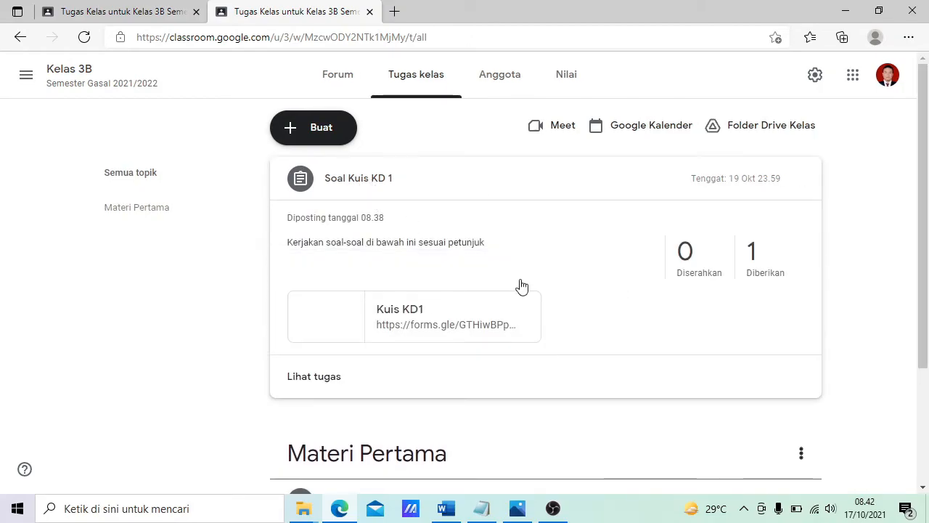
click(427, 328)
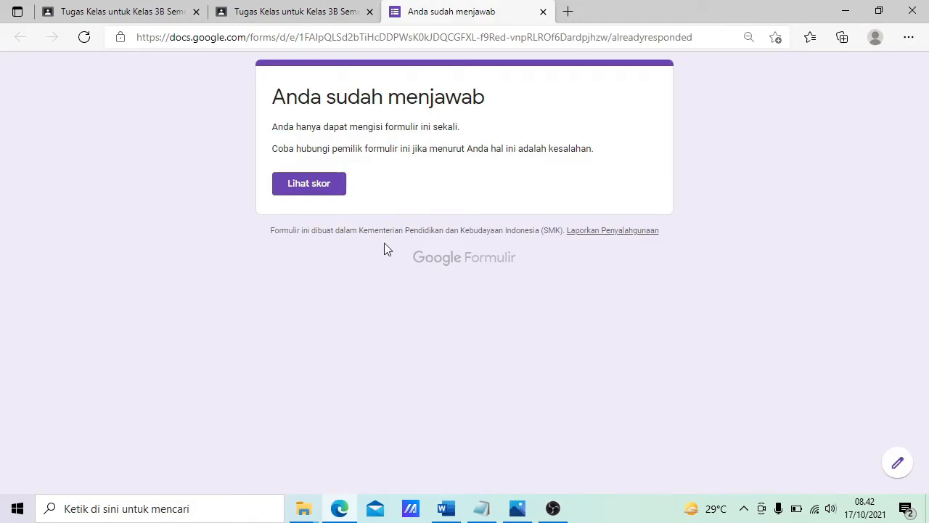
click(898, 466)
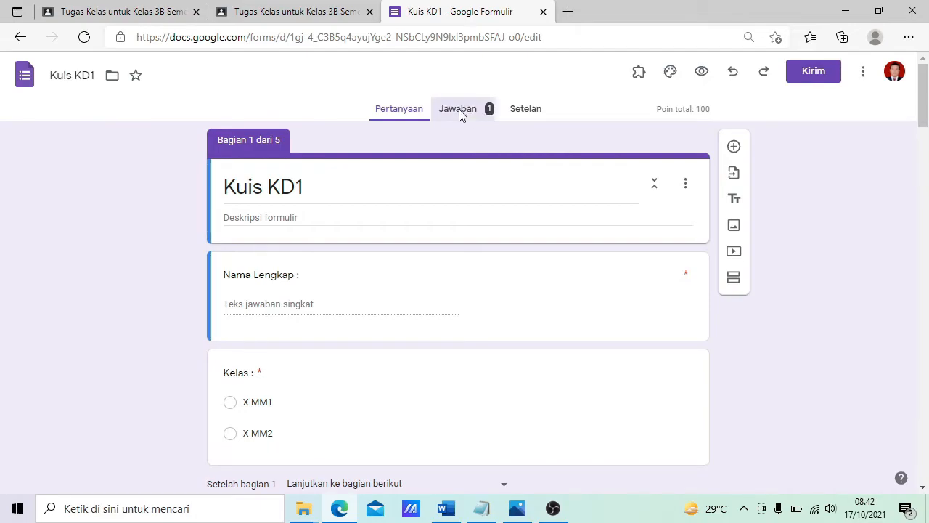
Step: Examine the response summary and score distribution of the Kuis KD1 form
click(458, 112)
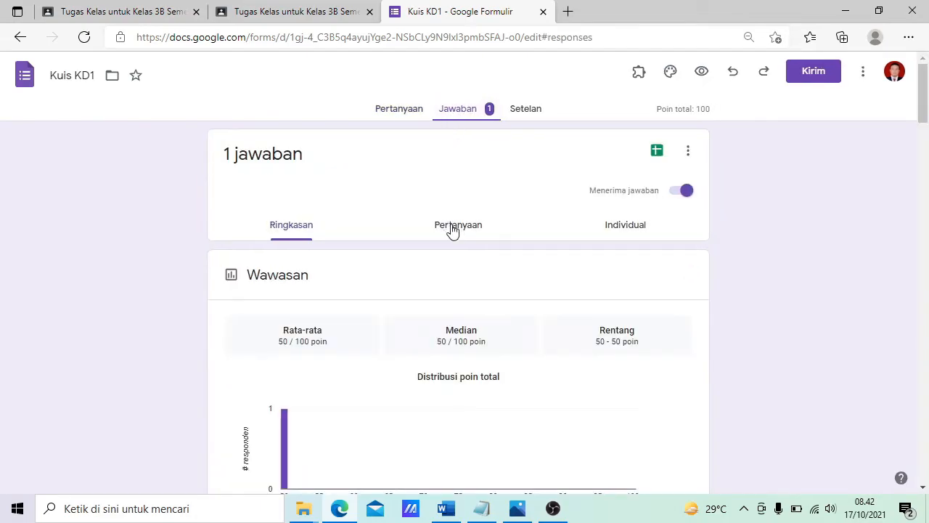
scroll(426, 294, down, 4)
scroll(426, 294, up, 4)
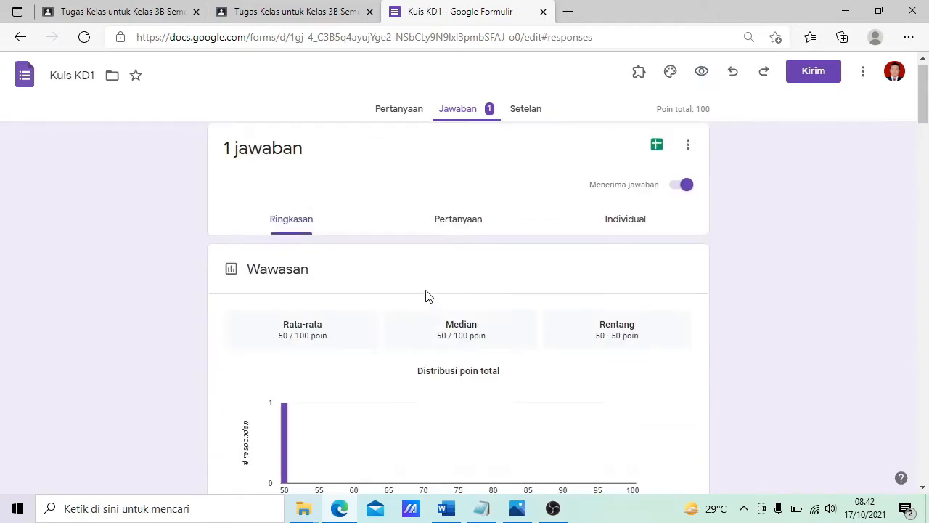
Step: Export the quiz responses to a new spreadsheet named Kuis KD1 (Jawaban), and close the spreadsheet after viewing it
click(657, 151)
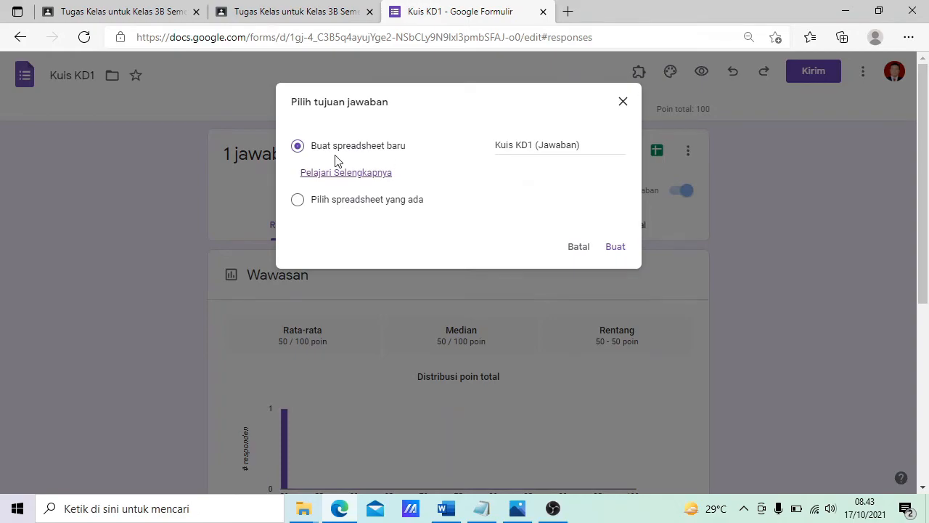
click(615, 247)
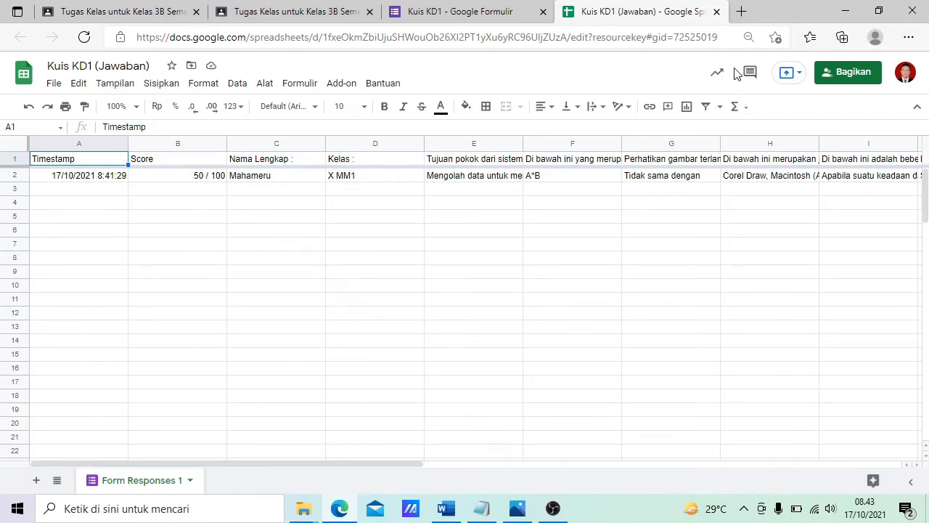
click(716, 13)
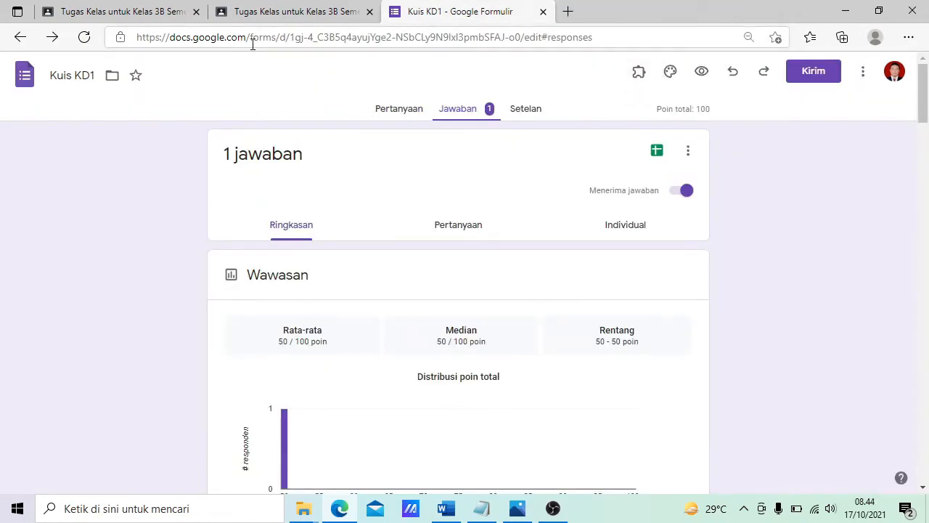
Step: Return to the teacher's Classroom and open the classwork of the X MM2 Pemrograman Dasar class
click(236, 12)
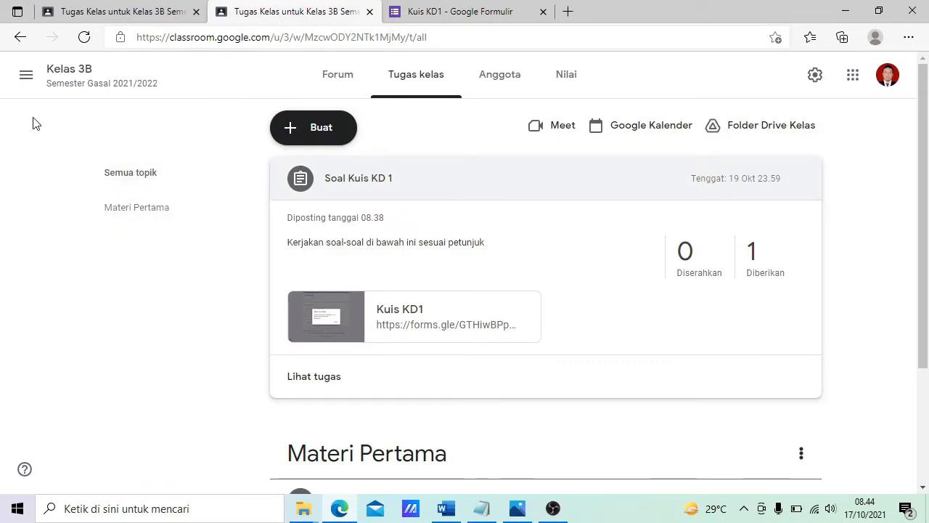
click(25, 75)
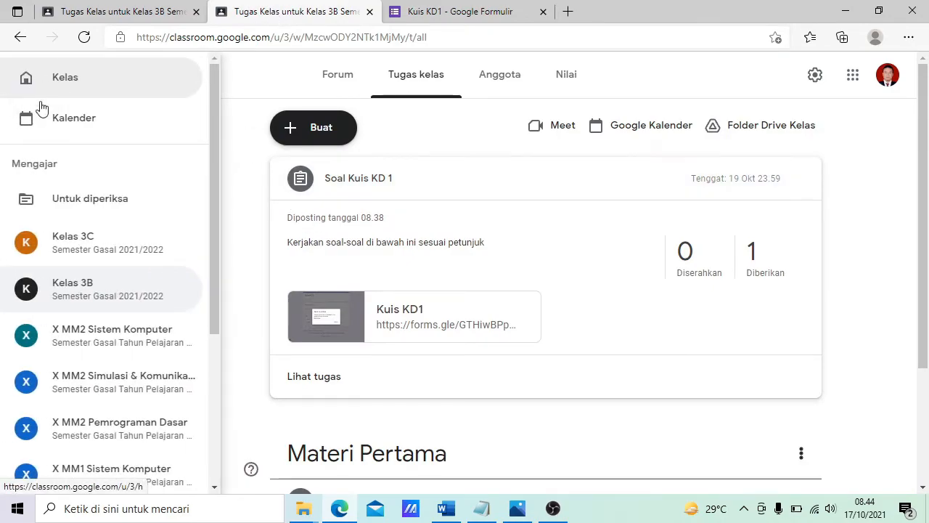
scroll(58, 131, down, 1)
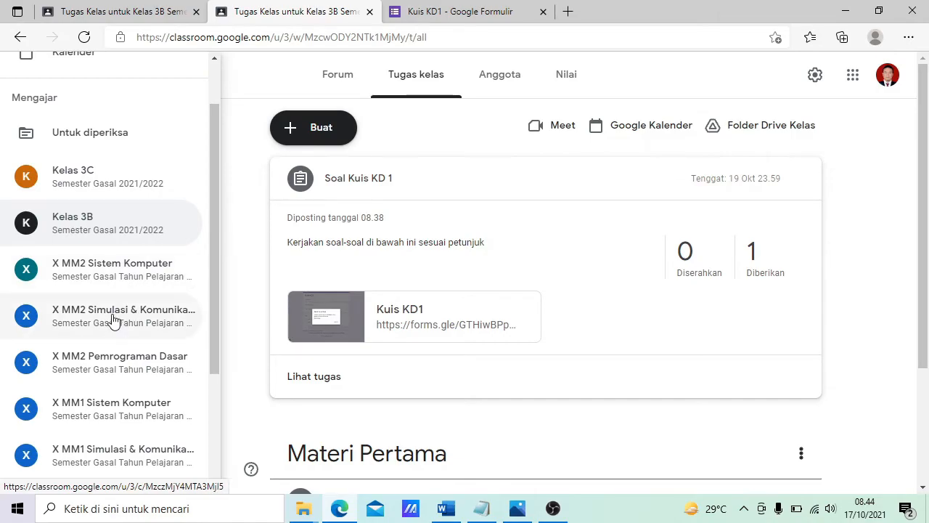
click(122, 363)
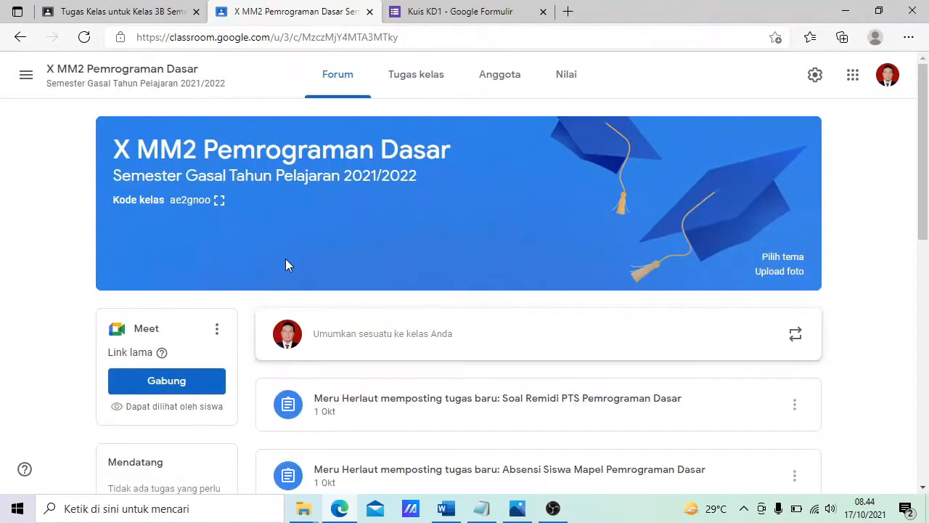
click(416, 77)
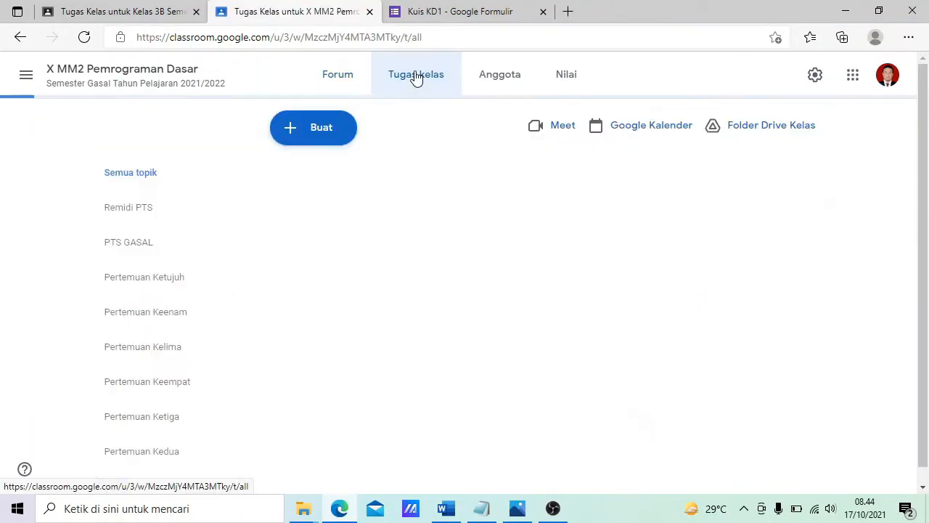
Step: Expand the Soal Remidi PTS Pemrograman Dasar assignment under Remidi PTS and open its linked form for editing
scroll(375, 149, down, 1)
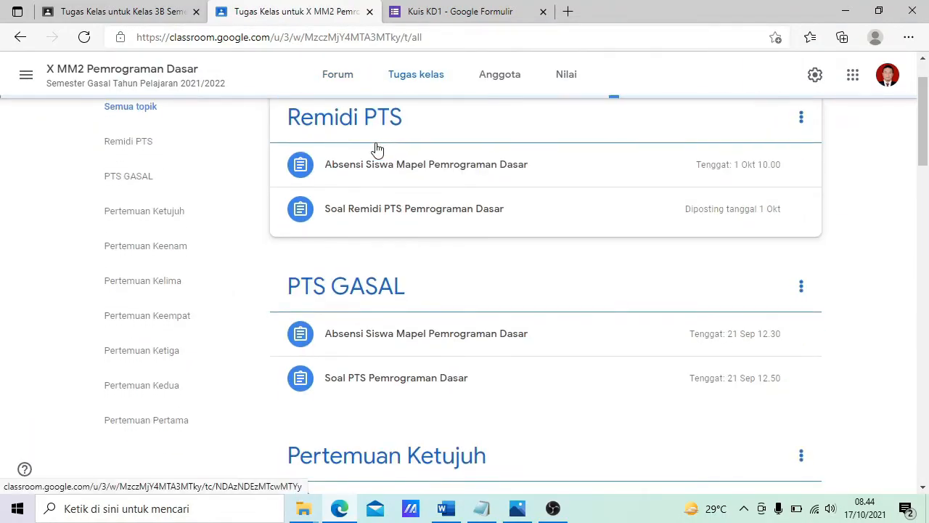
scroll(376, 149, down, 1)
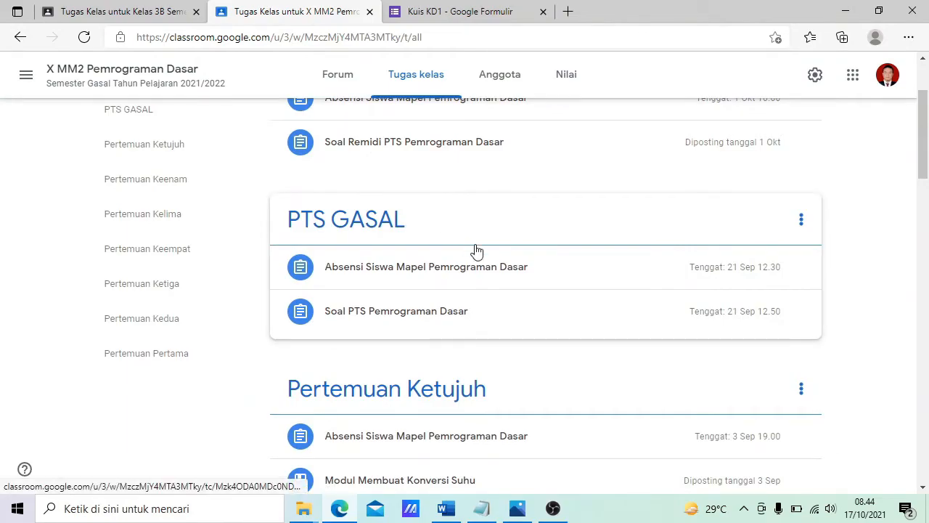
scroll(465, 232, up, 1)
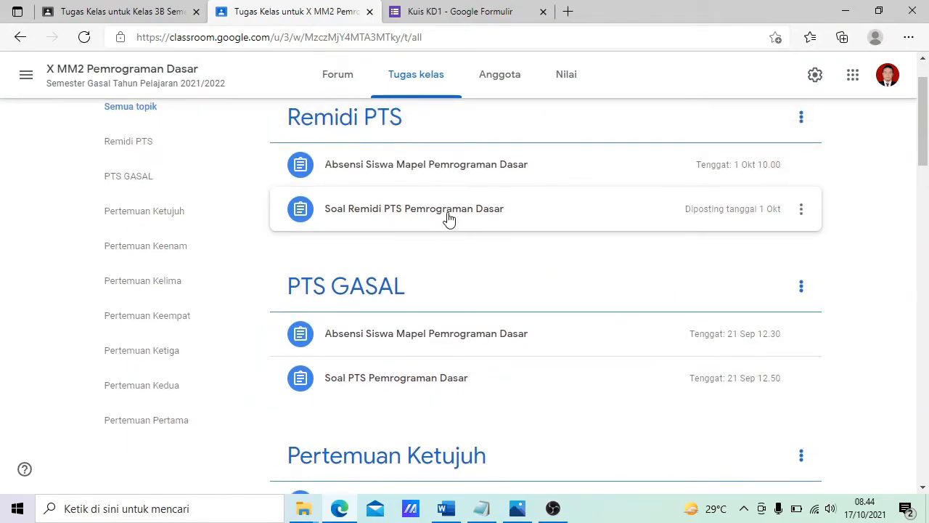
click(446, 216)
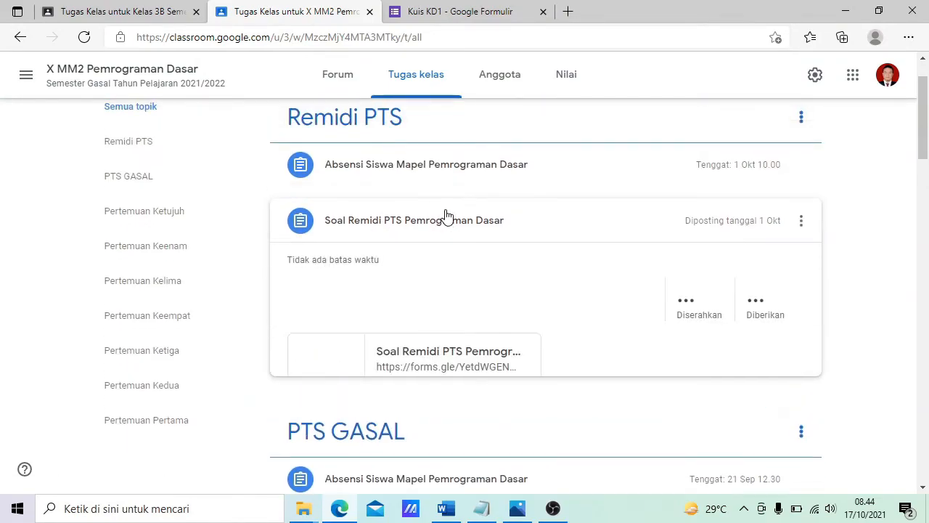
click(486, 369)
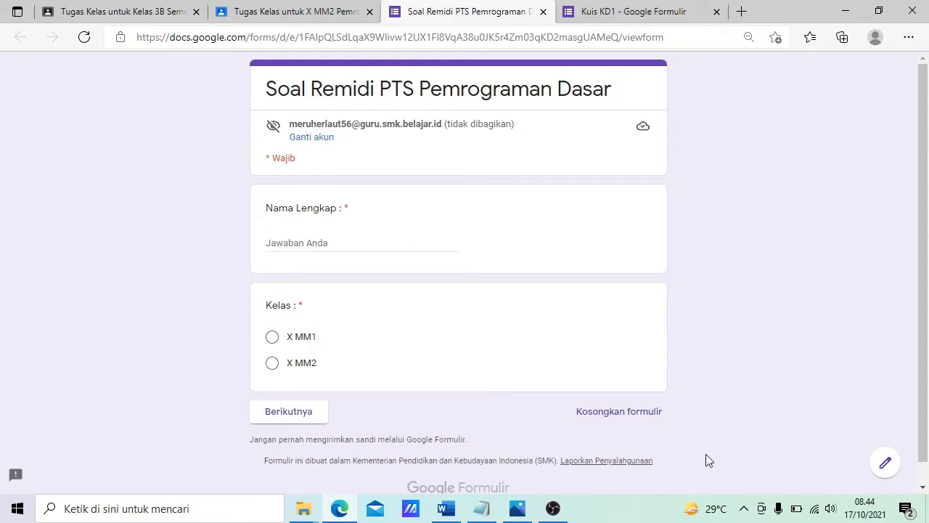
click(885, 465)
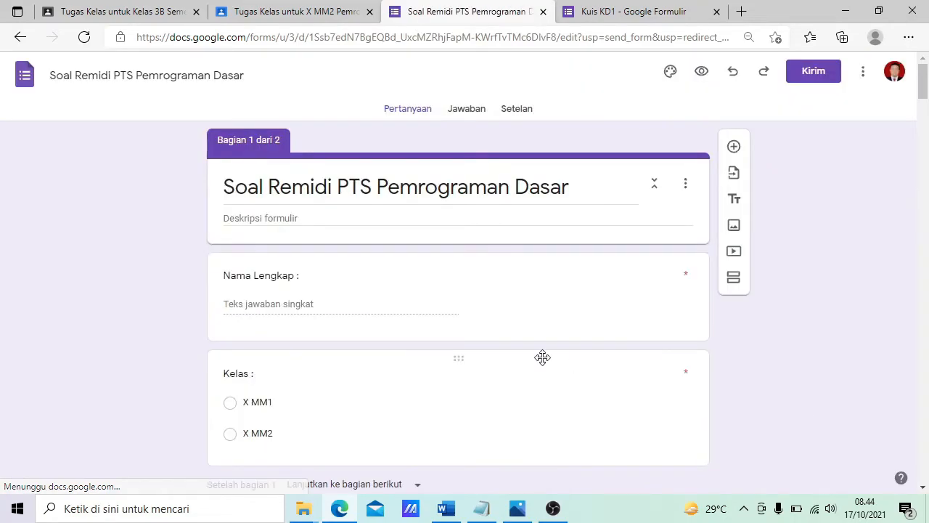
Step: Export the Soal Remidi PTS Pemrograman Dasar form's responses to a new spreadsheet with the suggested name
click(459, 109)
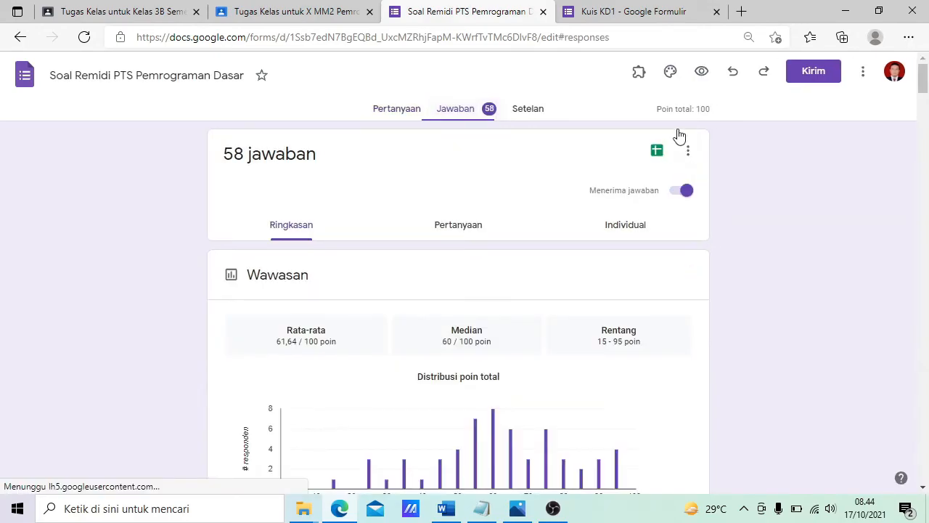
click(657, 150)
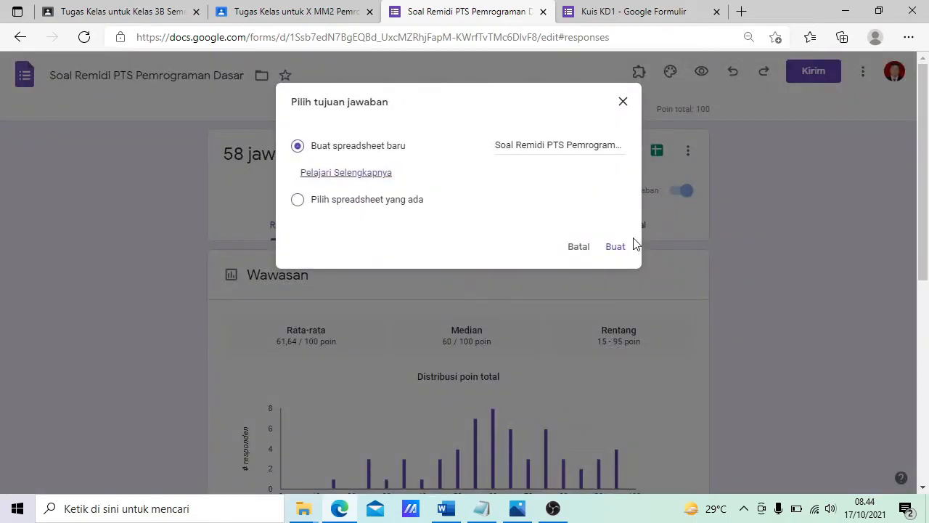
click(618, 249)
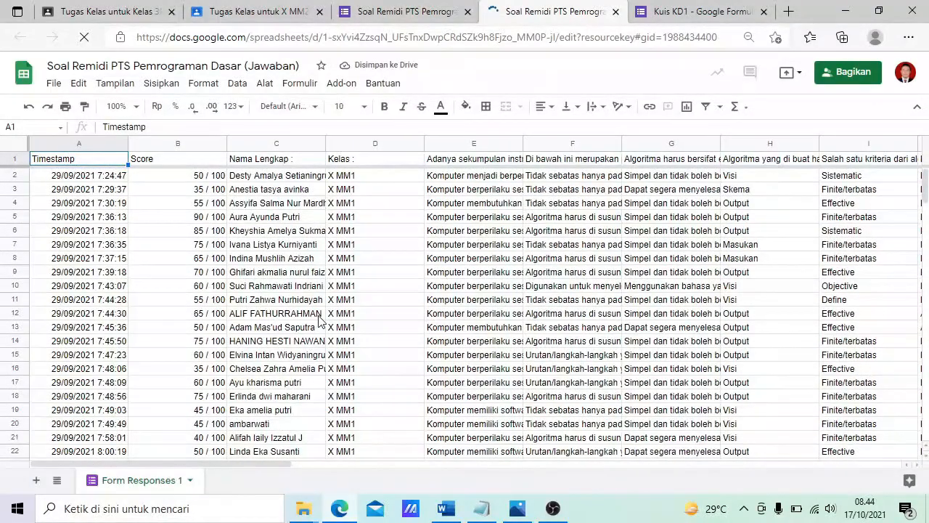
Step: Look through the exported Soal Remidi PTS responses, examining how the X MM1 and X MM2 entries are arranged by row
scroll(318, 319, down, 9)
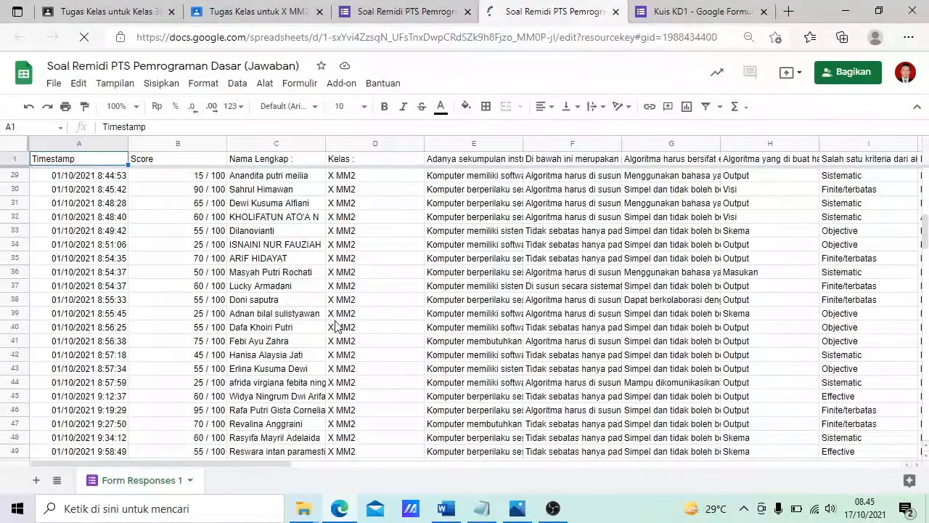
scroll(337, 328, down, 5)
scroll(345, 331, up, 6)
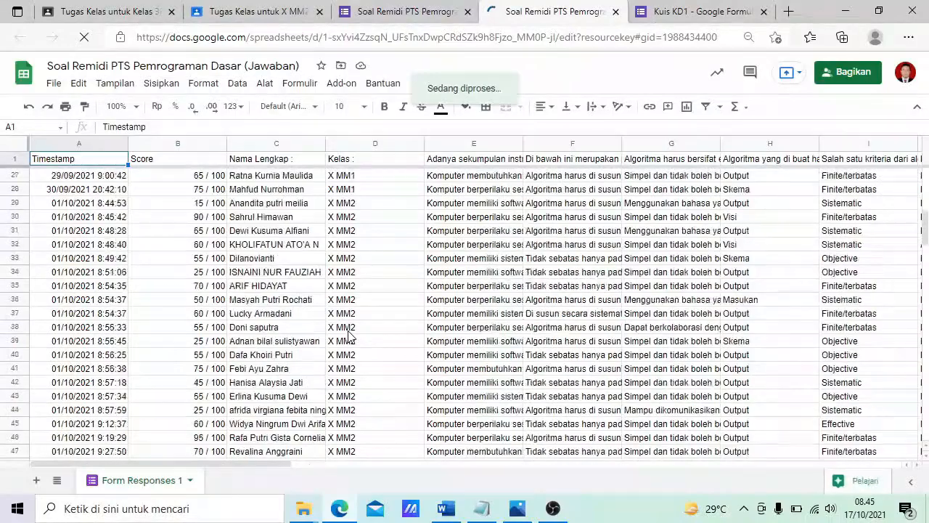
scroll(348, 334, up, 8)
scroll(356, 232, down, 6)
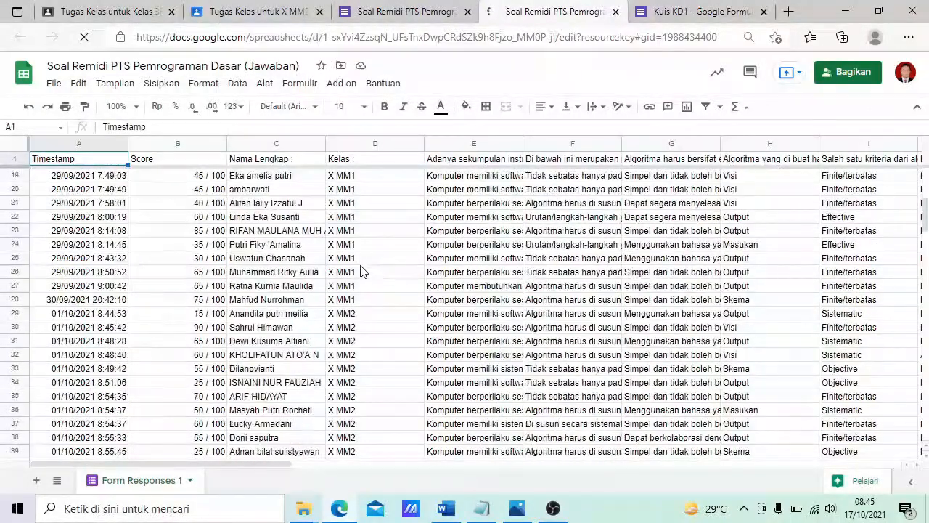
scroll(361, 272, down, 7)
scroll(362, 274, up, 9)
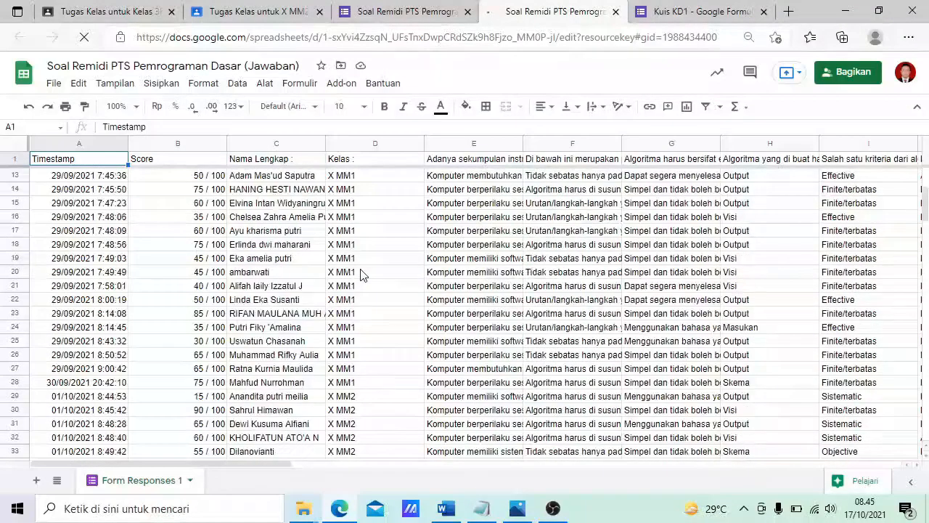
scroll(361, 274, up, 4)
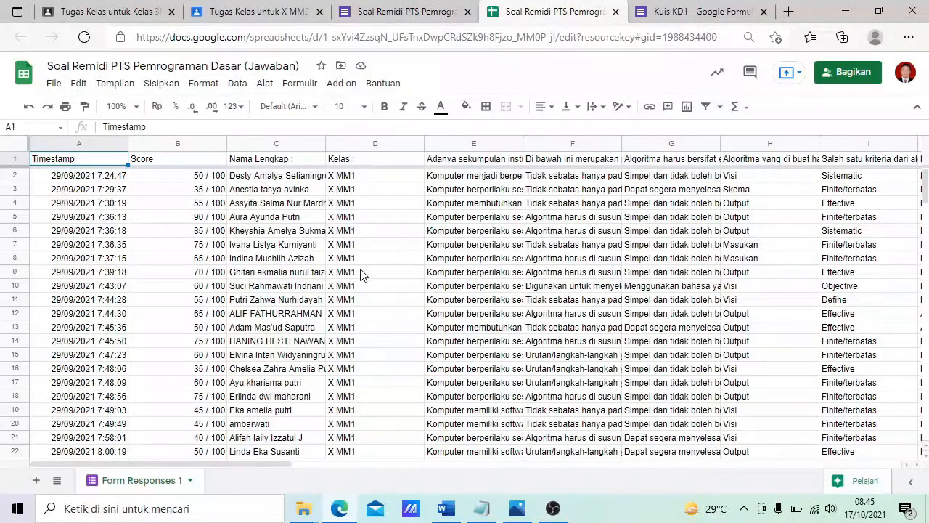
Step: Duplicate the Form Responses 1 sheet and delete rows 29 to 59, the X MM2 entries, from the copy
click(189, 481)
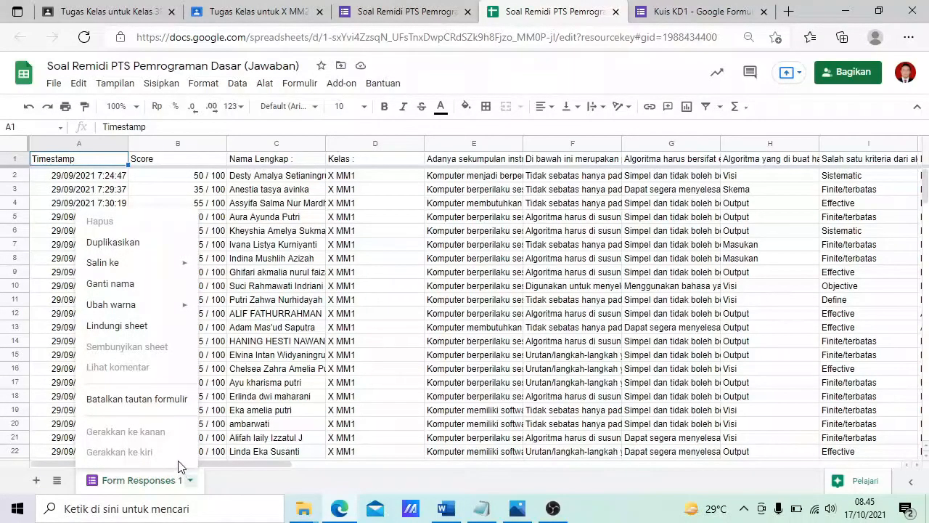
click(142, 249)
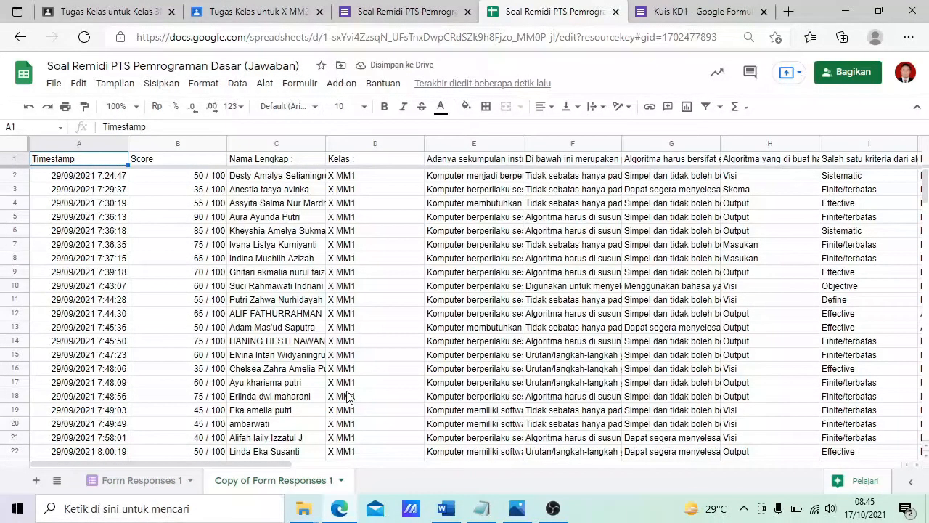
scroll(395, 326, down, 5)
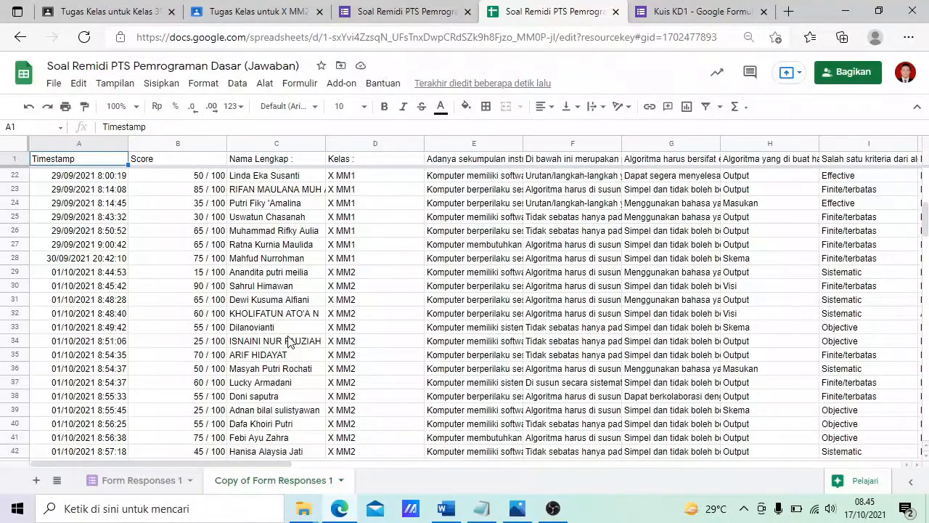
drag(40, 274, 770, 273)
right_click(768, 273)
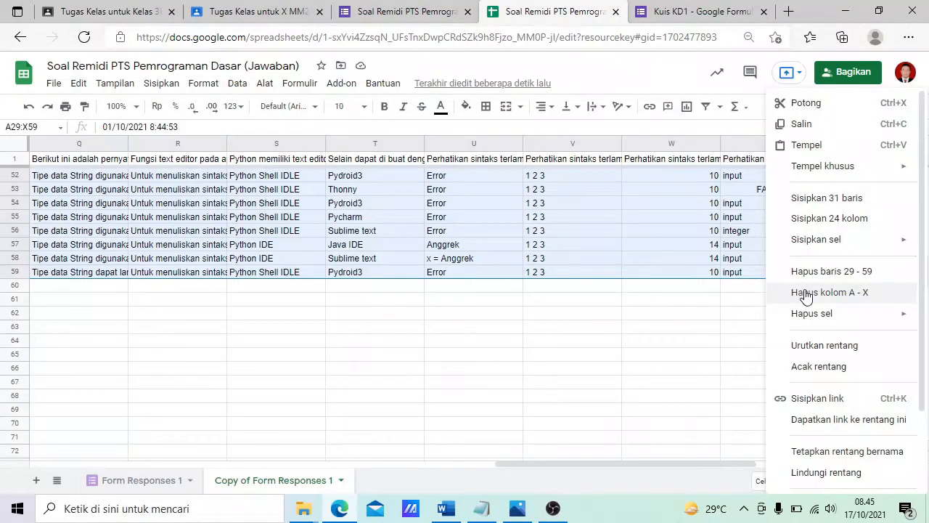
click(822, 272)
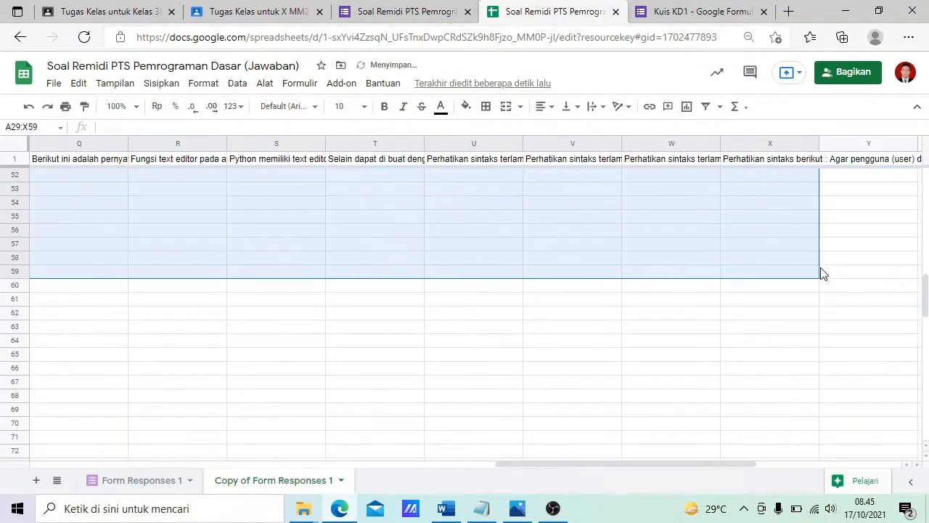
scroll(512, 392, up, 5)
drag(574, 463, 44, 465)
scroll(220, 279, up, 13)
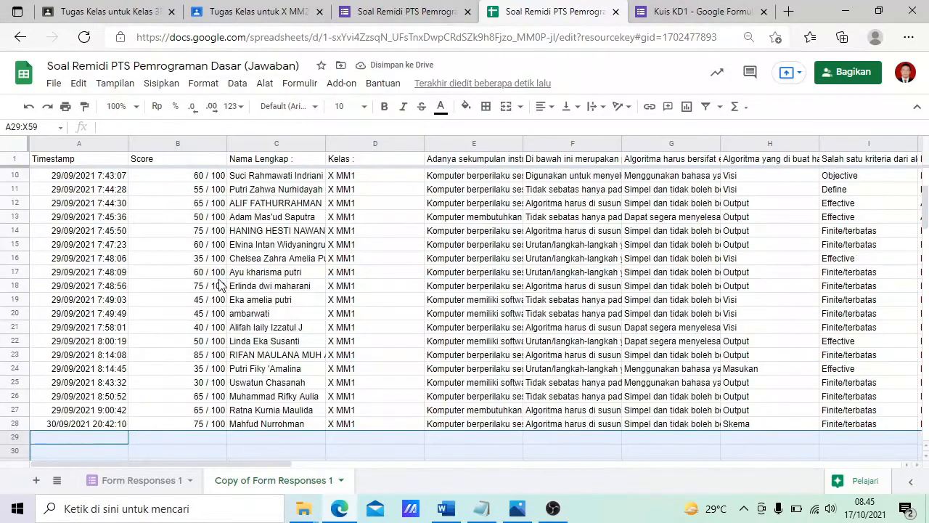
click(325, 244)
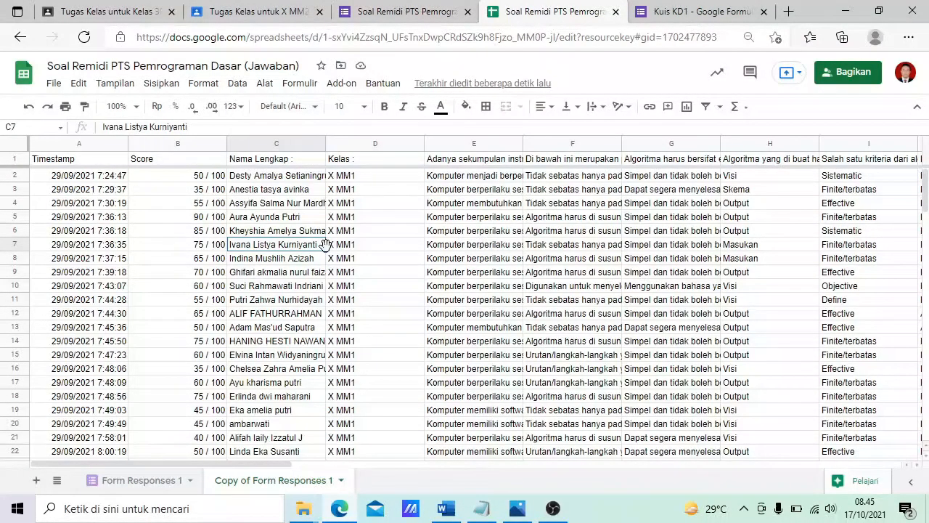
Step: Create a new filter view on the copied sheet and sort the Nama Lengkap column from A to Z
click(294, 160)
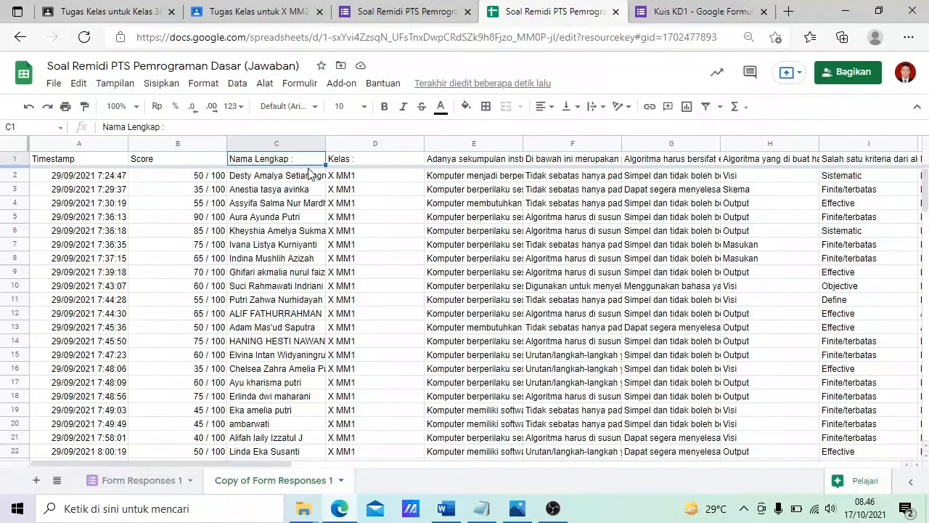
click(719, 108)
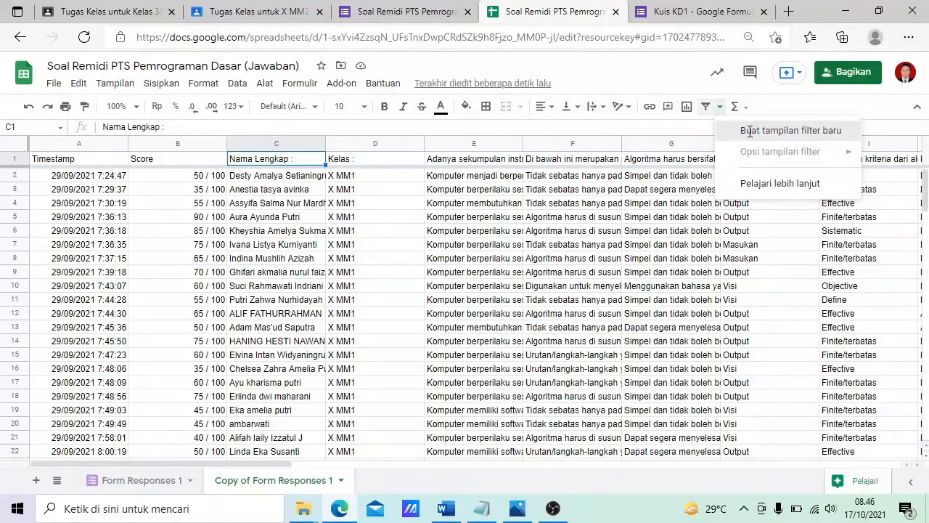
click(751, 131)
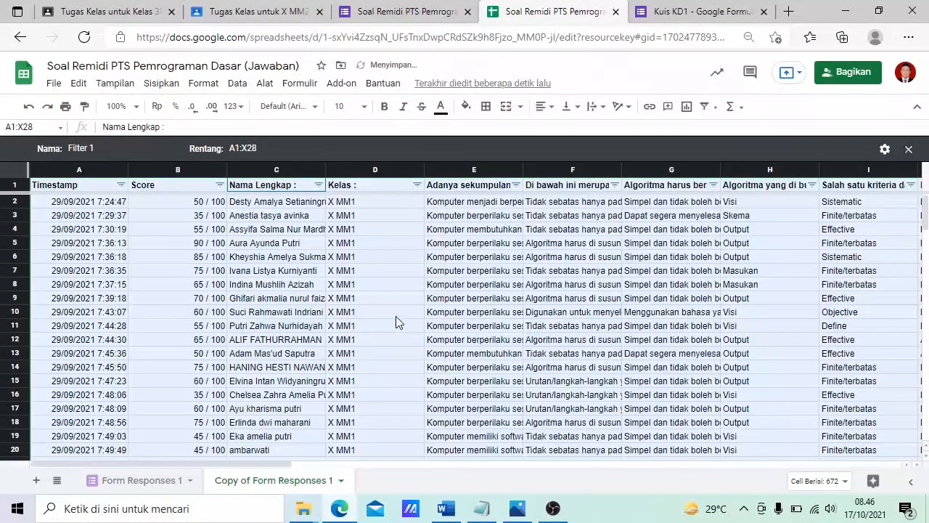
click(319, 187)
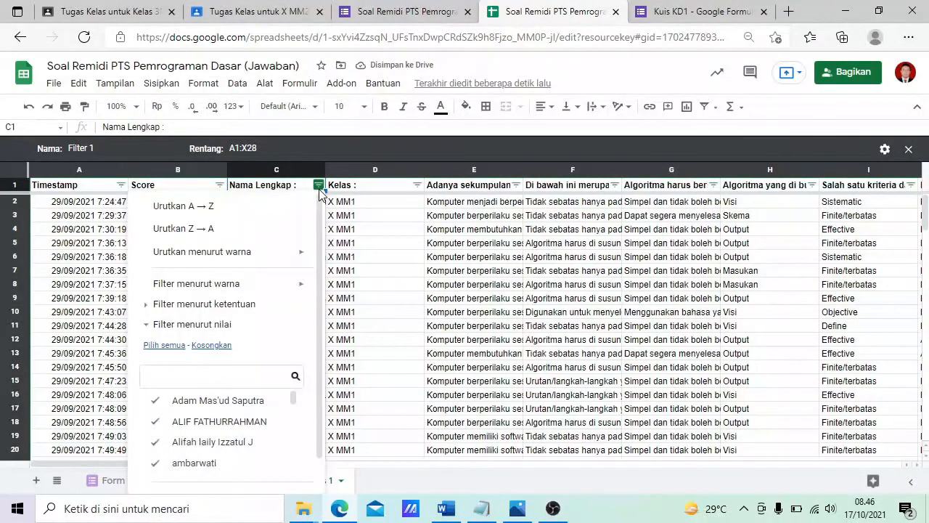
click(285, 208)
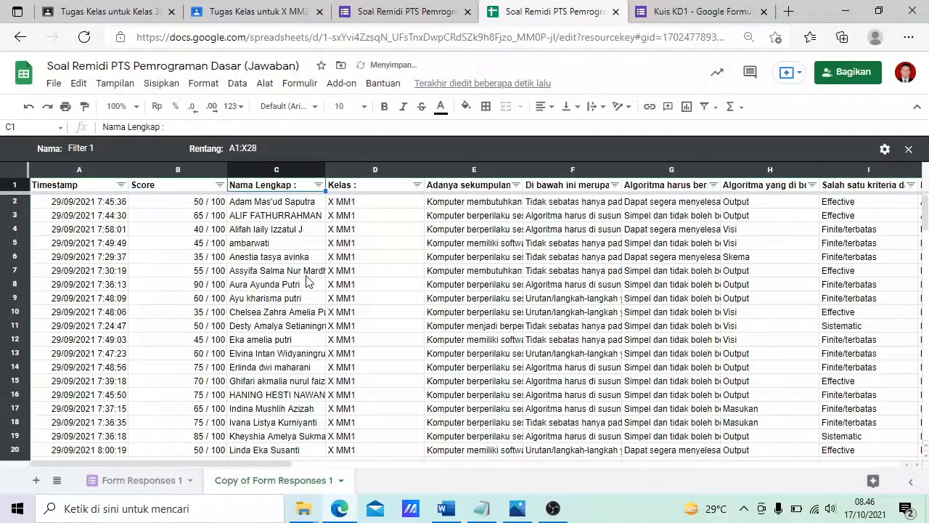
scroll(306, 281, down, 5)
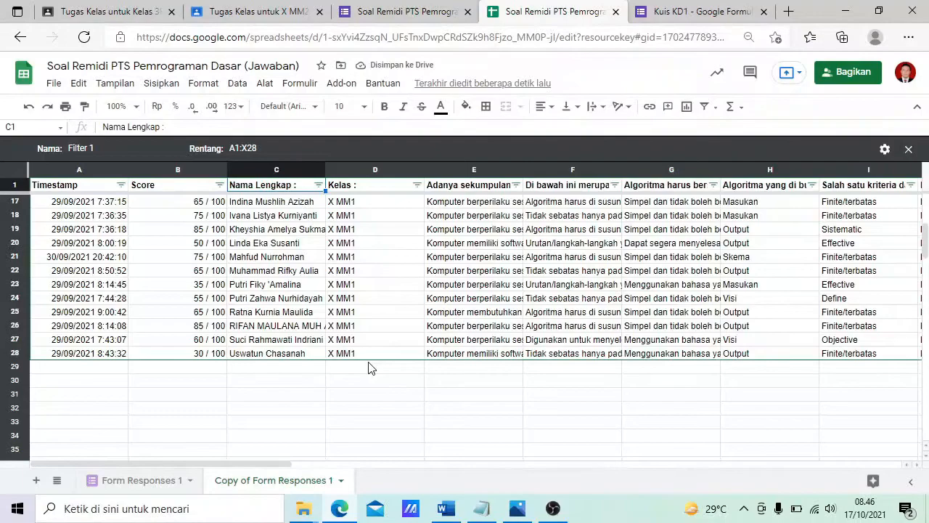
scroll(368, 368, up, 5)
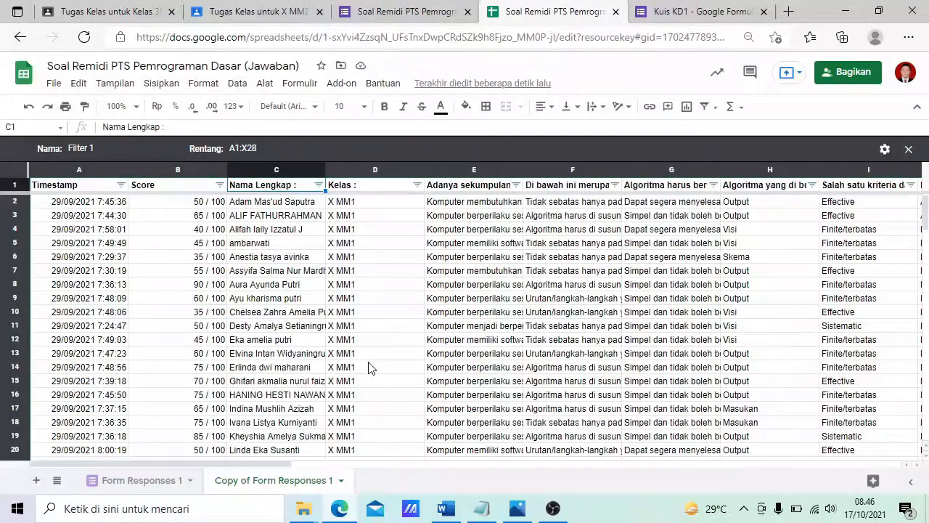
click(379, 285)
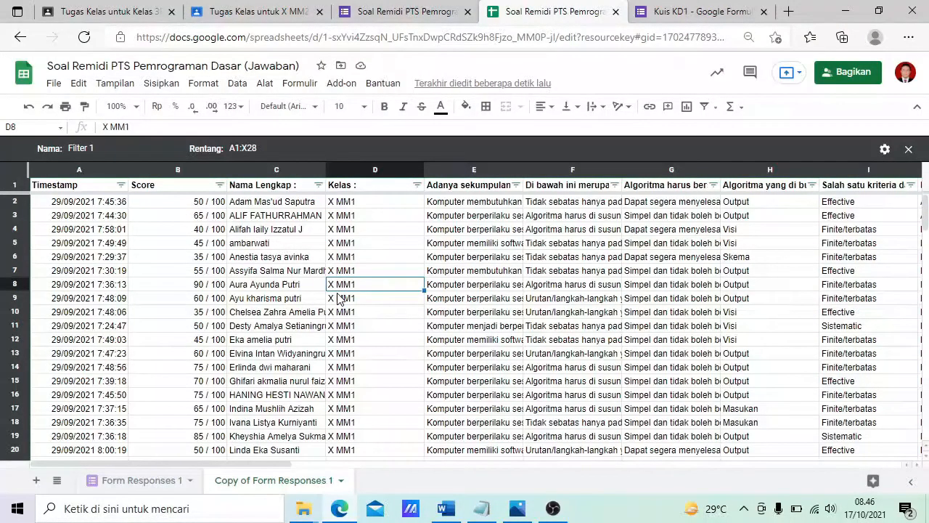
Step: Rename the copied sheet containing the X MM1 entries as X MM1
scroll(338, 299, down, 2)
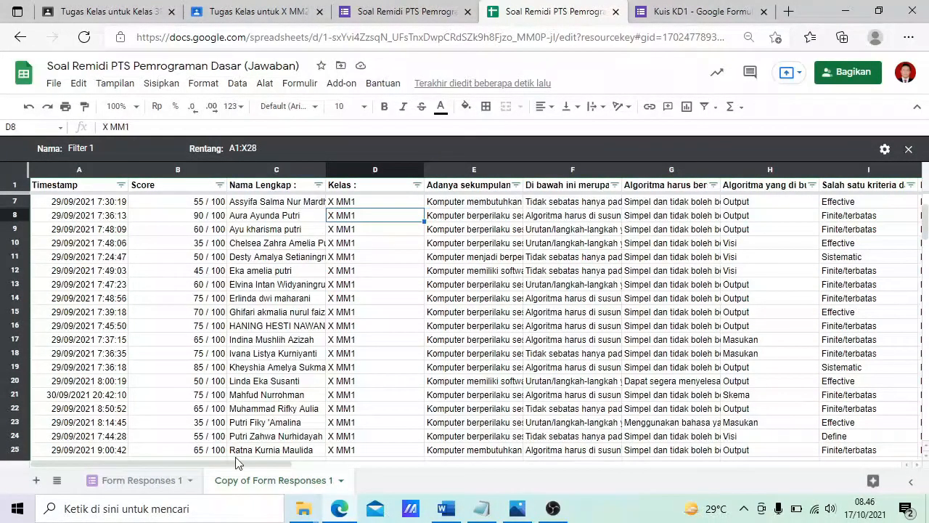
click(343, 482)
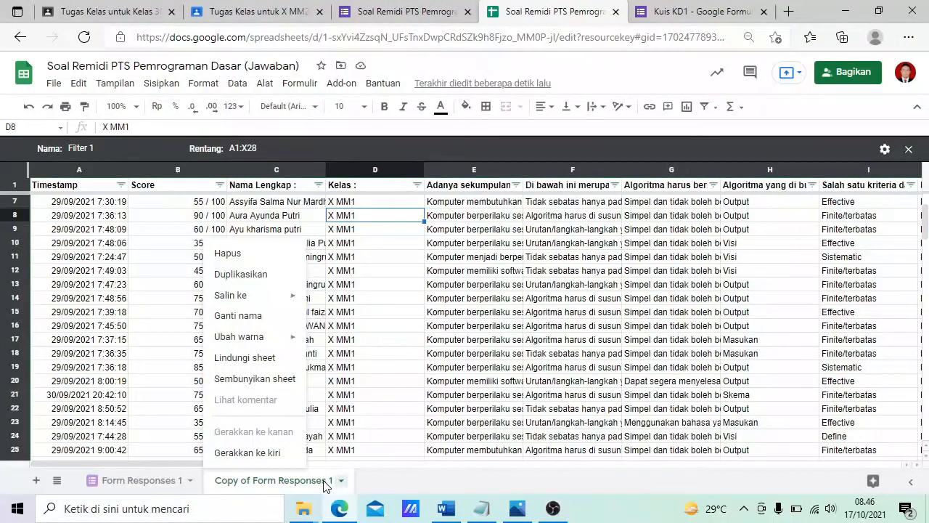
click(254, 317)
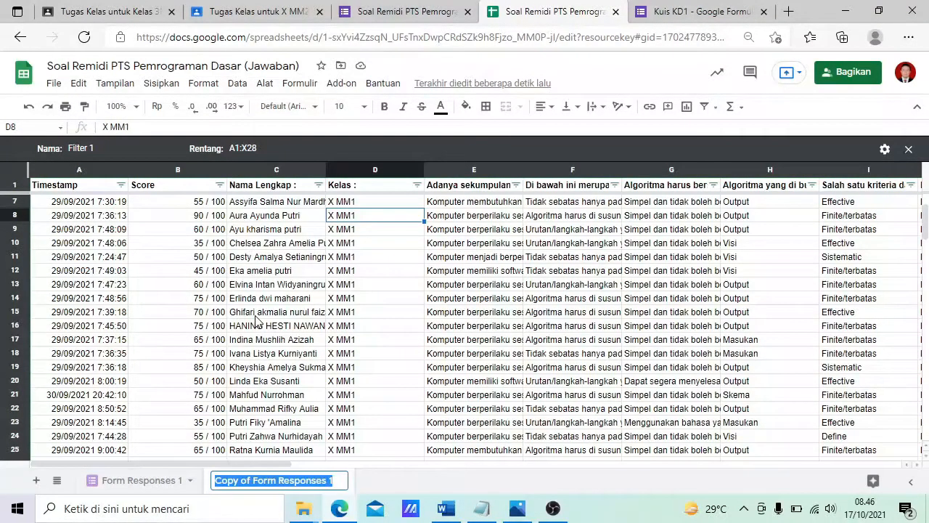
text(X MM1)
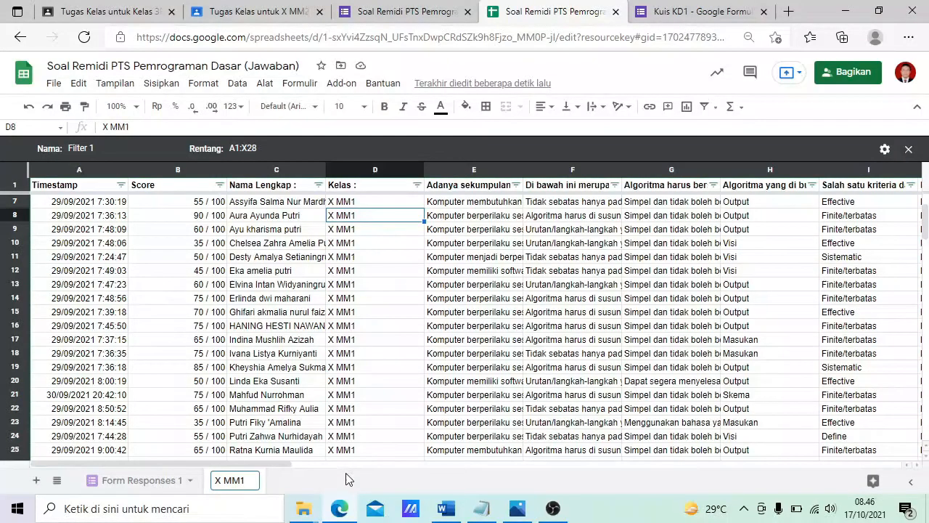
key(Return)
Step: Duplicate the Form Responses 1 sheet again and delete rows 2 to 28, the X MM1 entries, from the new copy
click(187, 483)
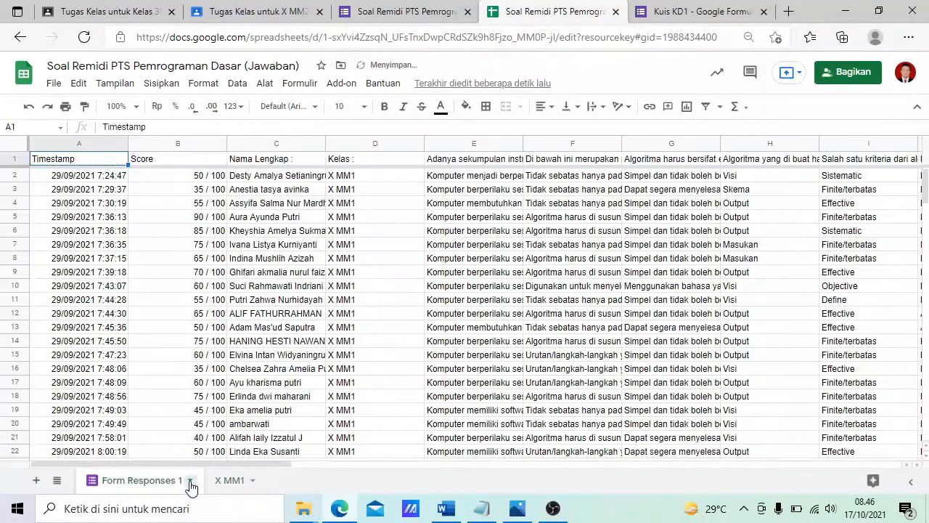
click(187, 483)
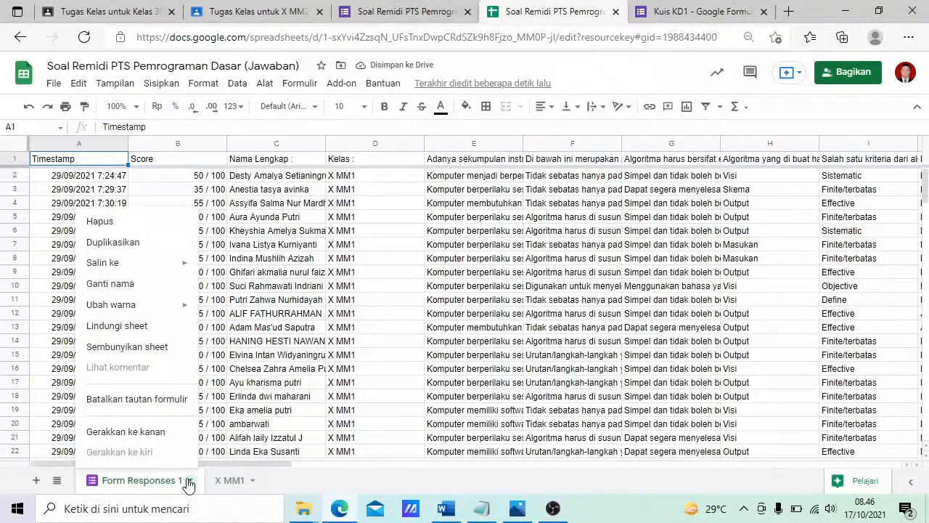
click(134, 243)
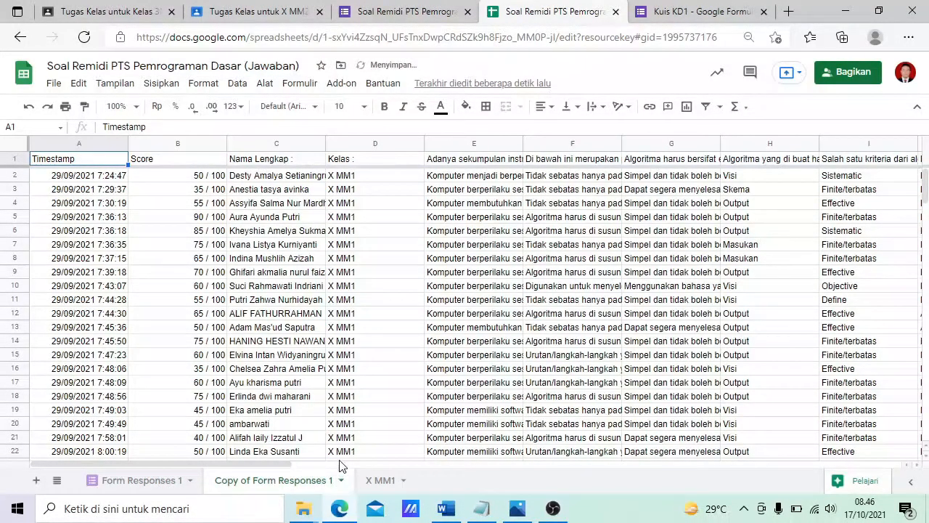
drag(45, 177, 904, 411)
right_click(478, 285)
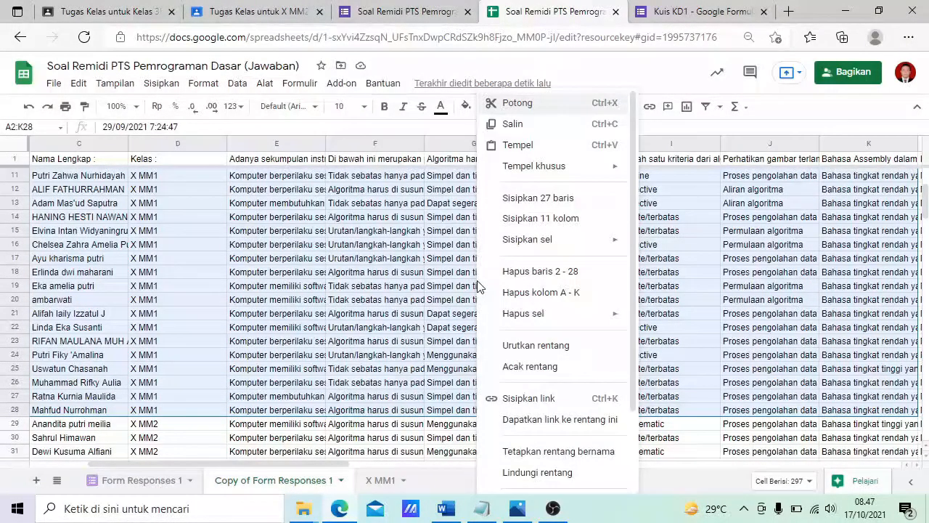
click(544, 273)
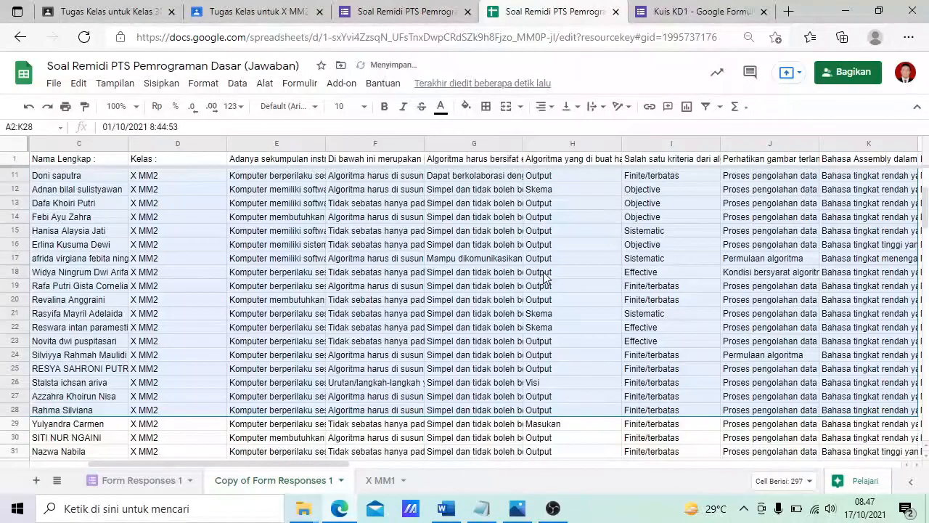
scroll(163, 320, up, 2)
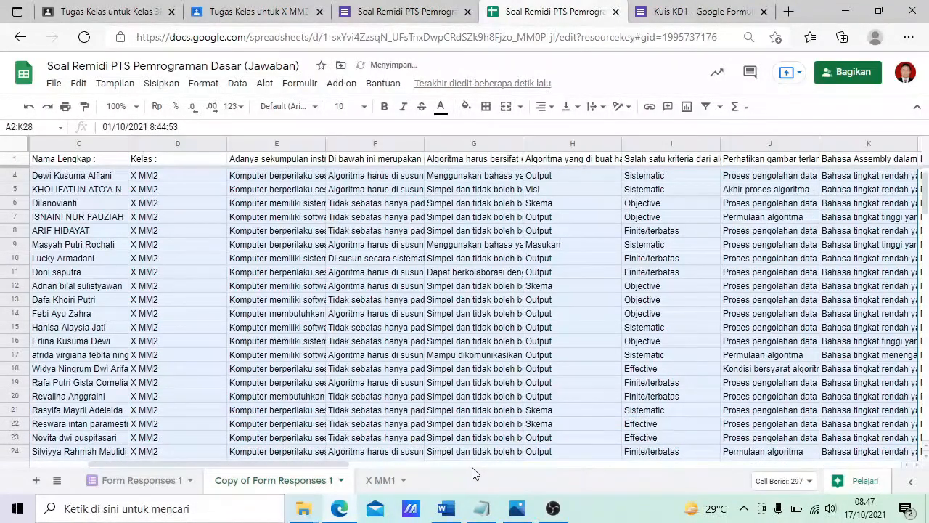
drag(341, 468, 194, 464)
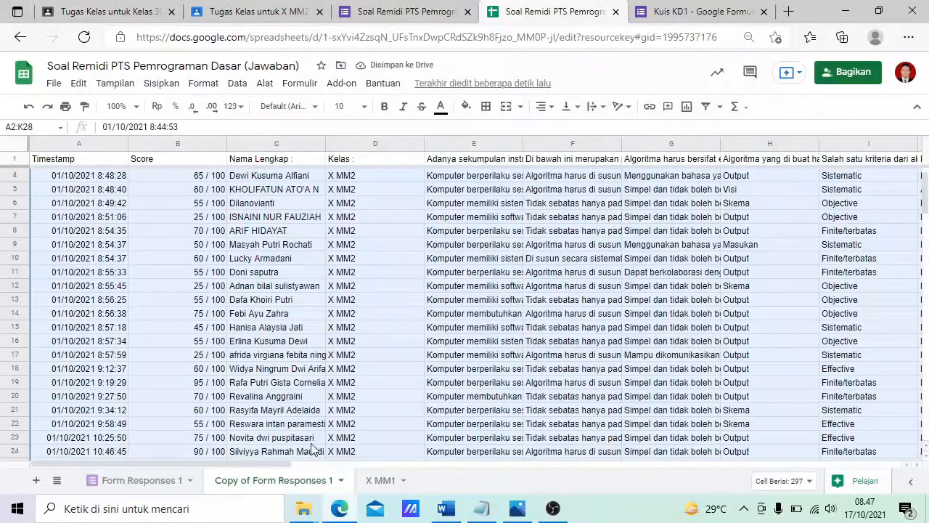
Step: Rename the new copy containing the X MM2 entries as X MM2
click(343, 481)
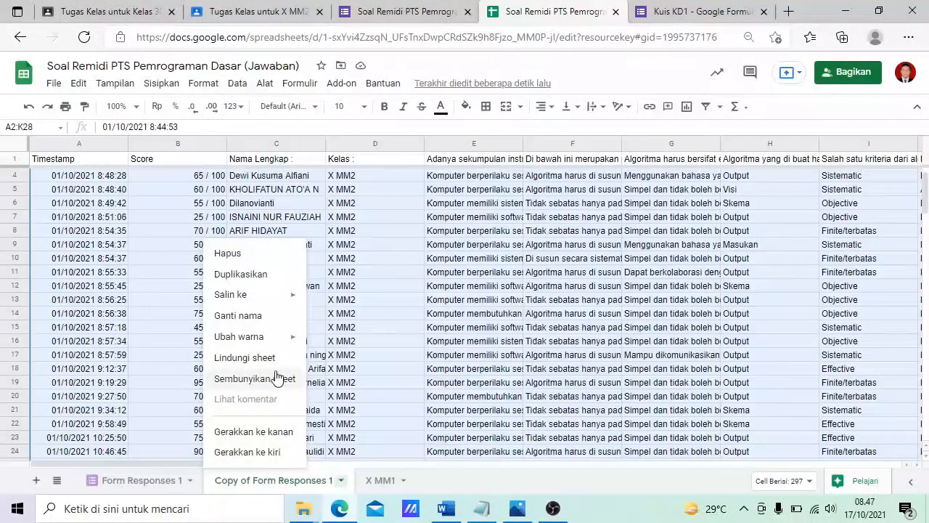
click(254, 320)
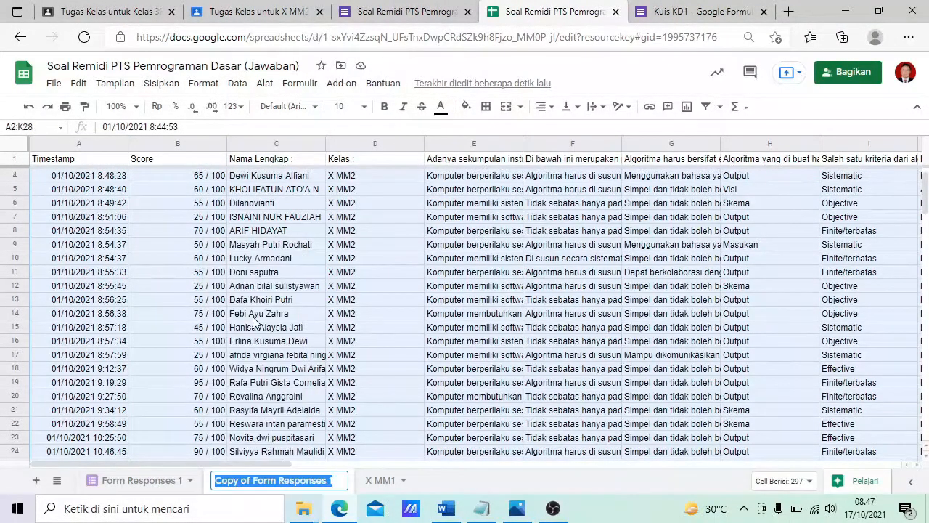
text(X MM2)
click(347, 302)
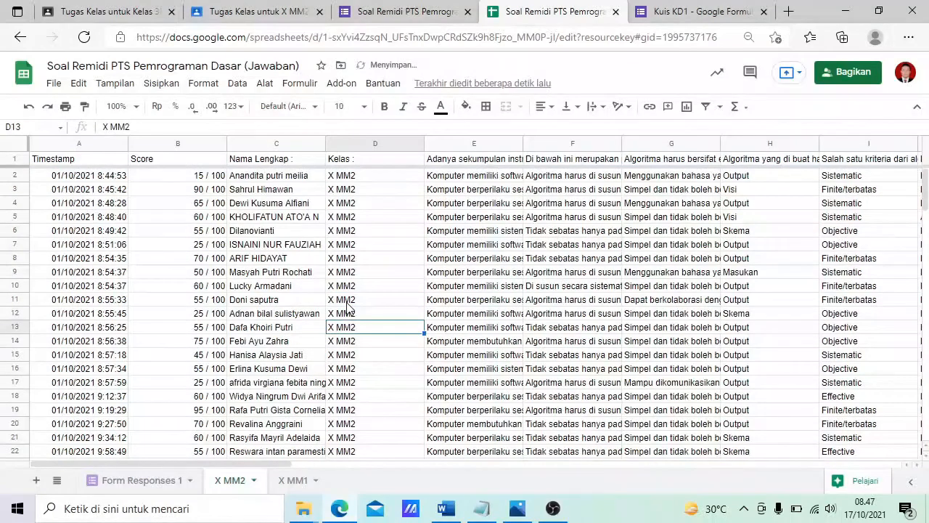
Step: Create a new filter view on the X MM2 sheet and sort the Nama Lengkap column from A to Z
click(281, 161)
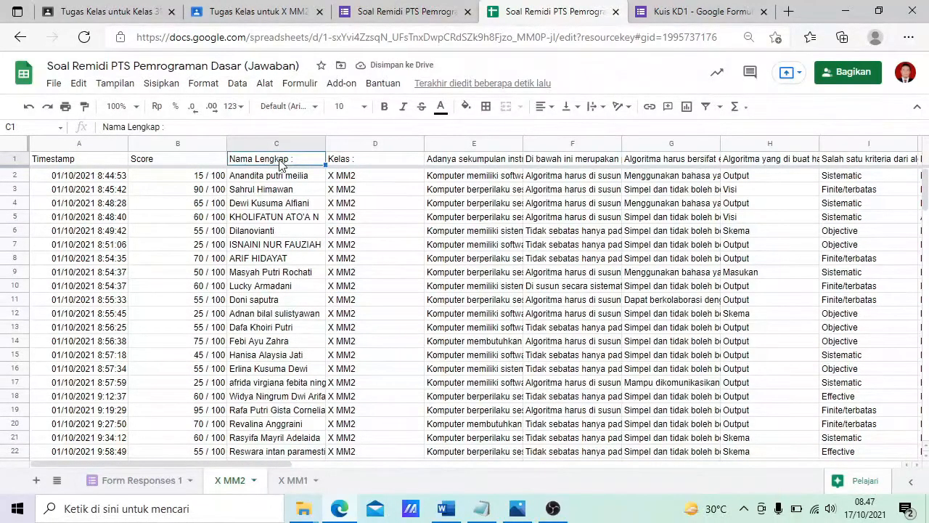
click(720, 108)
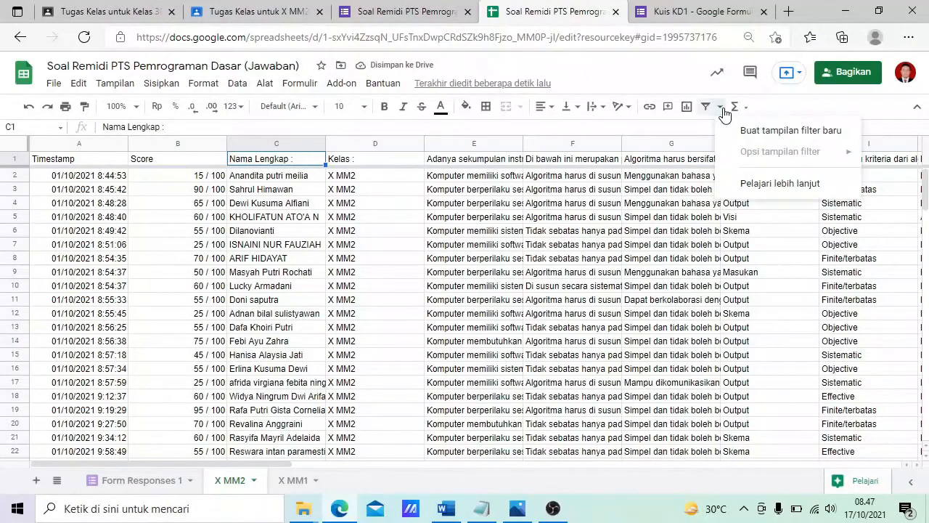
click(764, 133)
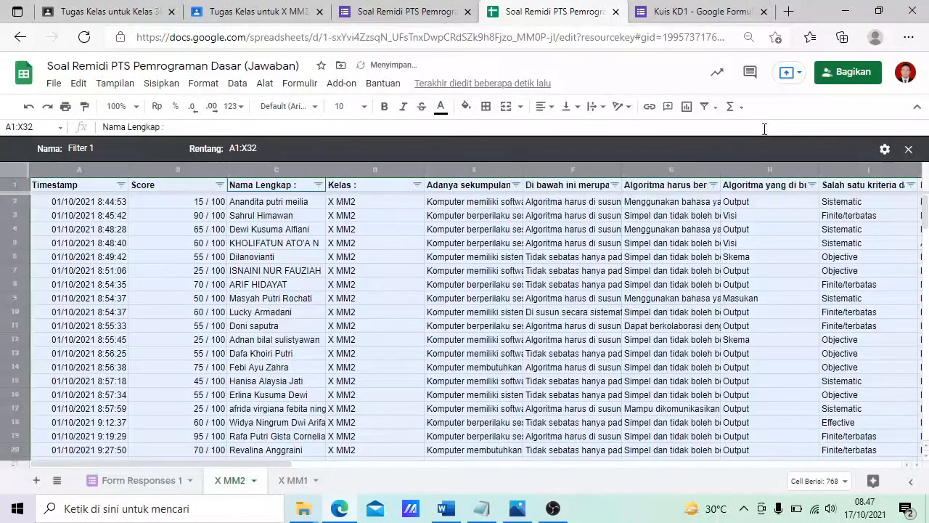
click(319, 186)
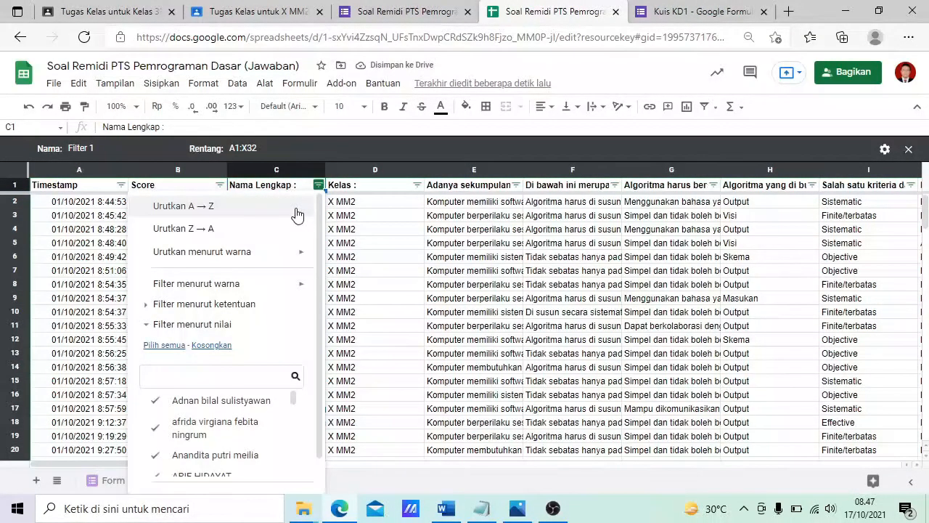
click(296, 208)
scroll(291, 323, down, 4)
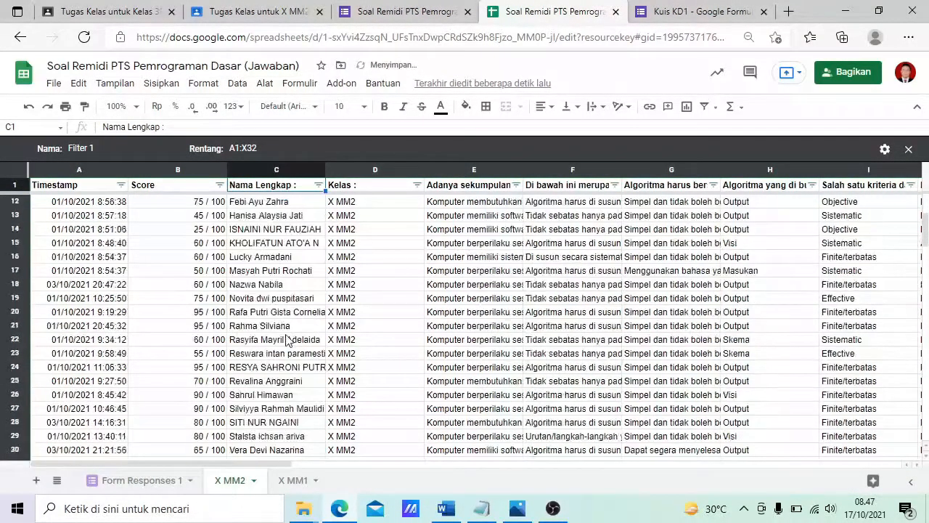
scroll(290, 369, down, 3)
scroll(290, 371, up, 7)
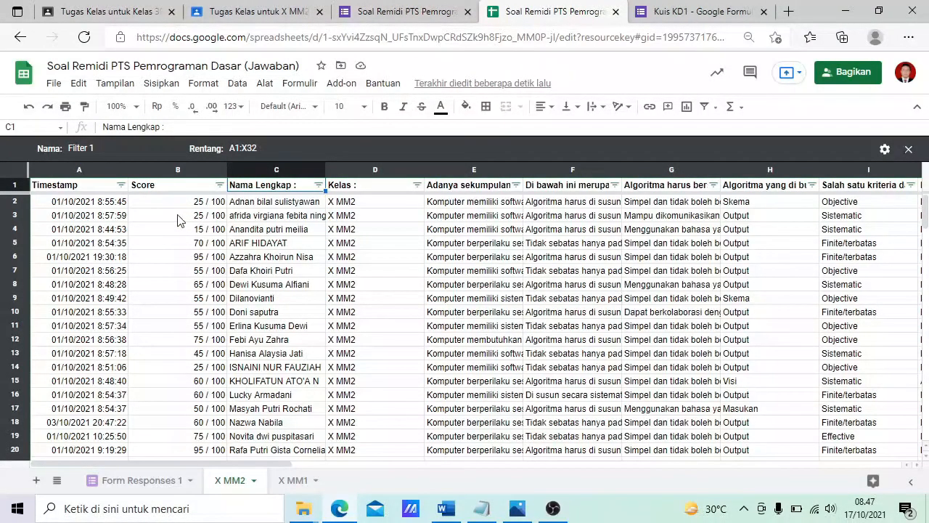
Step: Copy the Score and Nama Lengkap entries in B2:C32 of the X MM2 sheet
drag(168, 209, 297, 347)
scroll(294, 382, up, 5)
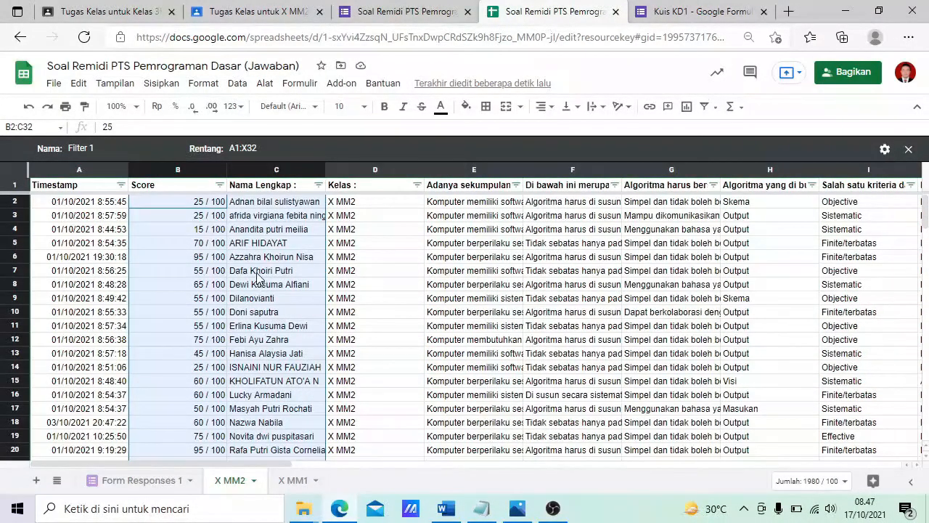
key(ctrl+c)
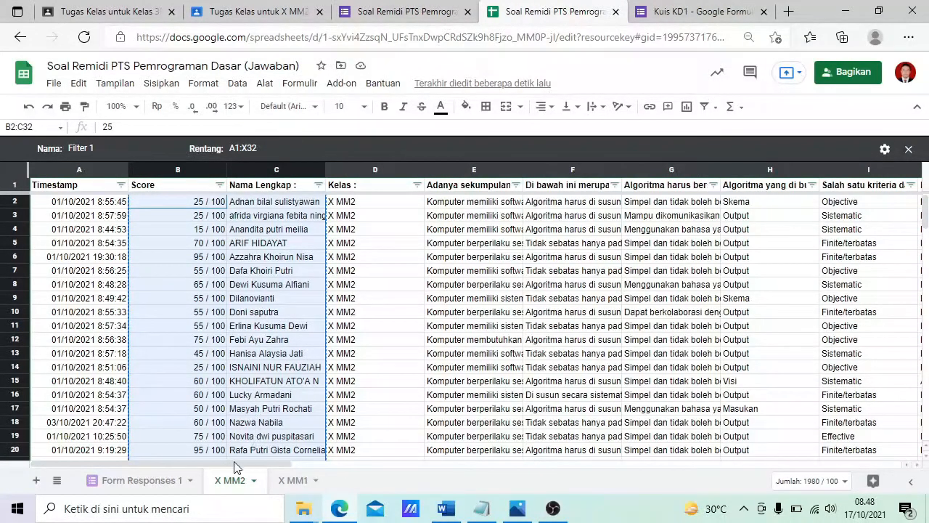
Step: Switch to Excel, create a blank workbook and dismiss the licence notice
click(163, 509)
text(exc)
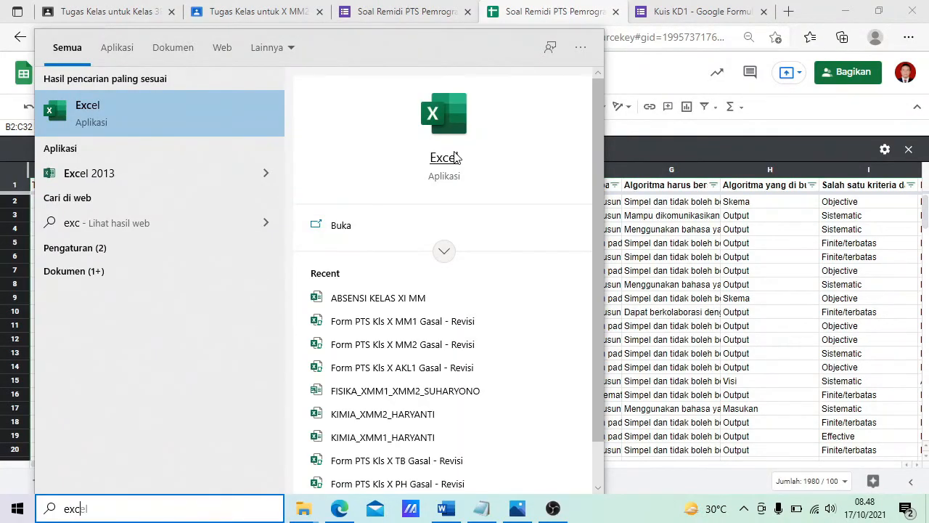
click(454, 156)
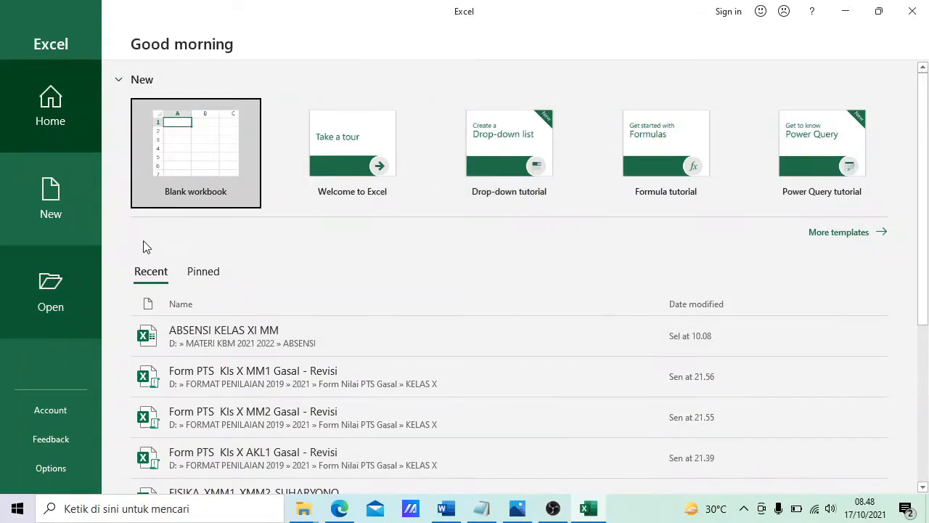
click(191, 178)
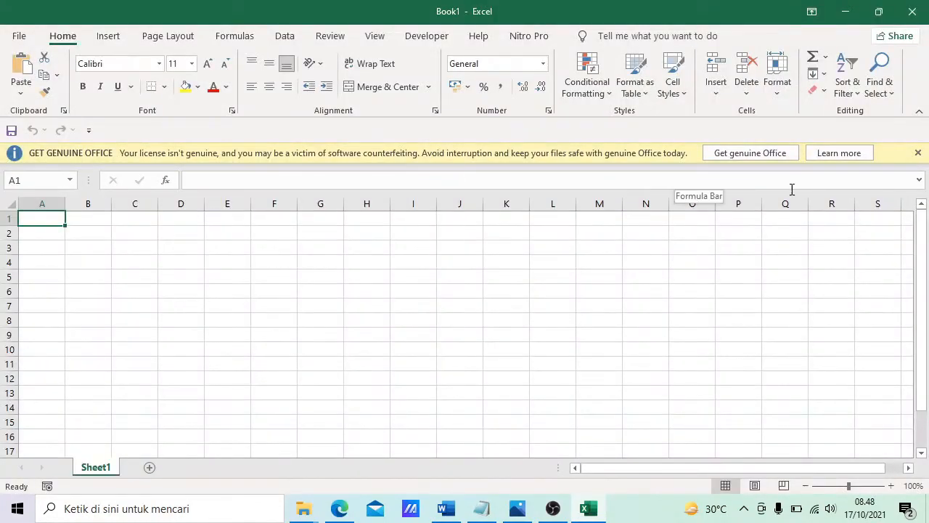
click(918, 152)
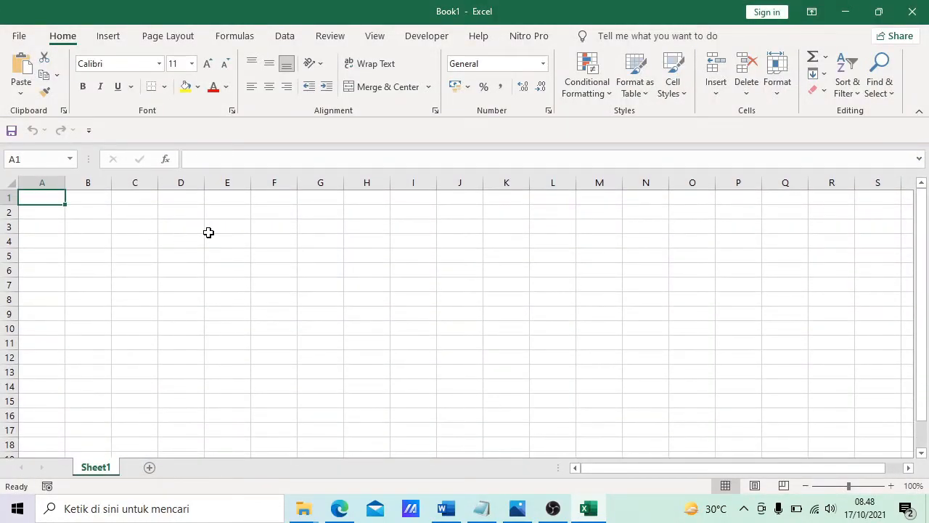
Step: Paste the copied scores and names starting at D3, turn off text wrapping, and widen columns D and E to fit
click(182, 225)
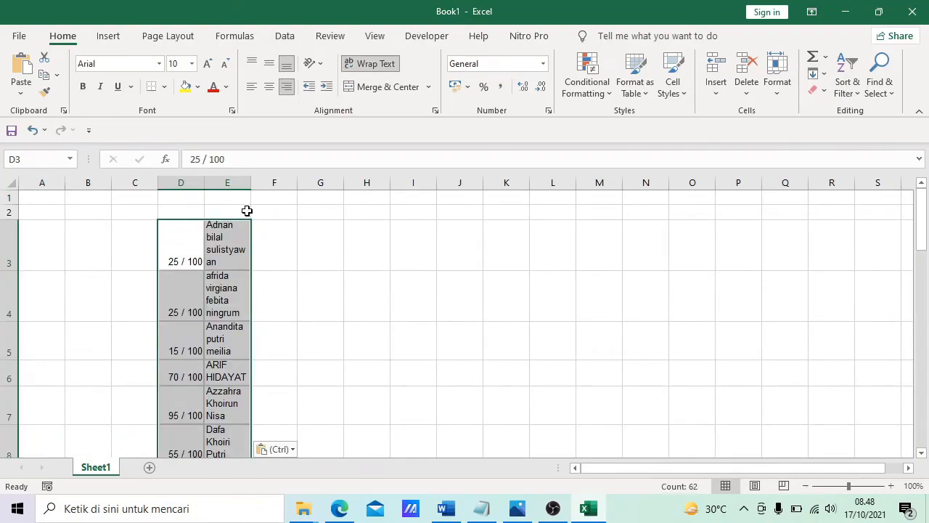
drag(251, 186, 402, 204)
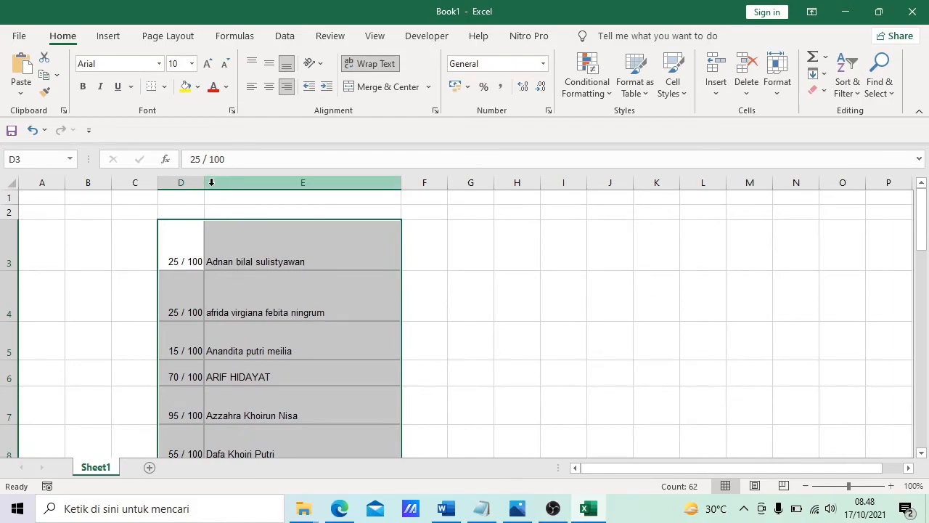
click(367, 65)
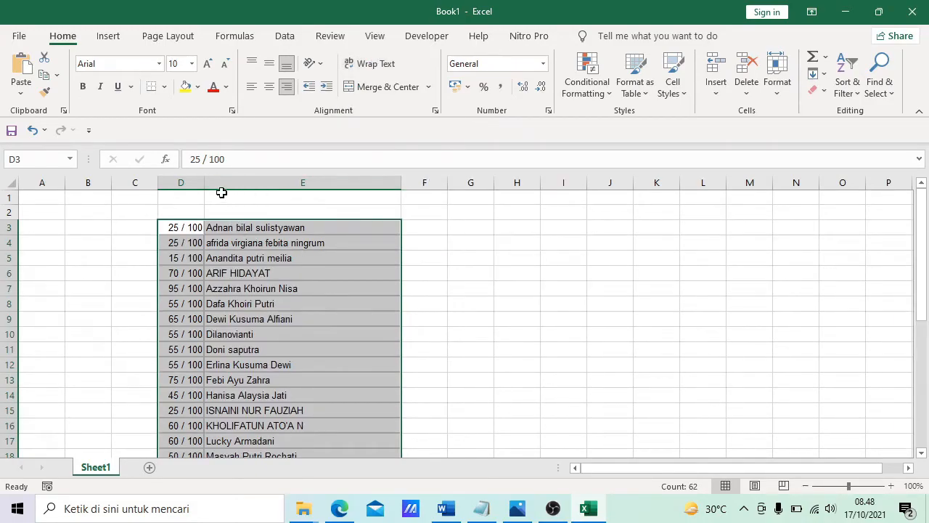
drag(204, 182, 228, 182)
drag(421, 188, 451, 187)
click(356, 304)
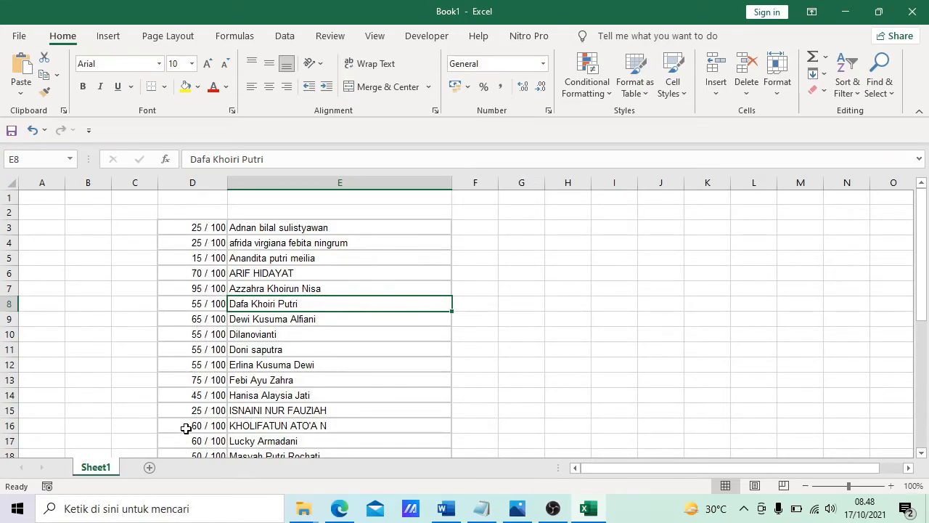
Step: Replace every "/ 100" in the scores in D3:D33 with nothing so only the plain numbers remain
scroll(186, 426, down, 2)
scroll(186, 426, up, 2)
click(203, 228)
drag(203, 228, 212, 429)
scroll(418, 340, up, 3)
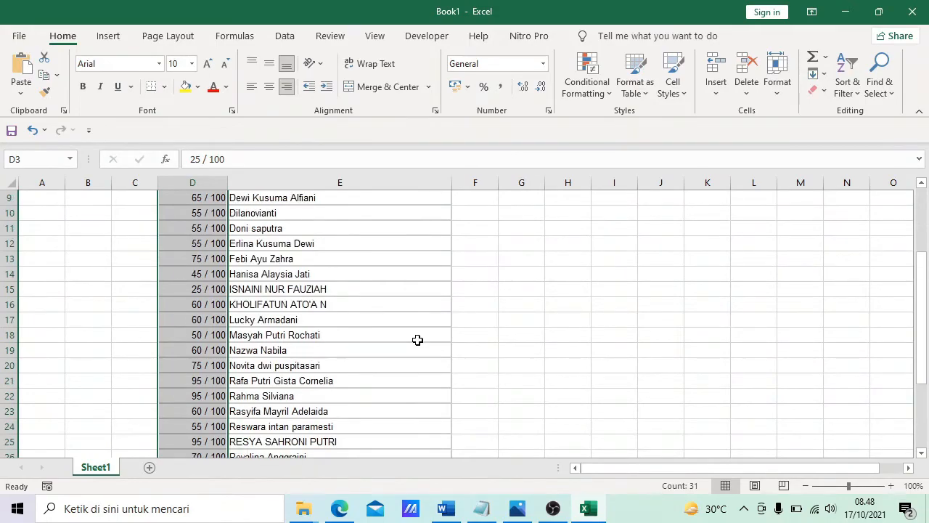
scroll(417, 339, up, 3)
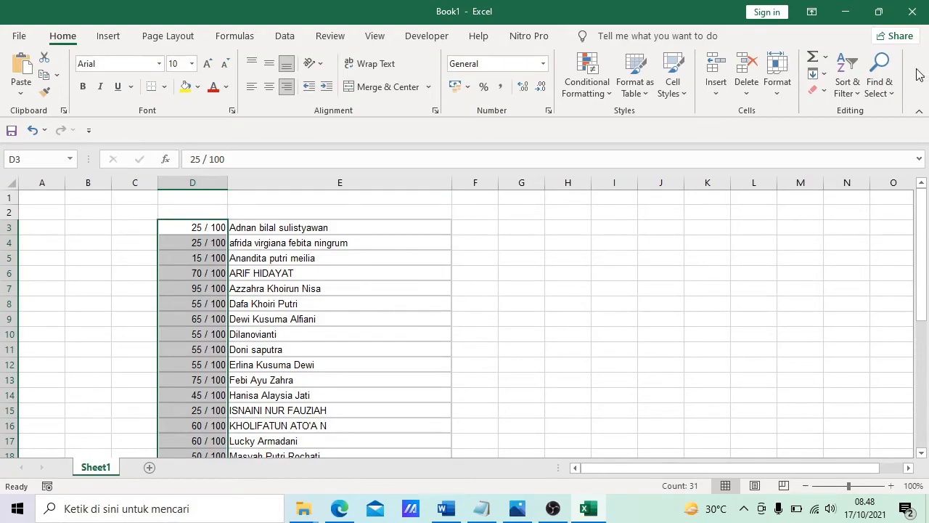
click(888, 94)
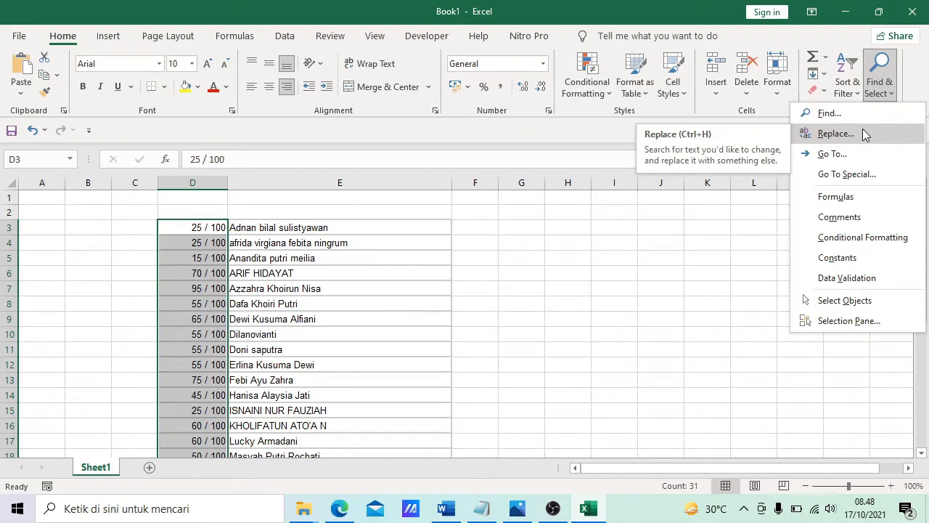
click(825, 135)
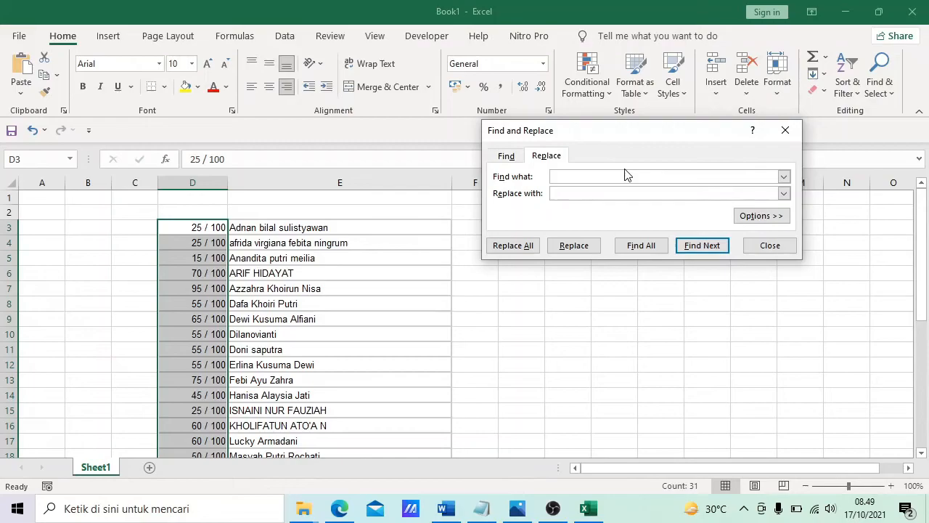
text(100)
click(528, 247)
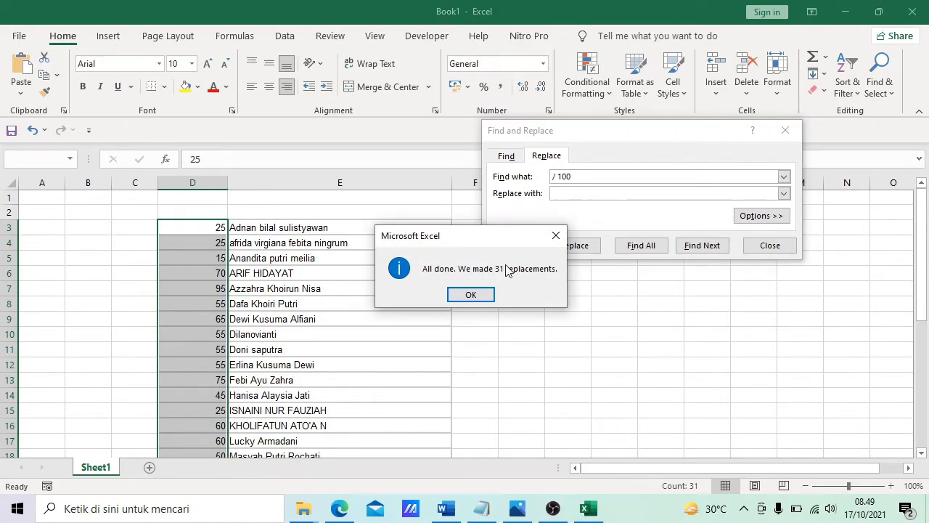
click(483, 290)
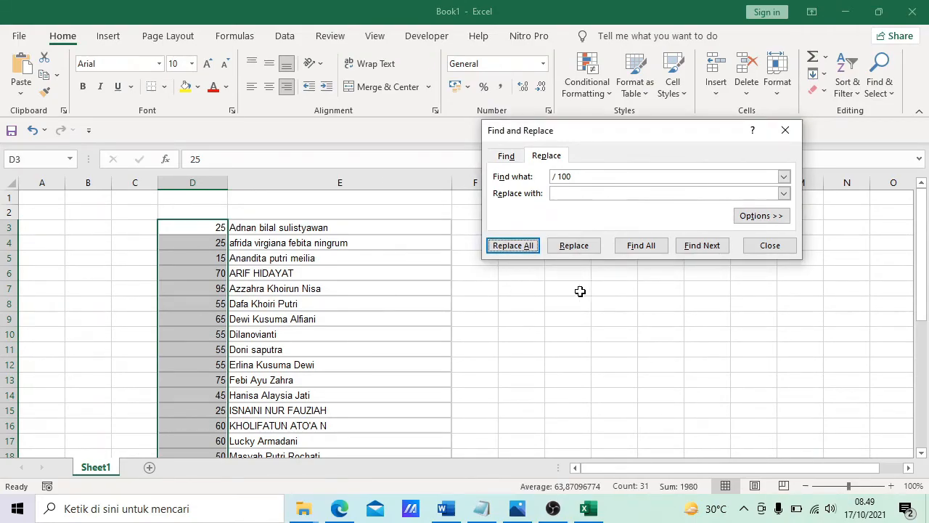
click(769, 245)
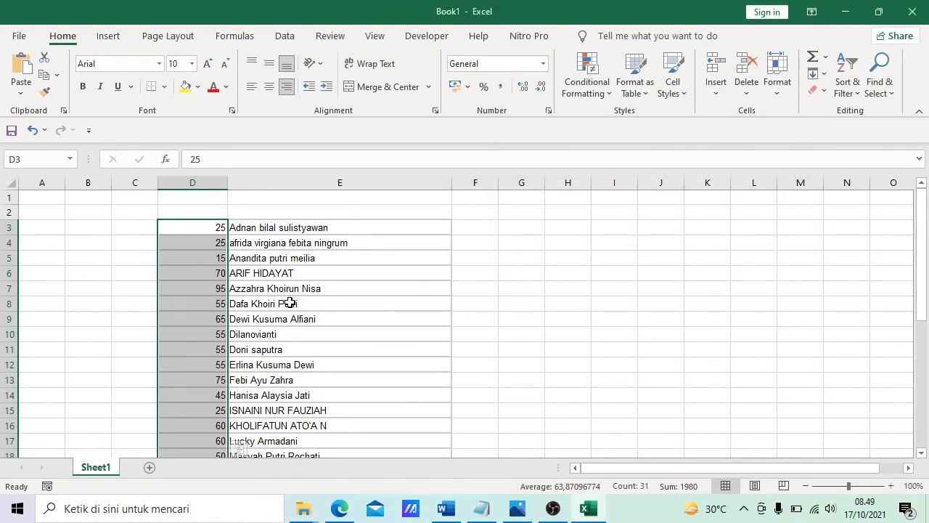
Step: Review the cleaned scores in column D down to the last student, and switch back to the response spreadsheet in Google Sheets
scroll(290, 304, down, 6)
click(303, 395)
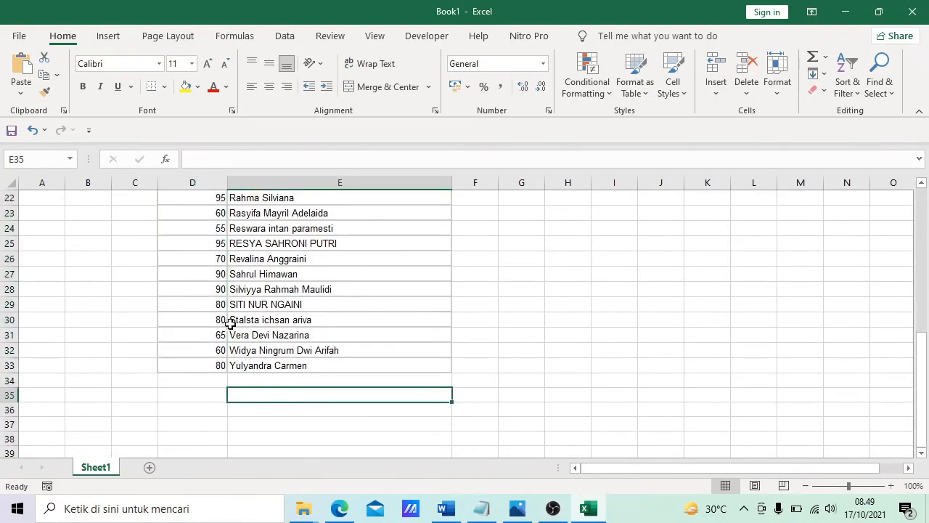
scroll(230, 323, up, 7)
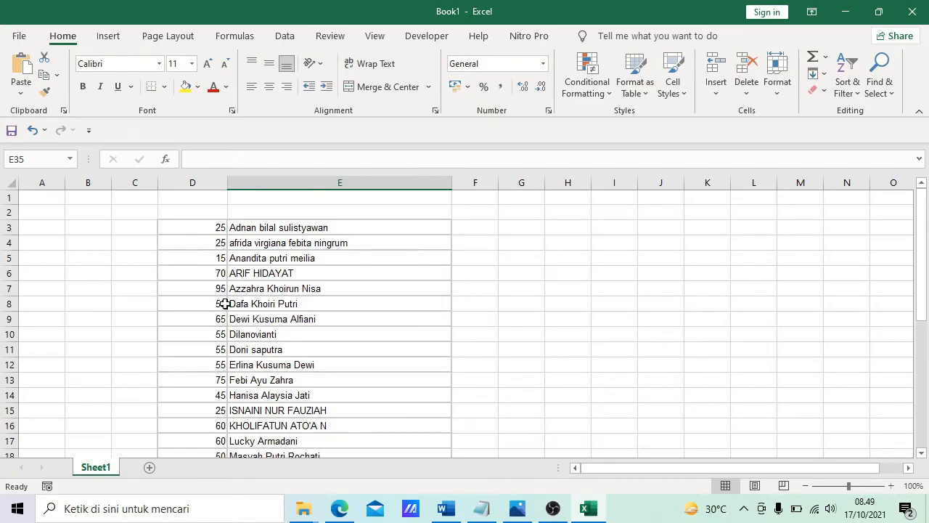
drag(206, 230, 218, 434)
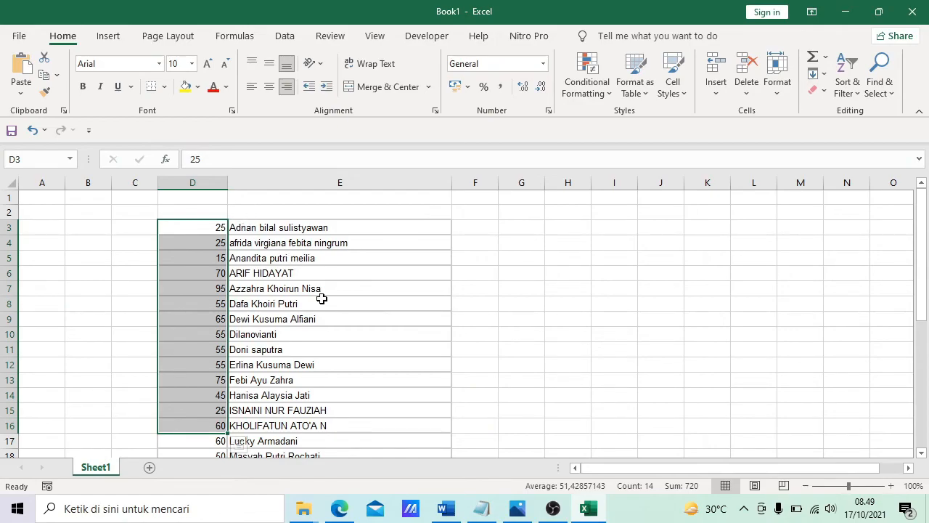
key(alt+Tab)
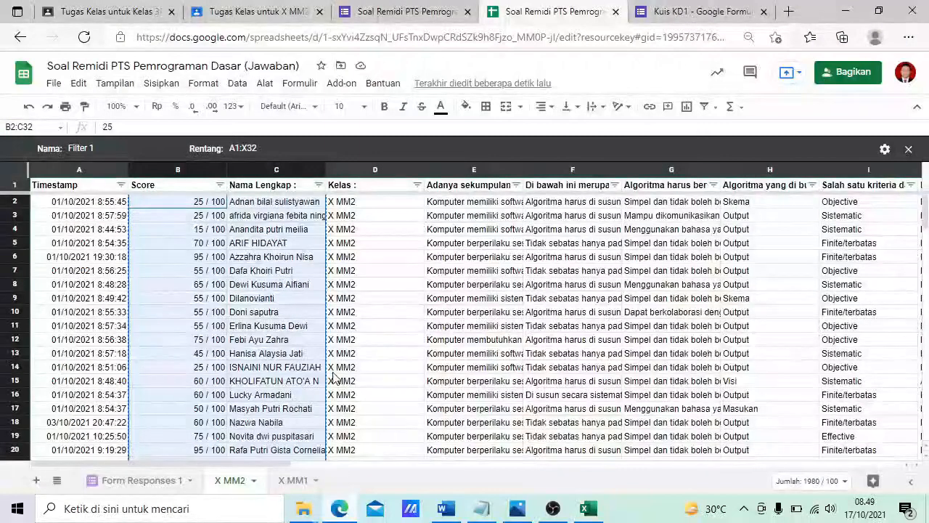